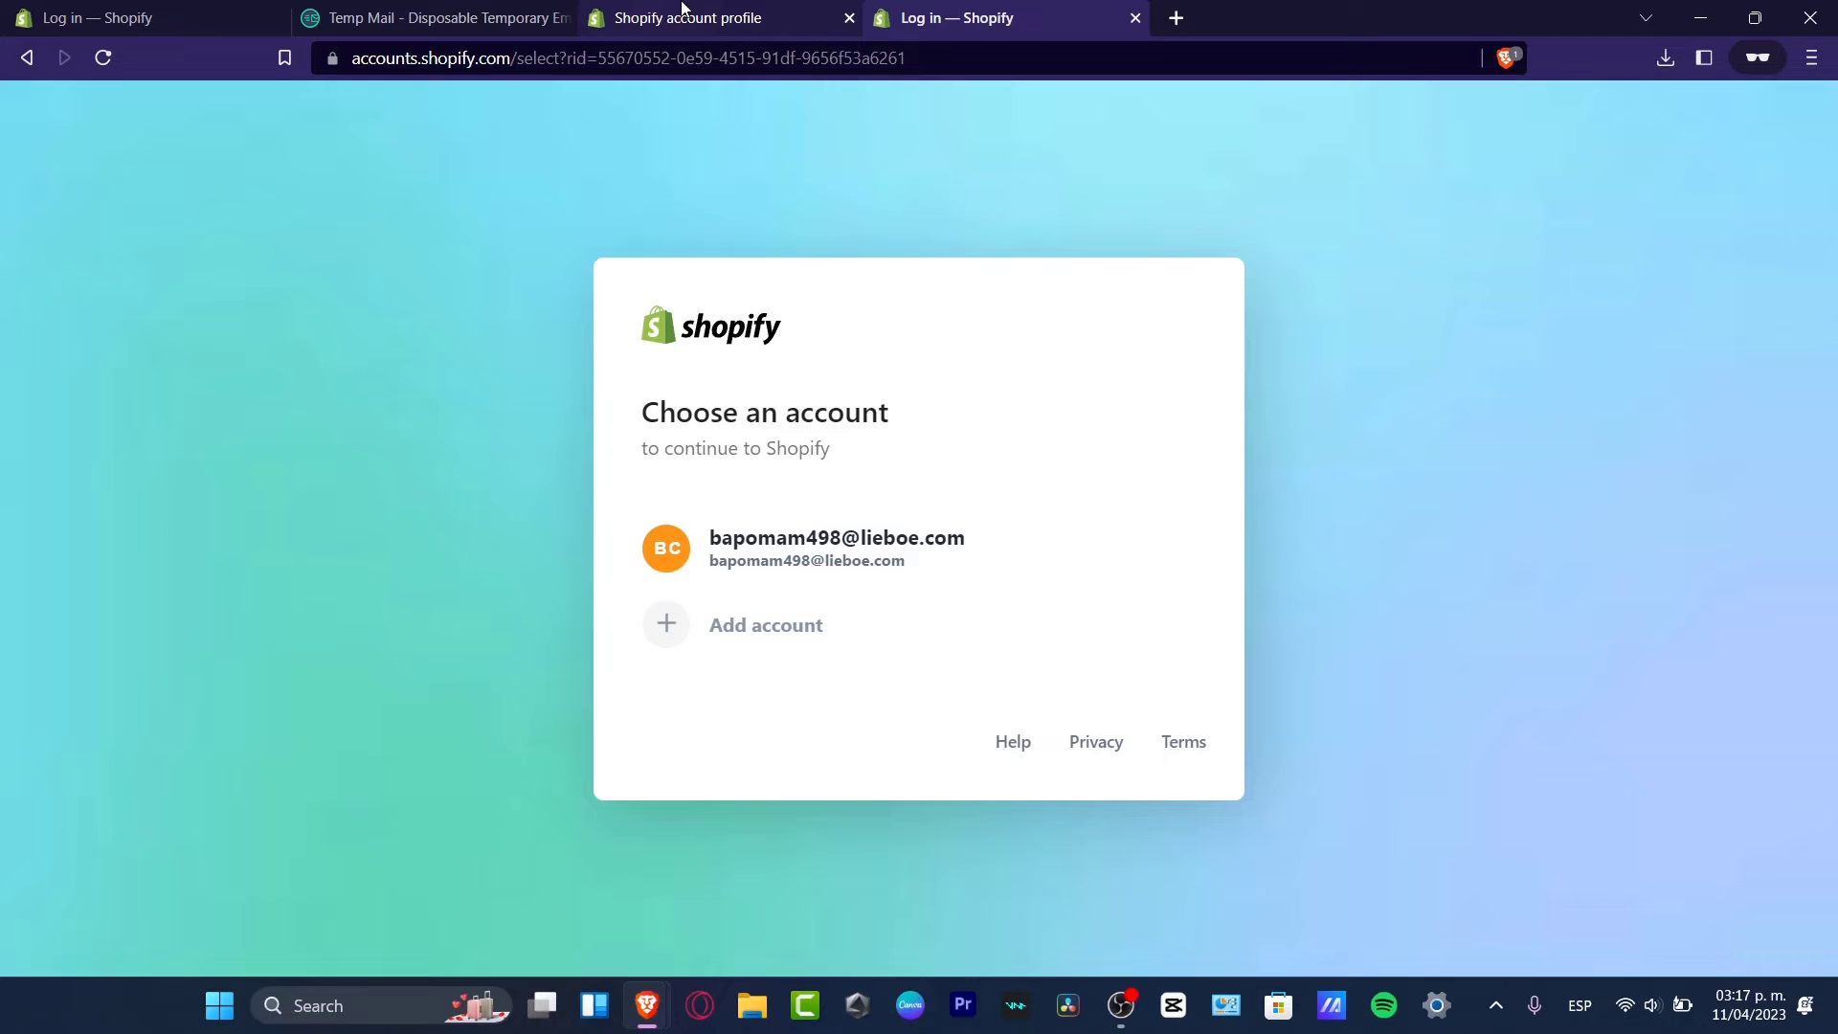
# Step: Continue to the store admin with the existing account and open the store's Brand settings
pyautogui.click(952, 551)
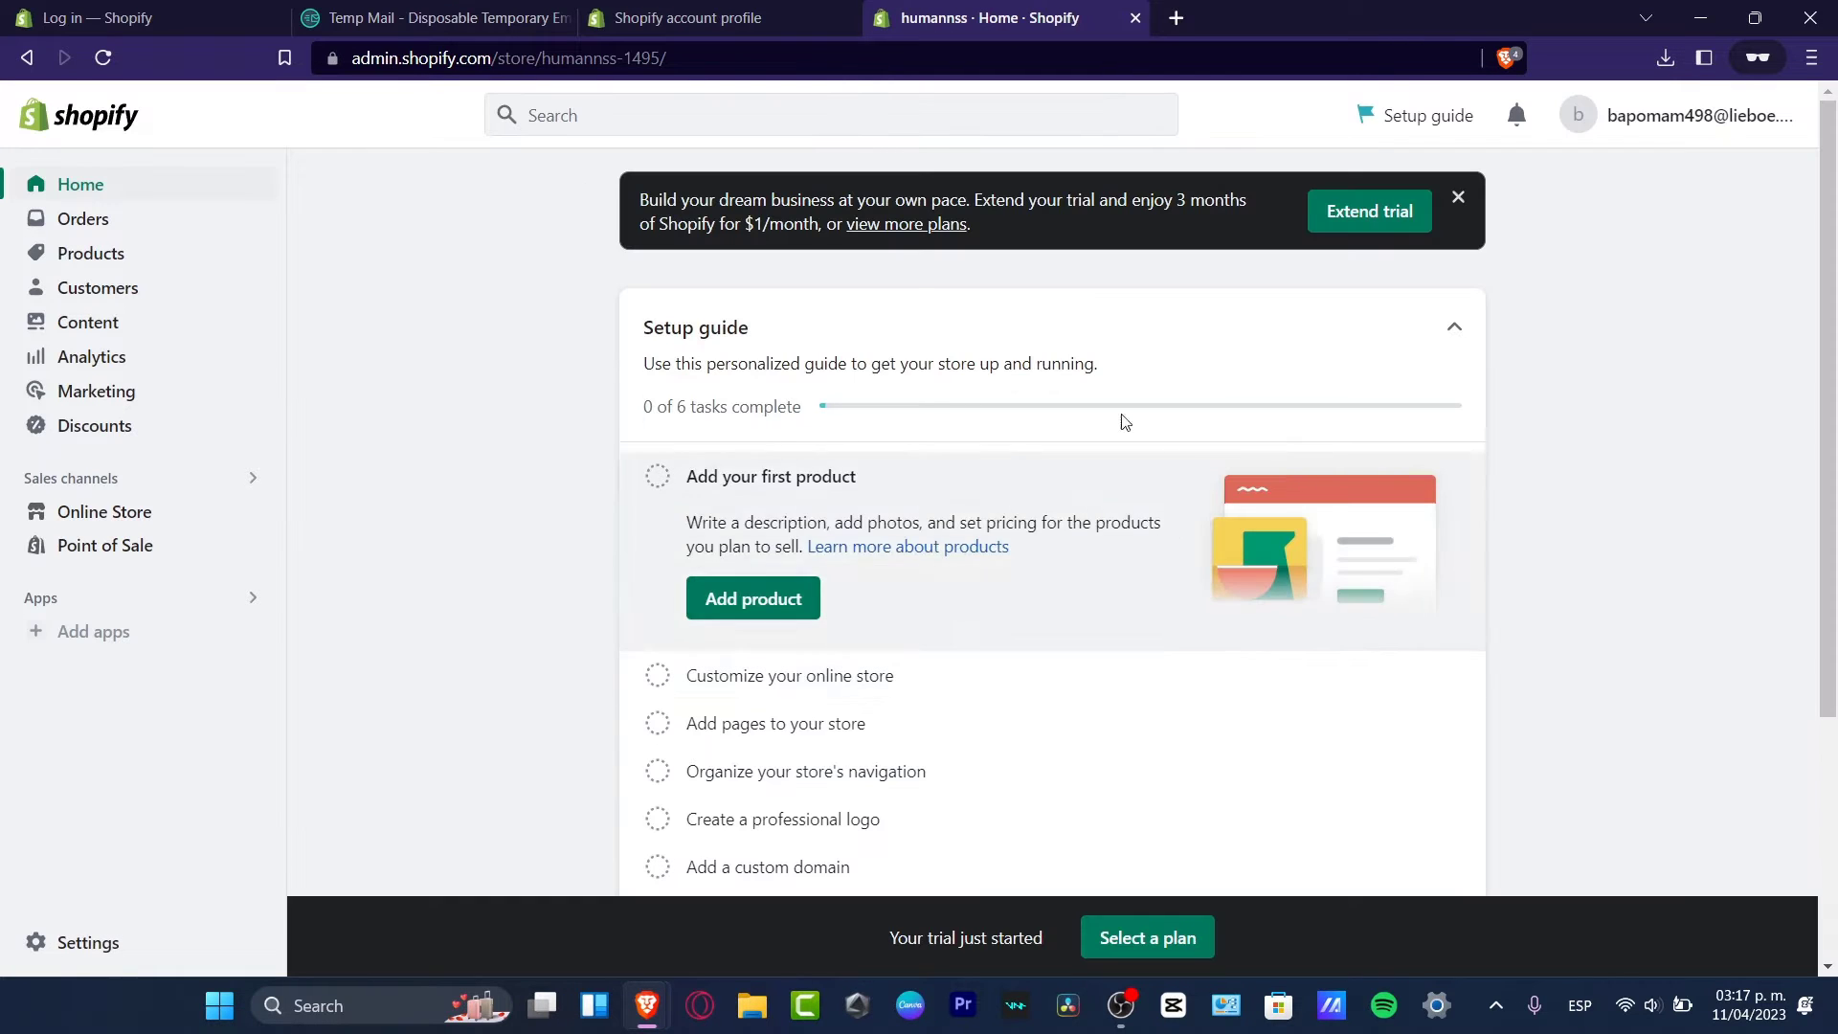
pyautogui.click(1455, 208)
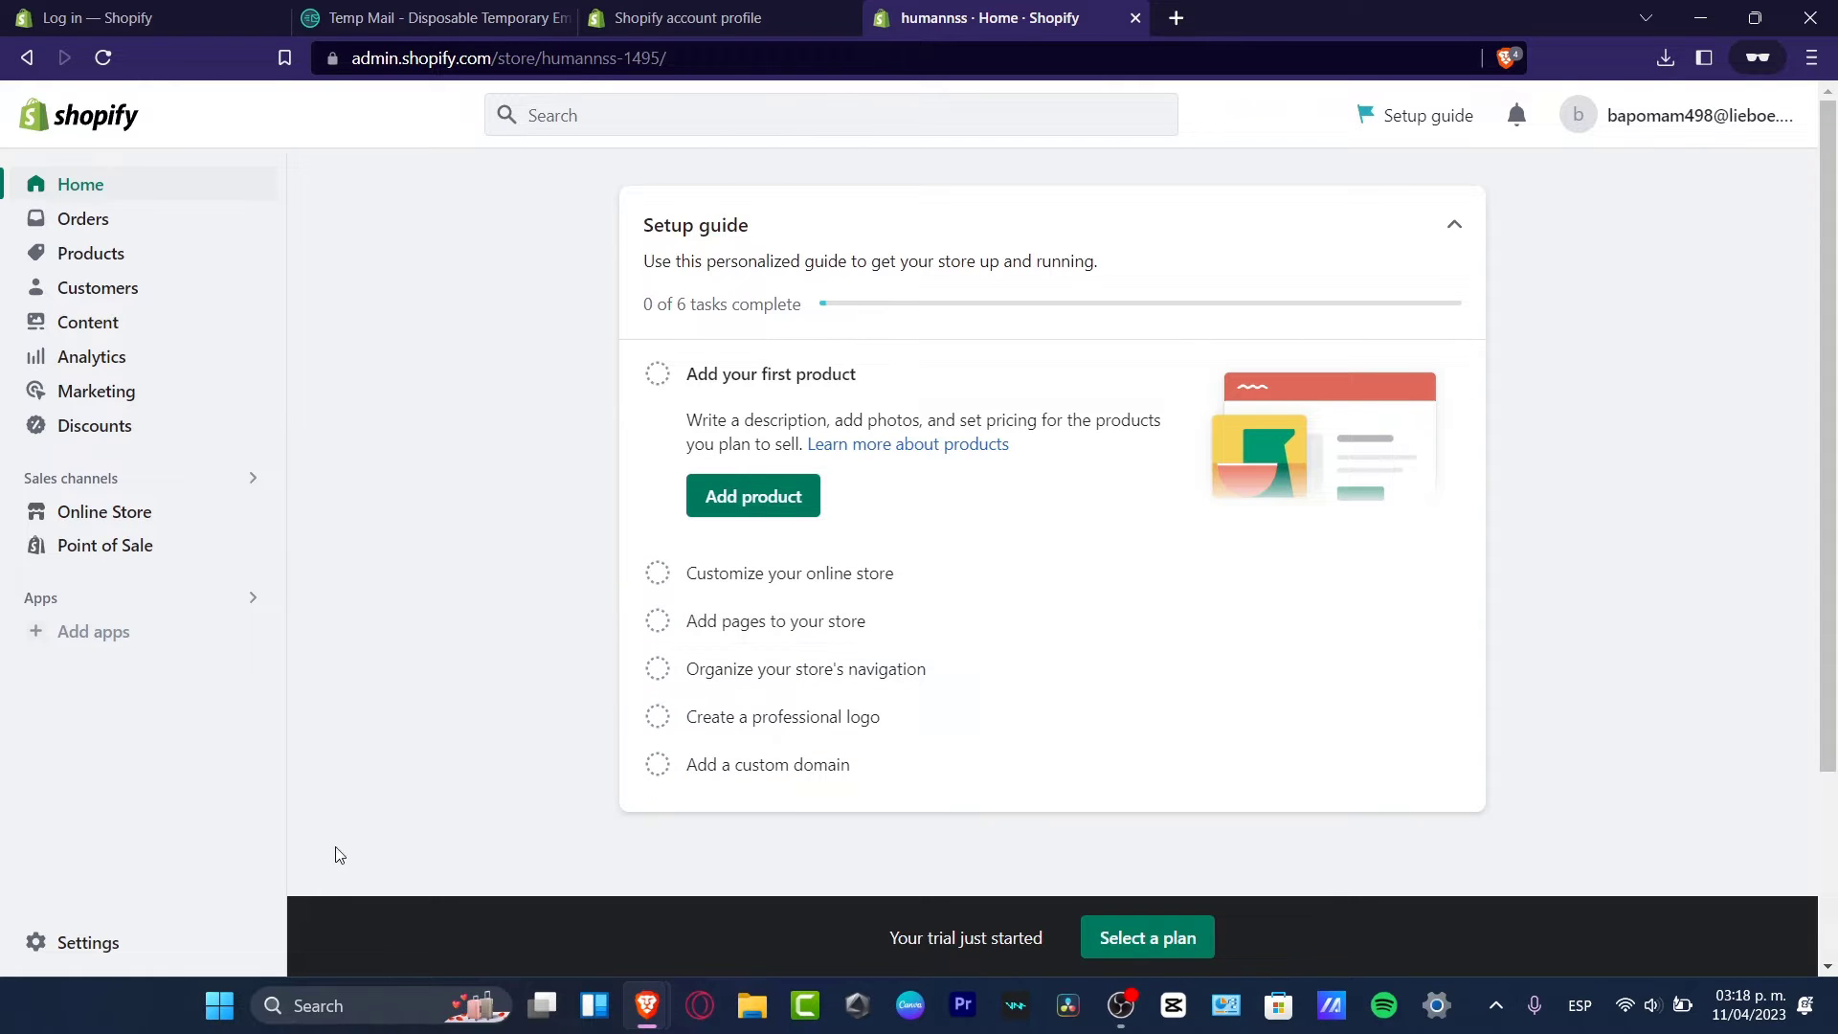
pyautogui.click(154, 950)
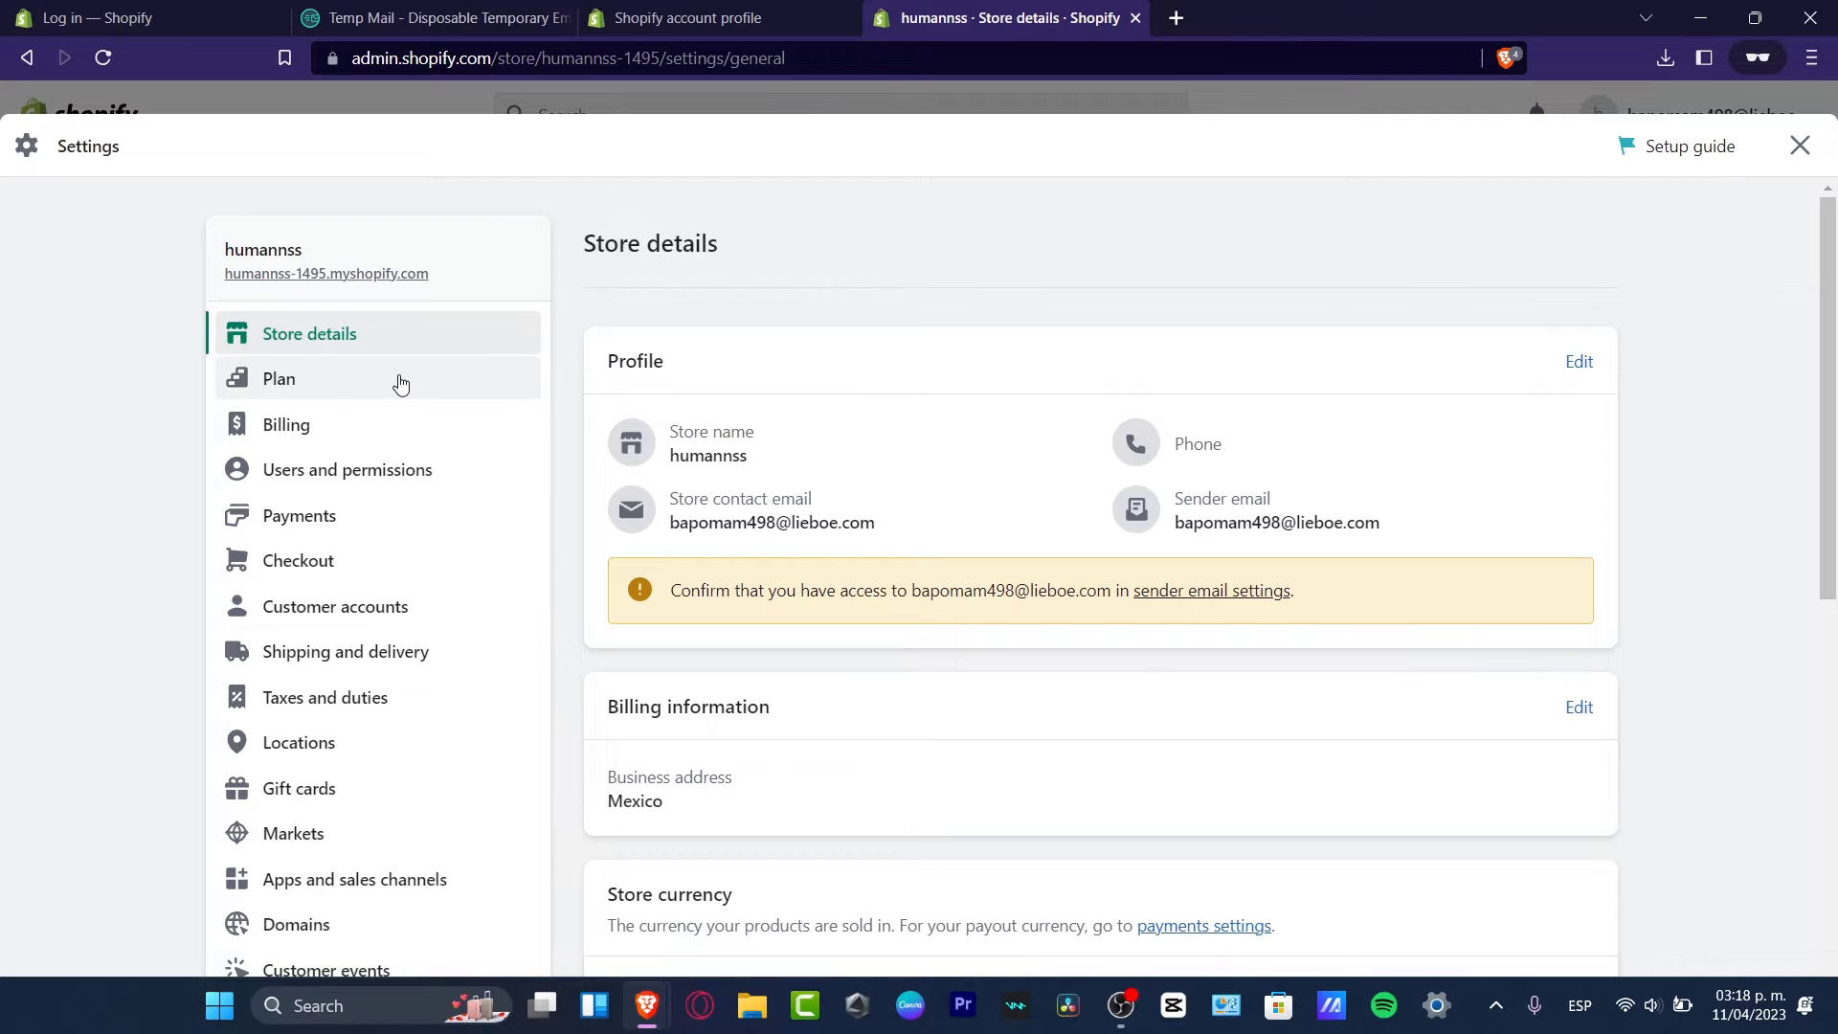
pyautogui.scroll(-3, 377, 377)
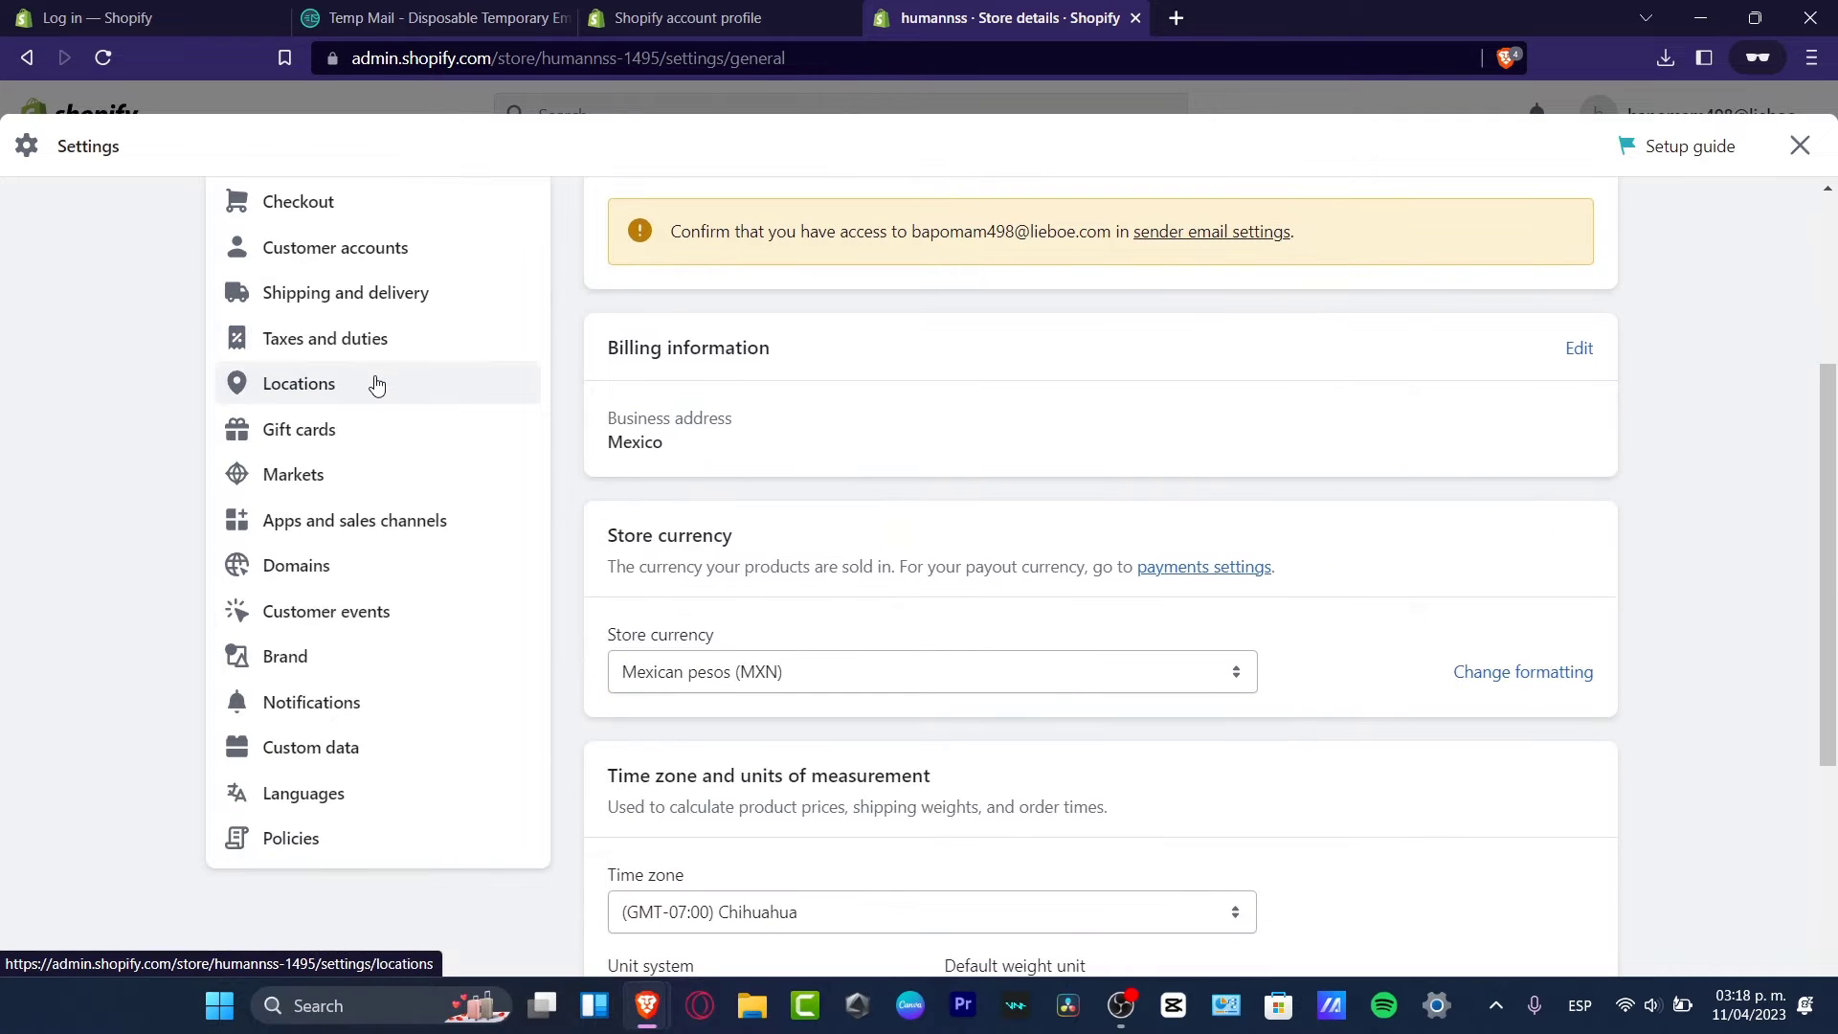
pyautogui.click(387, 668)
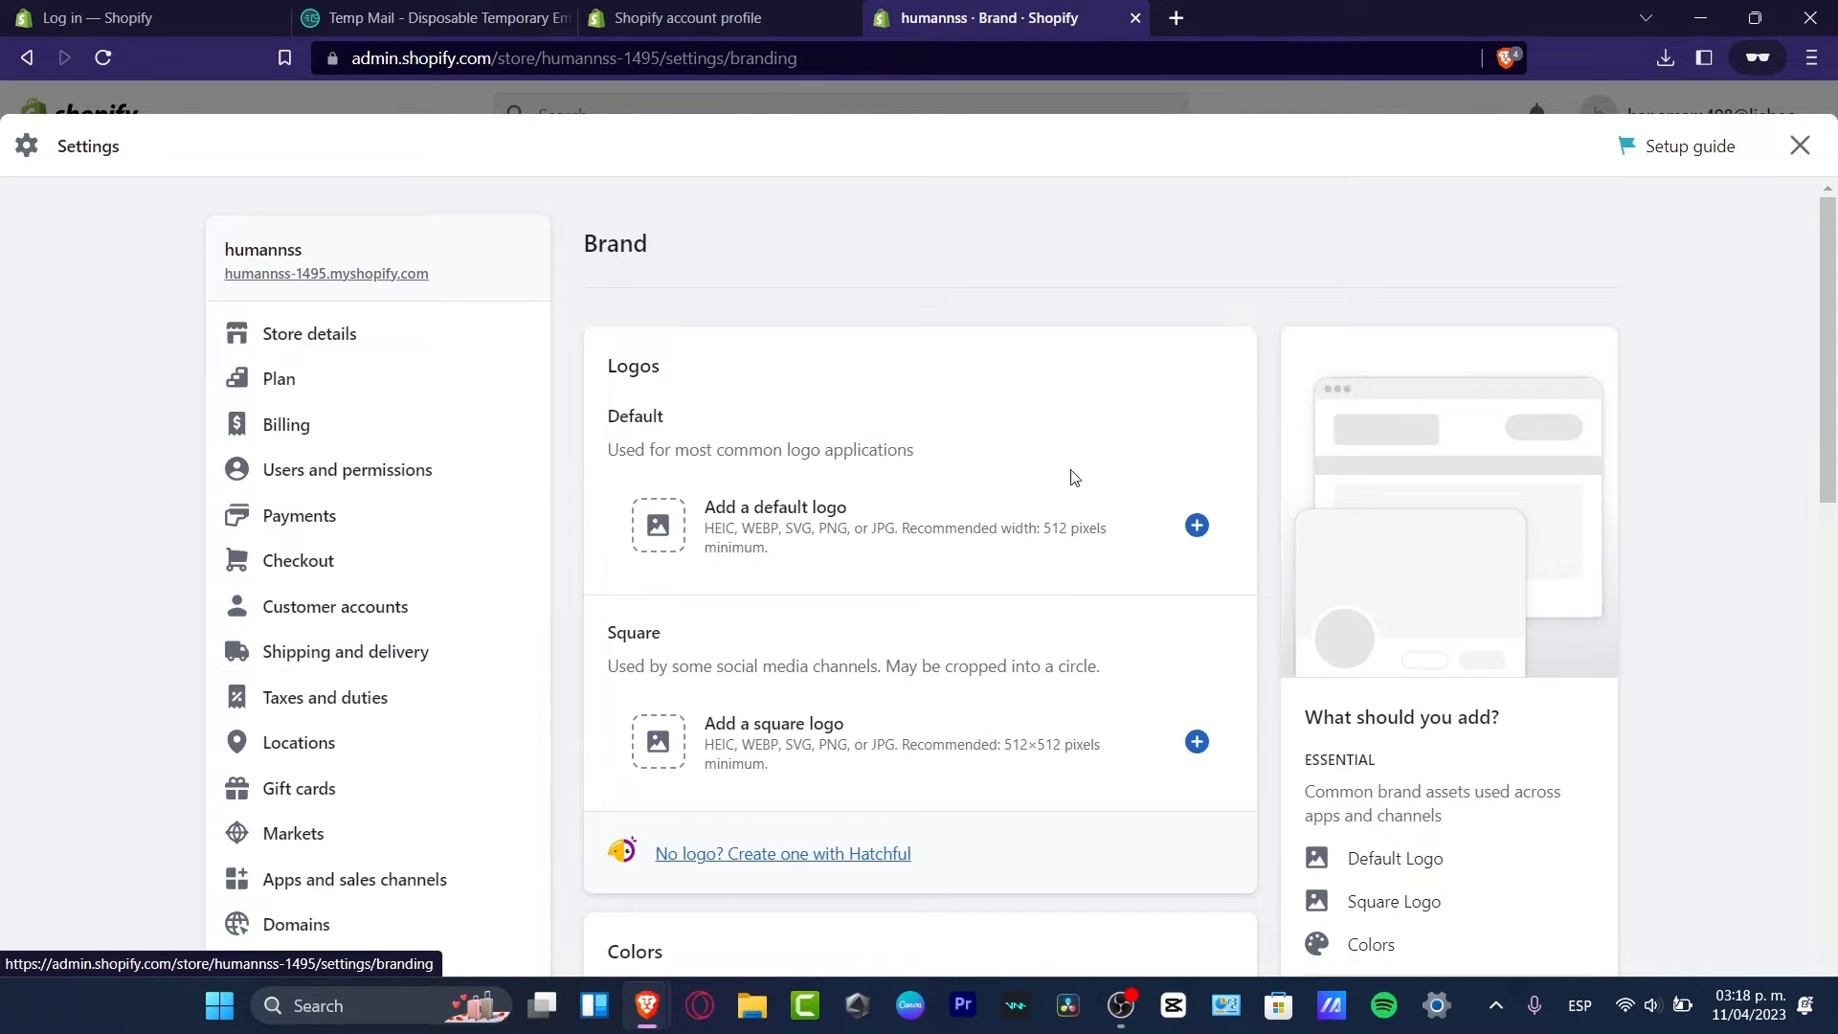
# Step: Upload the "front" PNG from the Downloads folder as the store's default logo
pyautogui.scroll(-4, 984, 620)
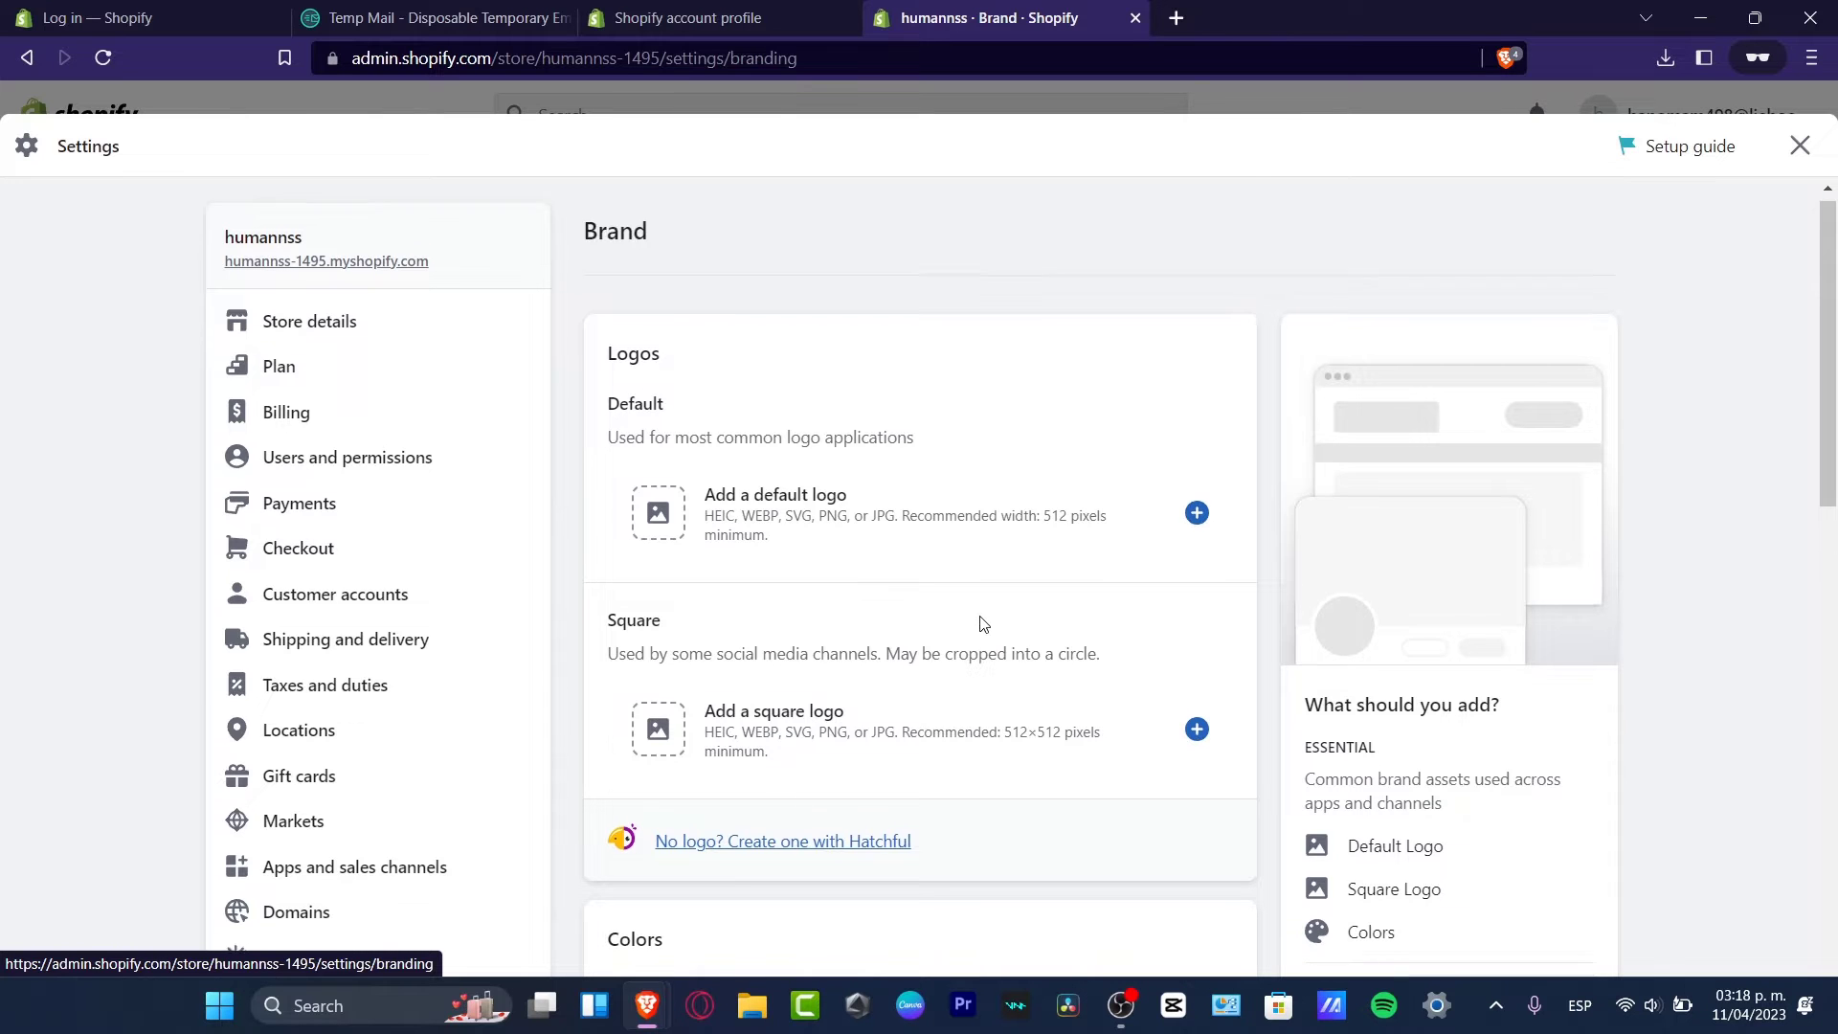
pyautogui.scroll(-4, 758, 653)
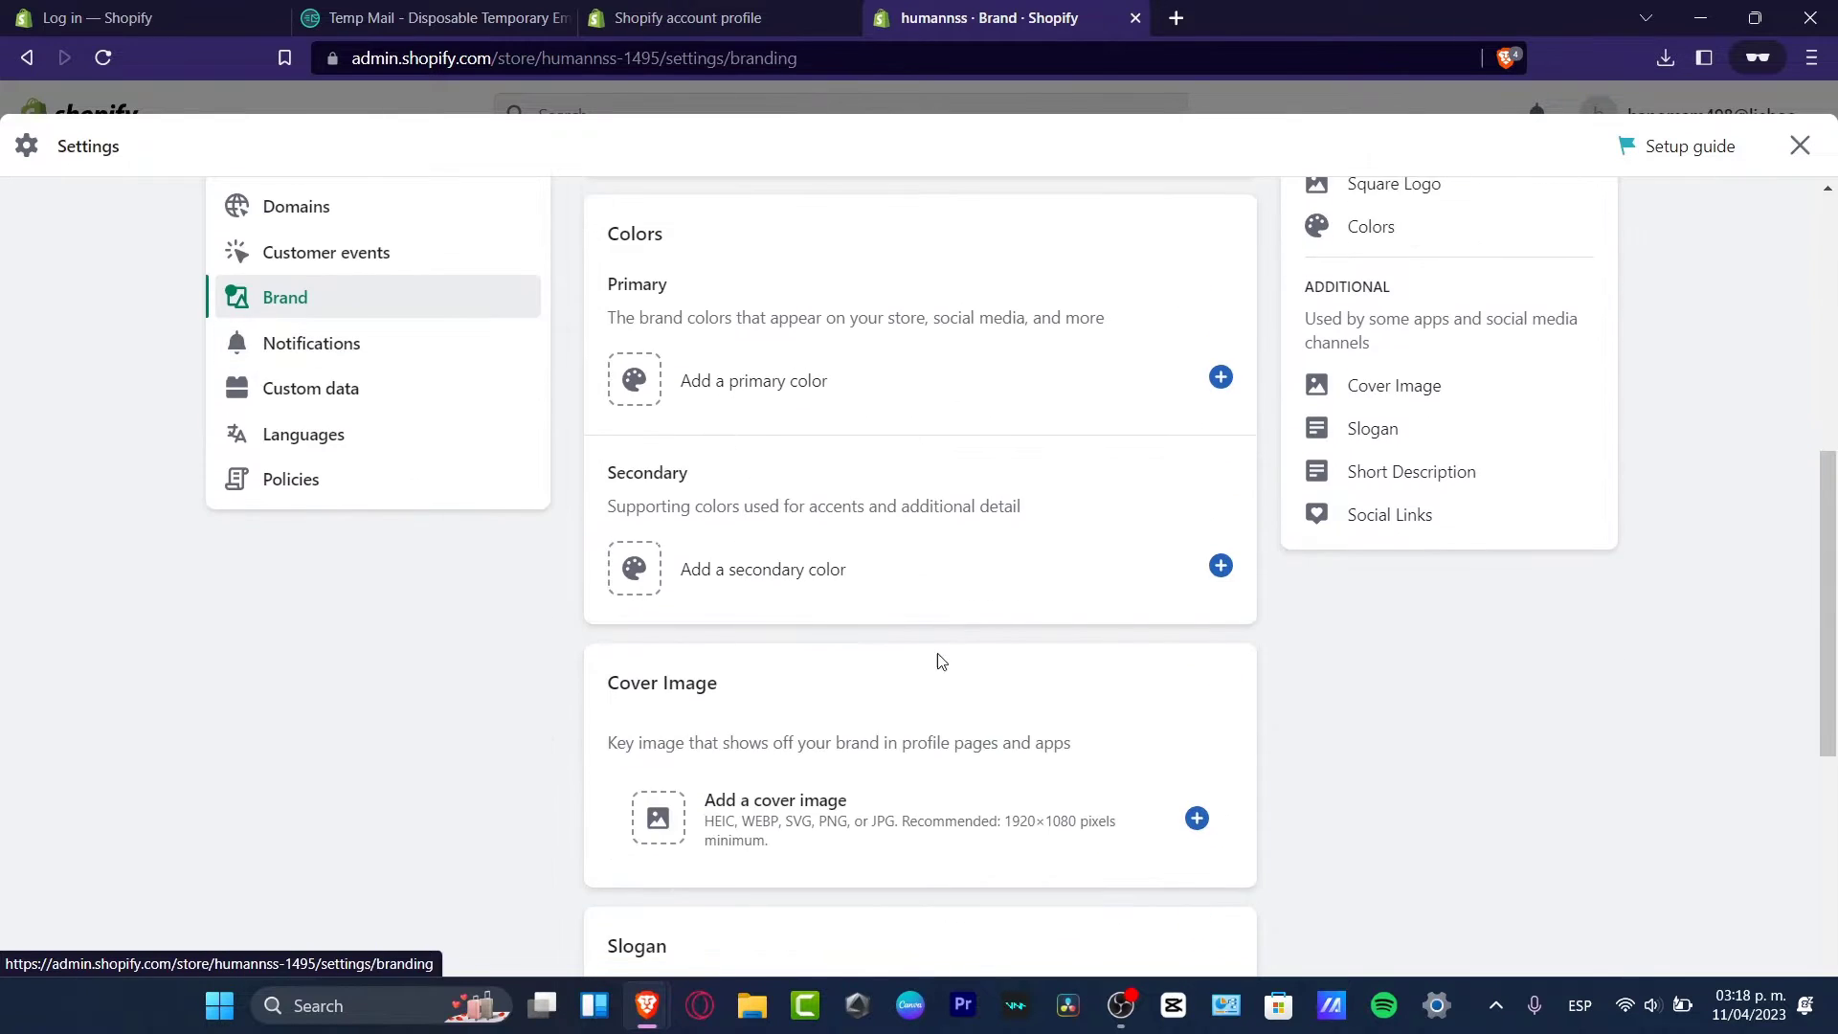
pyautogui.scroll(-4, 941, 661)
pyautogui.scroll(-4, 928, 620)
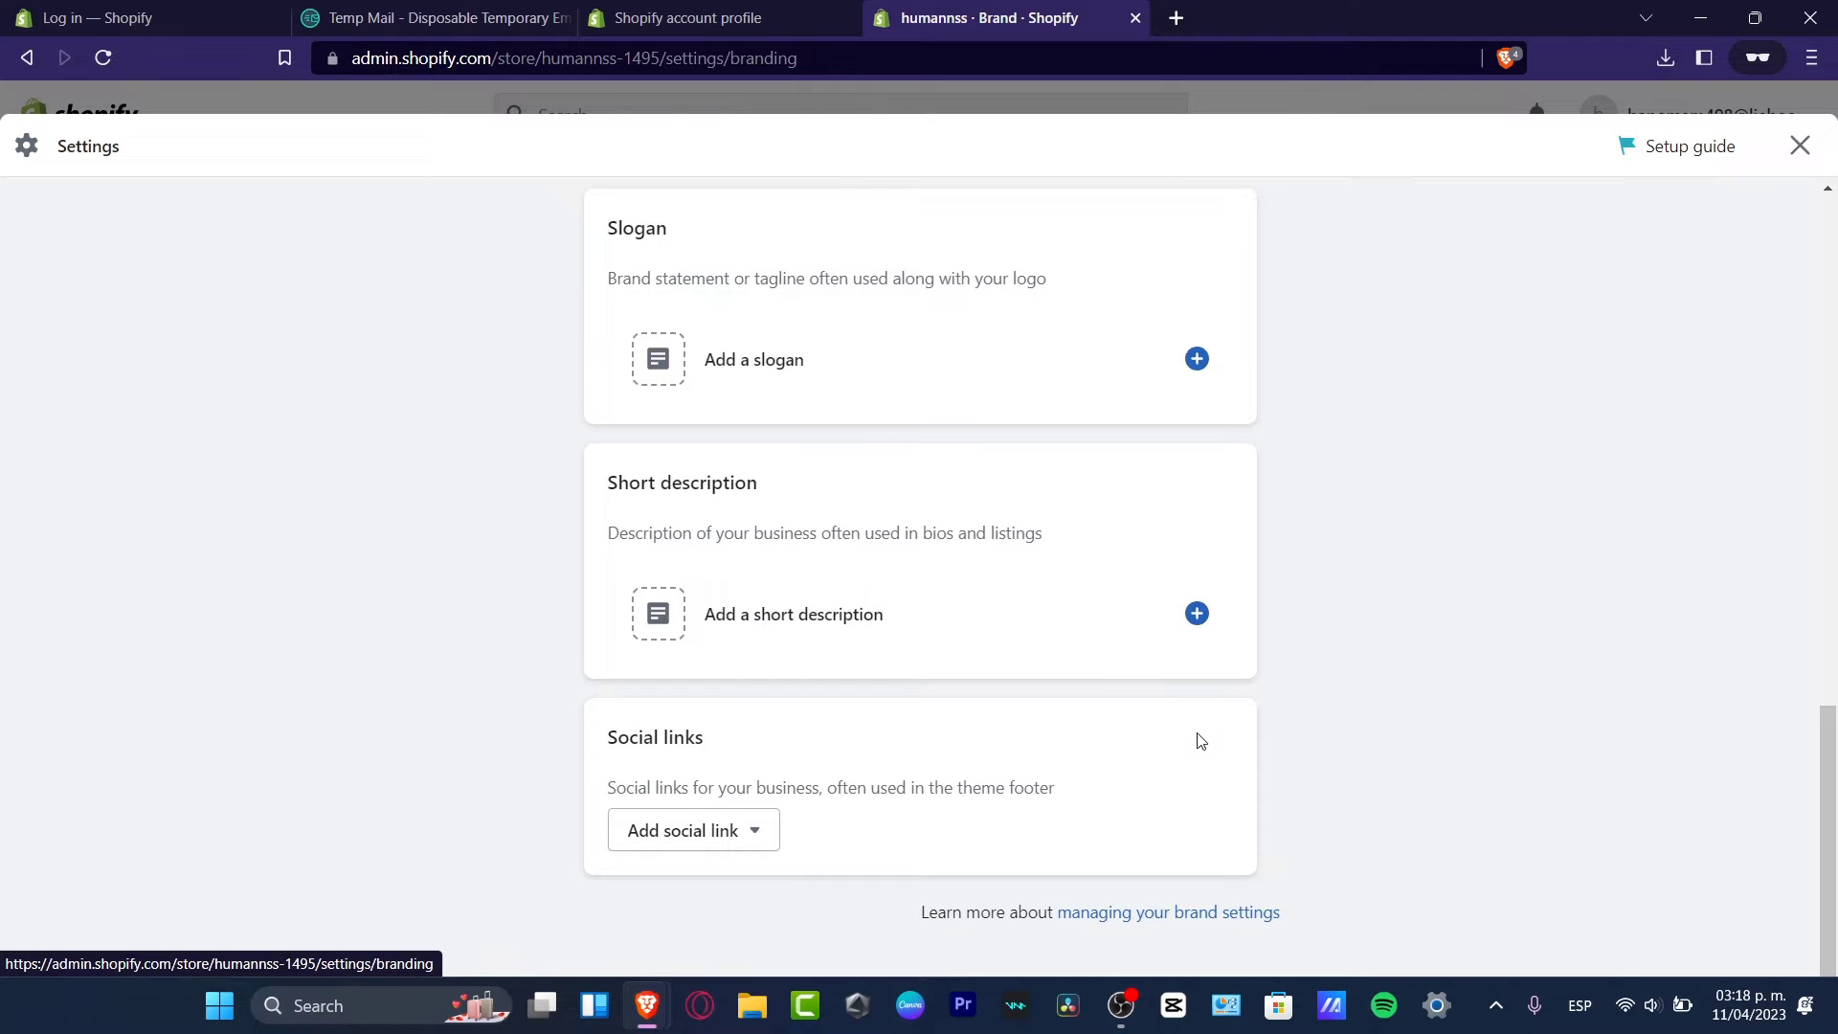
pyautogui.scroll(15, 1192, 640)
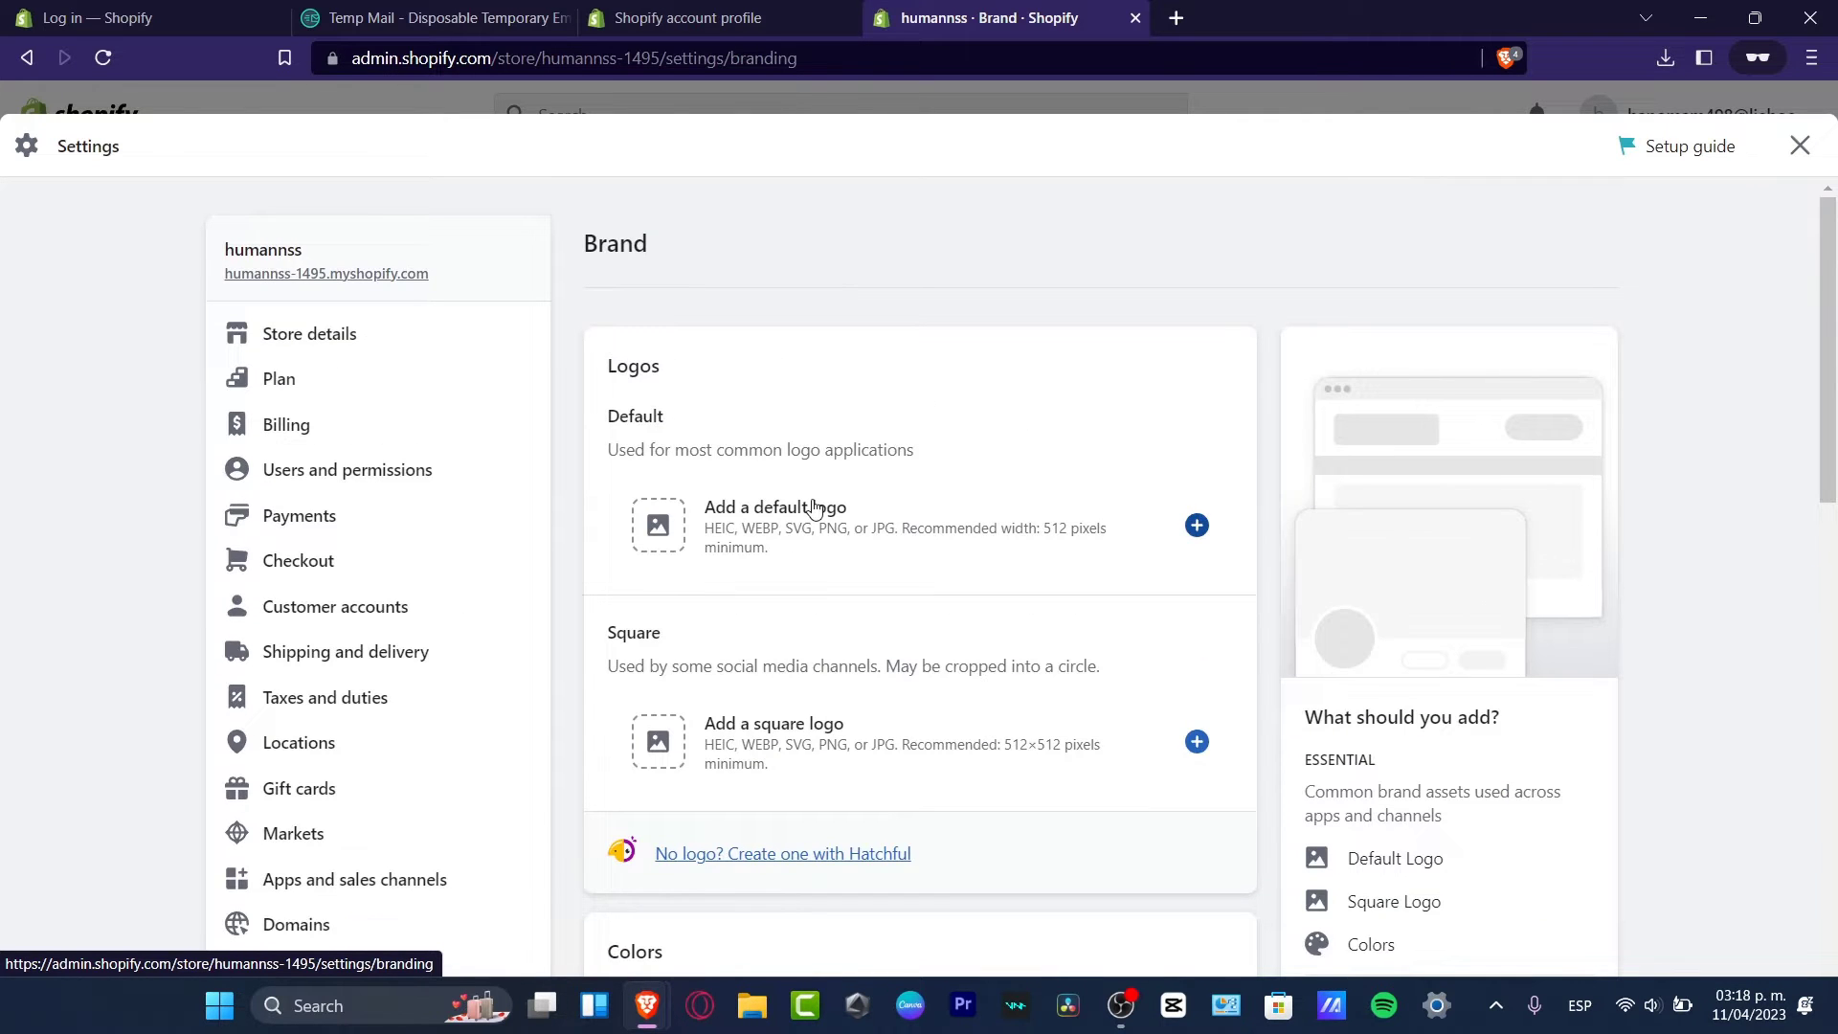
pyautogui.click(809, 508)
pyautogui.click(948, 709)
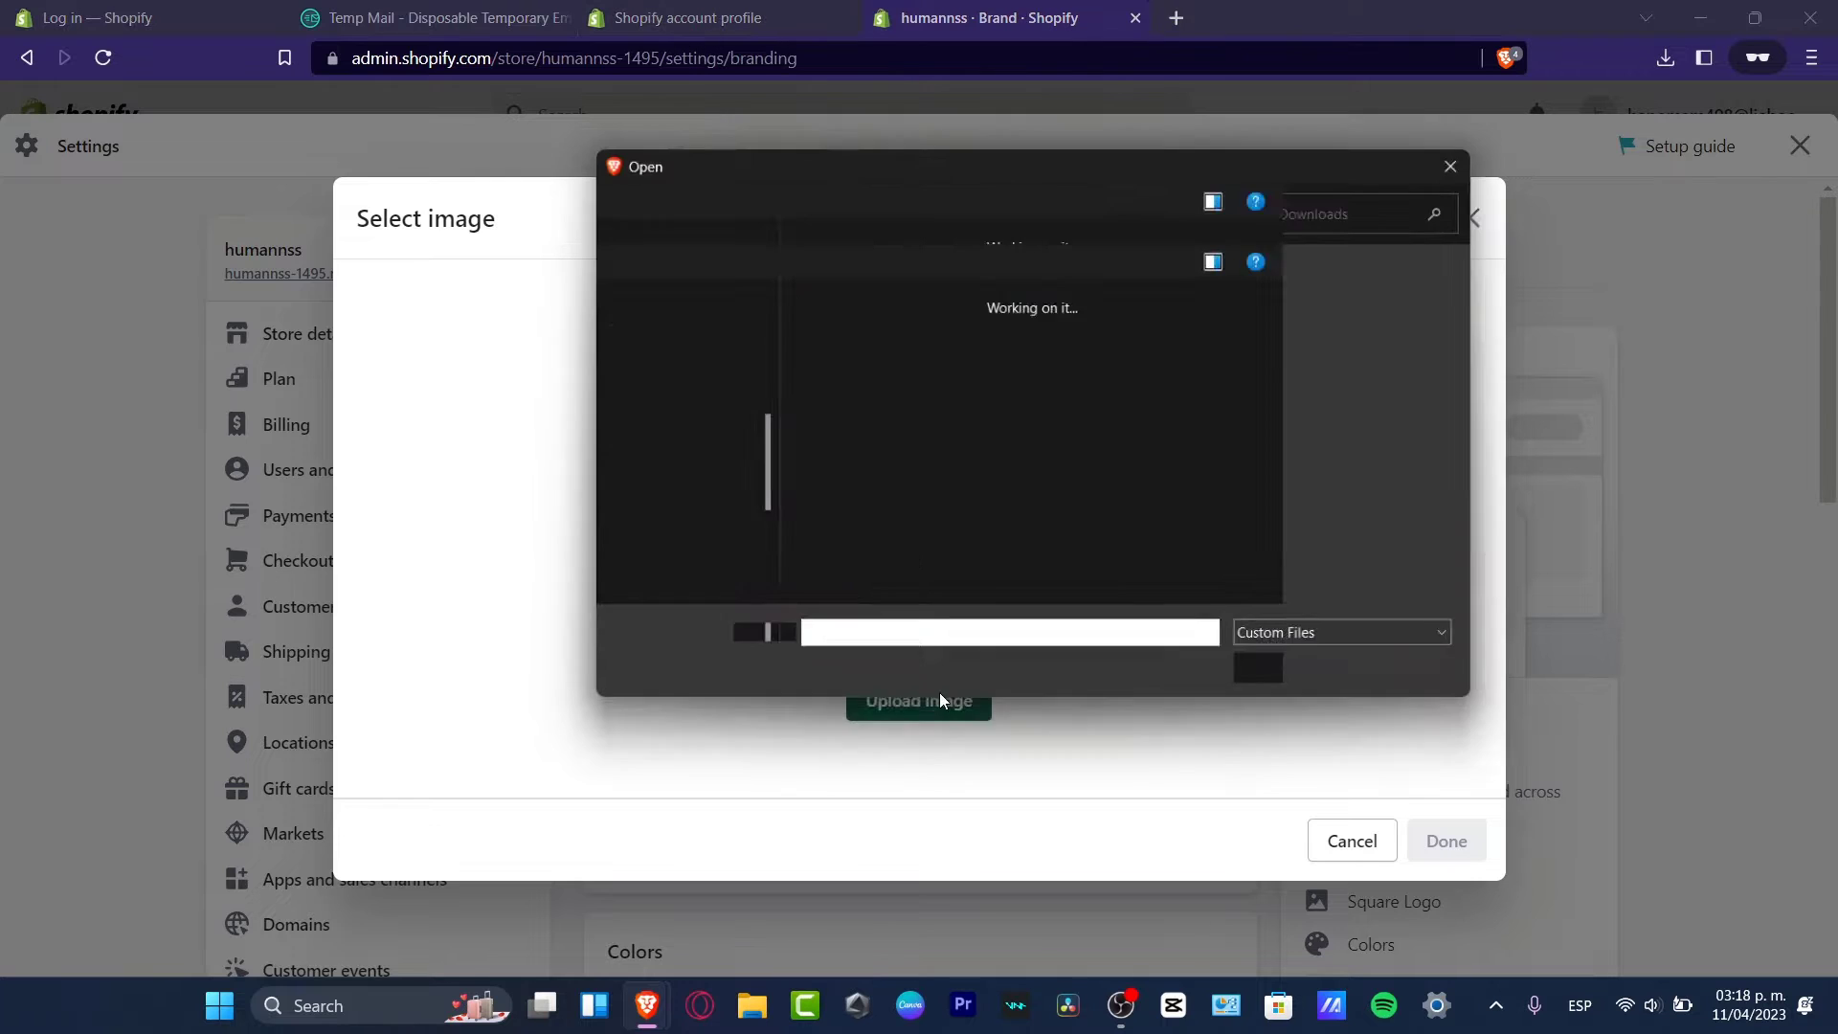
pyautogui.click(688, 412)
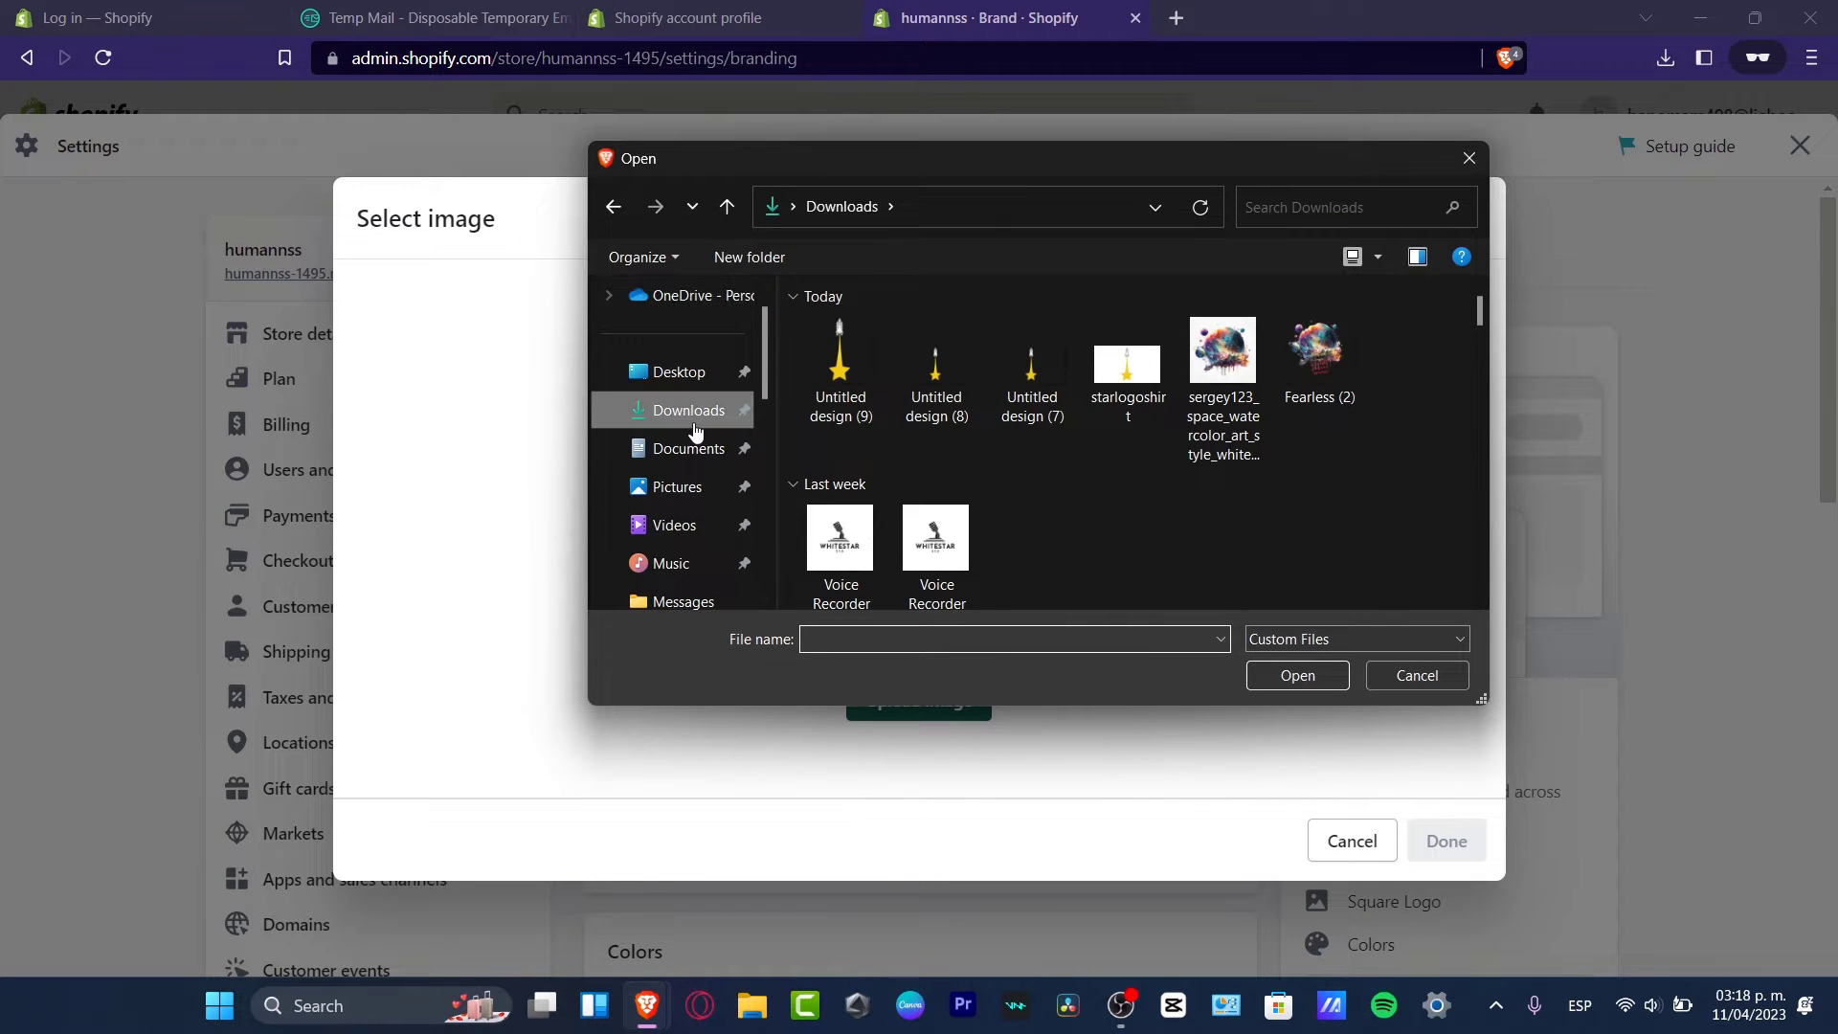
pyautogui.scroll(-1, 1262, 485)
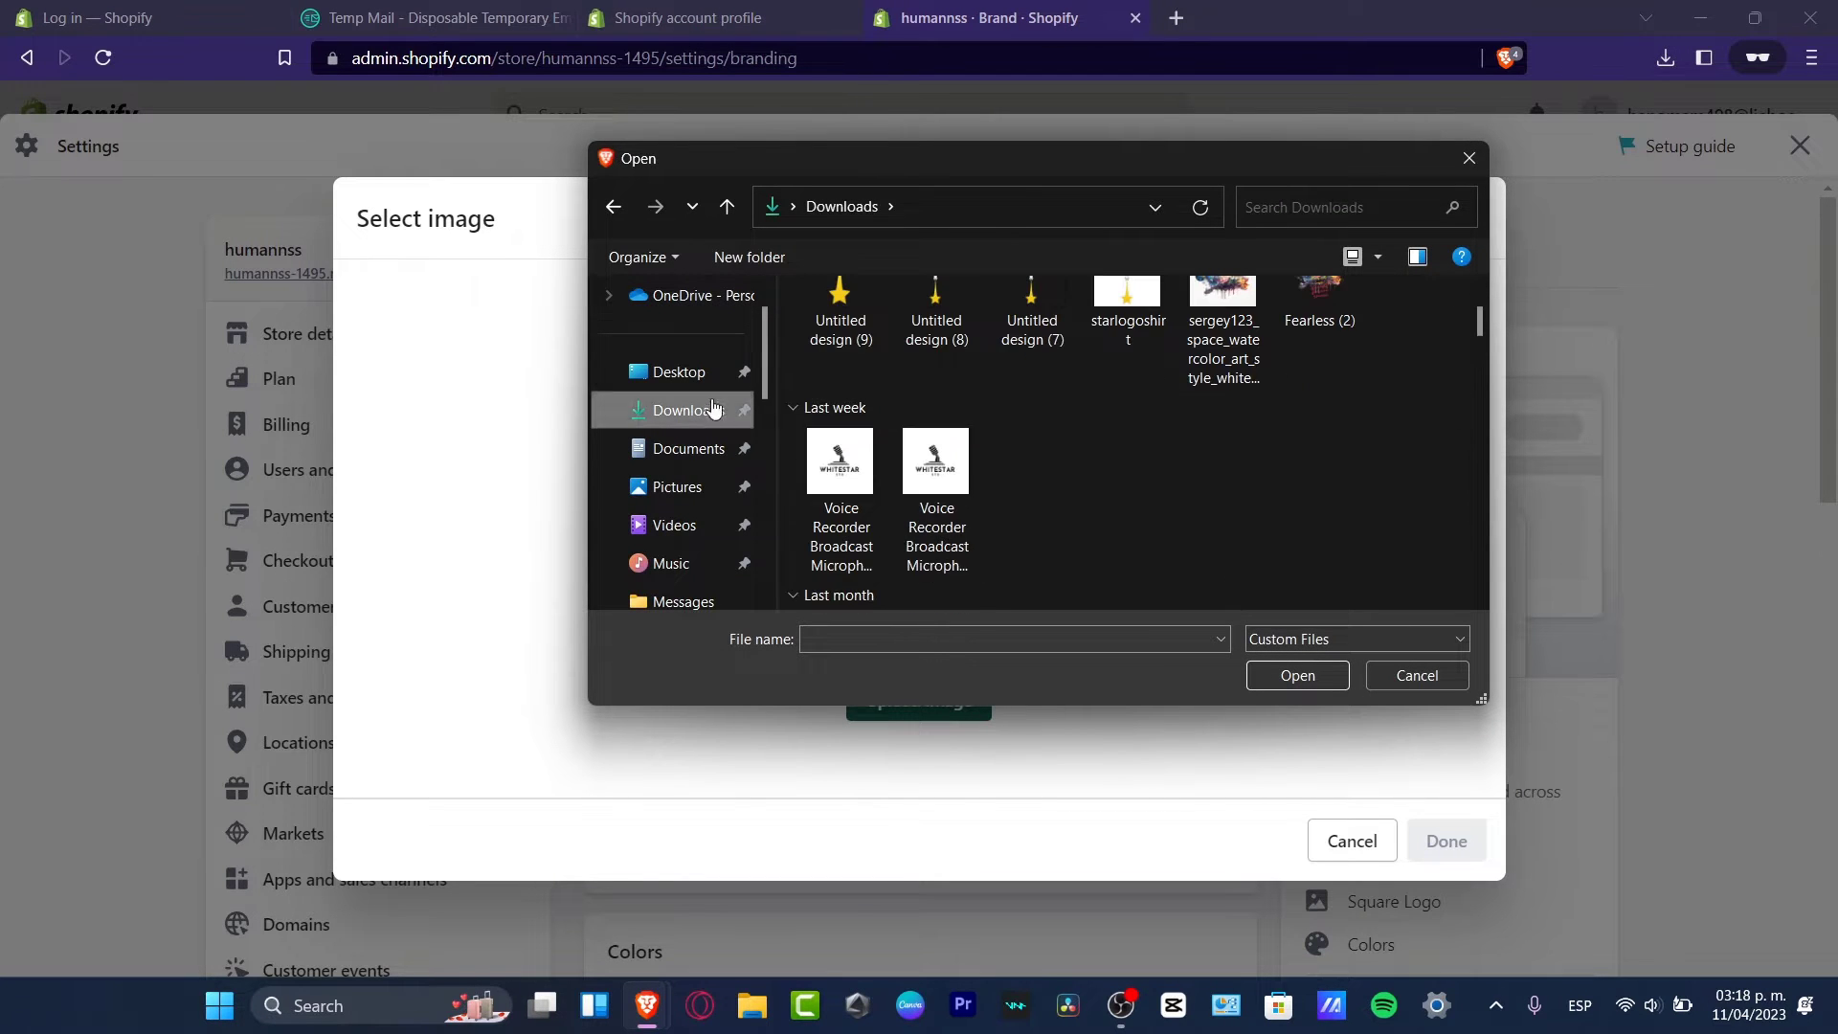
pyautogui.scroll(-5, 1138, 445)
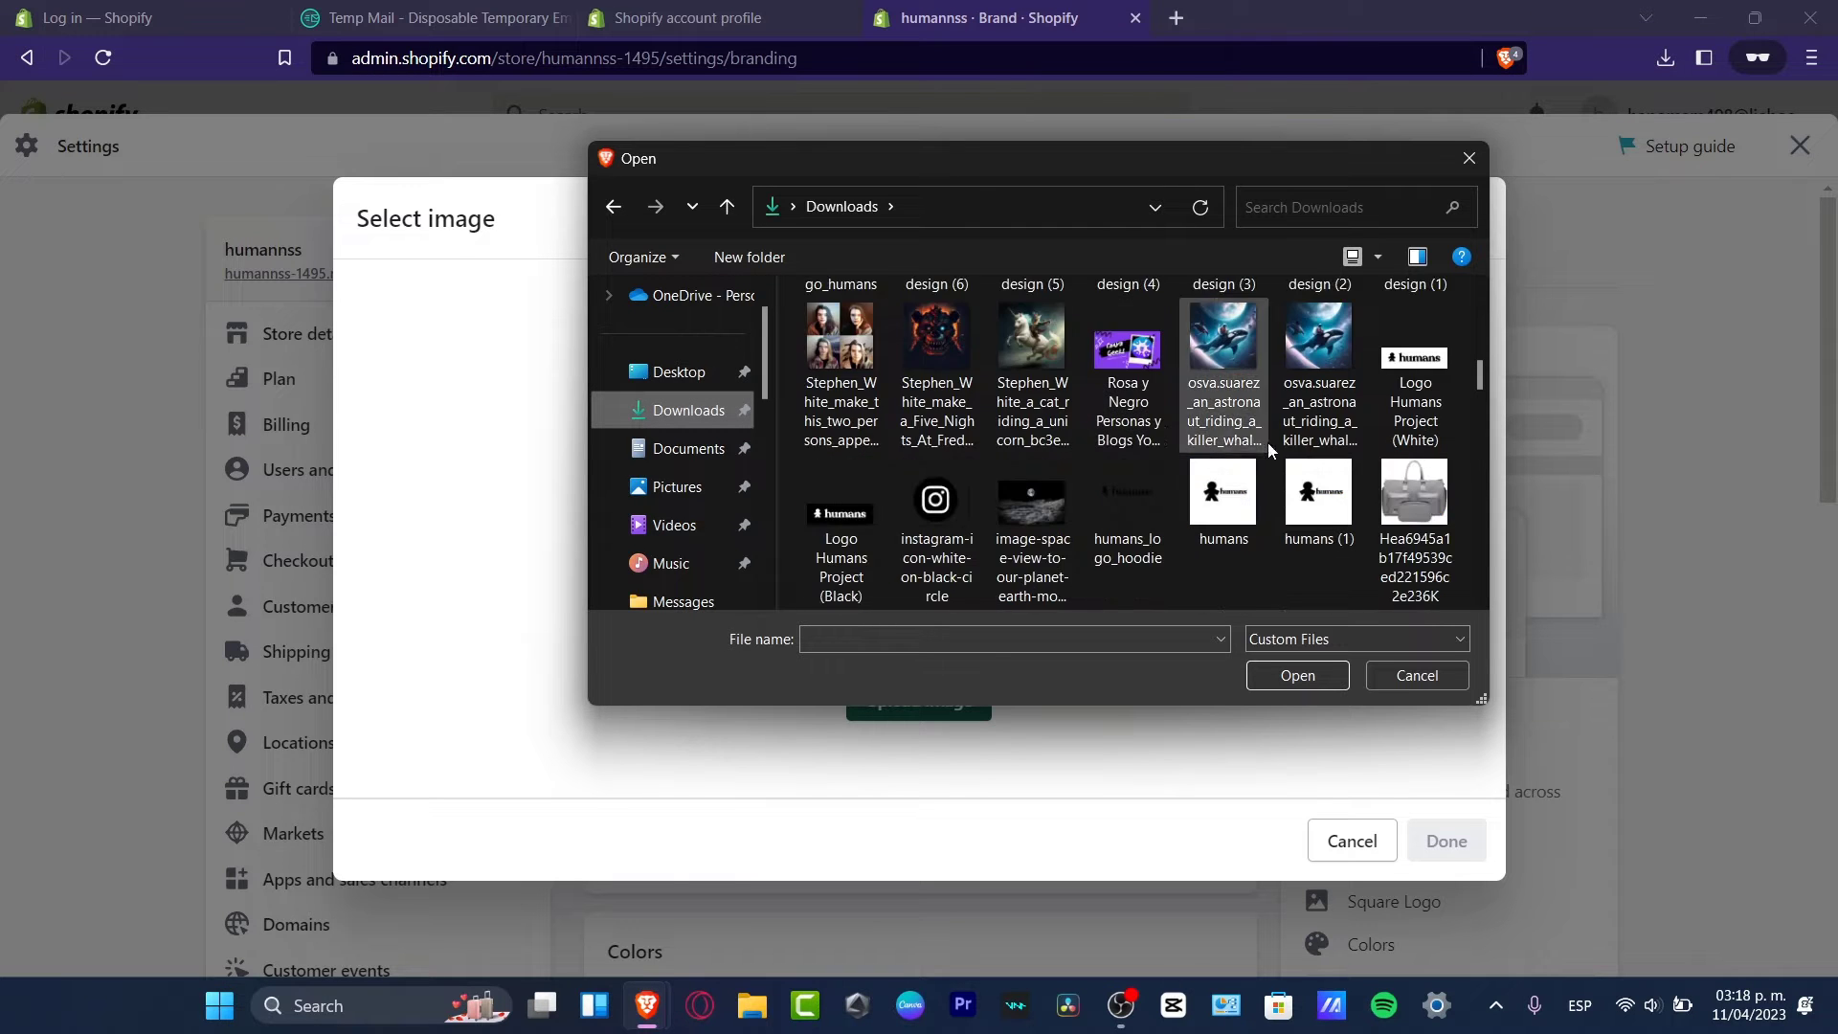
pyautogui.scroll(1, 1264, 442)
pyautogui.scroll(-2, 1258, 442)
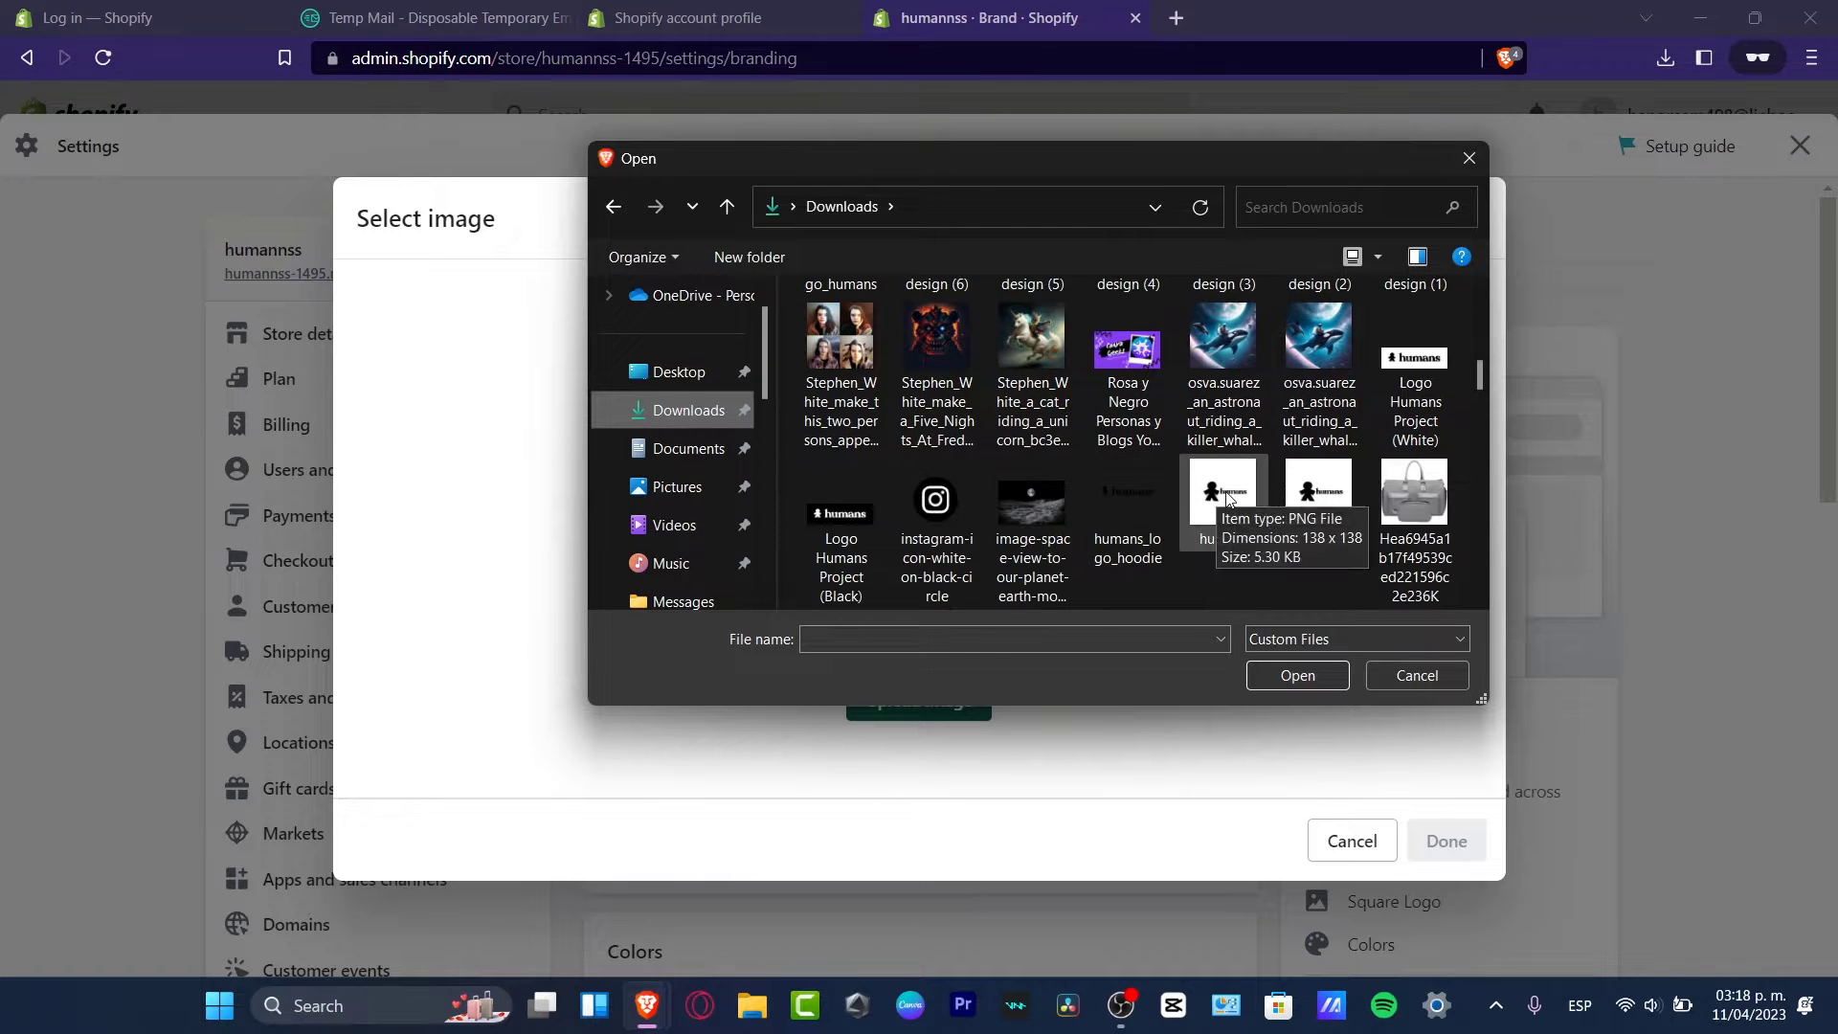
pyautogui.scroll(-2, 1264, 484)
pyautogui.scroll(-2, 1256, 482)
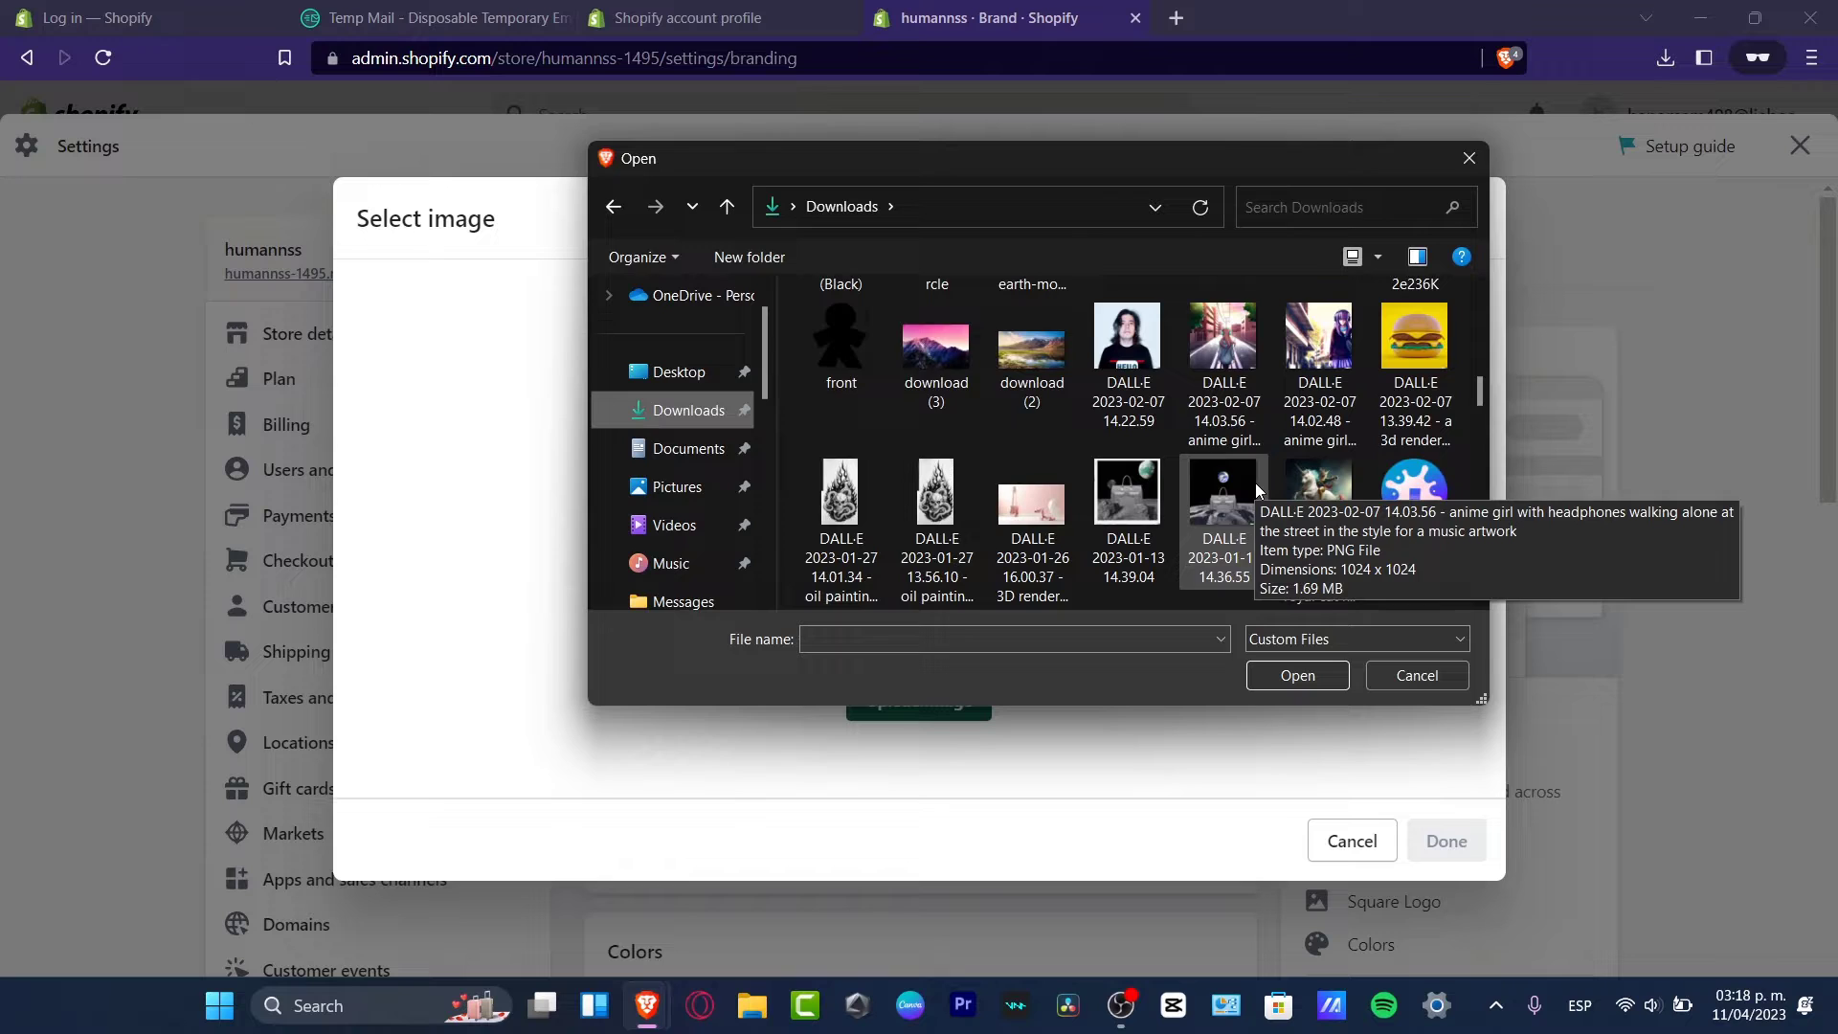
pyautogui.doubleClick(863, 363)
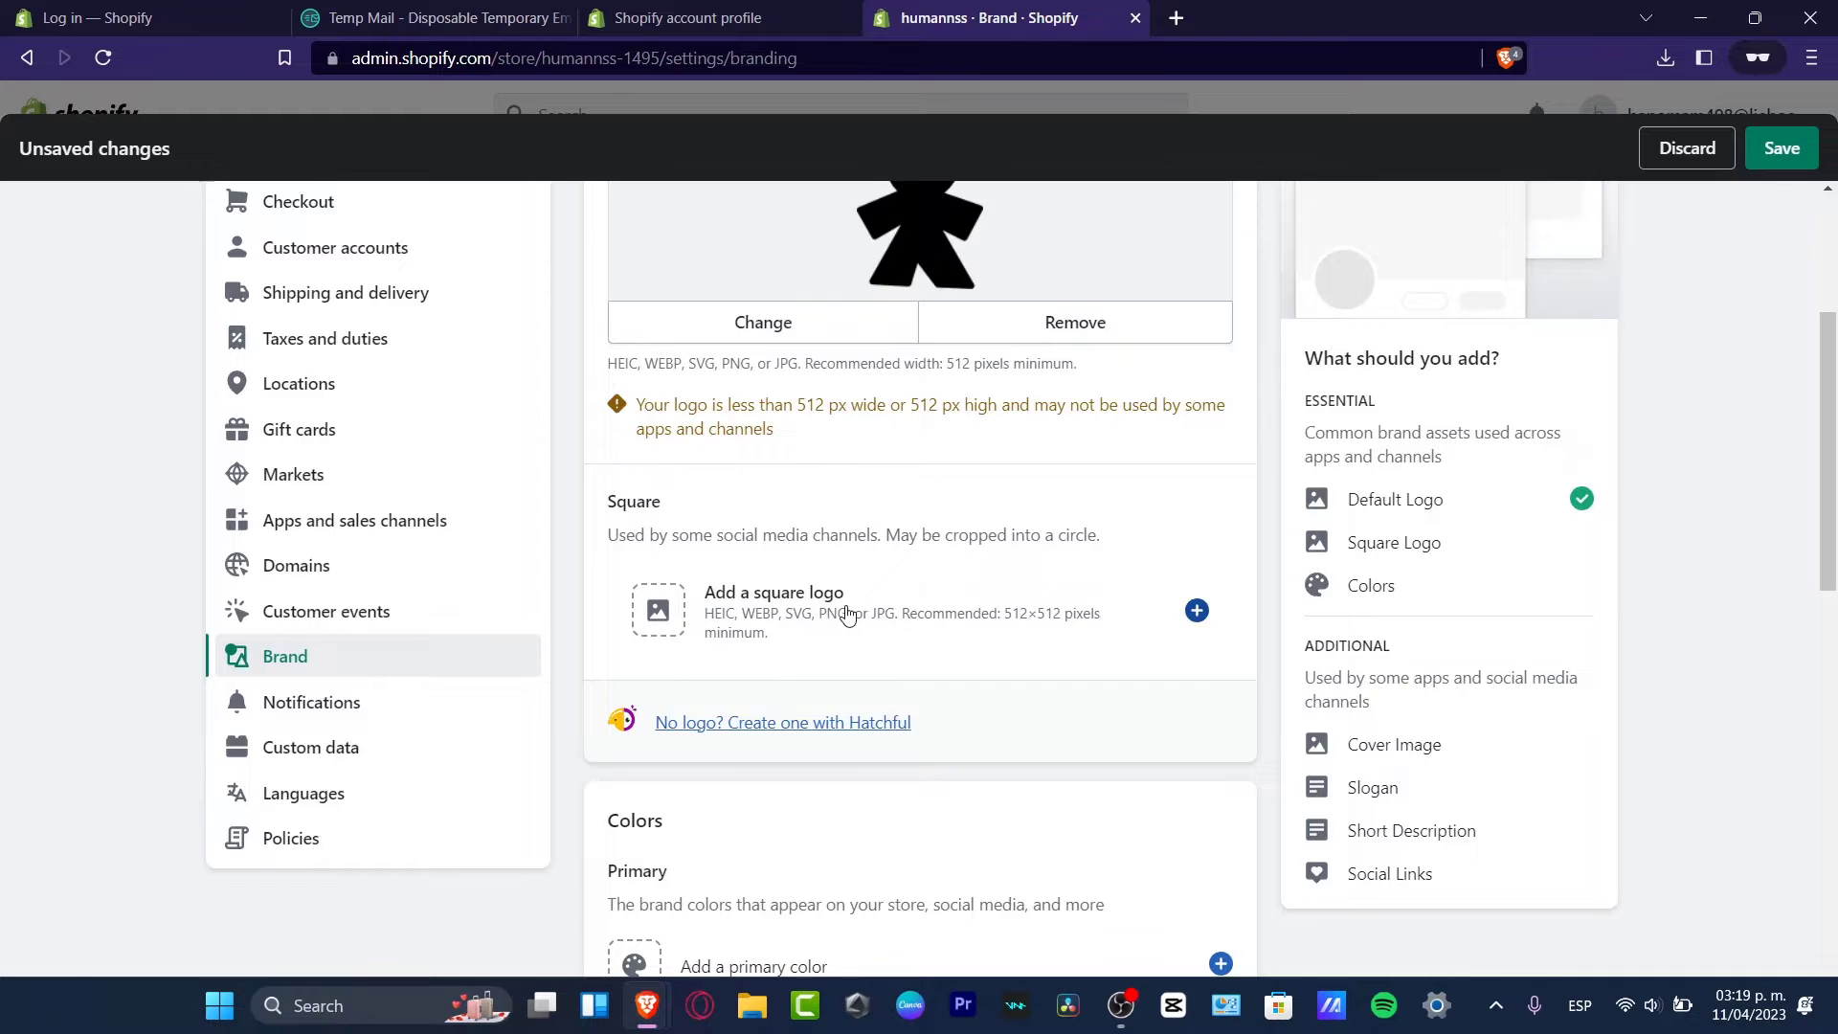
# Step: Set the already uploaded "front" image as the square logo
pyautogui.click(846, 613)
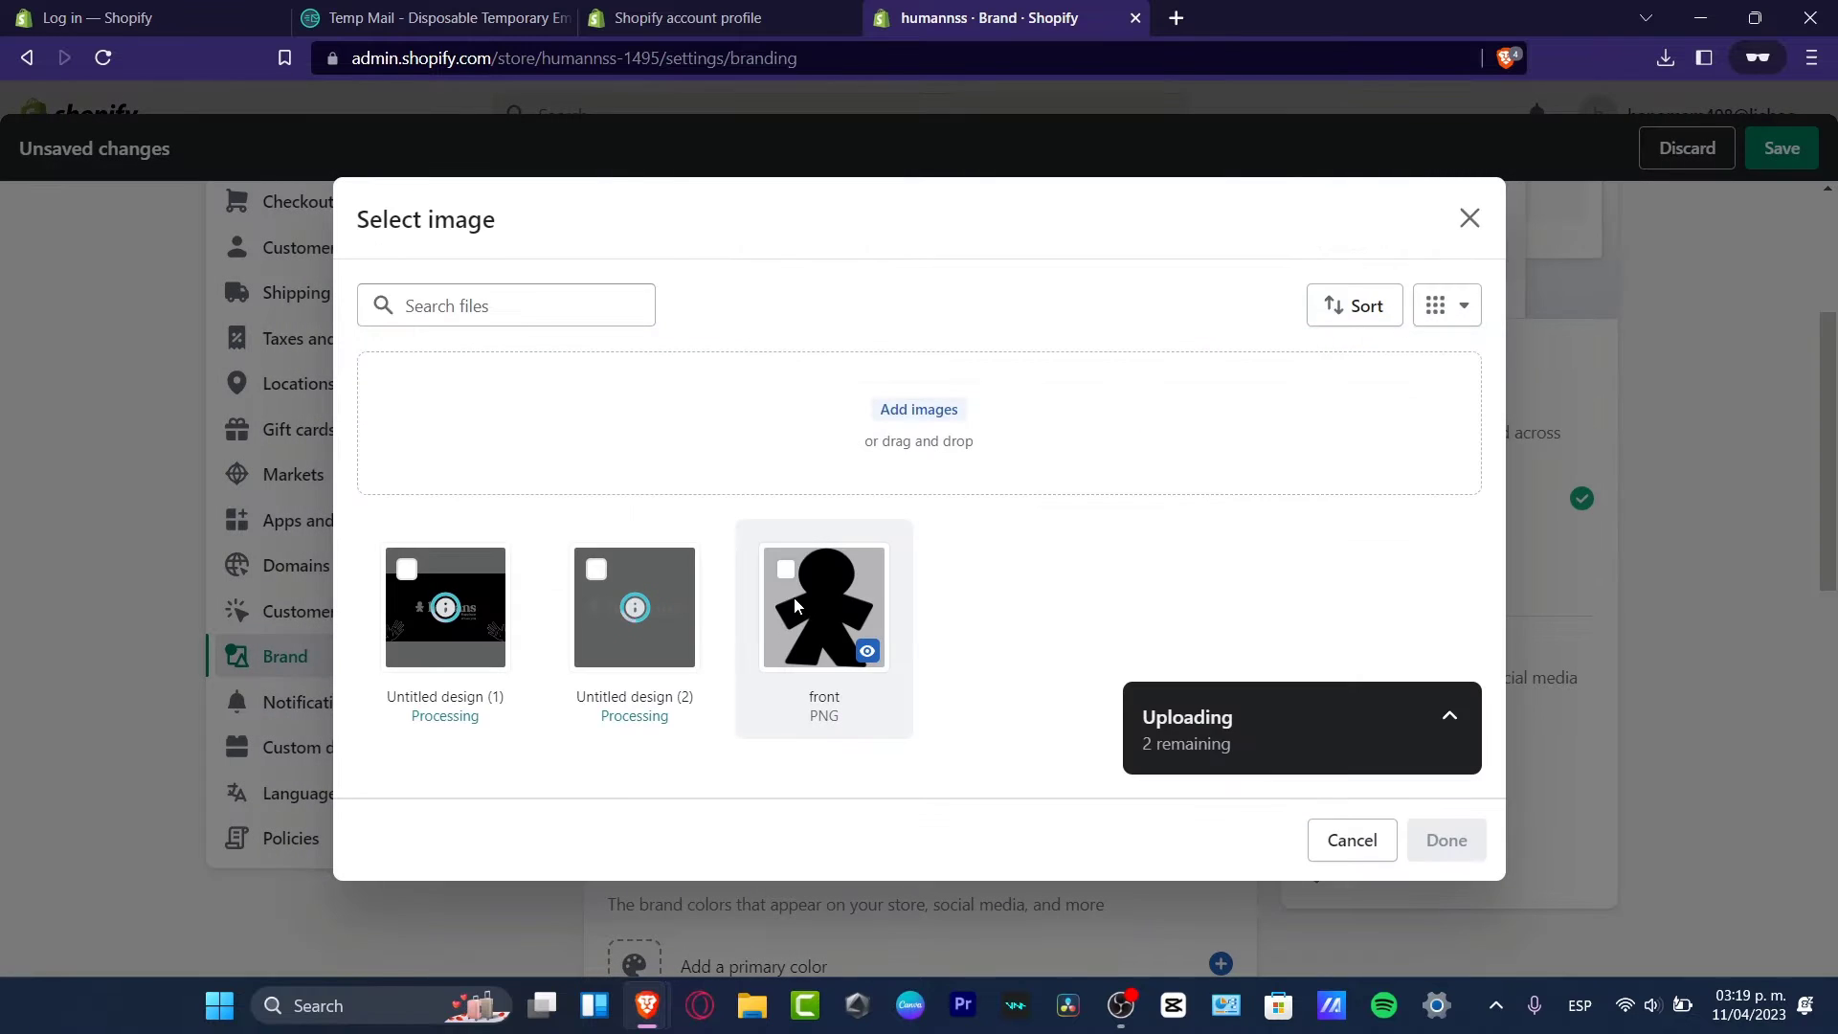
pyautogui.click(847, 605)
pyautogui.click(1465, 835)
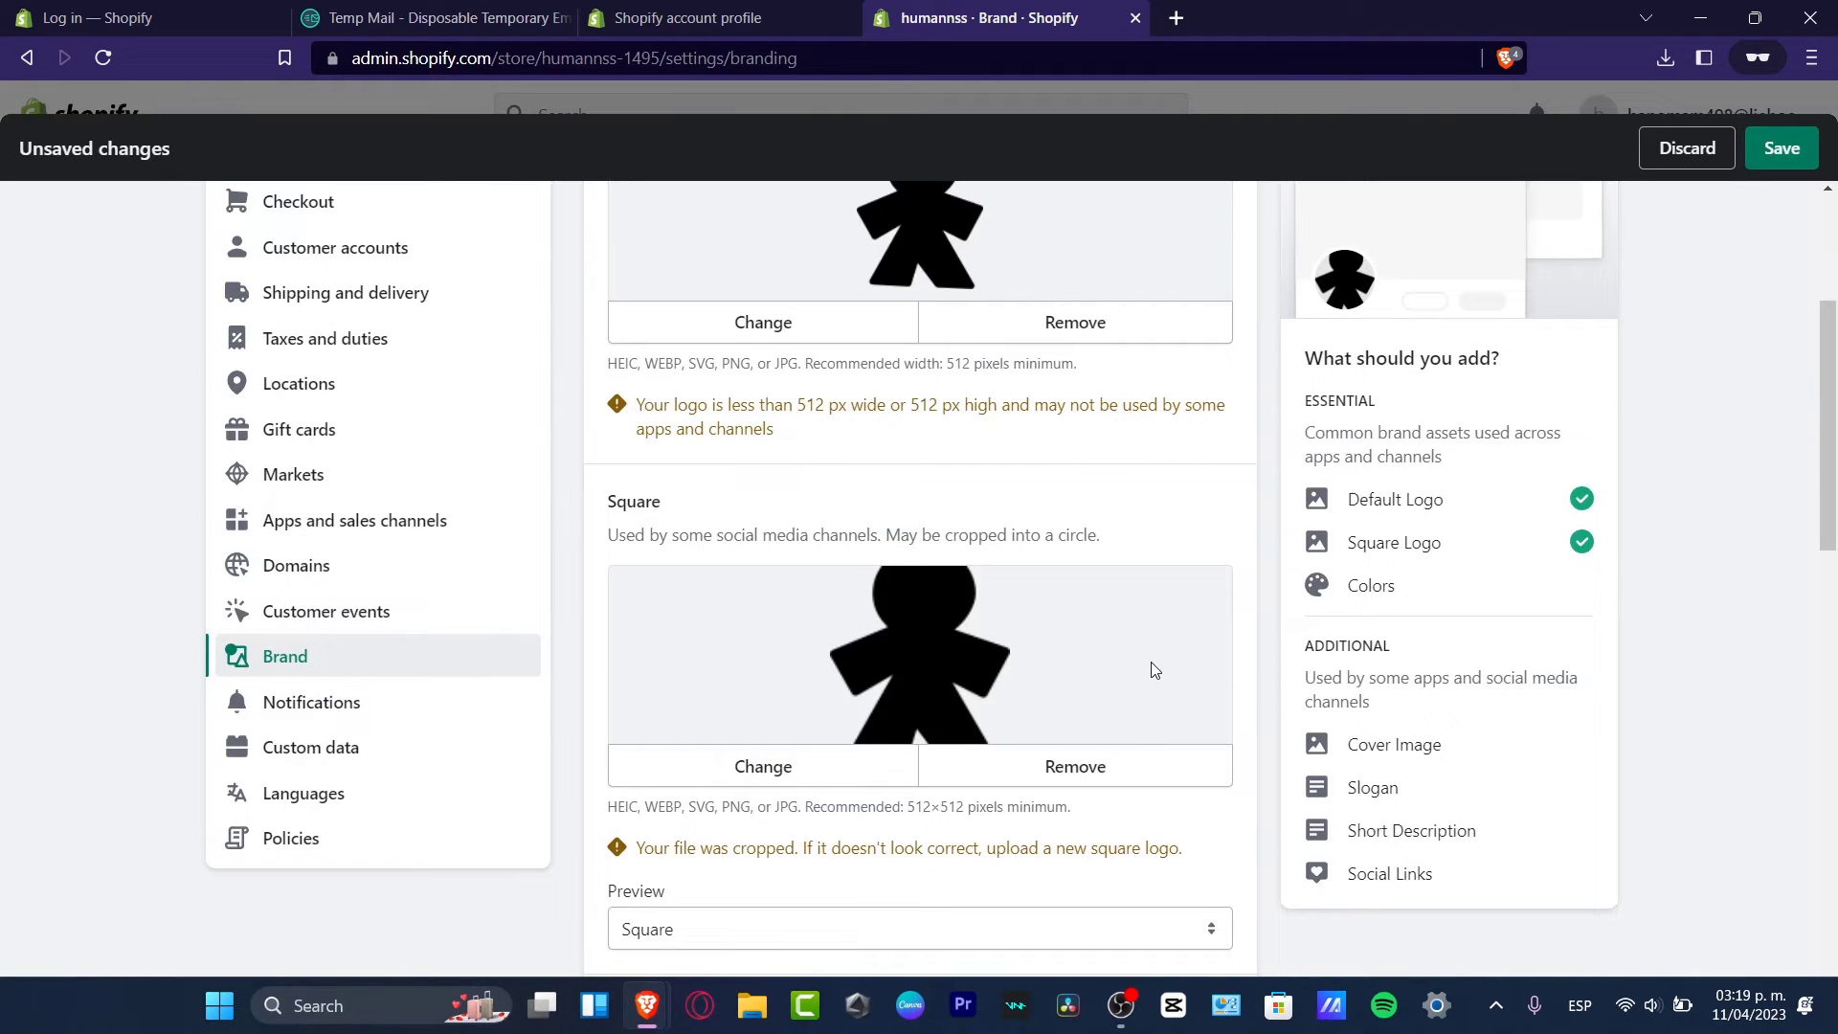
# Step: Add black (#000000) as the primary brand color
pyautogui.scroll(-3, 1154, 671)
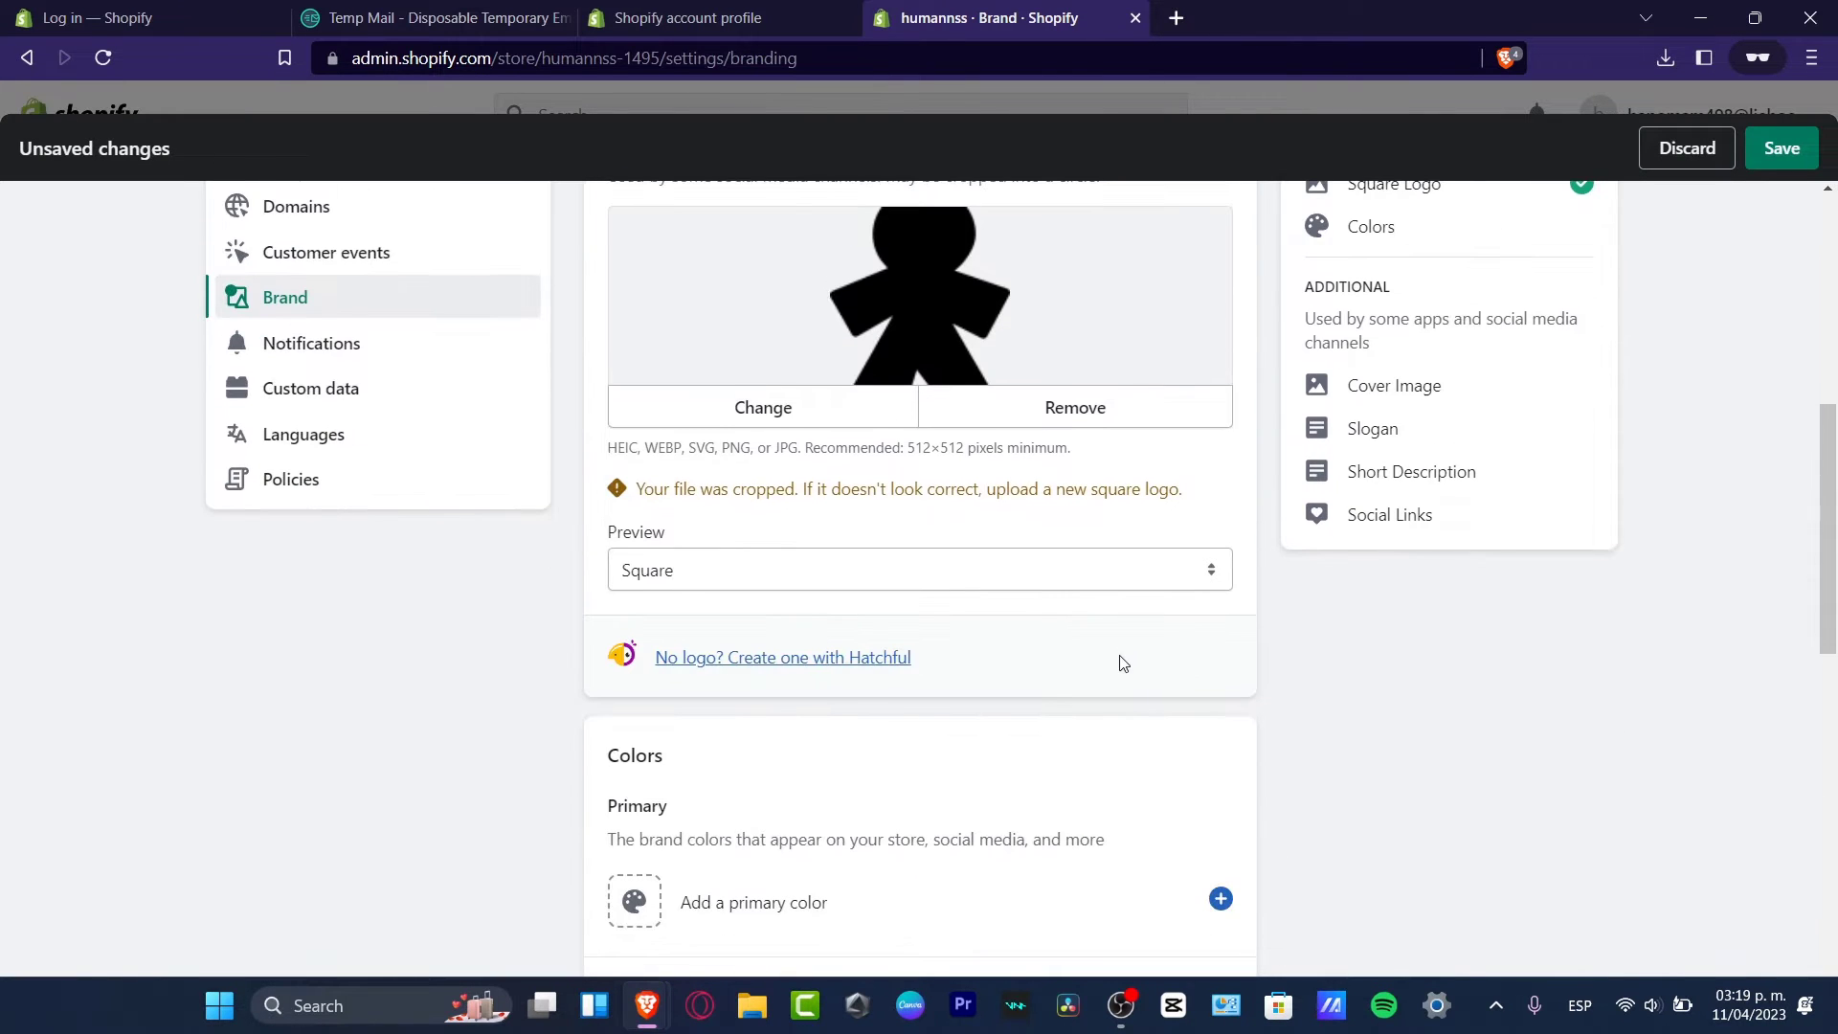
pyautogui.scroll(-6, 1123, 662)
pyautogui.scroll(12, 1354, 670)
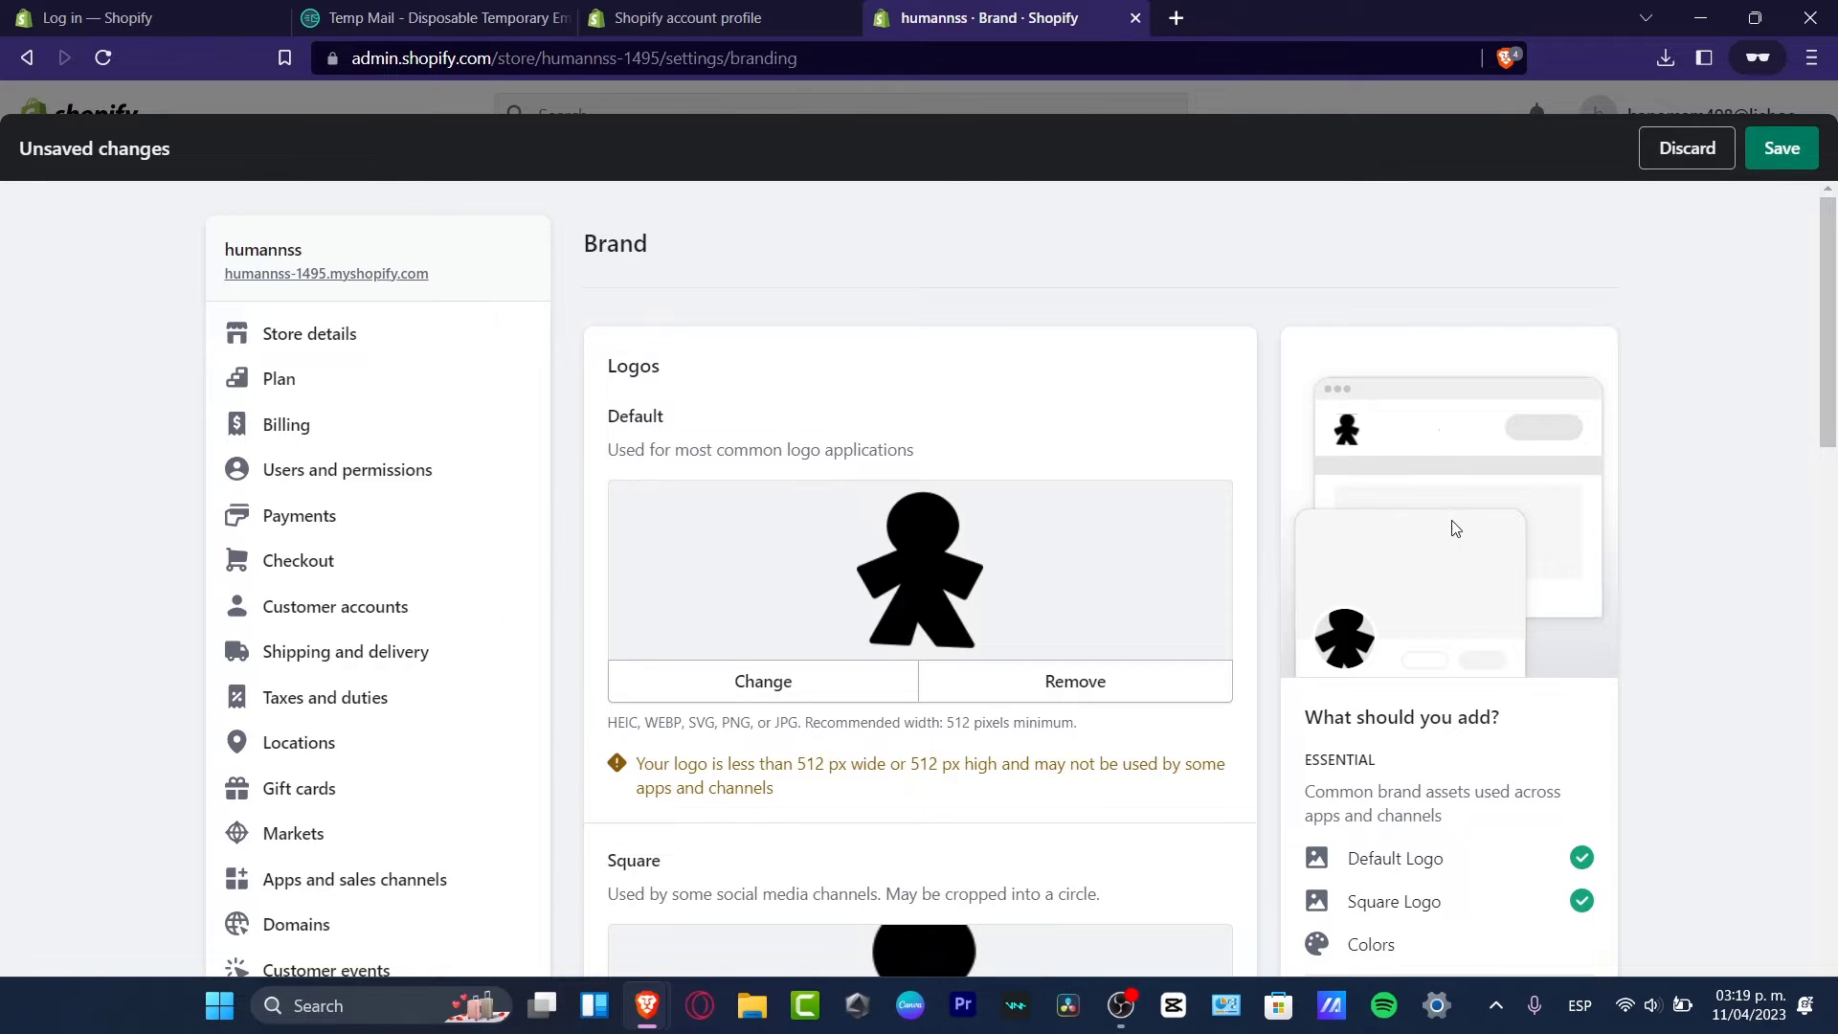
pyautogui.scroll(-10, 1187, 590)
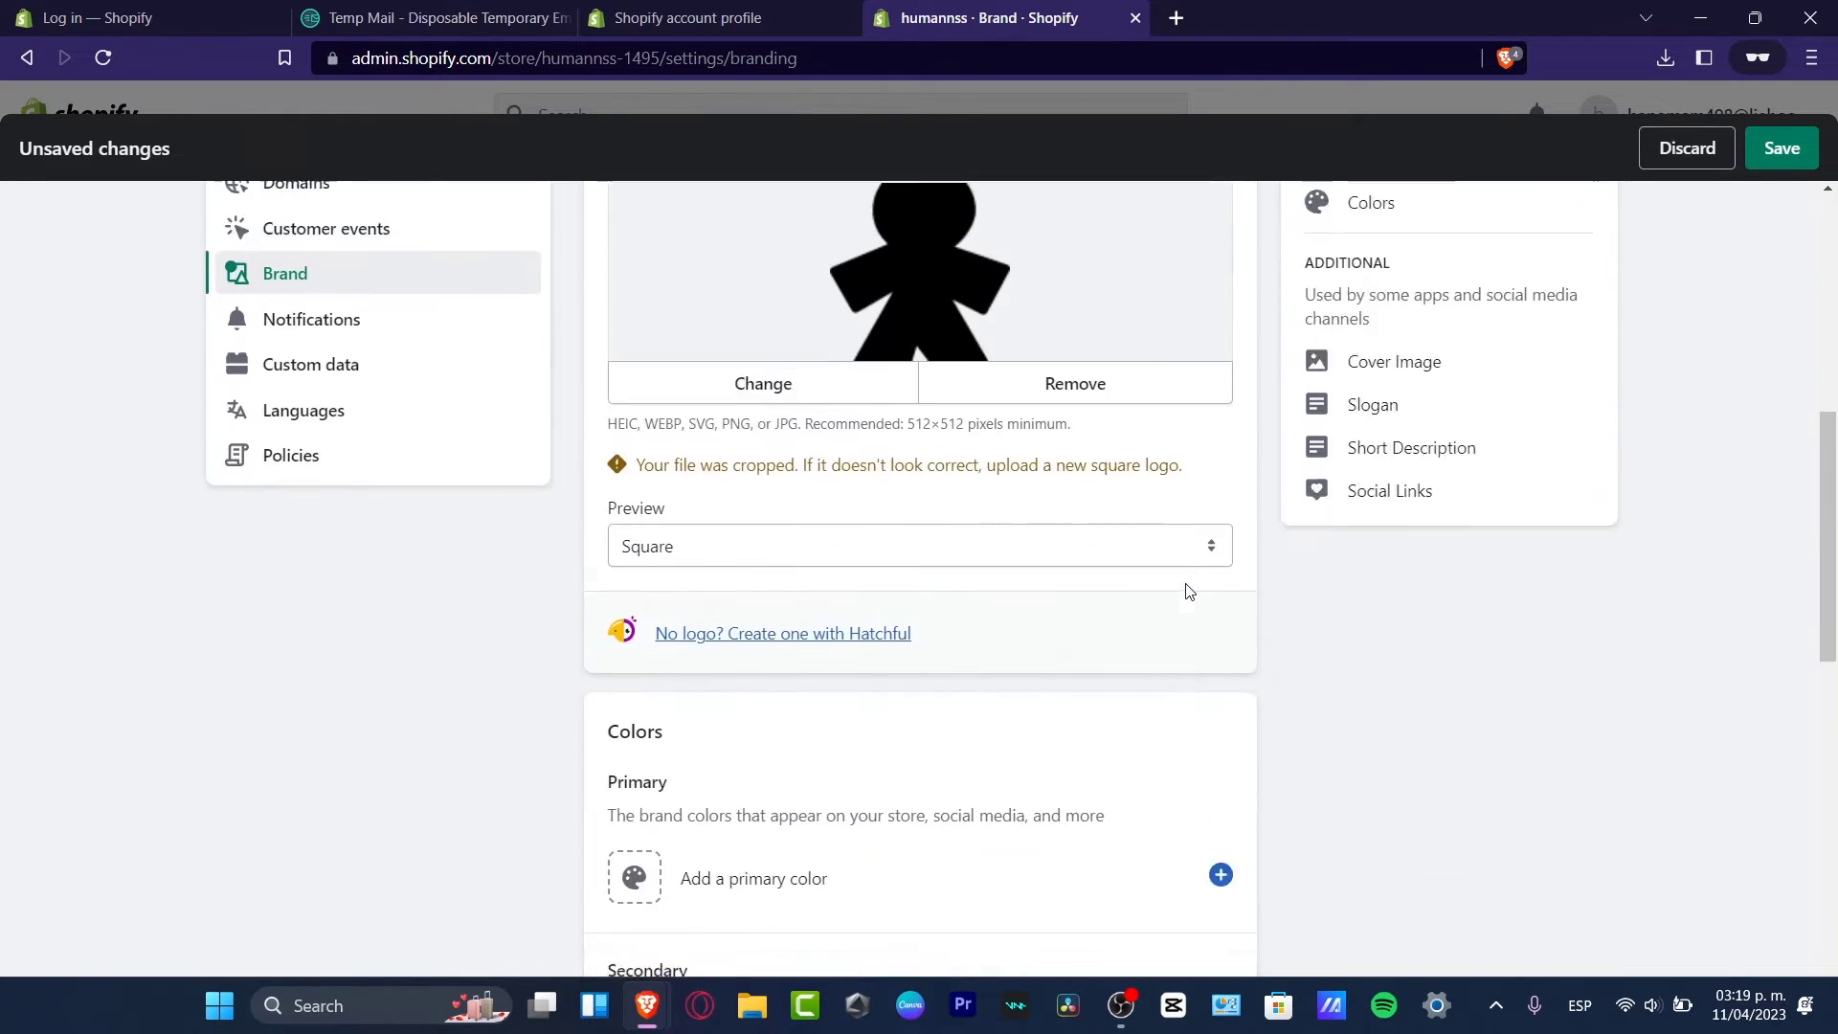
pyautogui.click(771, 546)
pyautogui.moveTo(536, 757); pyautogui.dragTo(497, 800)
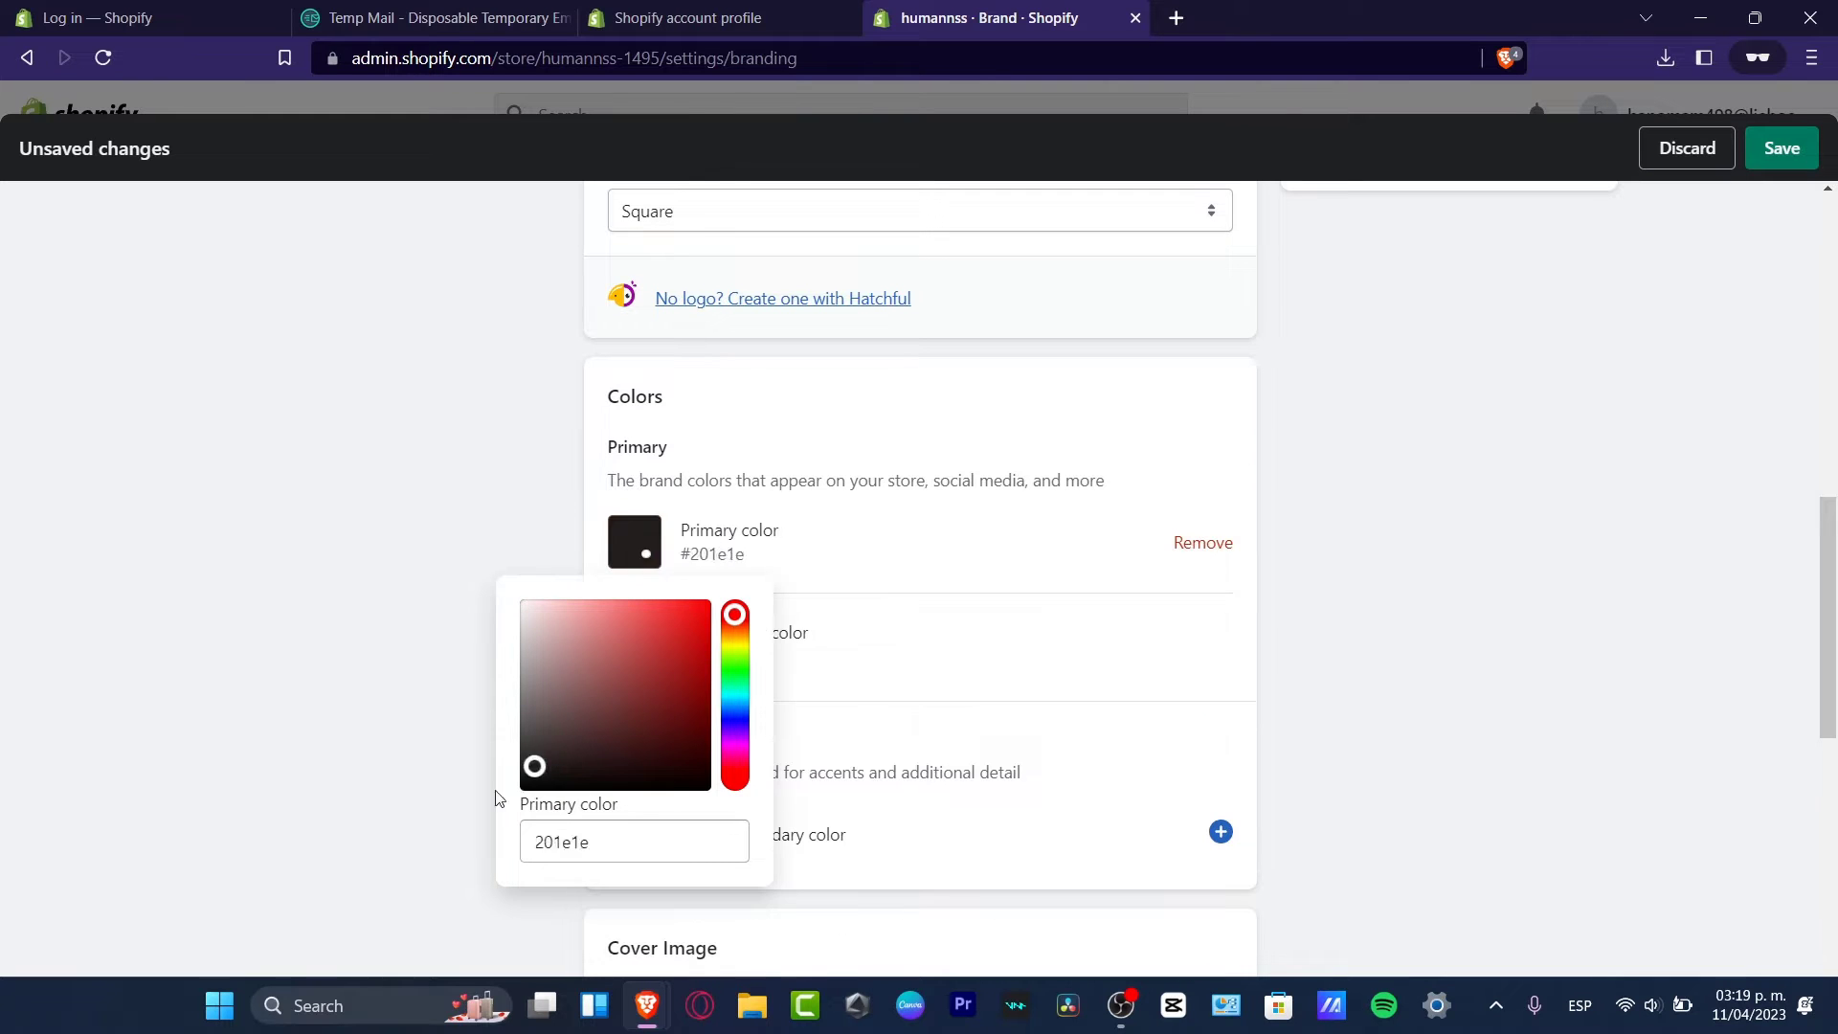
pyautogui.click(822, 700)
pyautogui.click(894, 641)
pyautogui.click(1313, 648)
# Step: Add two secondary brand colors, light gray #d2d2d2 and dark gray #333333
pyautogui.scroll(-4, 1198, 731)
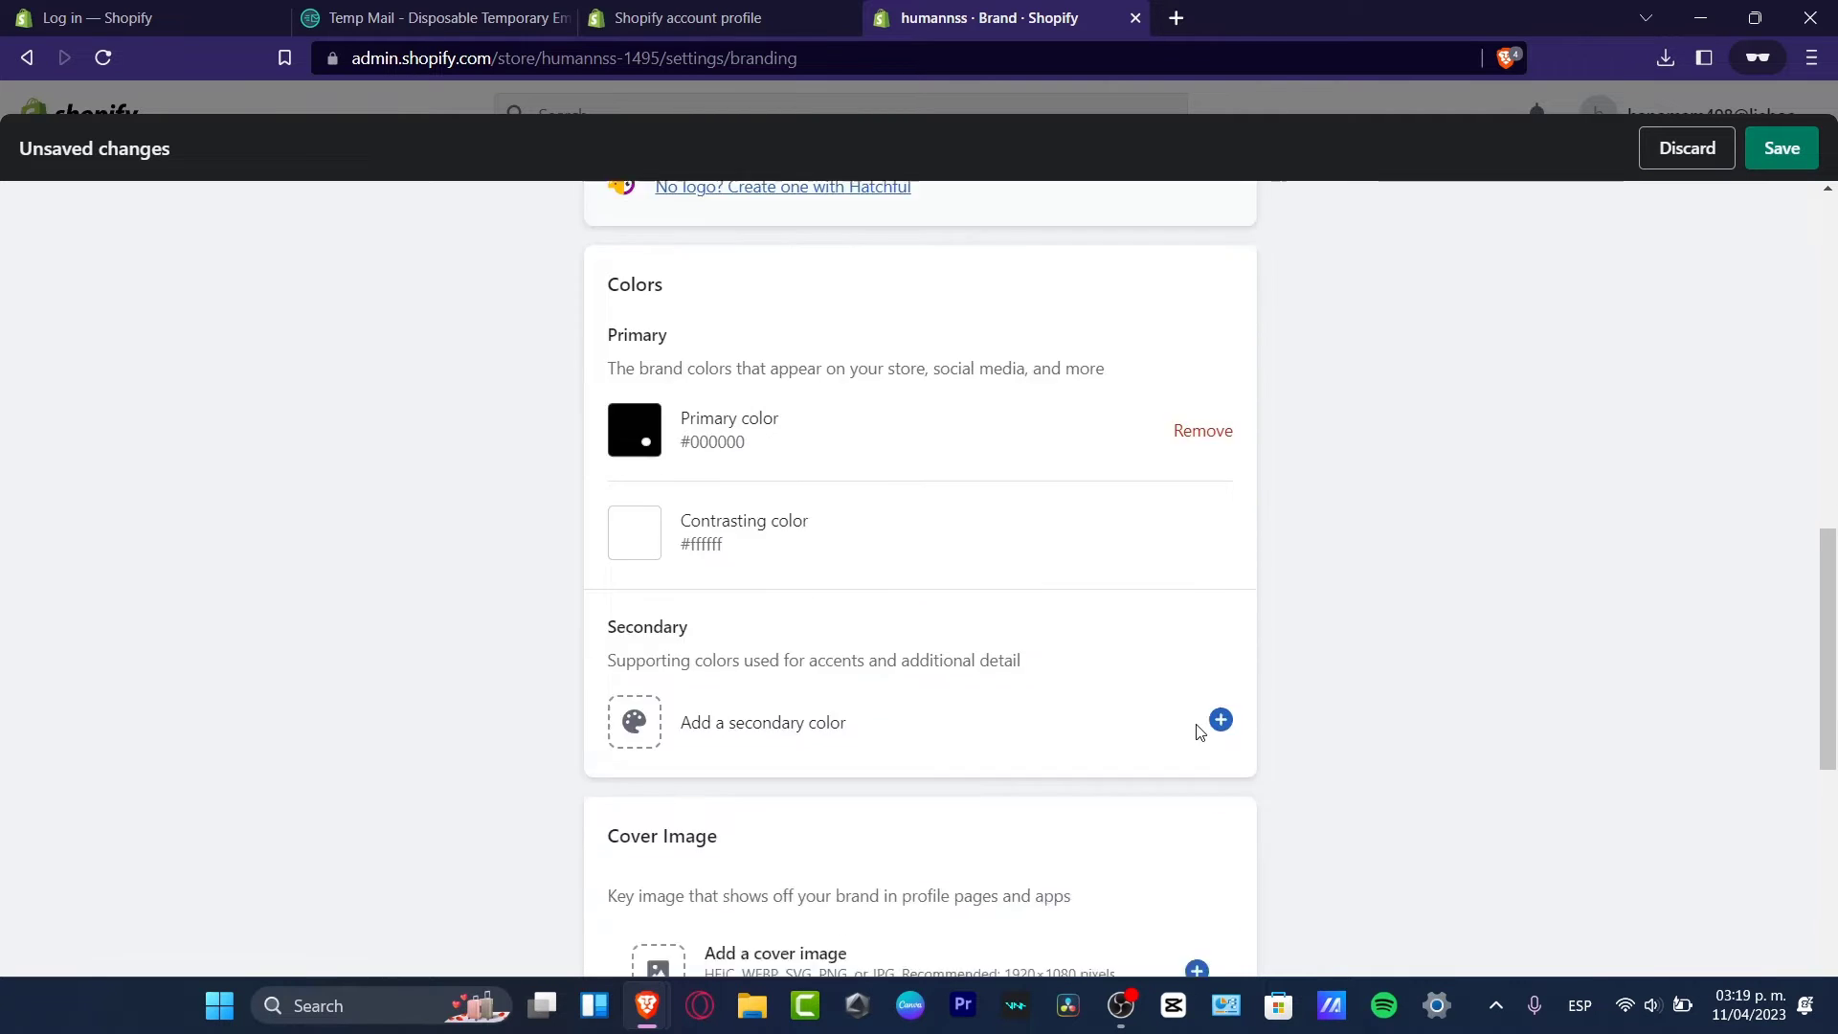
pyautogui.click(781, 503)
pyautogui.click(503, 571)
pyautogui.click(1001, 596)
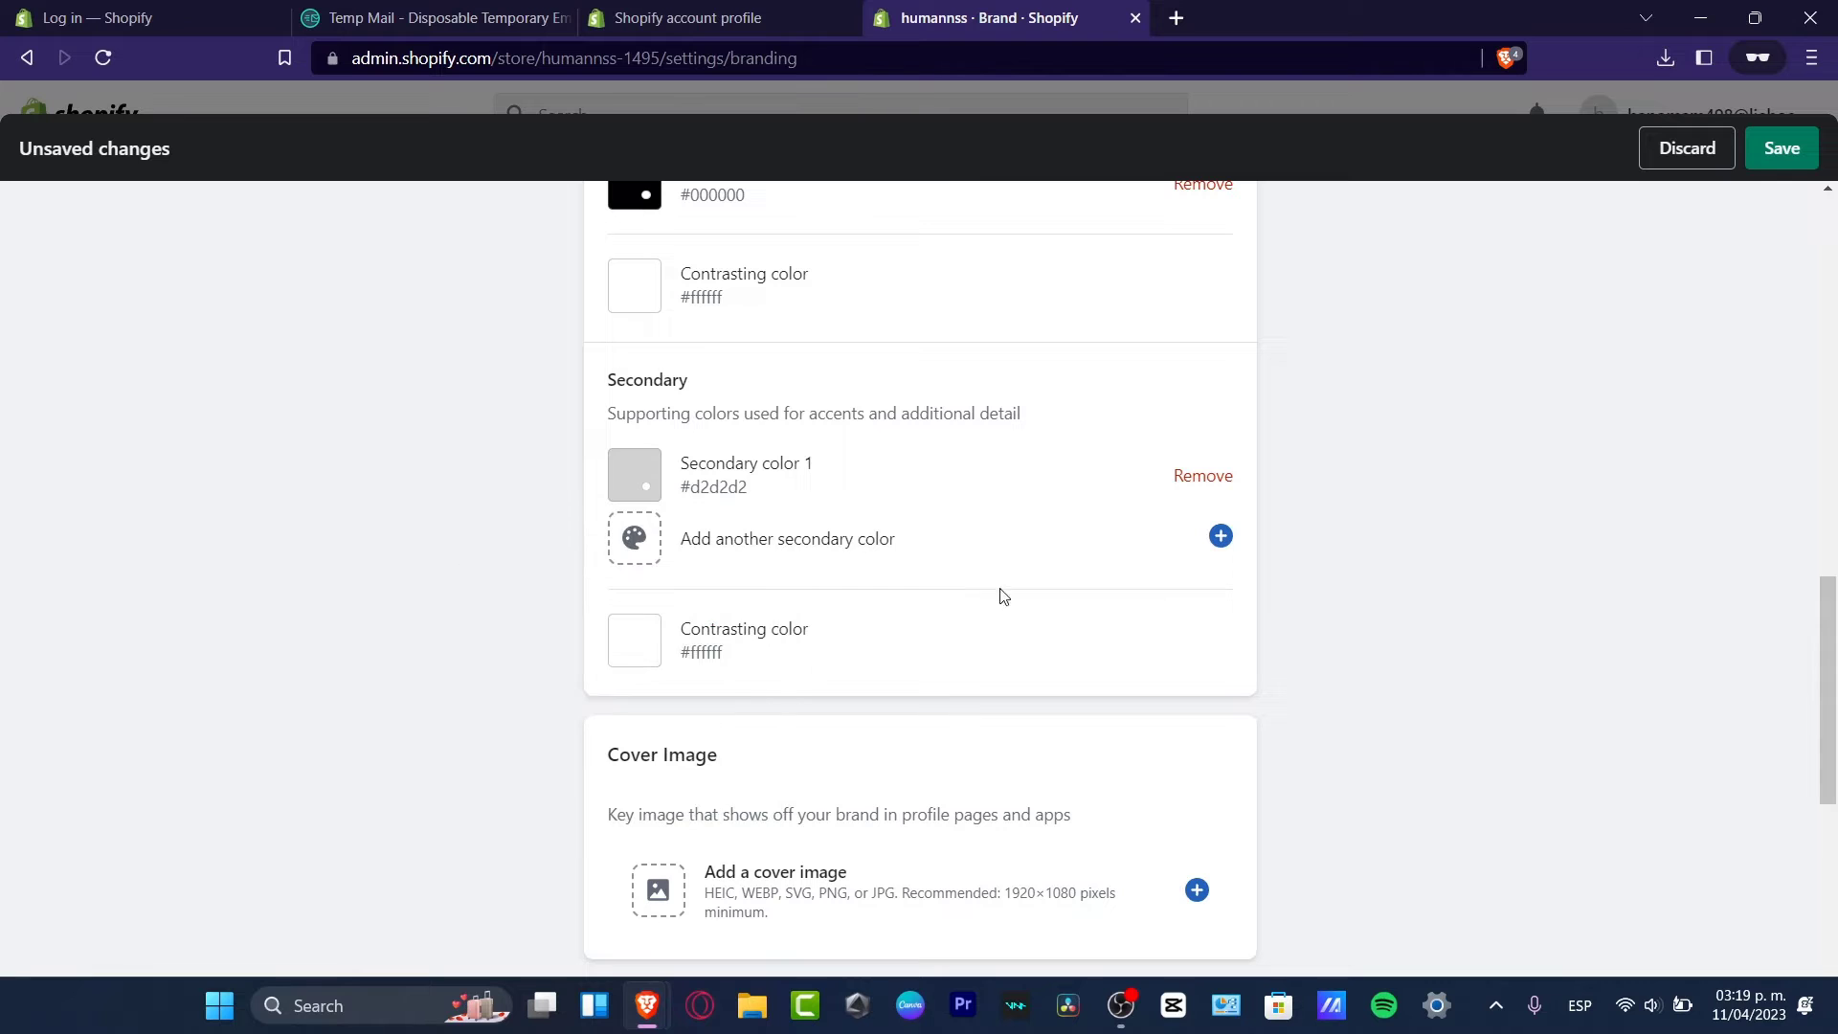
pyautogui.click(840, 546)
pyautogui.moveTo(742, 659); pyautogui.dragTo(433, 771)
pyautogui.click(386, 624)
# Step: Set the uploaded Untitled_design_1 image as the brand's cover image
pyautogui.scroll(-4, 1095, 718)
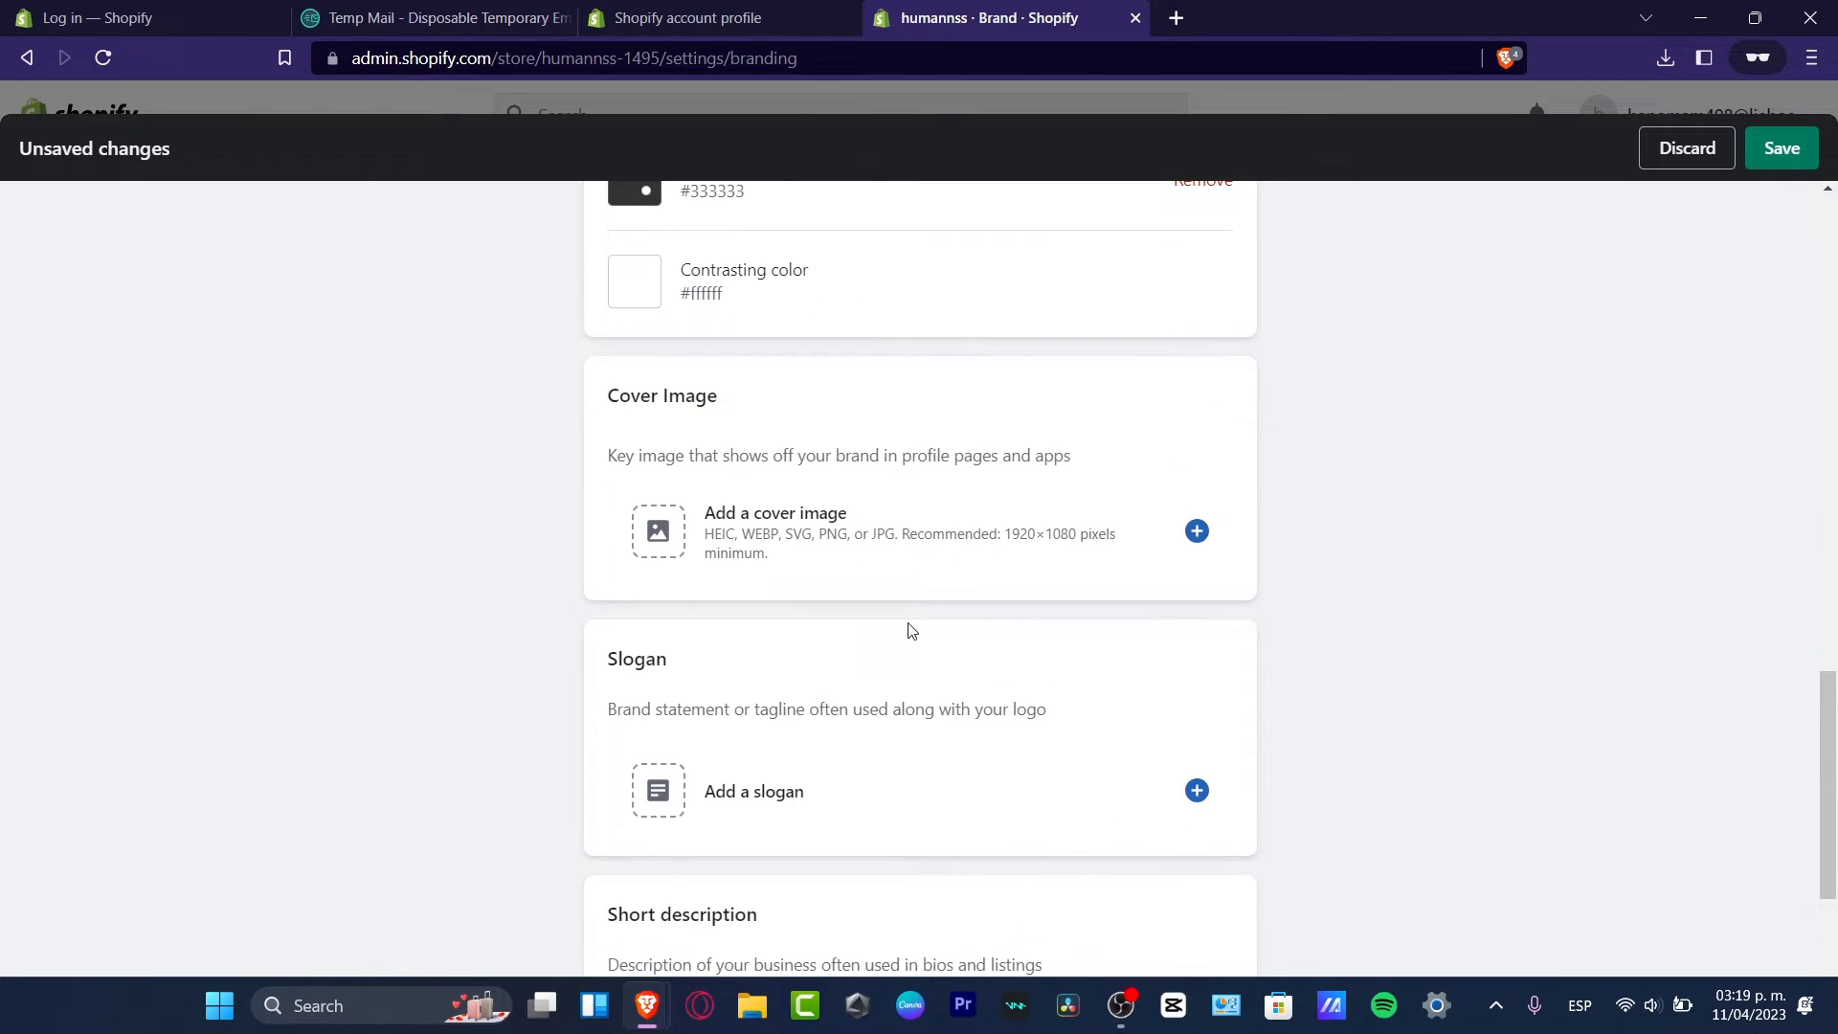
pyautogui.click(766, 513)
pyautogui.click(492, 615)
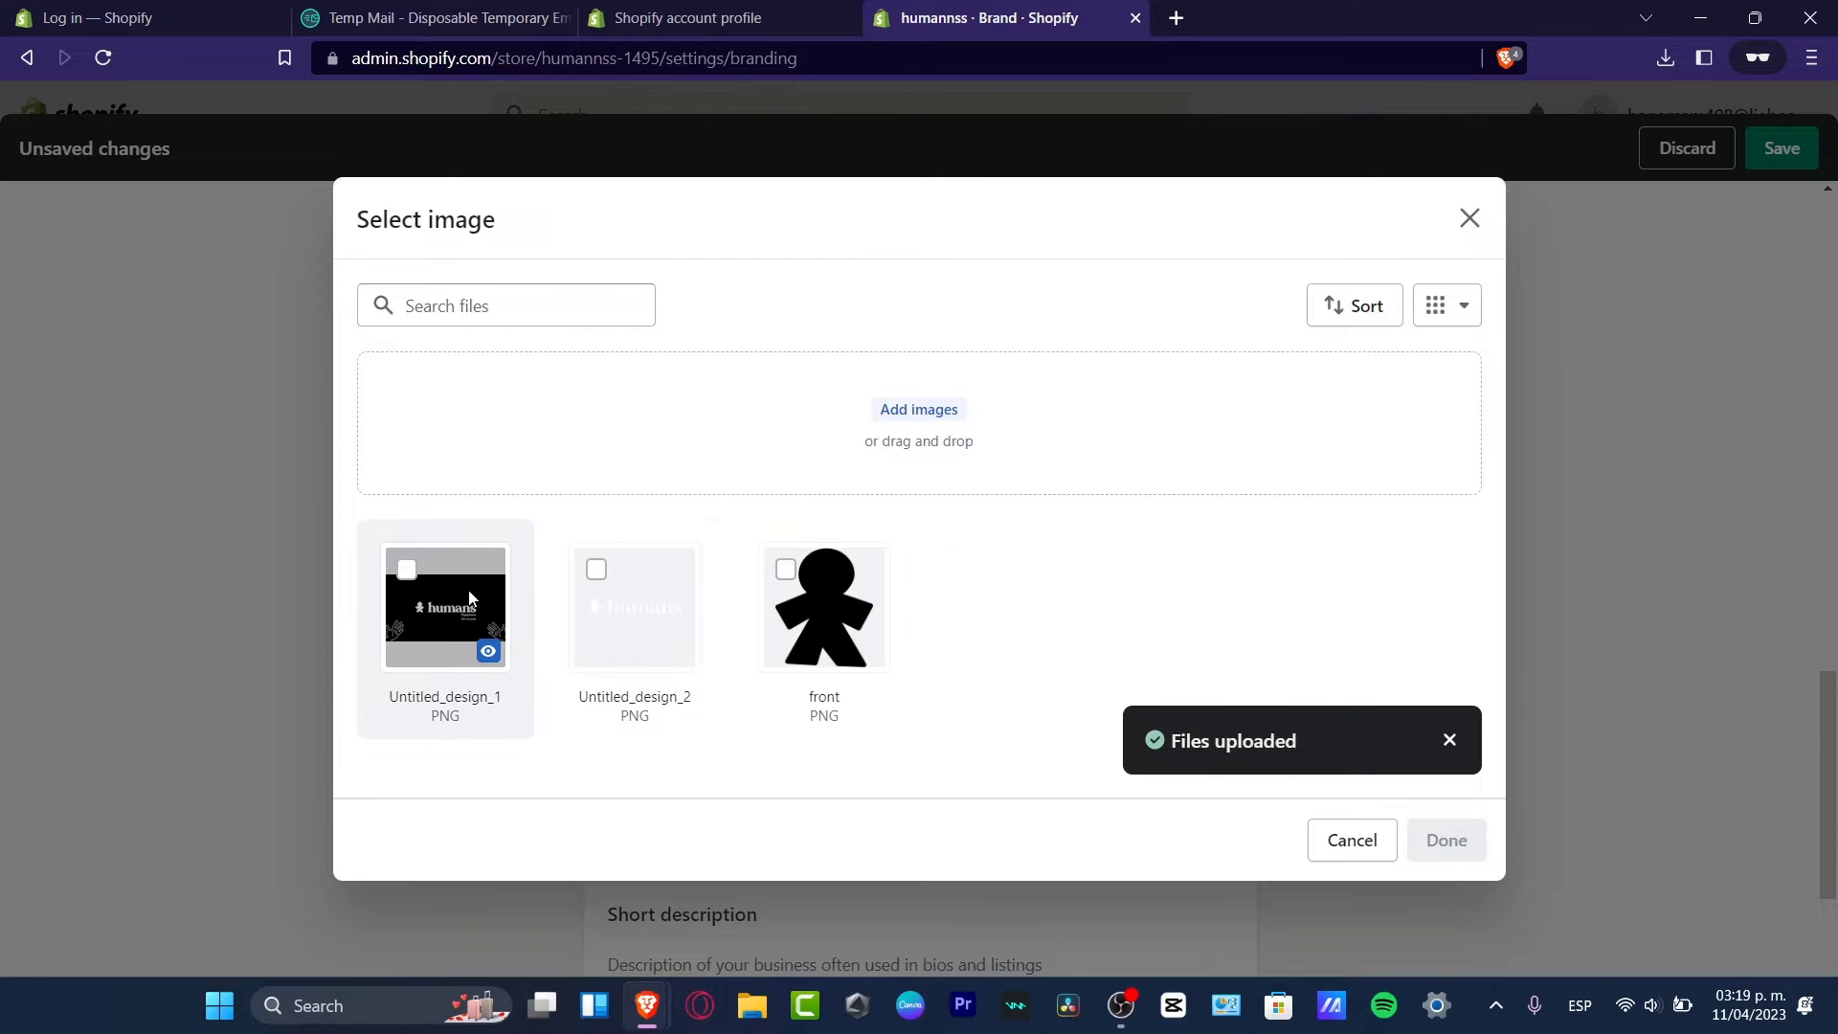
pyautogui.click(491, 619)
pyautogui.click(1484, 860)
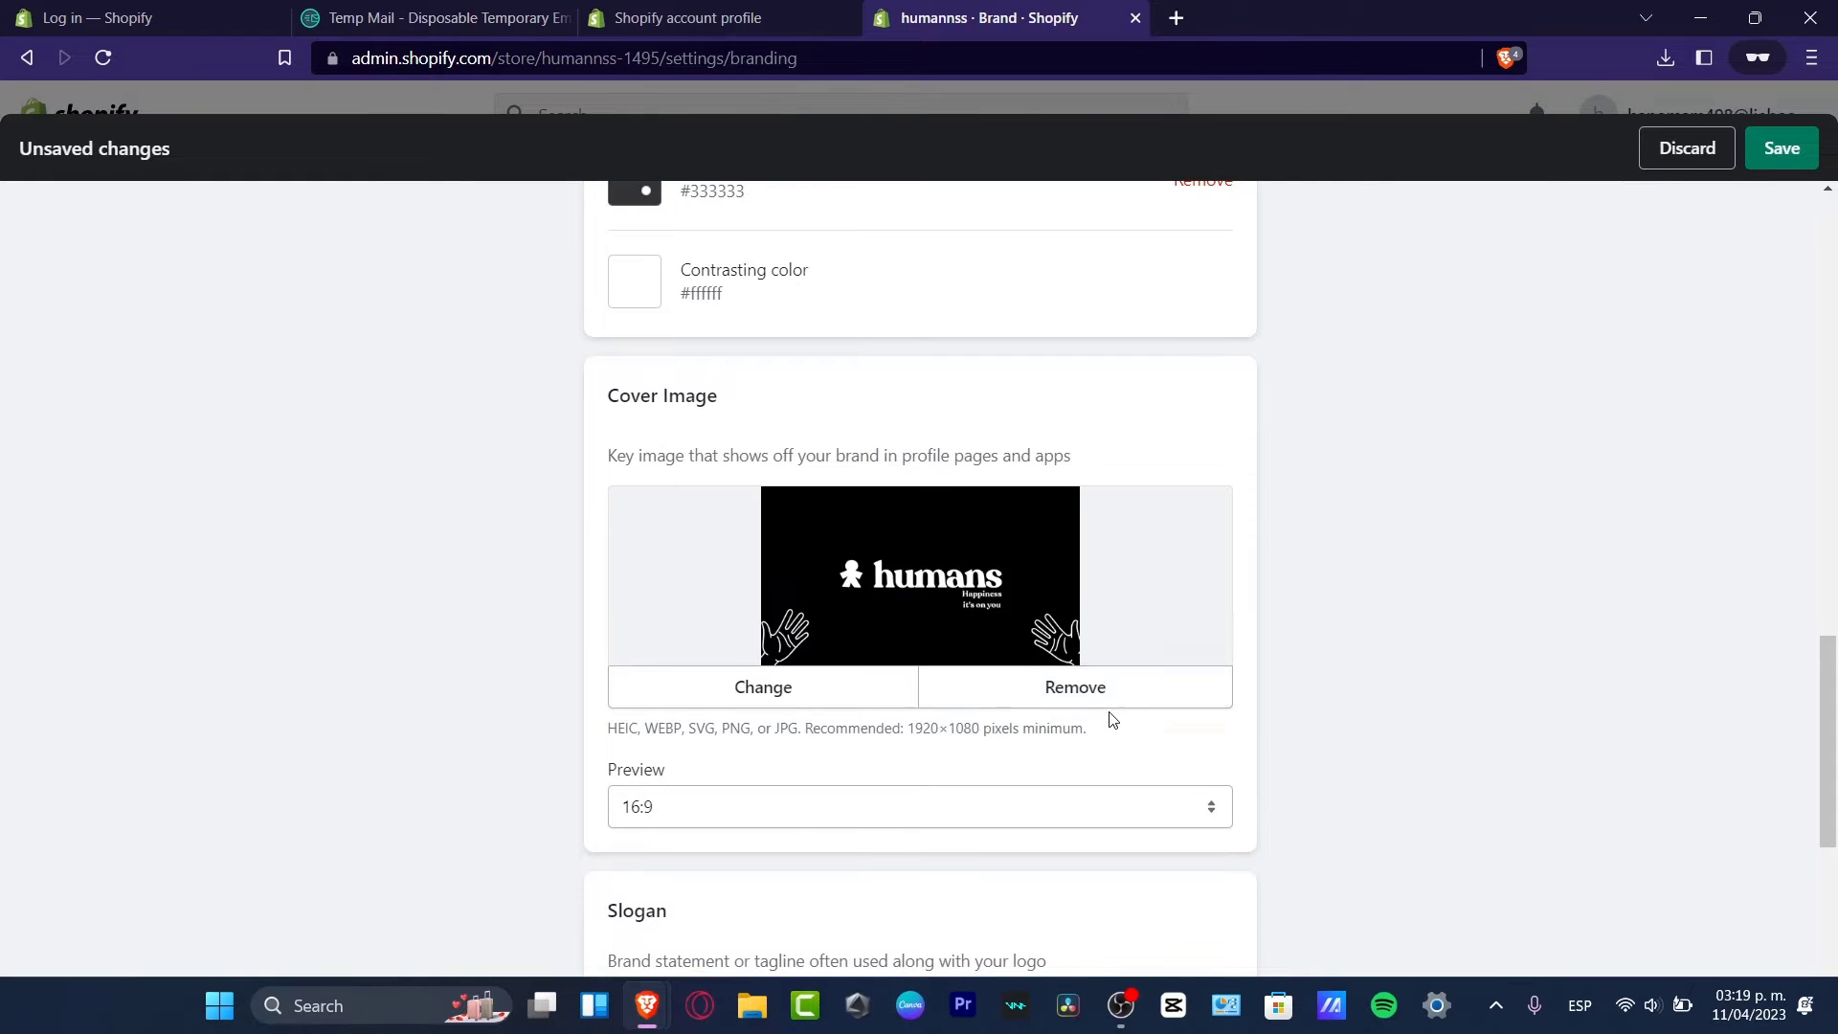
# Step: Add the slogan "Happiness it's on you" and the short description "Buy the most trending topic clothes of this 2023", and save the branding
pyautogui.scroll(-3, 958, 713)
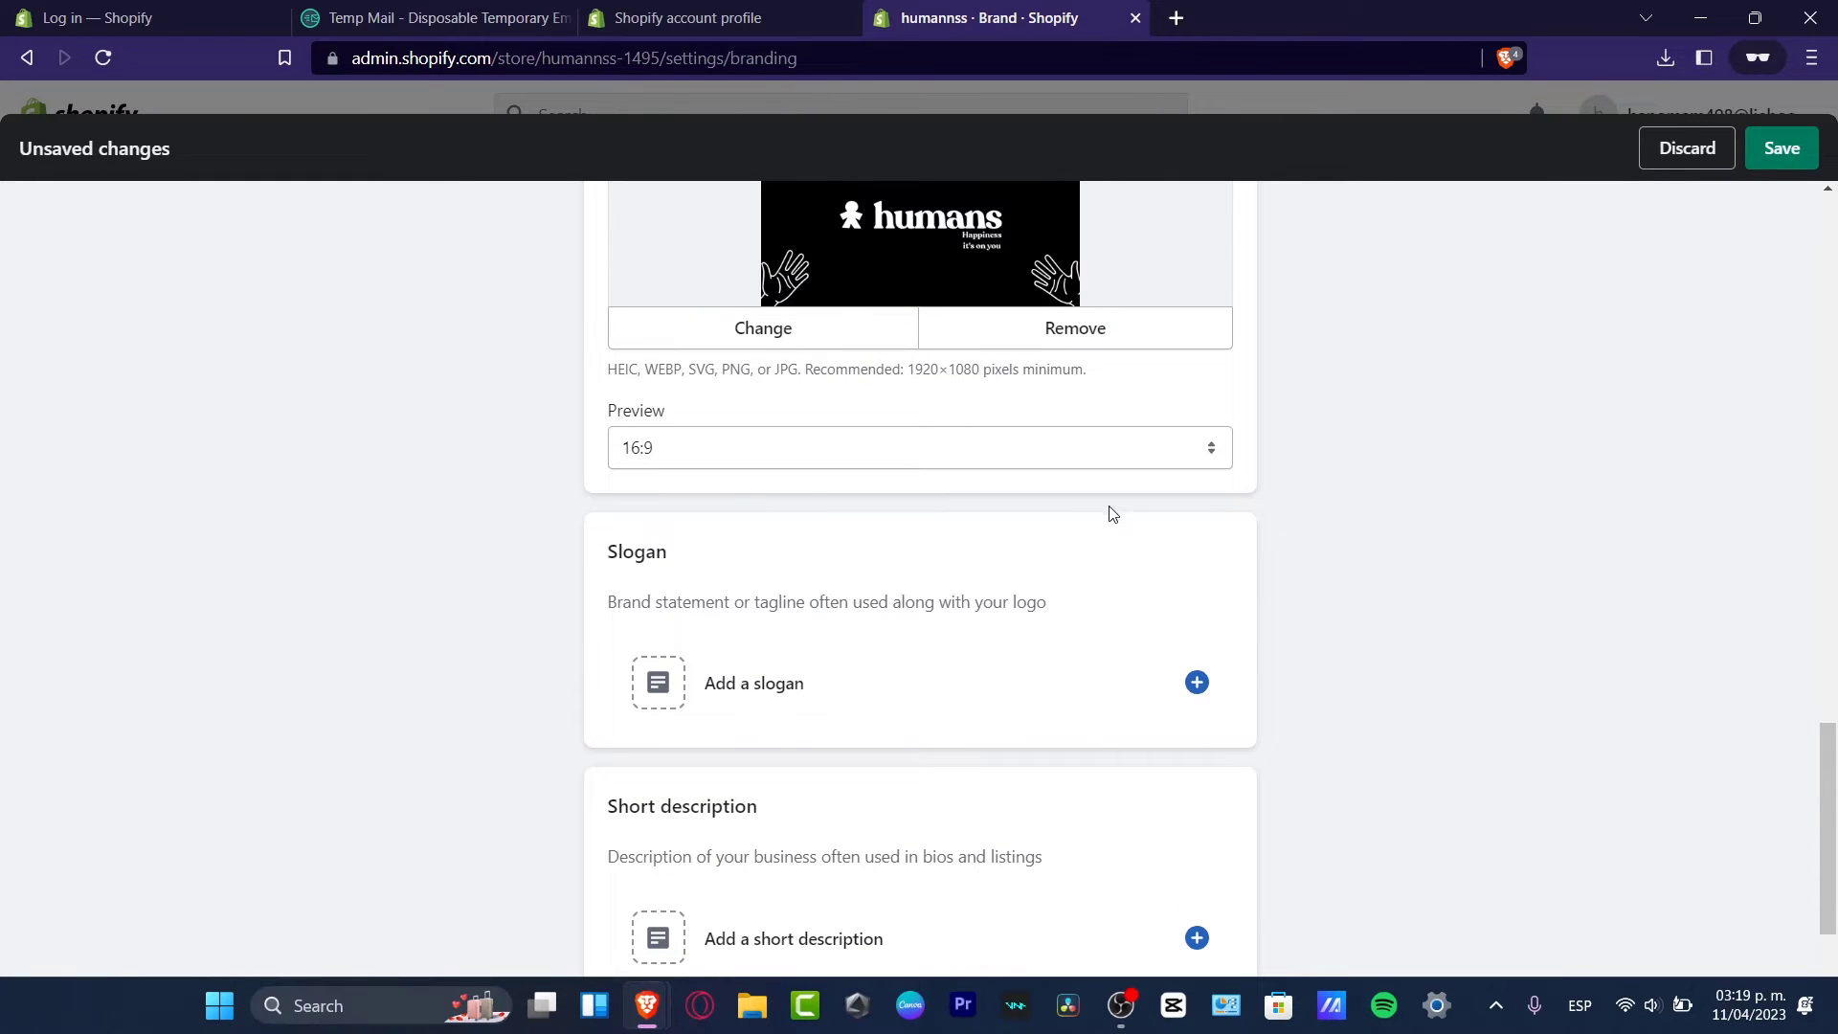
pyautogui.scroll(-4, 1101, 574)
pyautogui.click(852, 339)
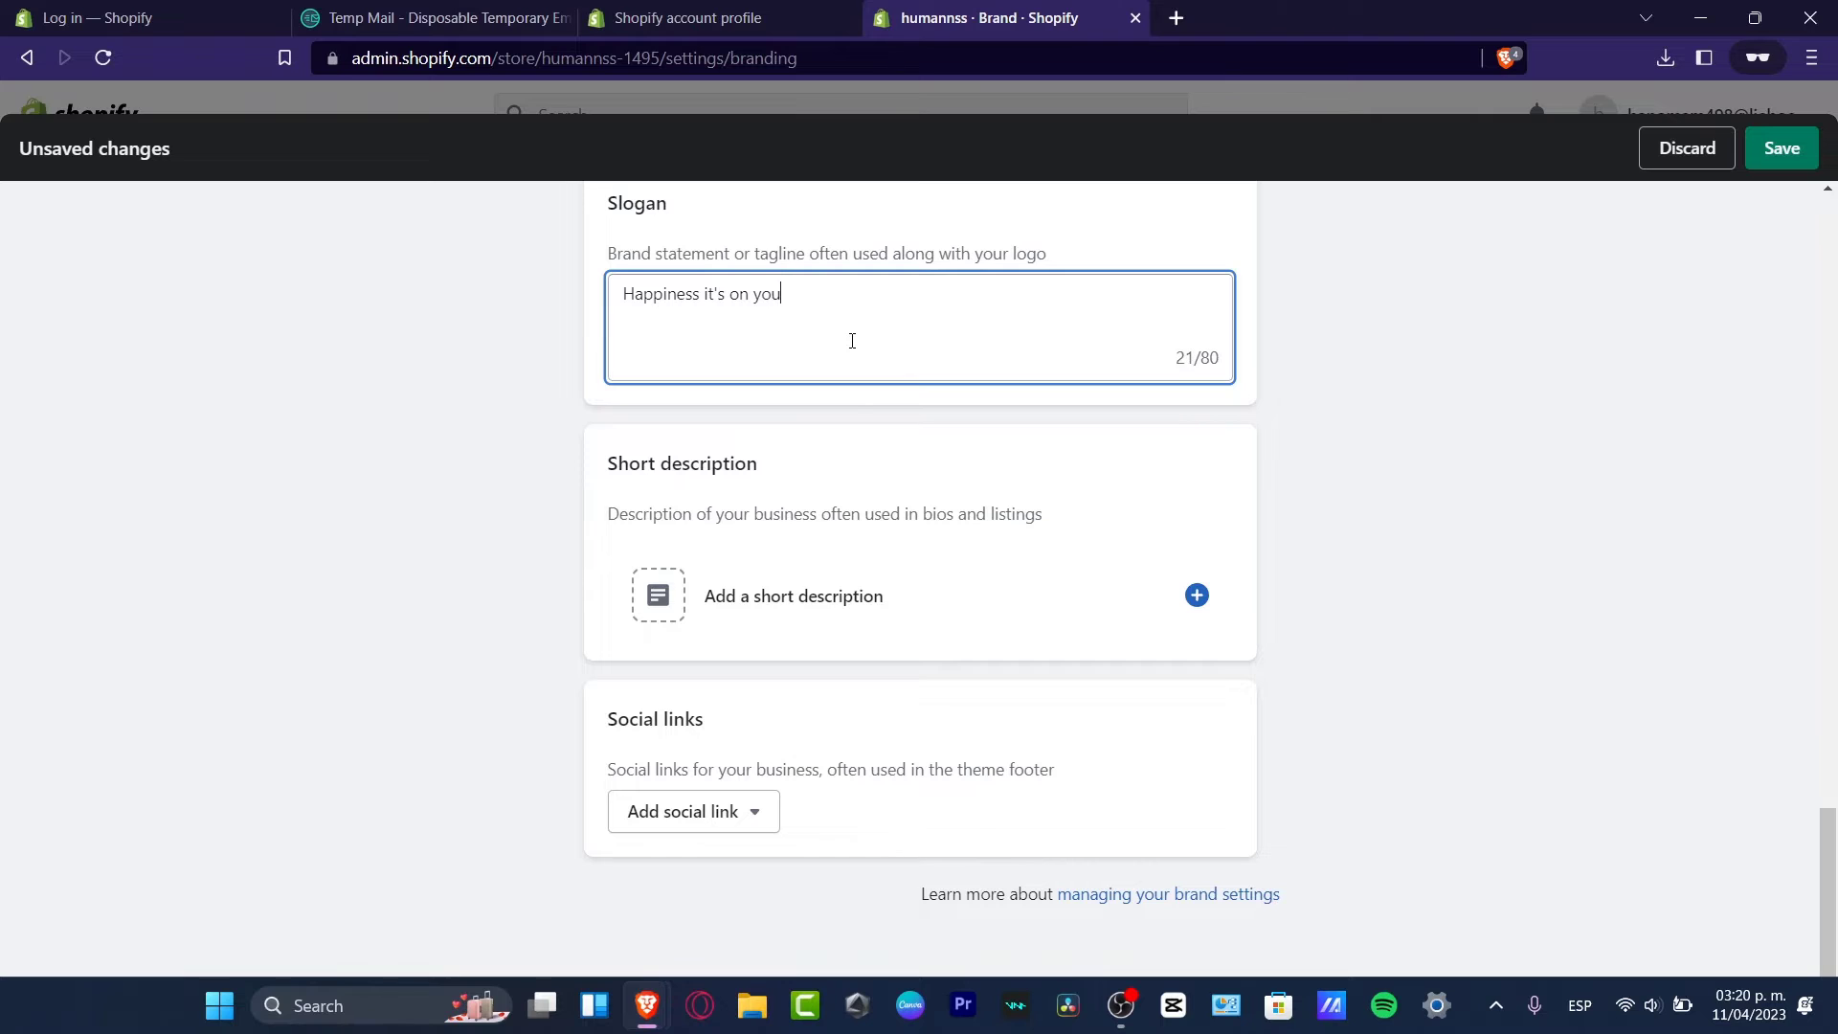
pyautogui.click(981, 618)
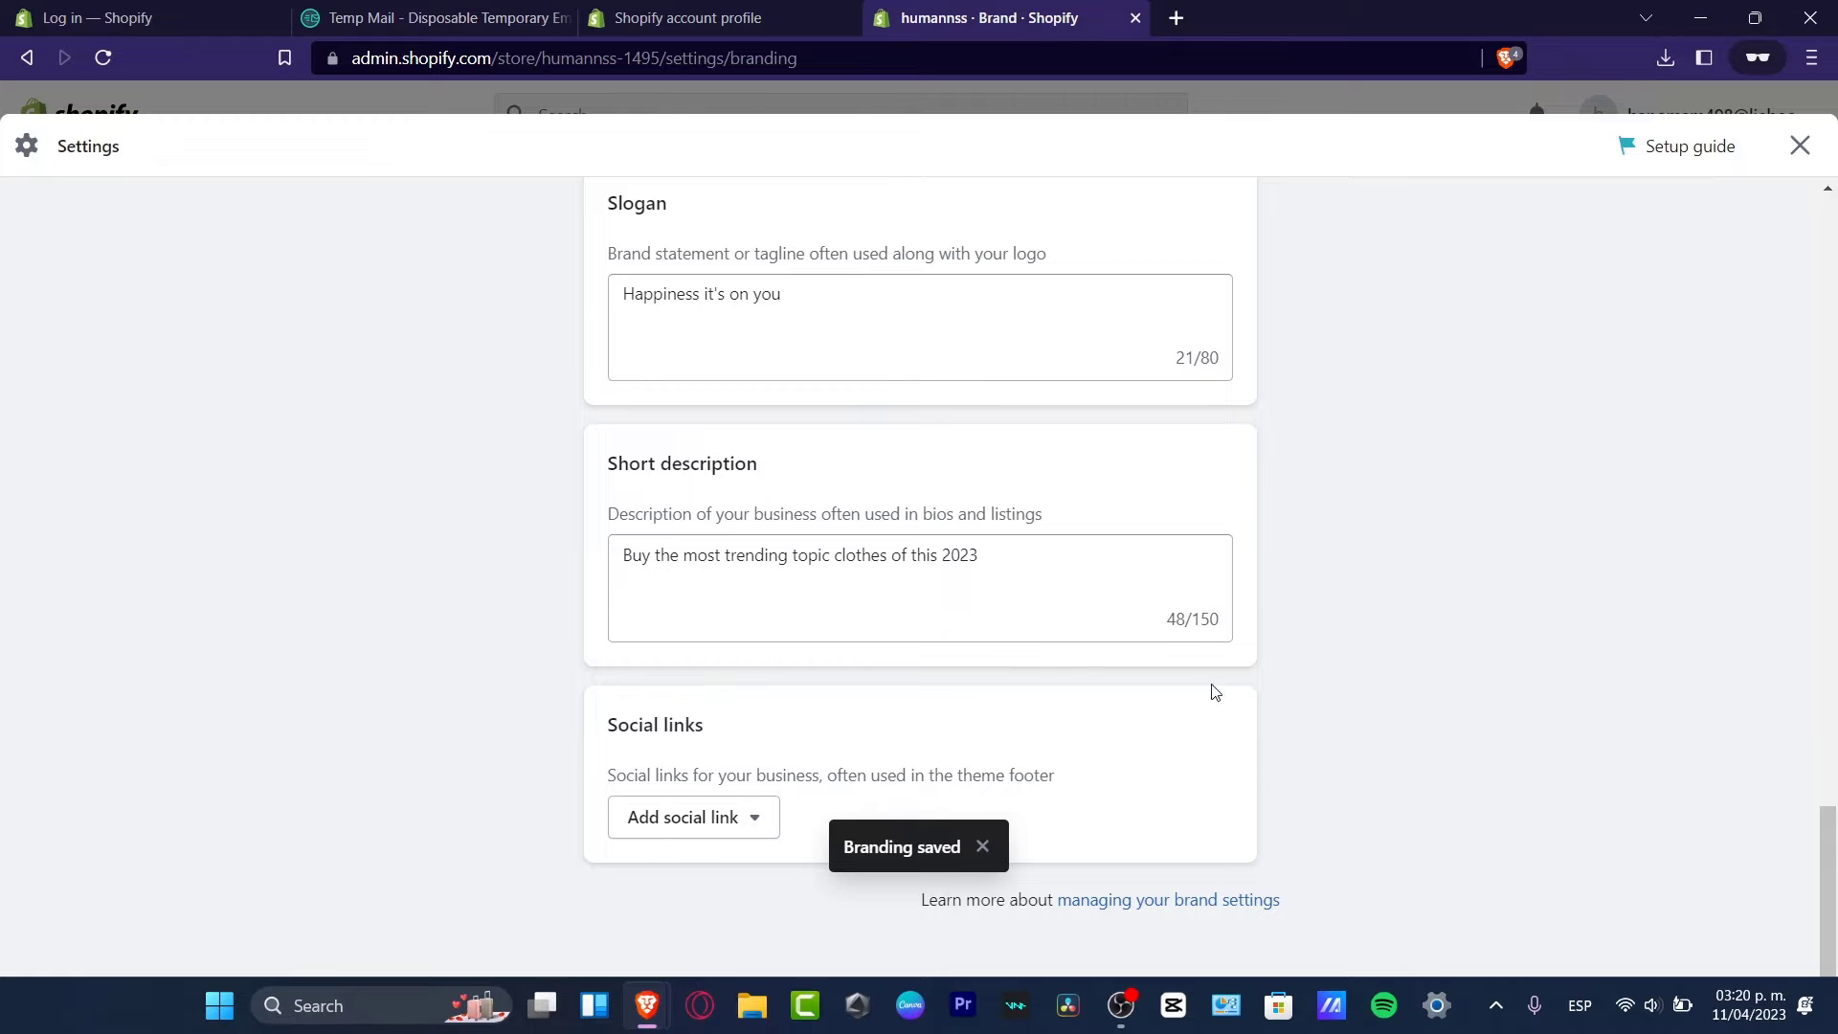
pyautogui.scroll(20, 1250, 716)
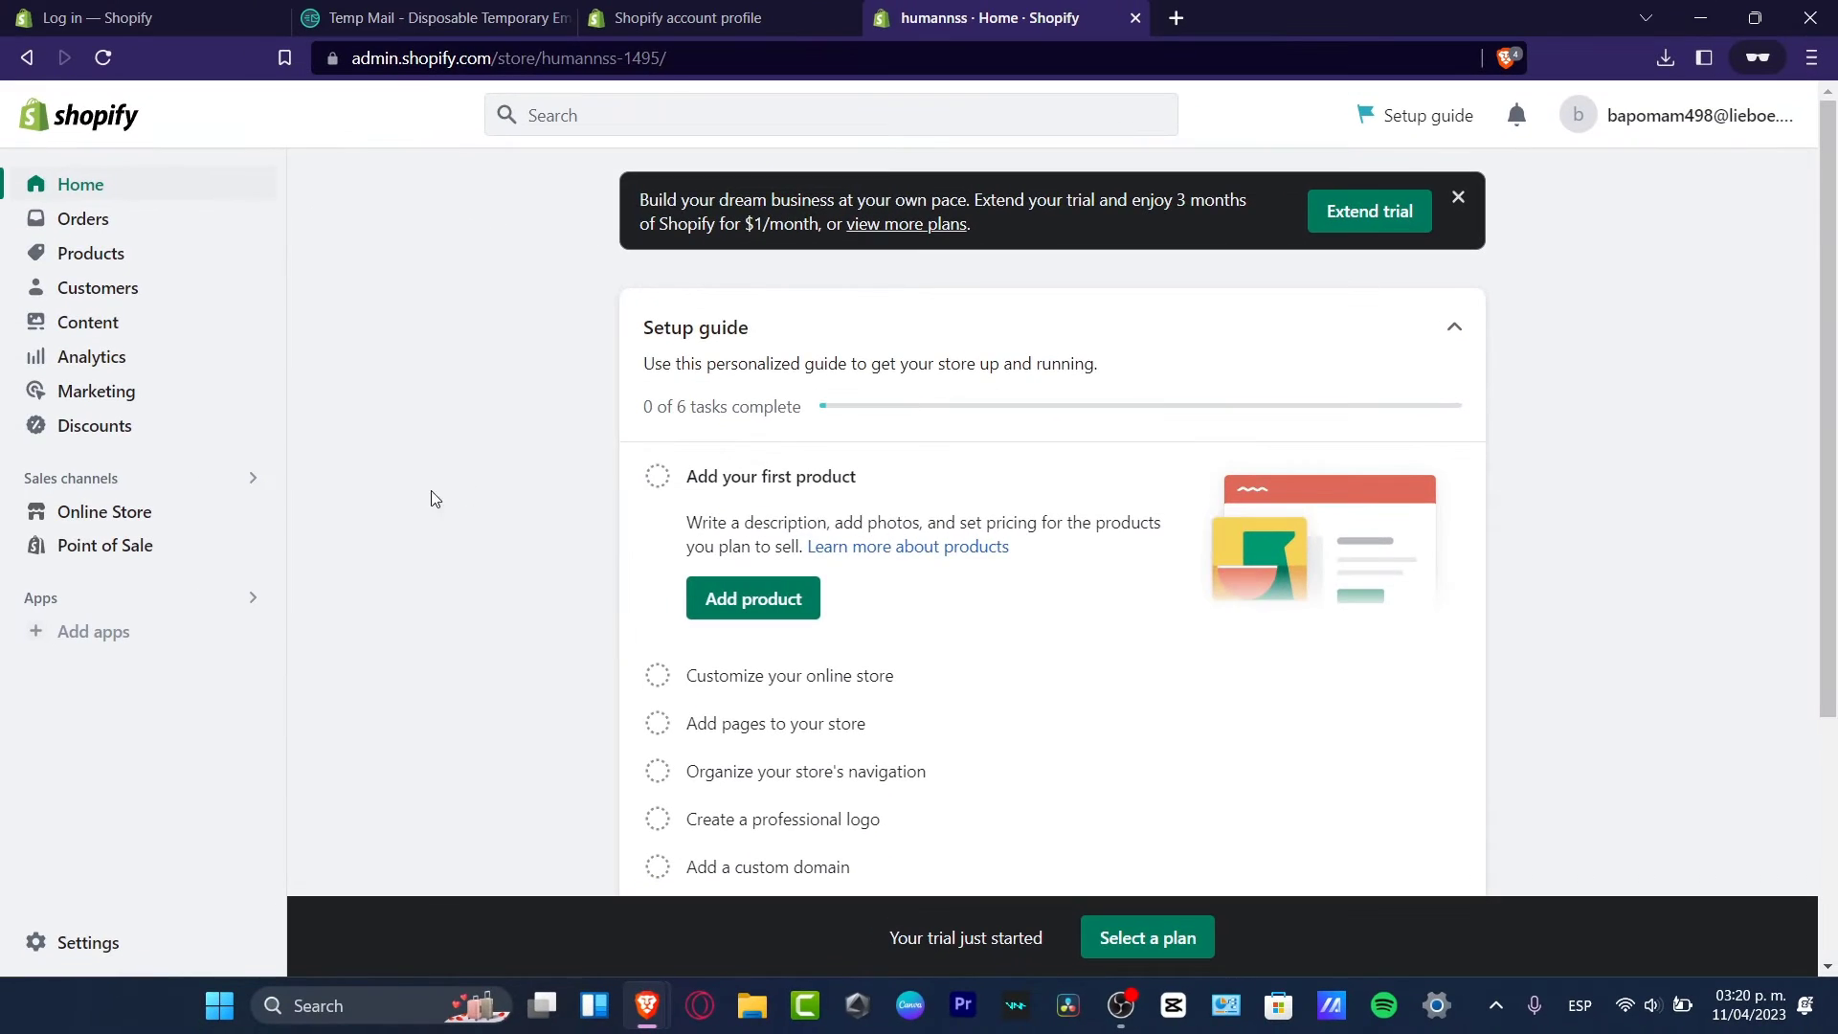
# Step: Open the online store's themes and examine the current theme, the theme library and the popular free themes
pyautogui.click(146, 514)
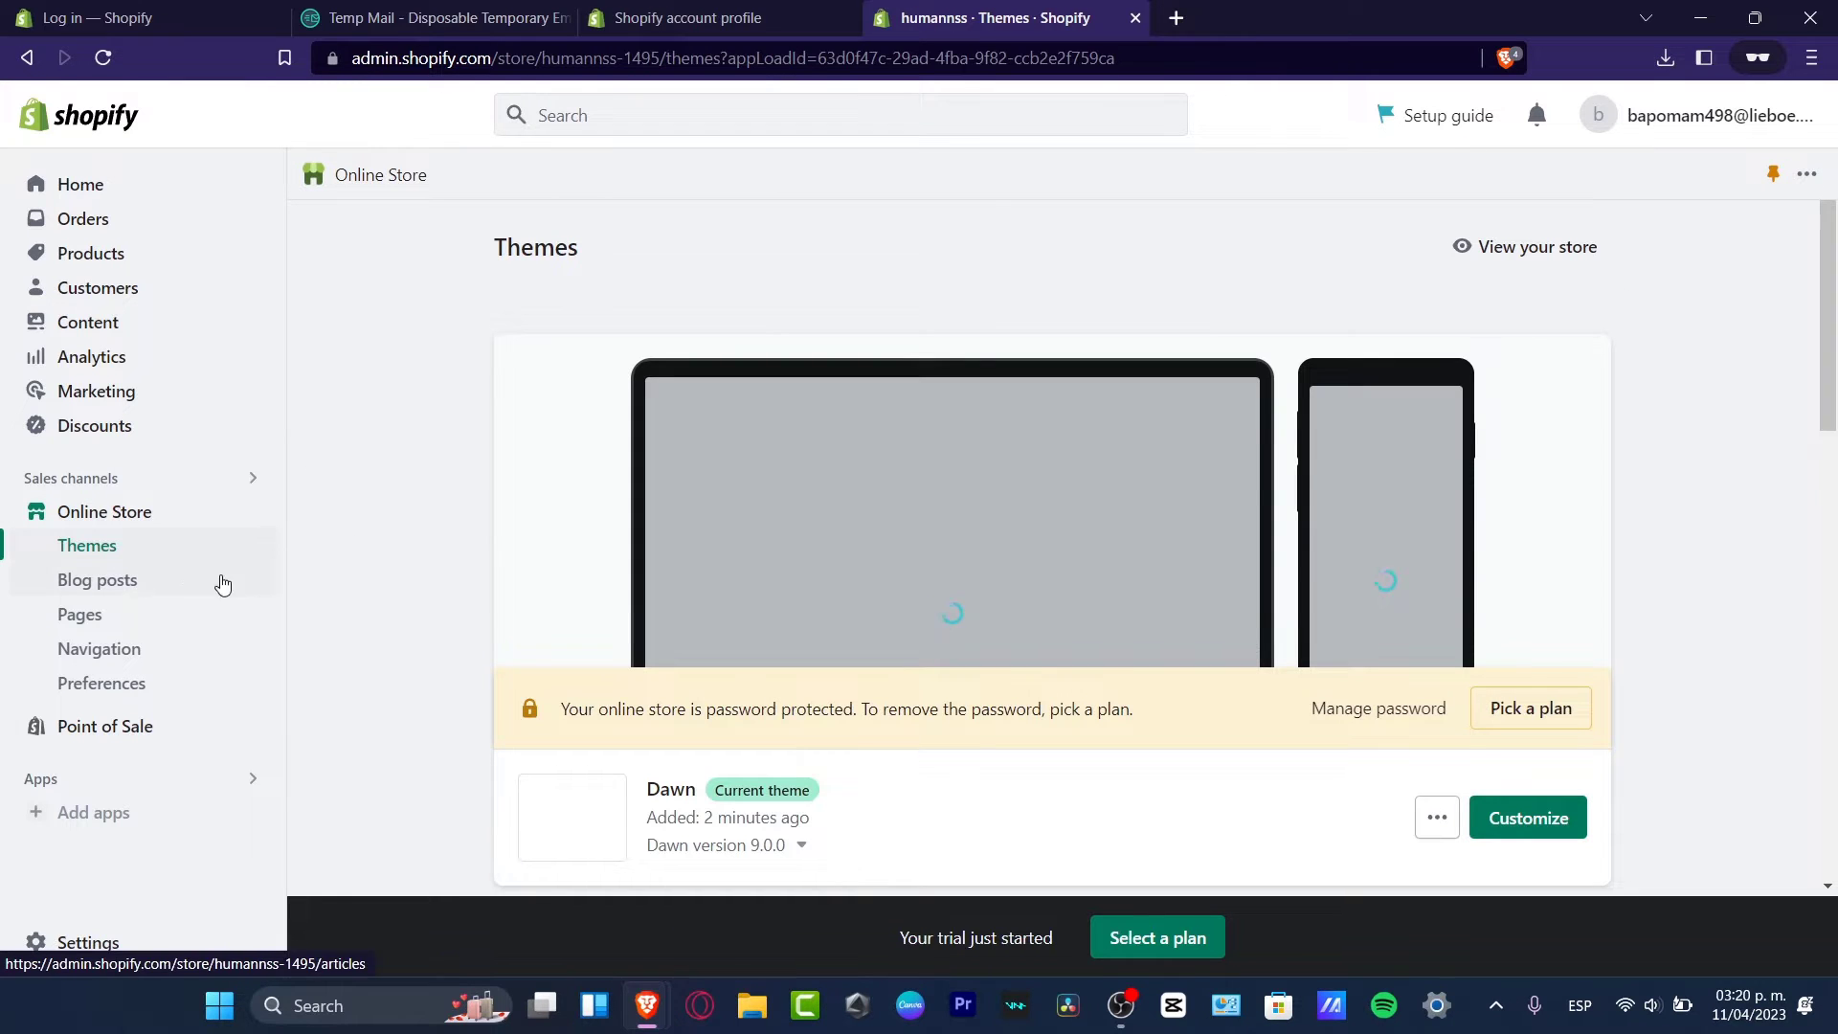
pyautogui.scroll(-1, 962, 658)
pyautogui.scroll(-3, 749, 419)
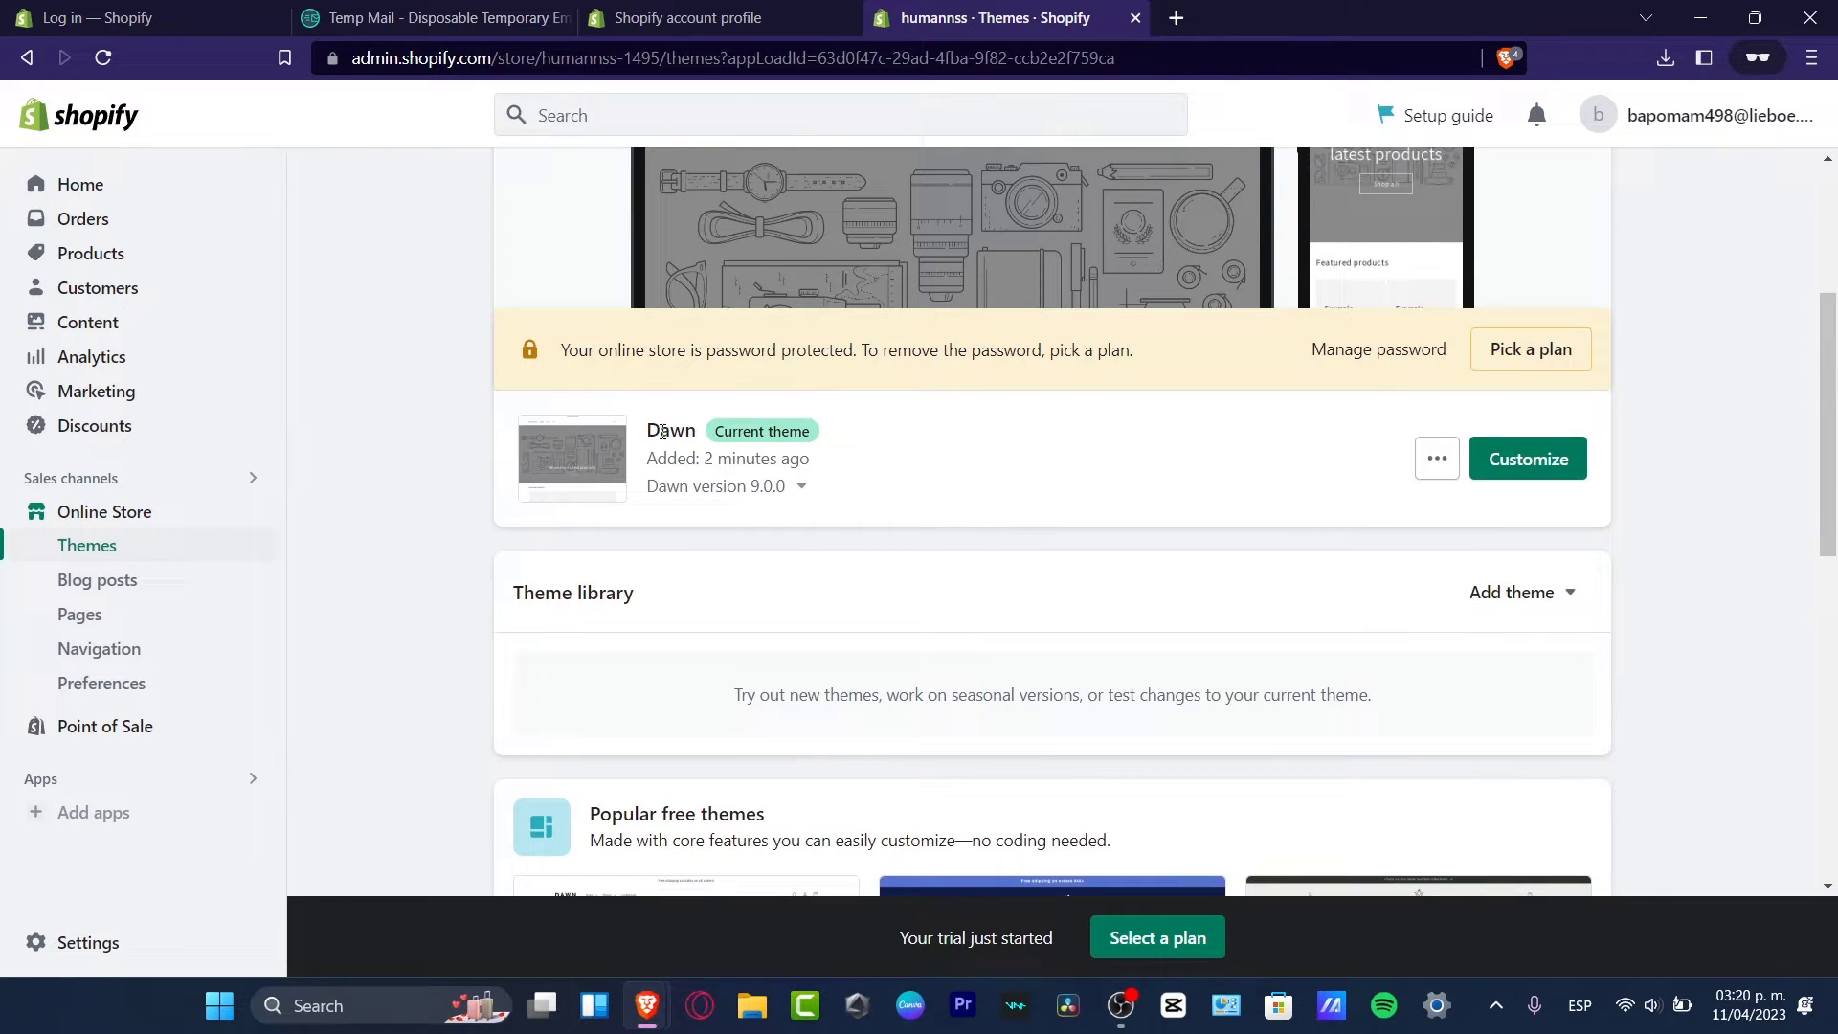
pyautogui.moveTo(662, 432); pyautogui.dragTo(694, 432)
pyautogui.scroll(-7, 1164, 462)
pyautogui.scroll(4, 1164, 462)
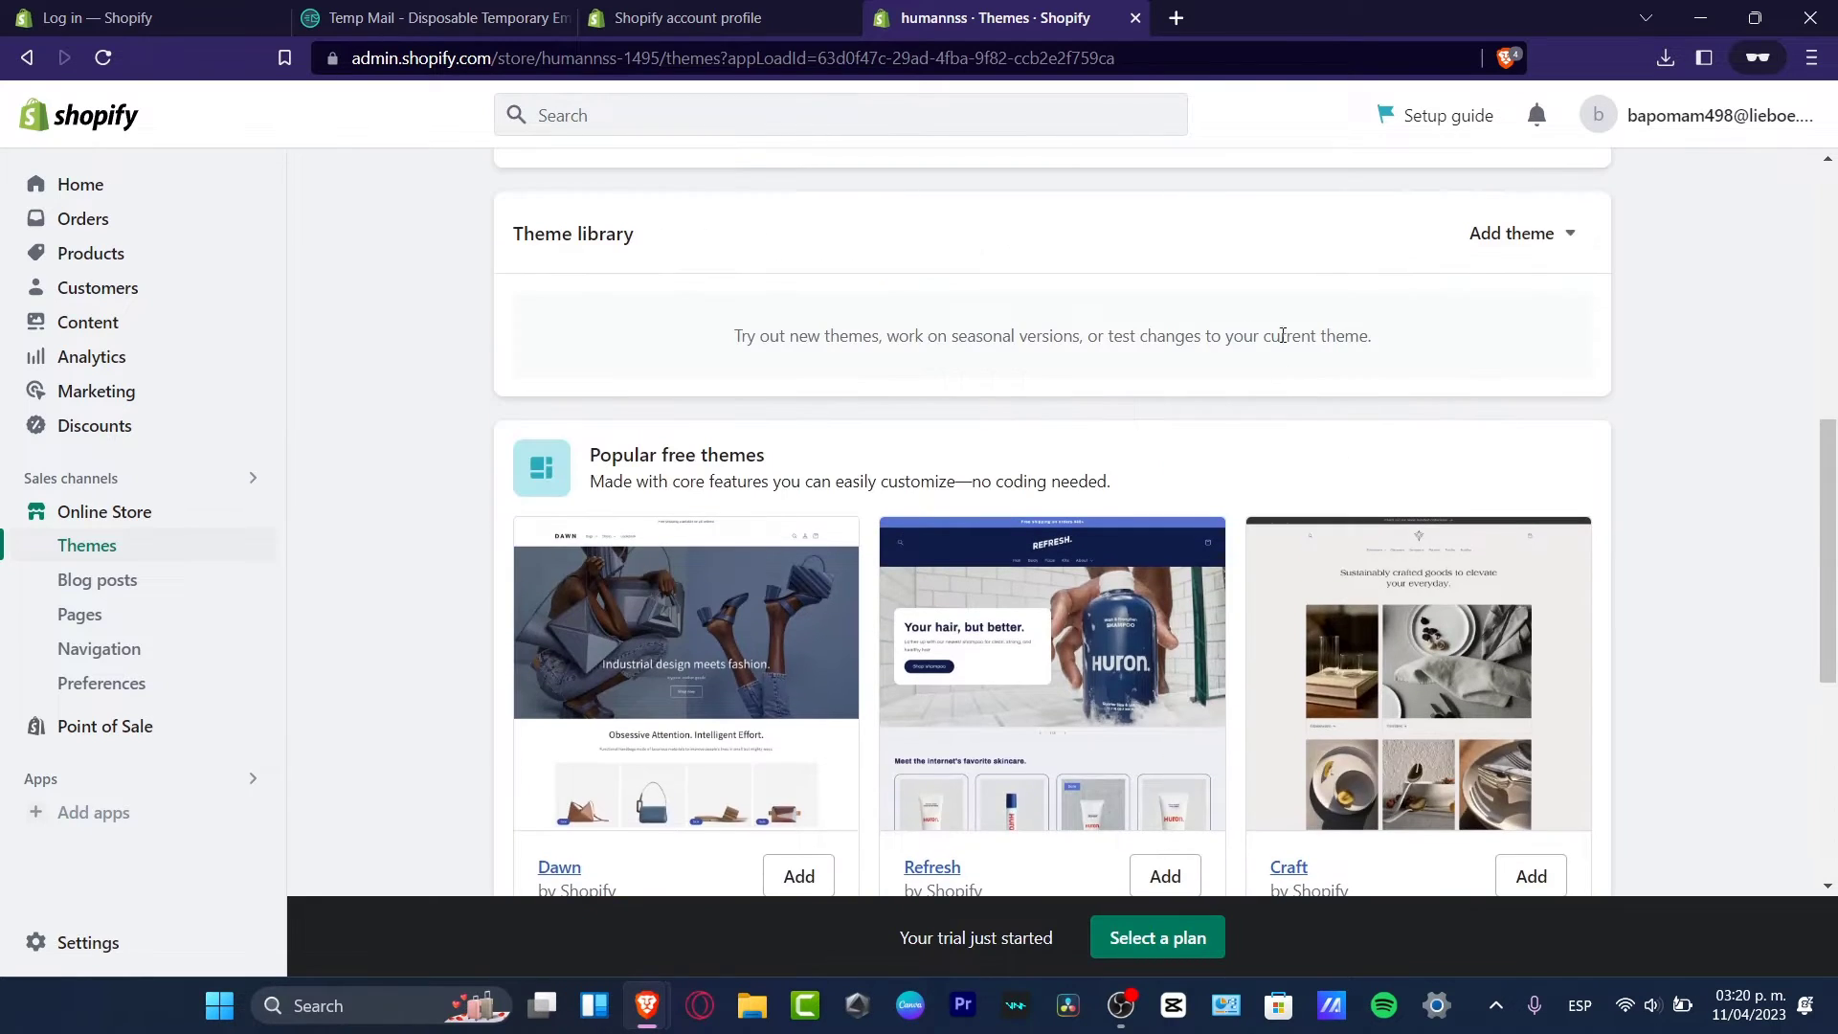
pyautogui.scroll(-4, 1283, 335)
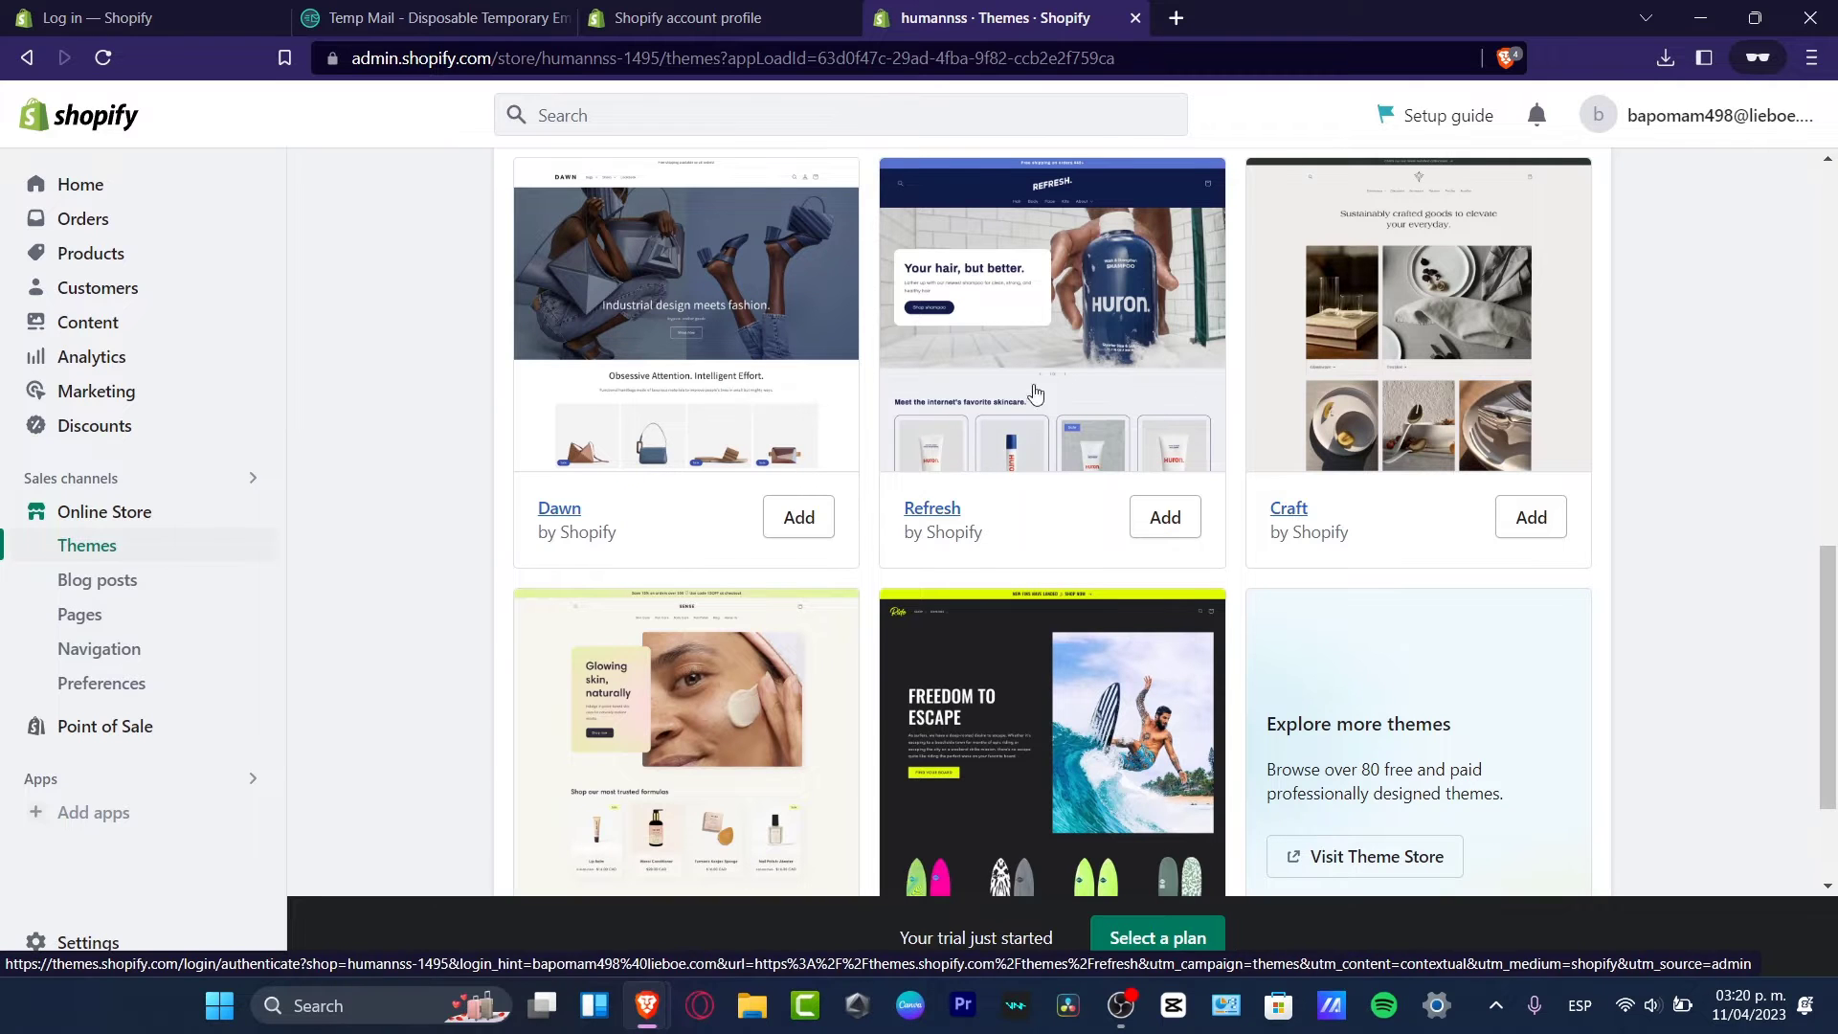
# Step: Add the free Craft theme to the theme library and publish it as the store's current theme
pyautogui.scroll(-1, 1251, 548)
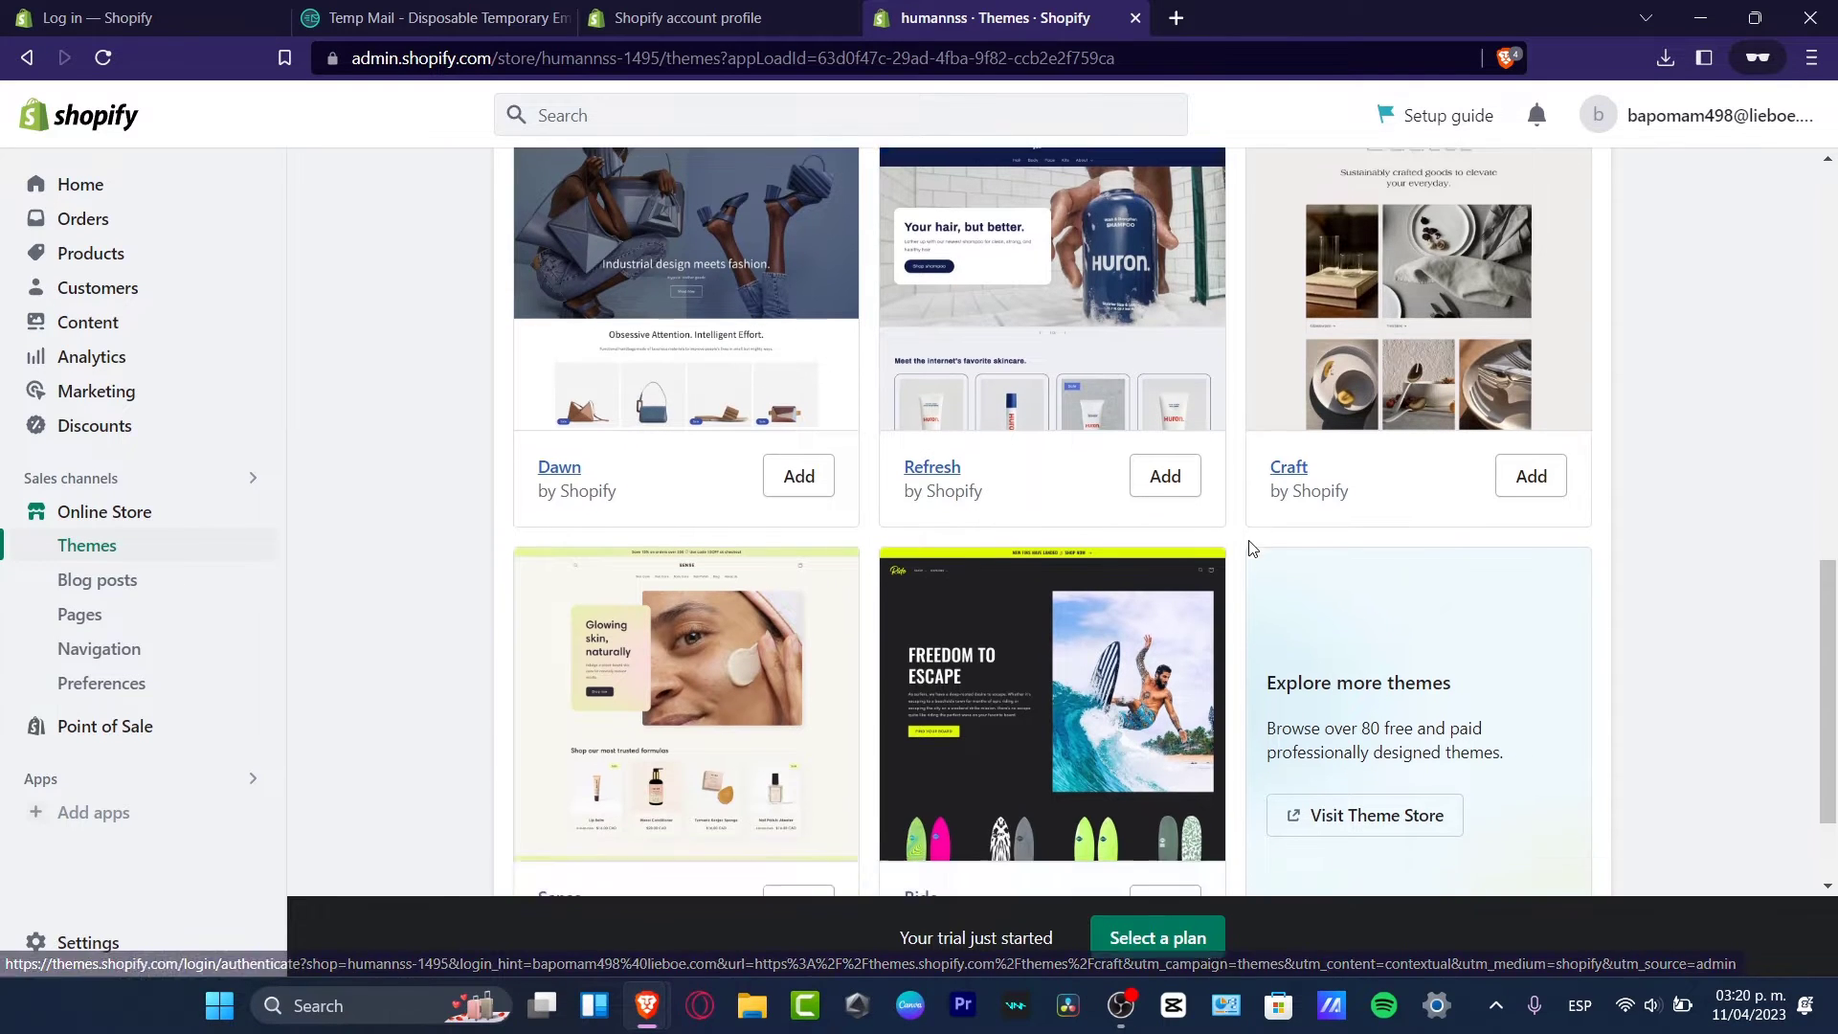
pyautogui.scroll(-2, 1251, 548)
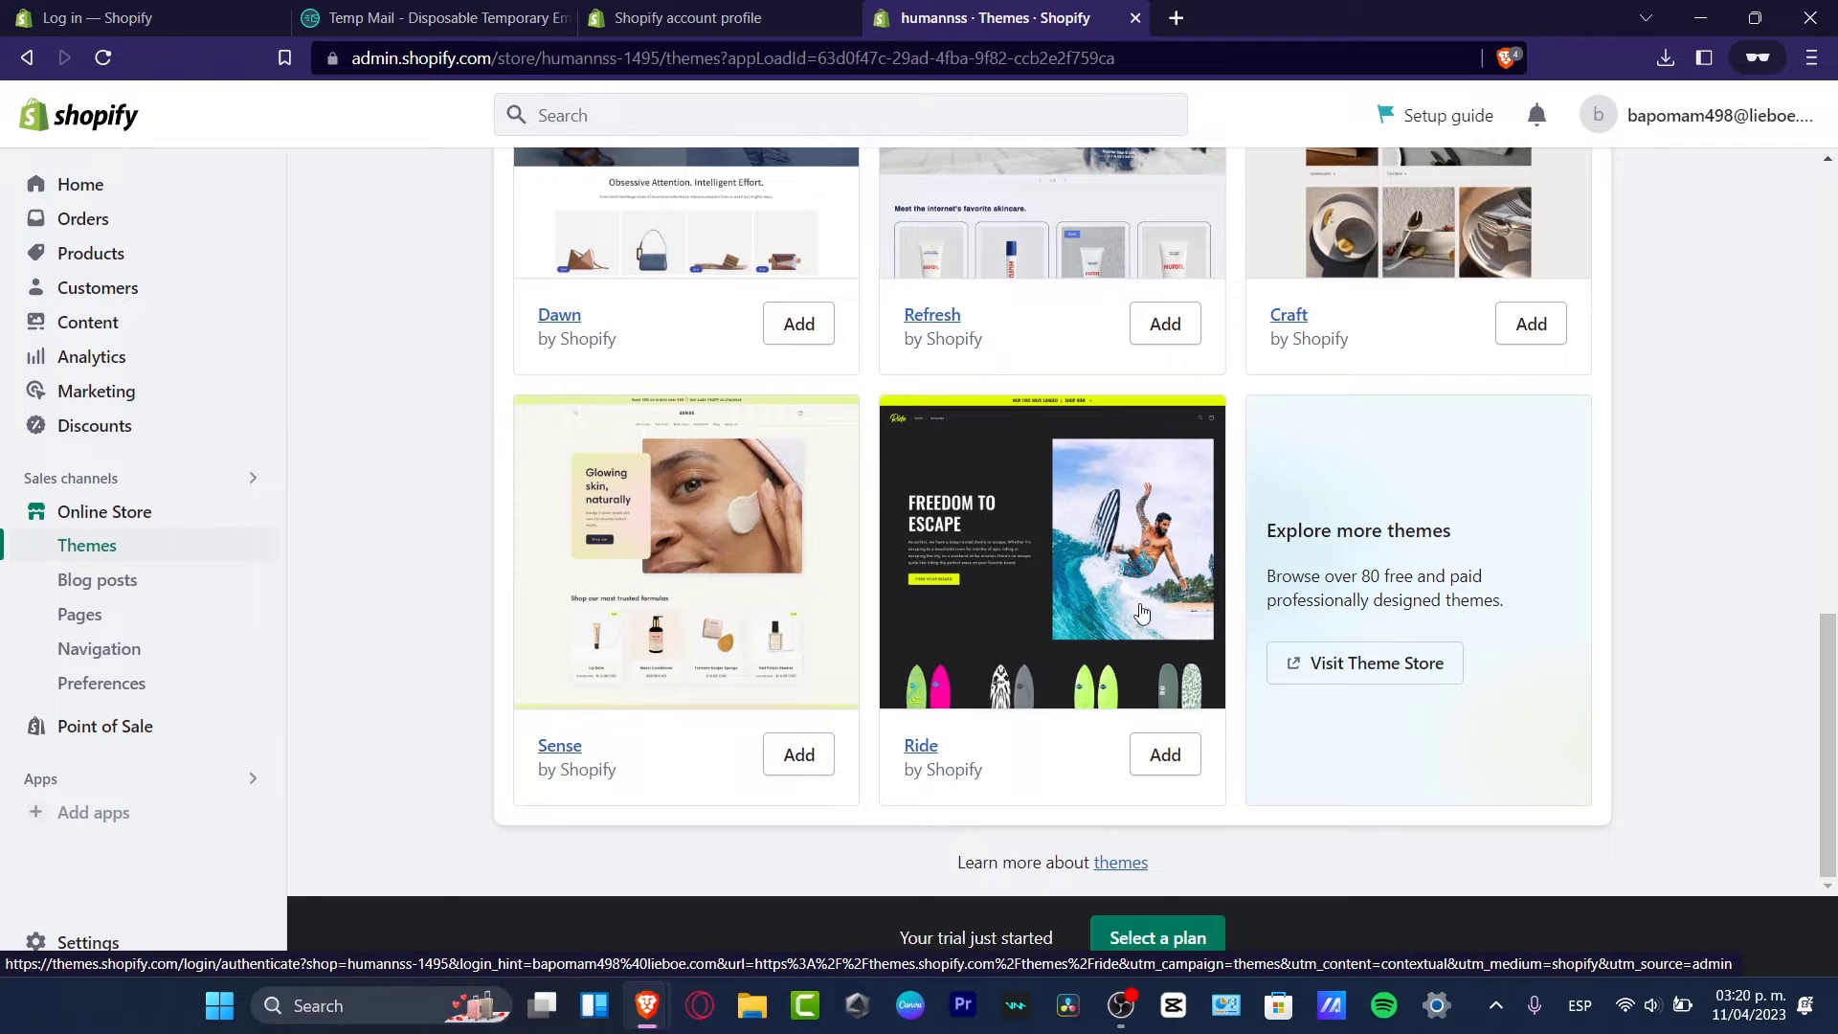
pyautogui.scroll(4, 1141, 612)
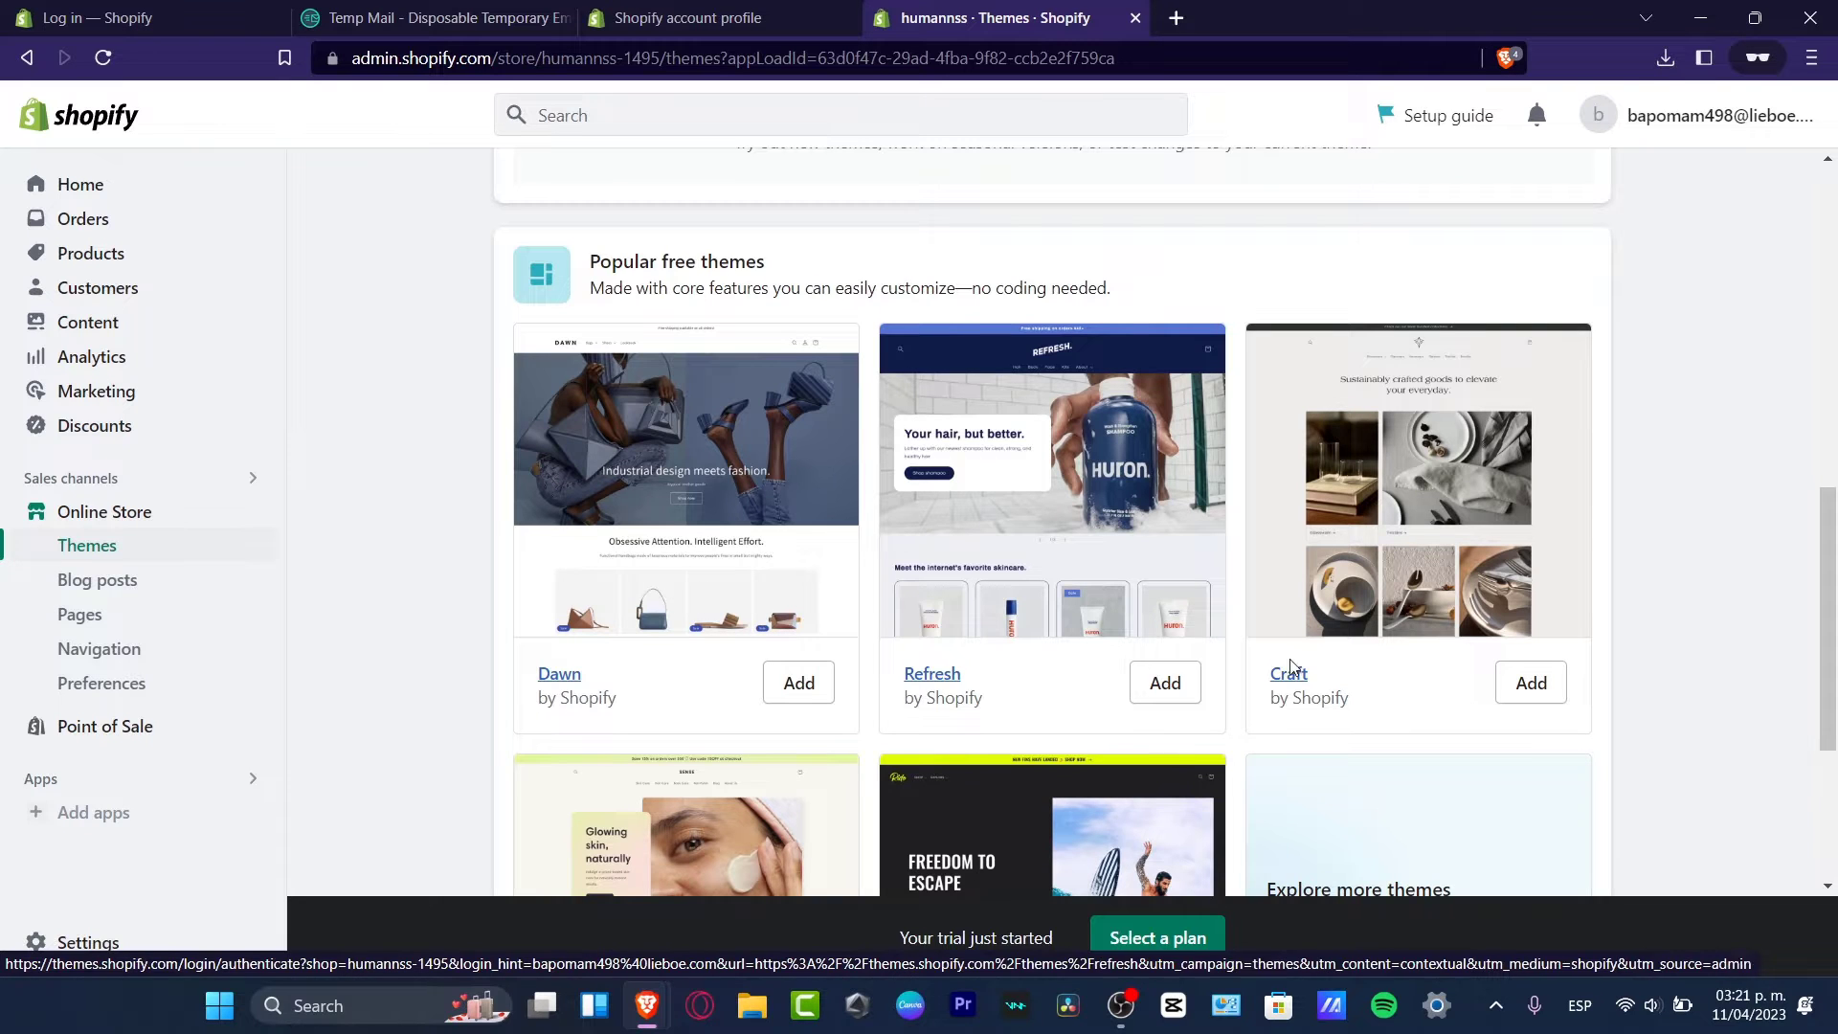
pyautogui.click(1531, 680)
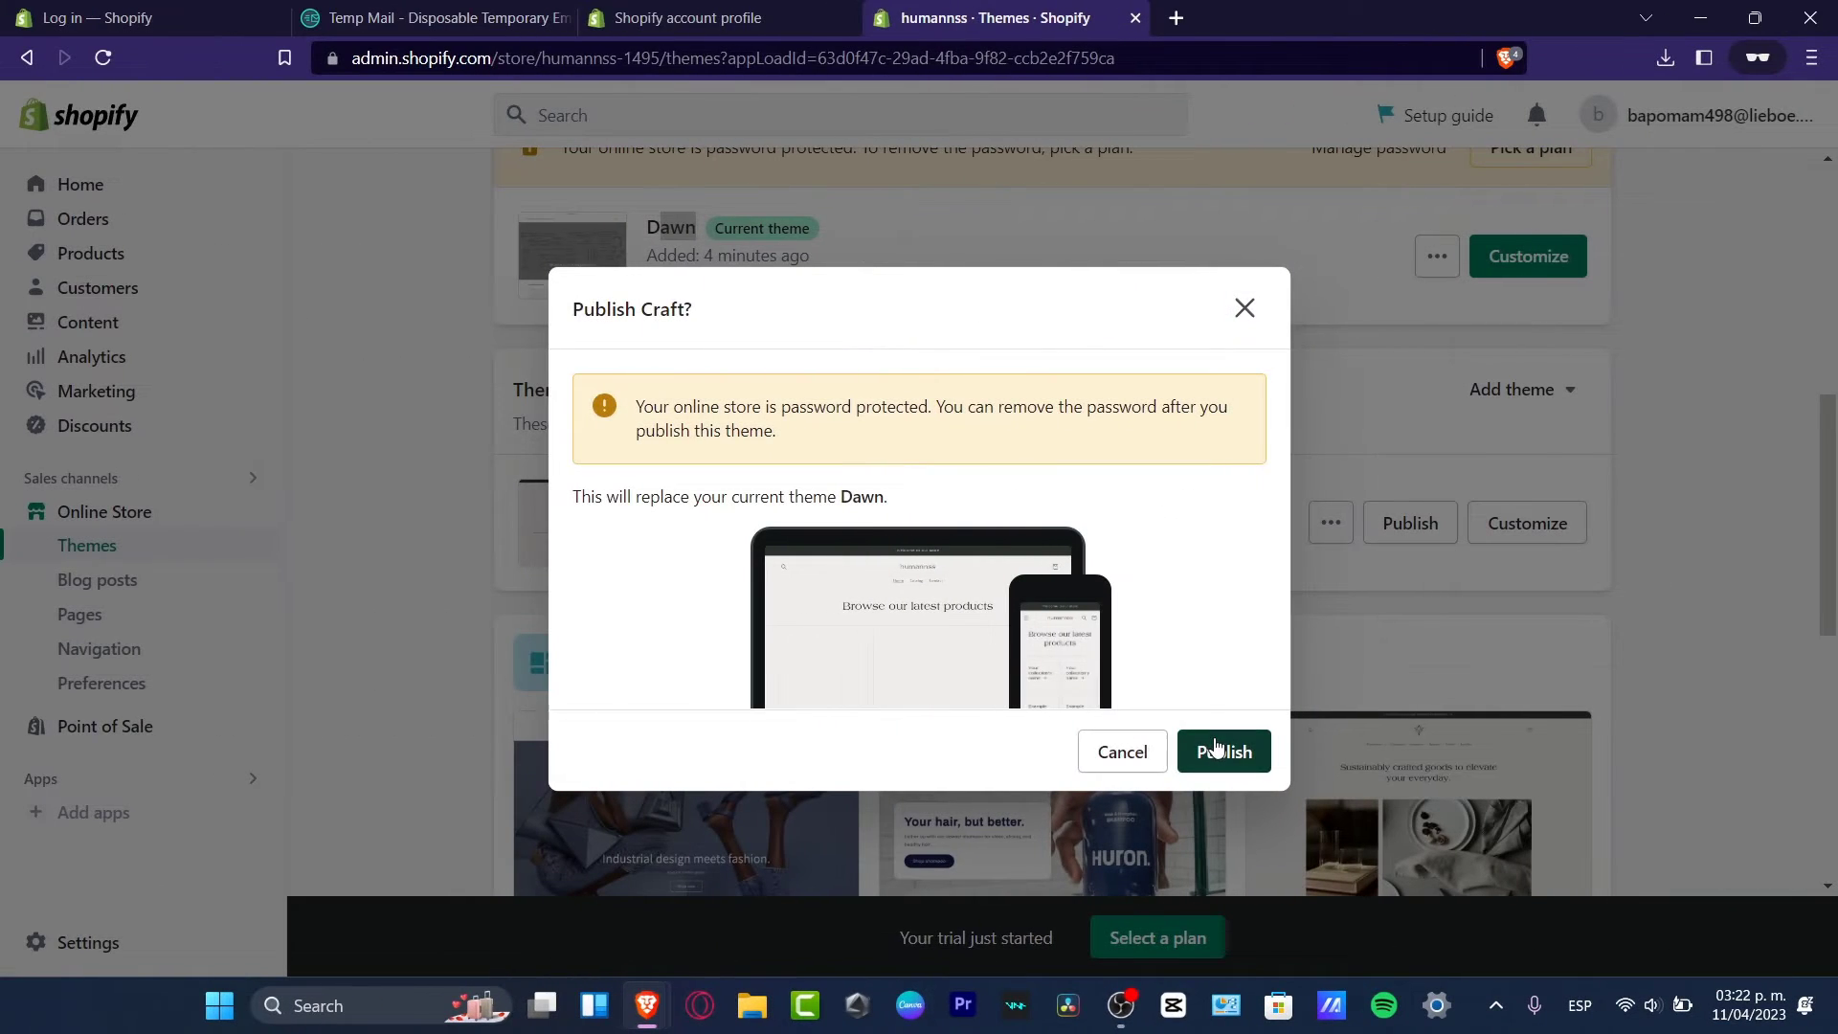
pyautogui.click(1235, 745)
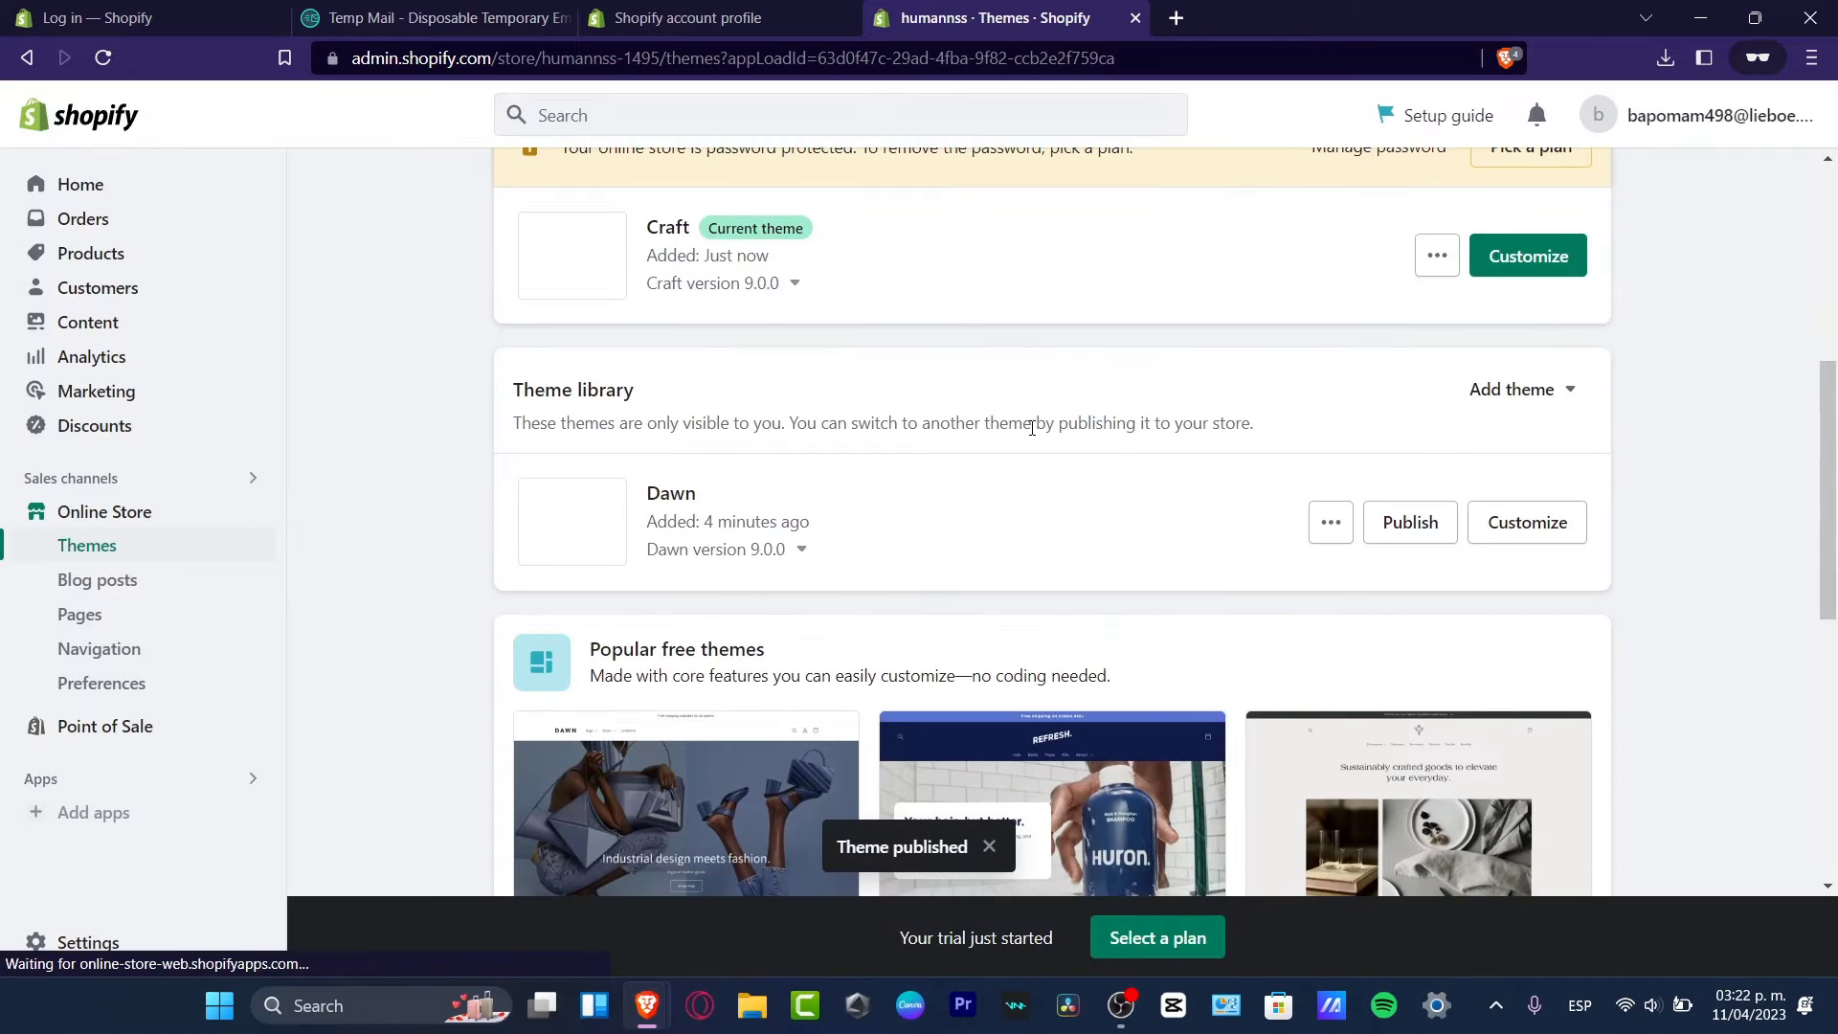
# Step: Open the Craft theme for customization and examine the home page's sections from the header down to the footer
pyautogui.scroll(4, 1032, 428)
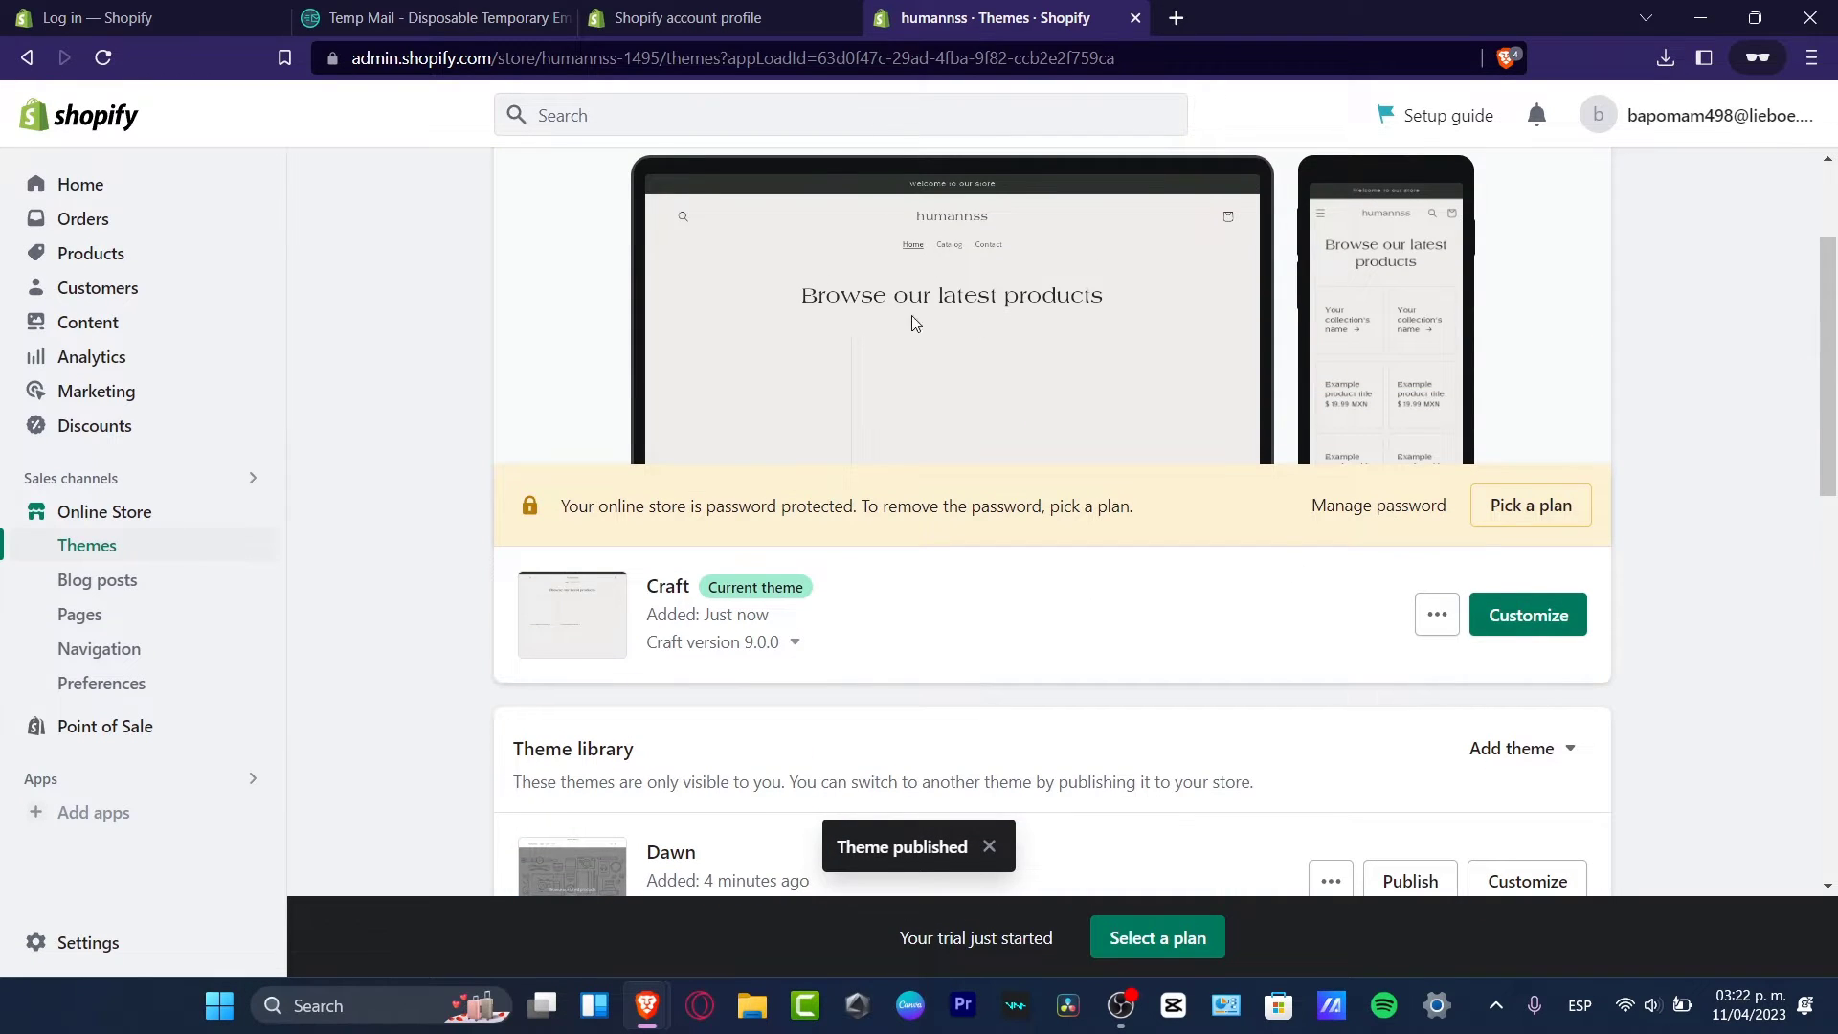
pyautogui.click(1505, 621)
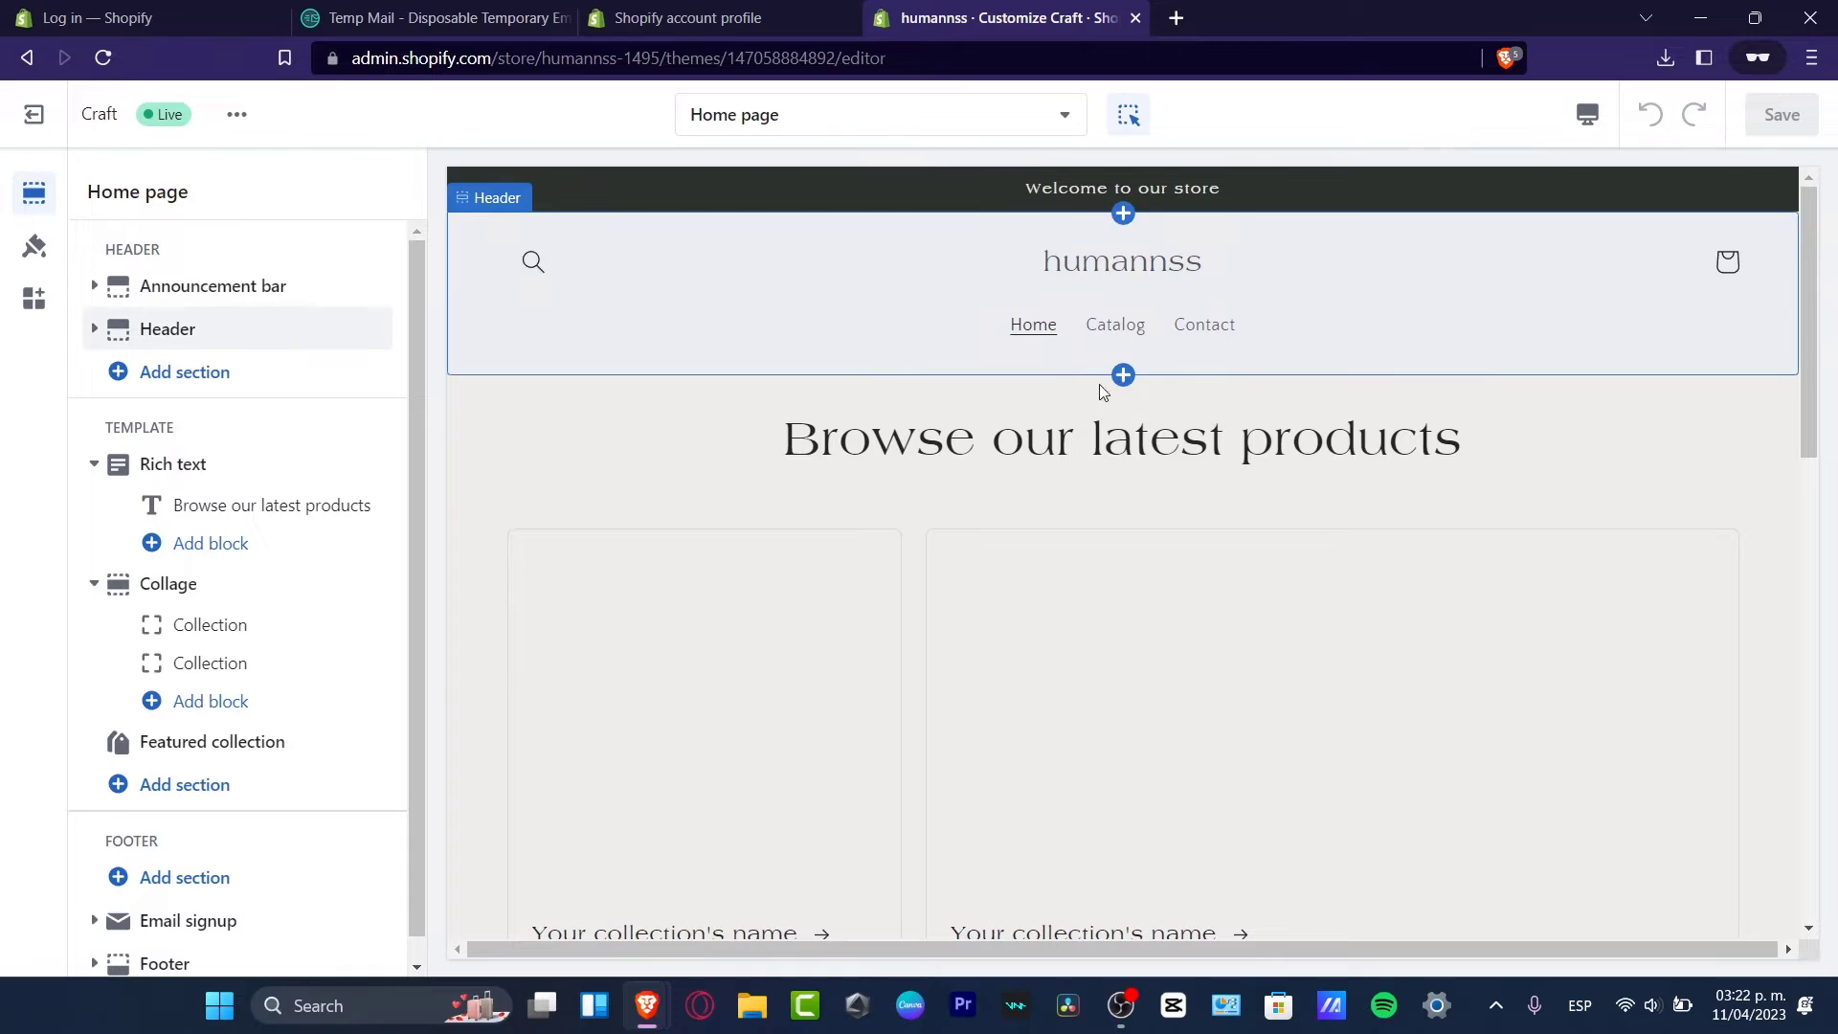
pyautogui.moveTo(1034, 364)
pyautogui.moveTo(1124, 376)
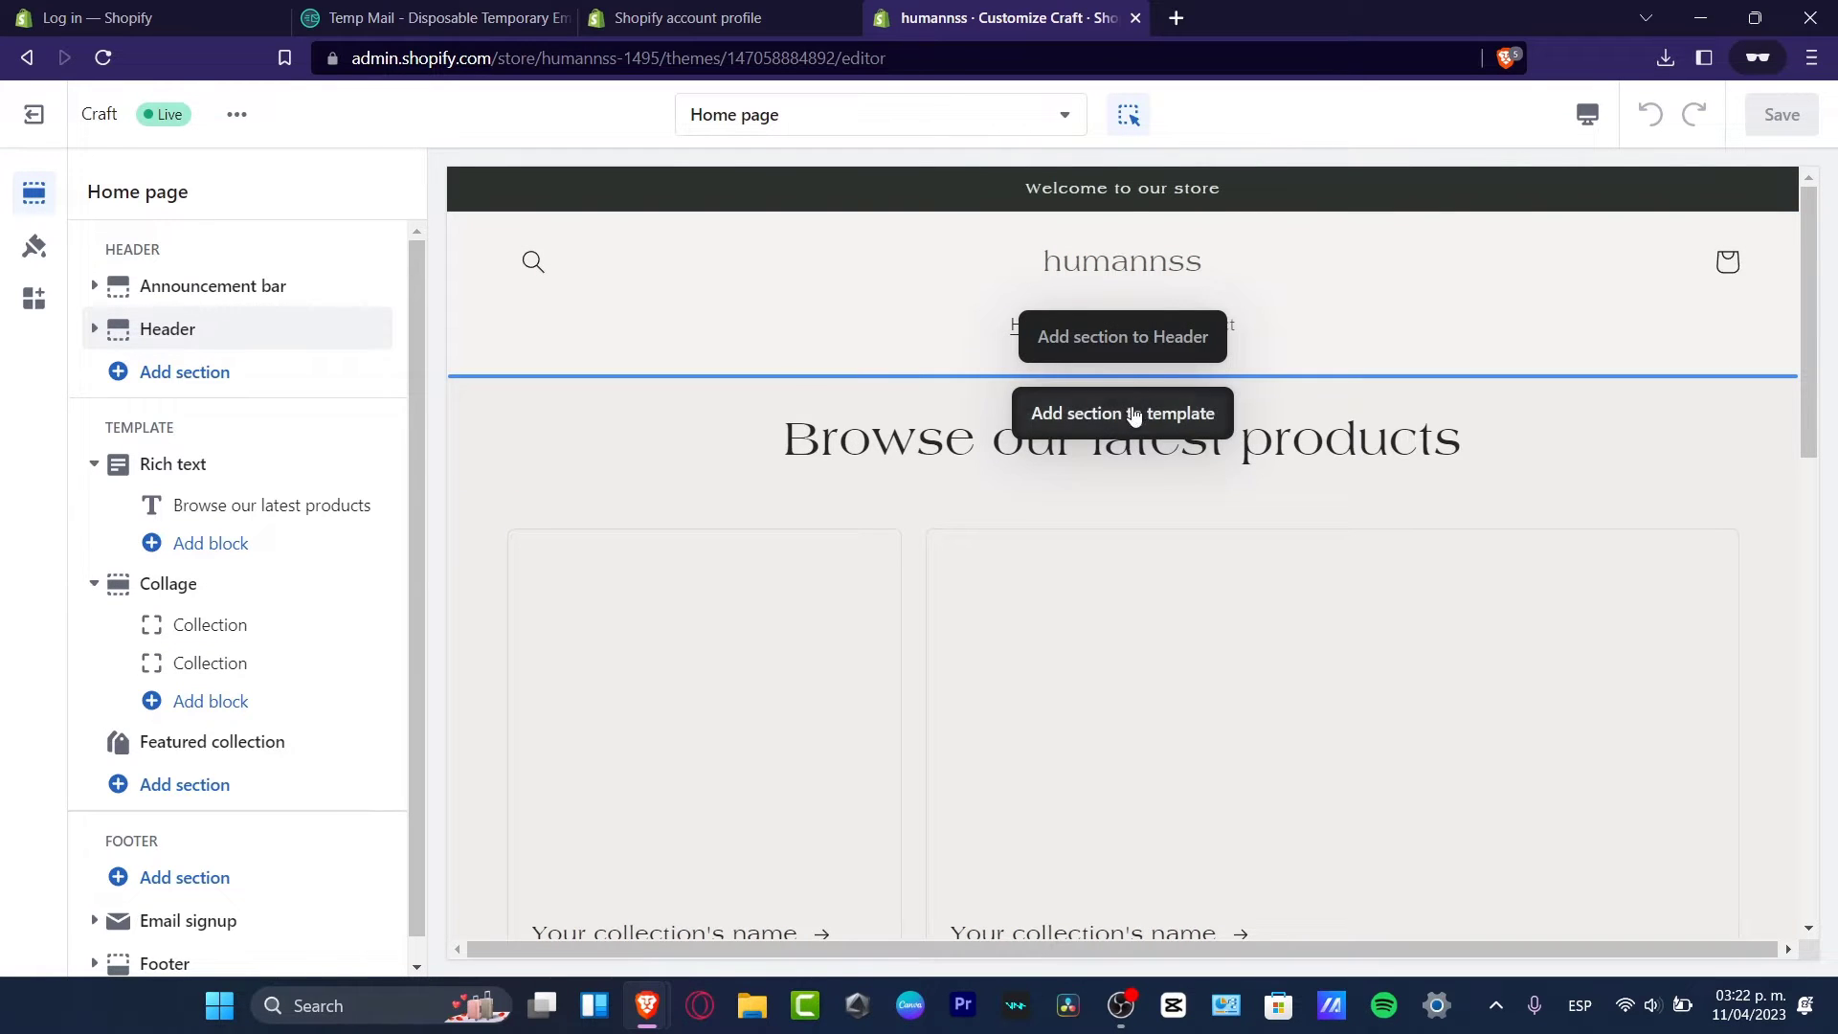
pyautogui.click(837, 587)
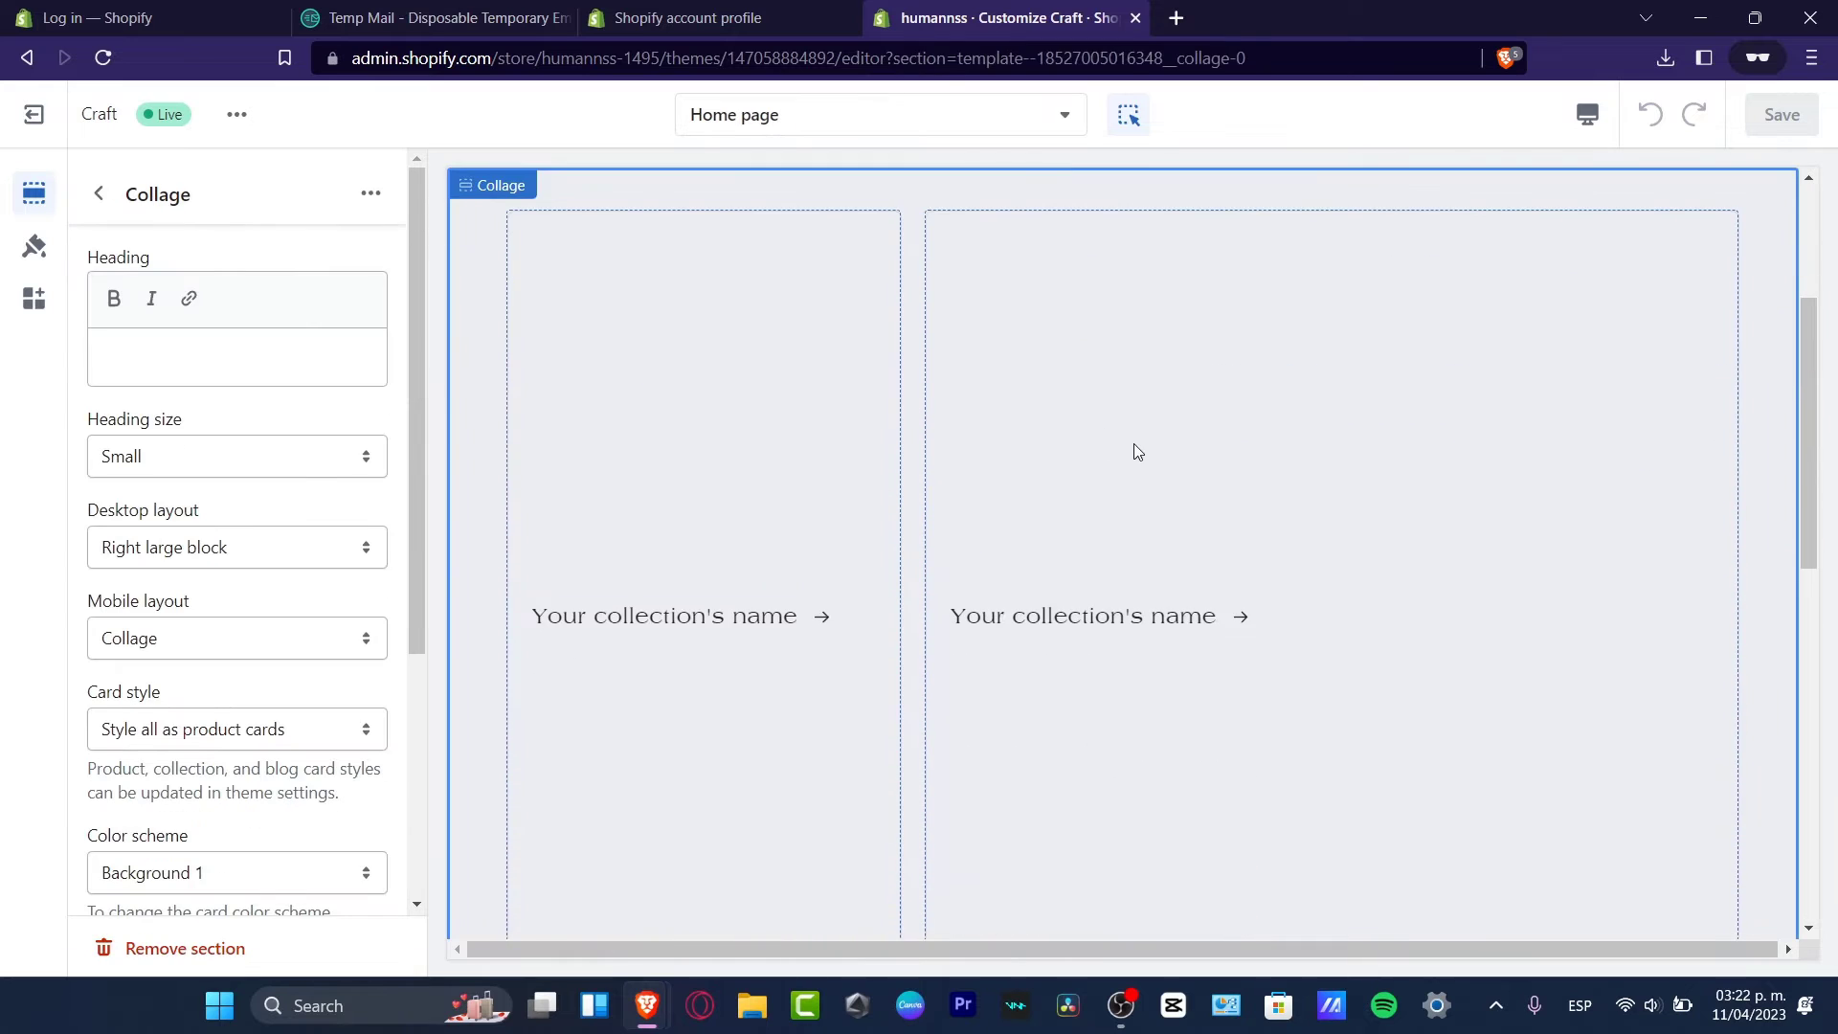
pyautogui.scroll(-10, 1134, 439)
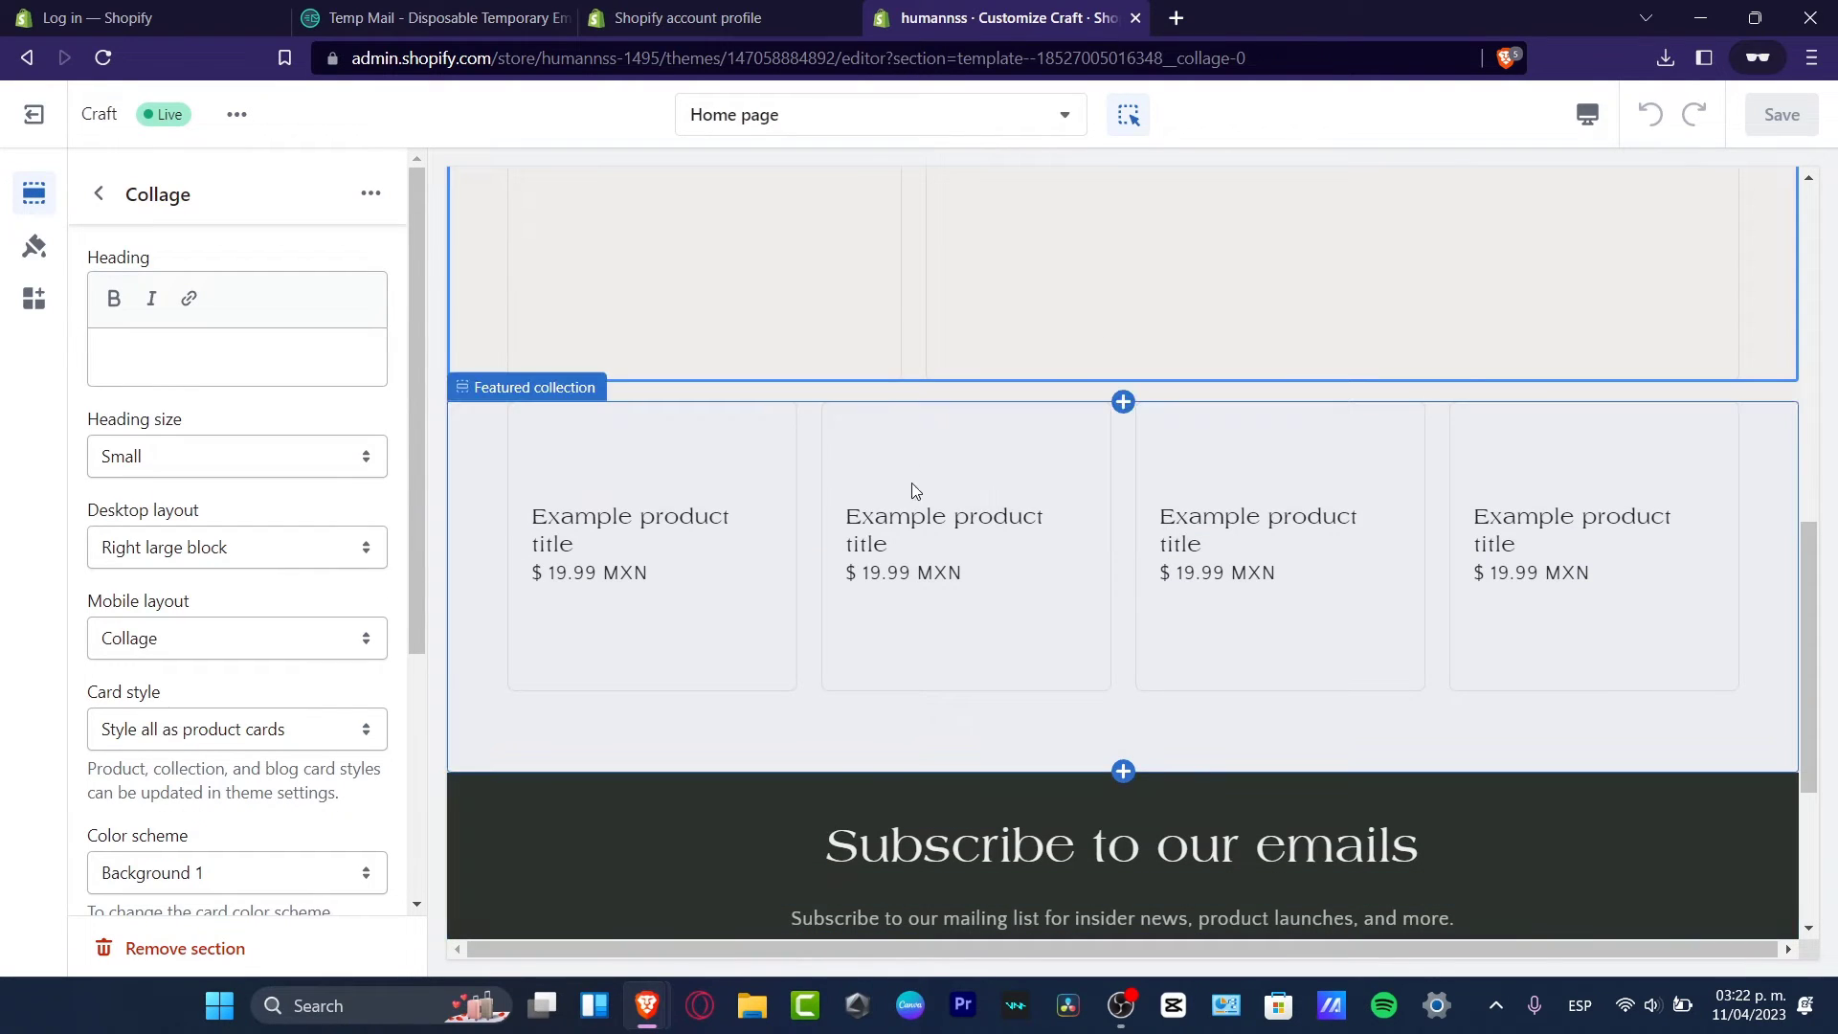
pyautogui.scroll(-4, 748, 848)
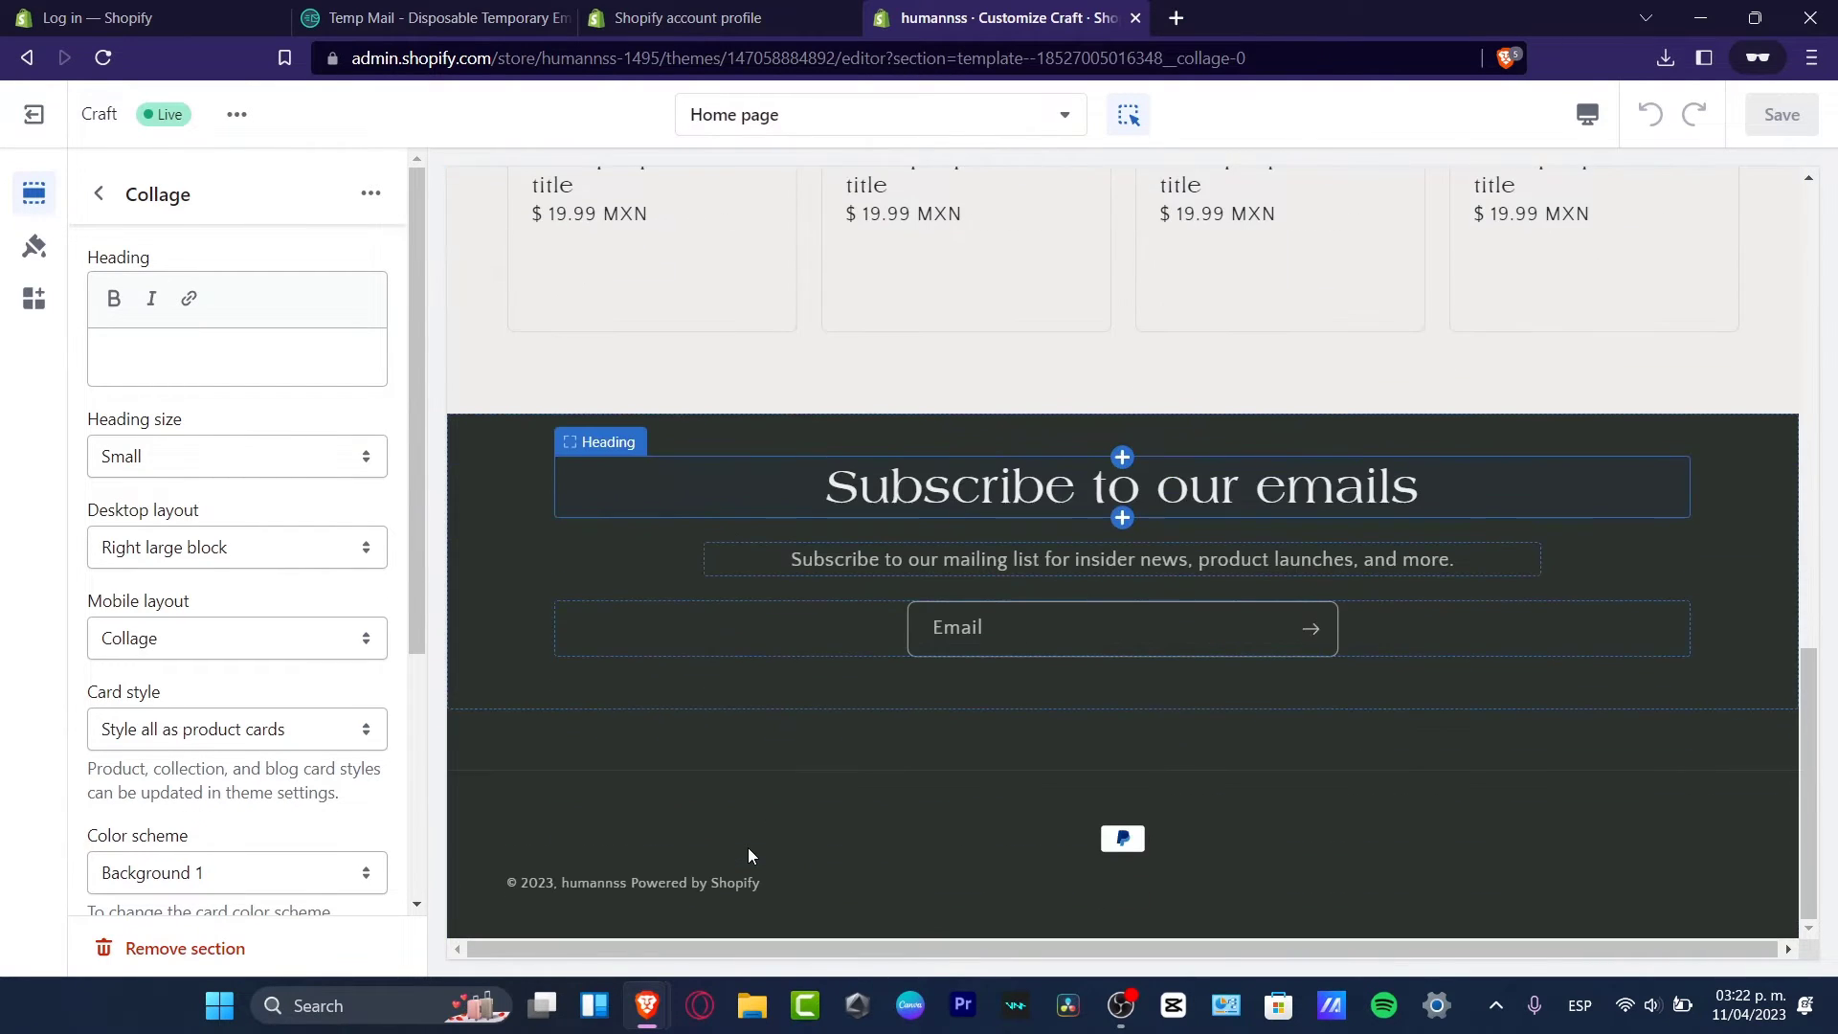
pyautogui.scroll(5, 1291, 772)
pyautogui.scroll(5, 1290, 772)
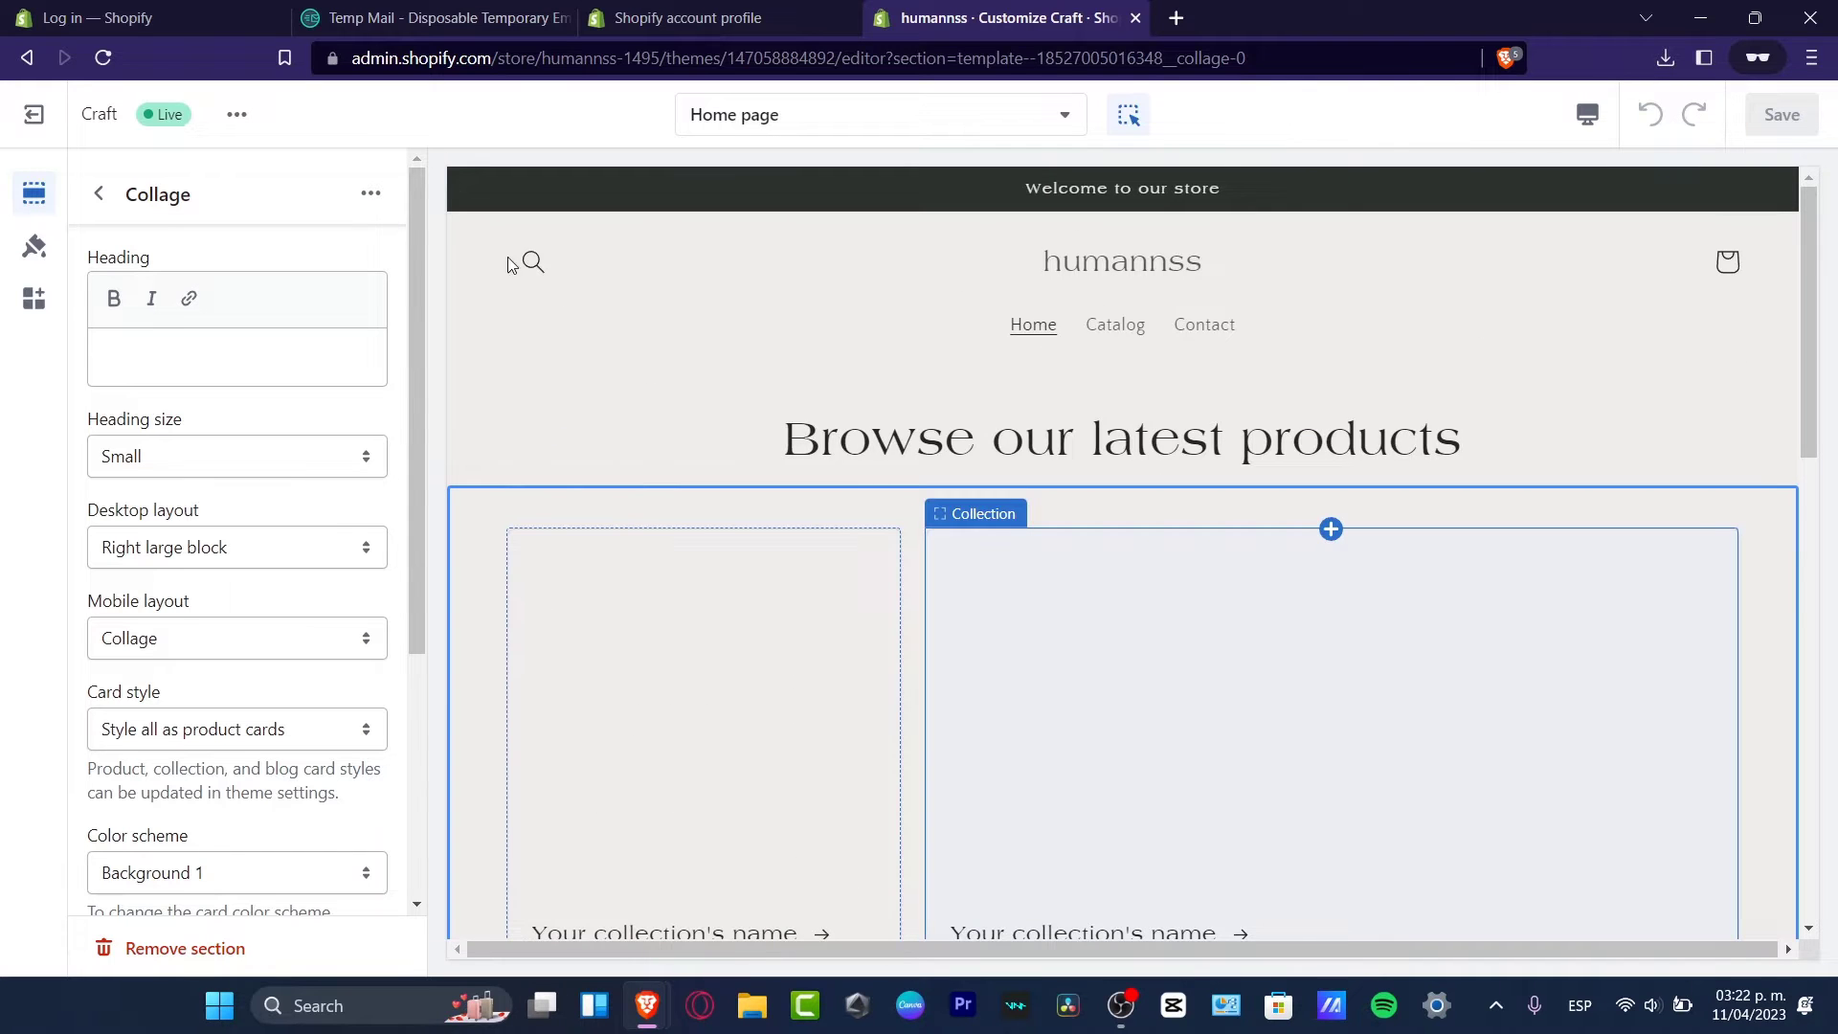
pyautogui.click(98, 194)
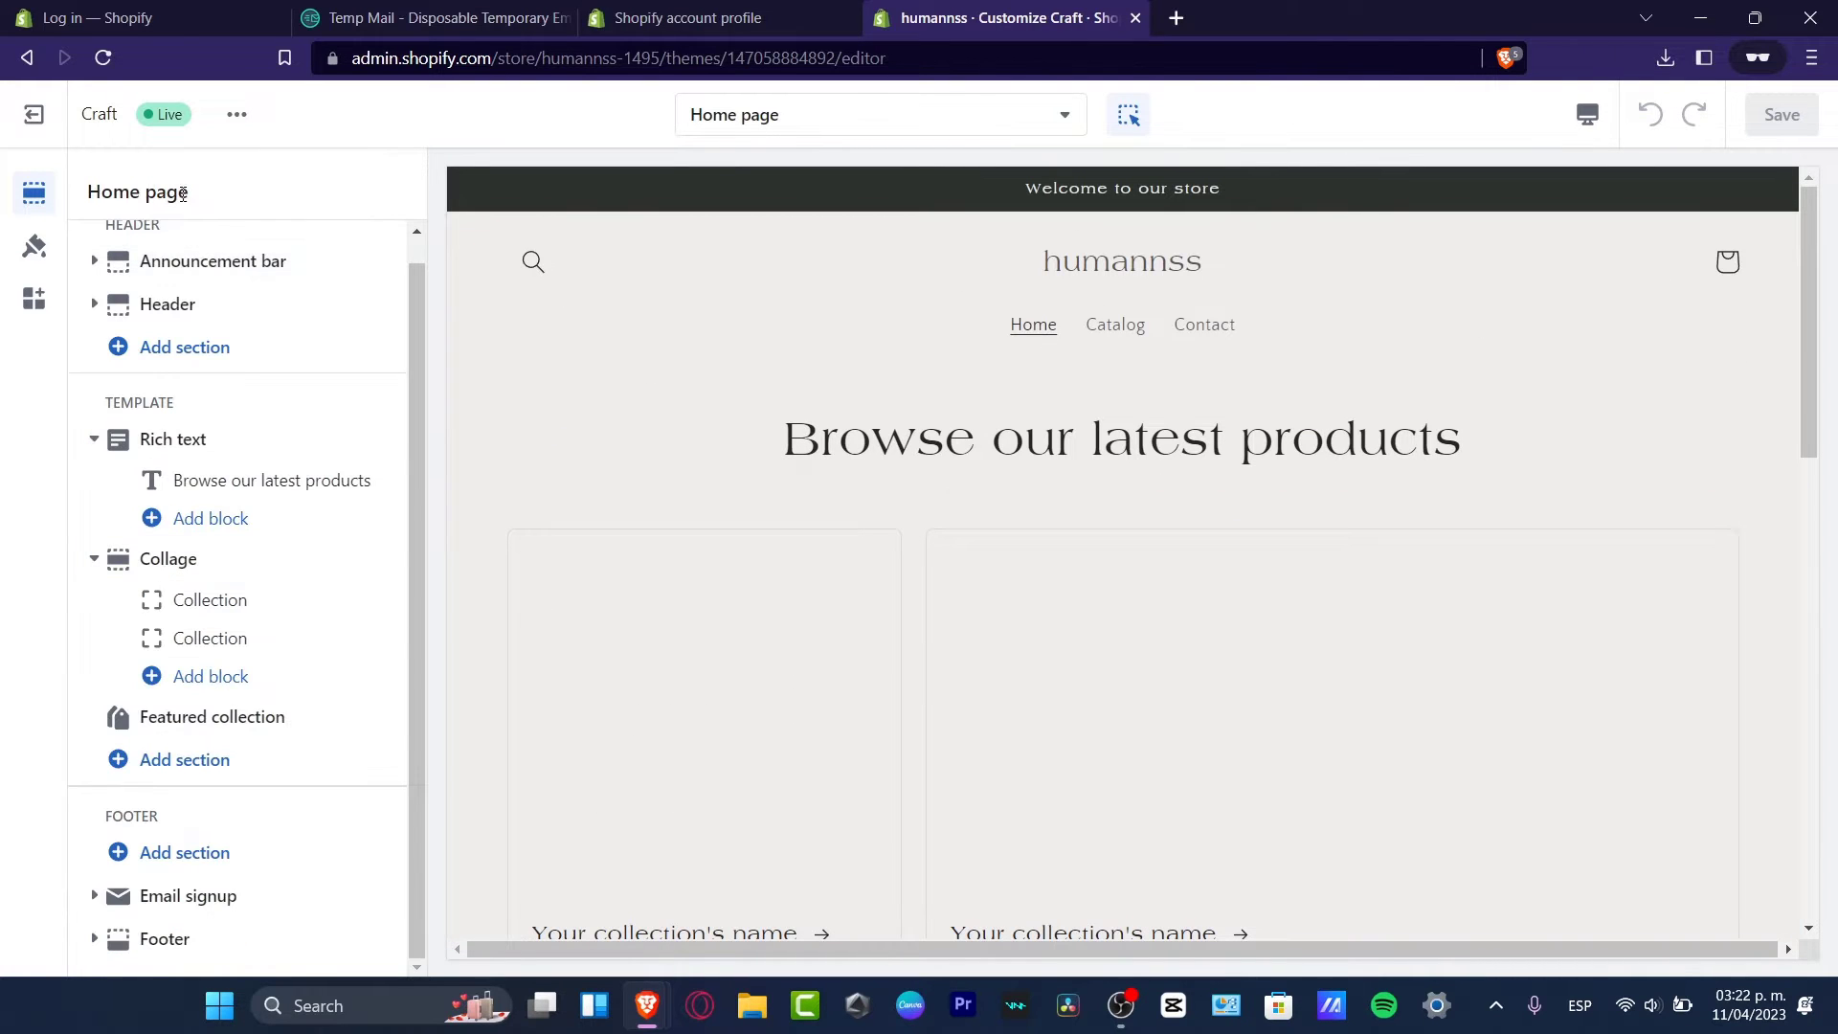
pyautogui.moveTo(183, 194); pyautogui.dragTo(85, 200)
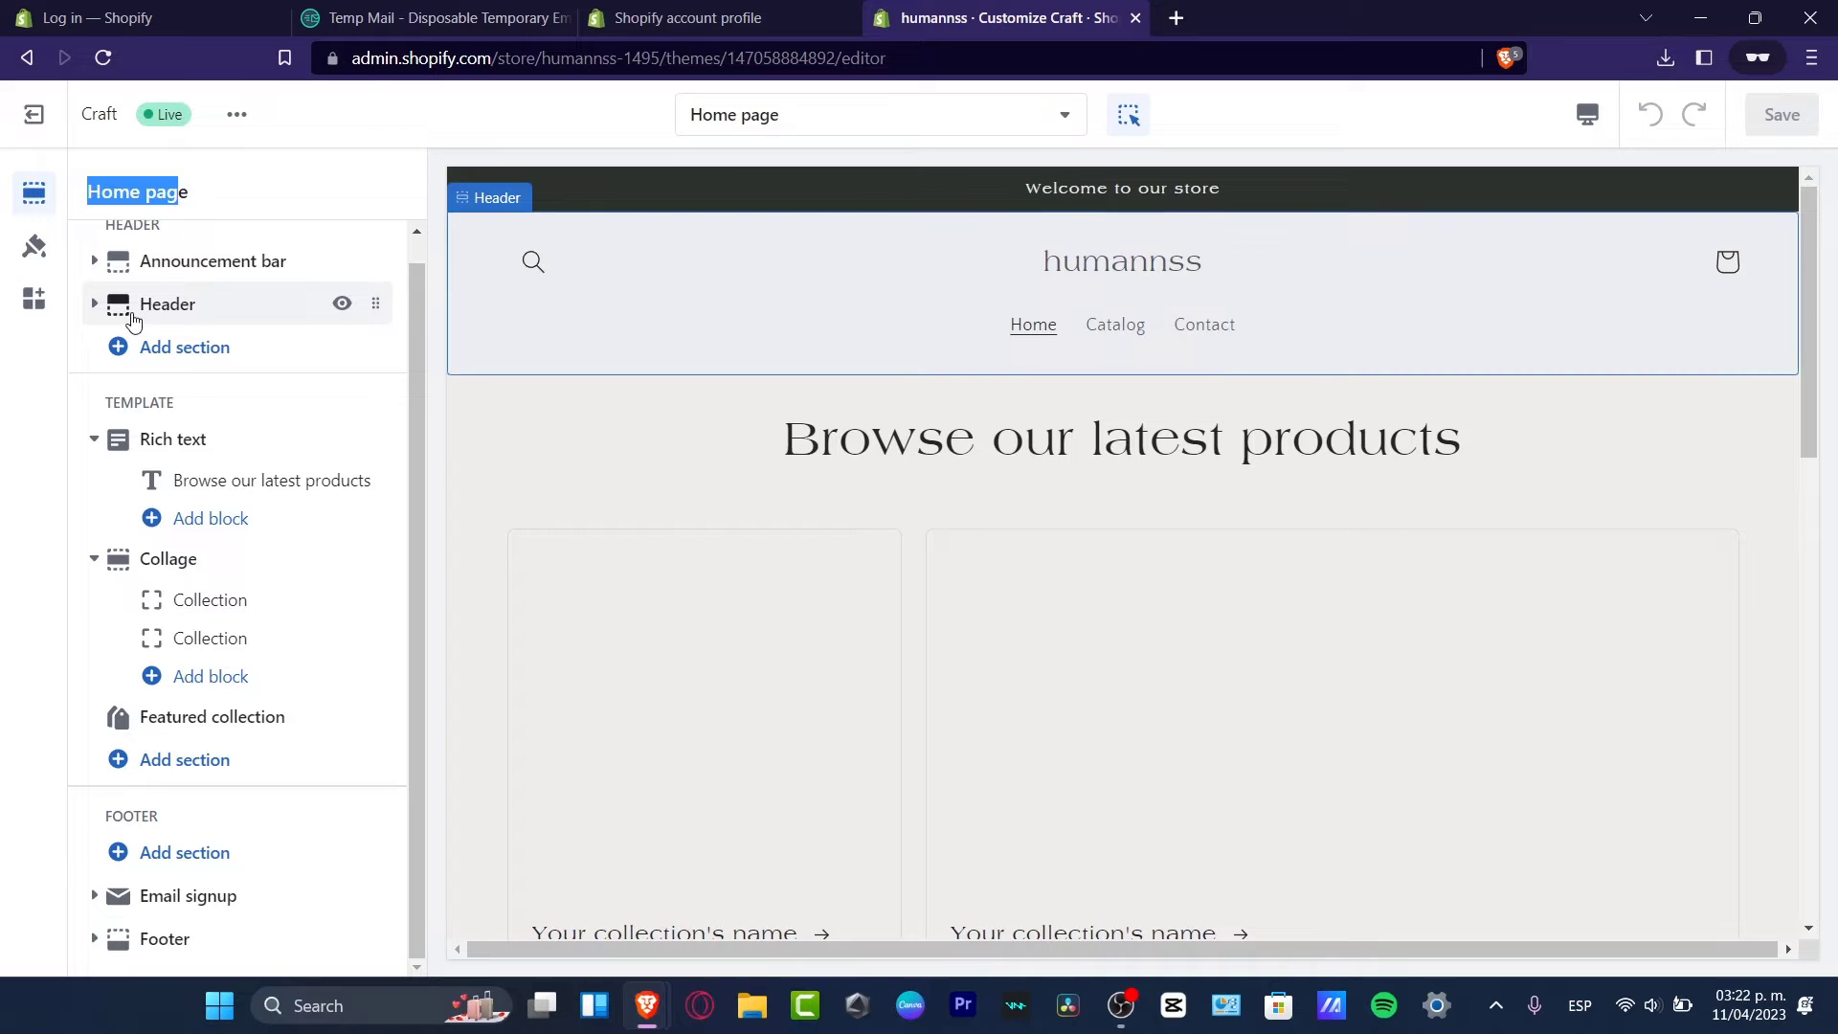
pyautogui.scroll(1, 255, 341)
pyautogui.moveTo(133, 251); pyautogui.dragTo(174, 256)
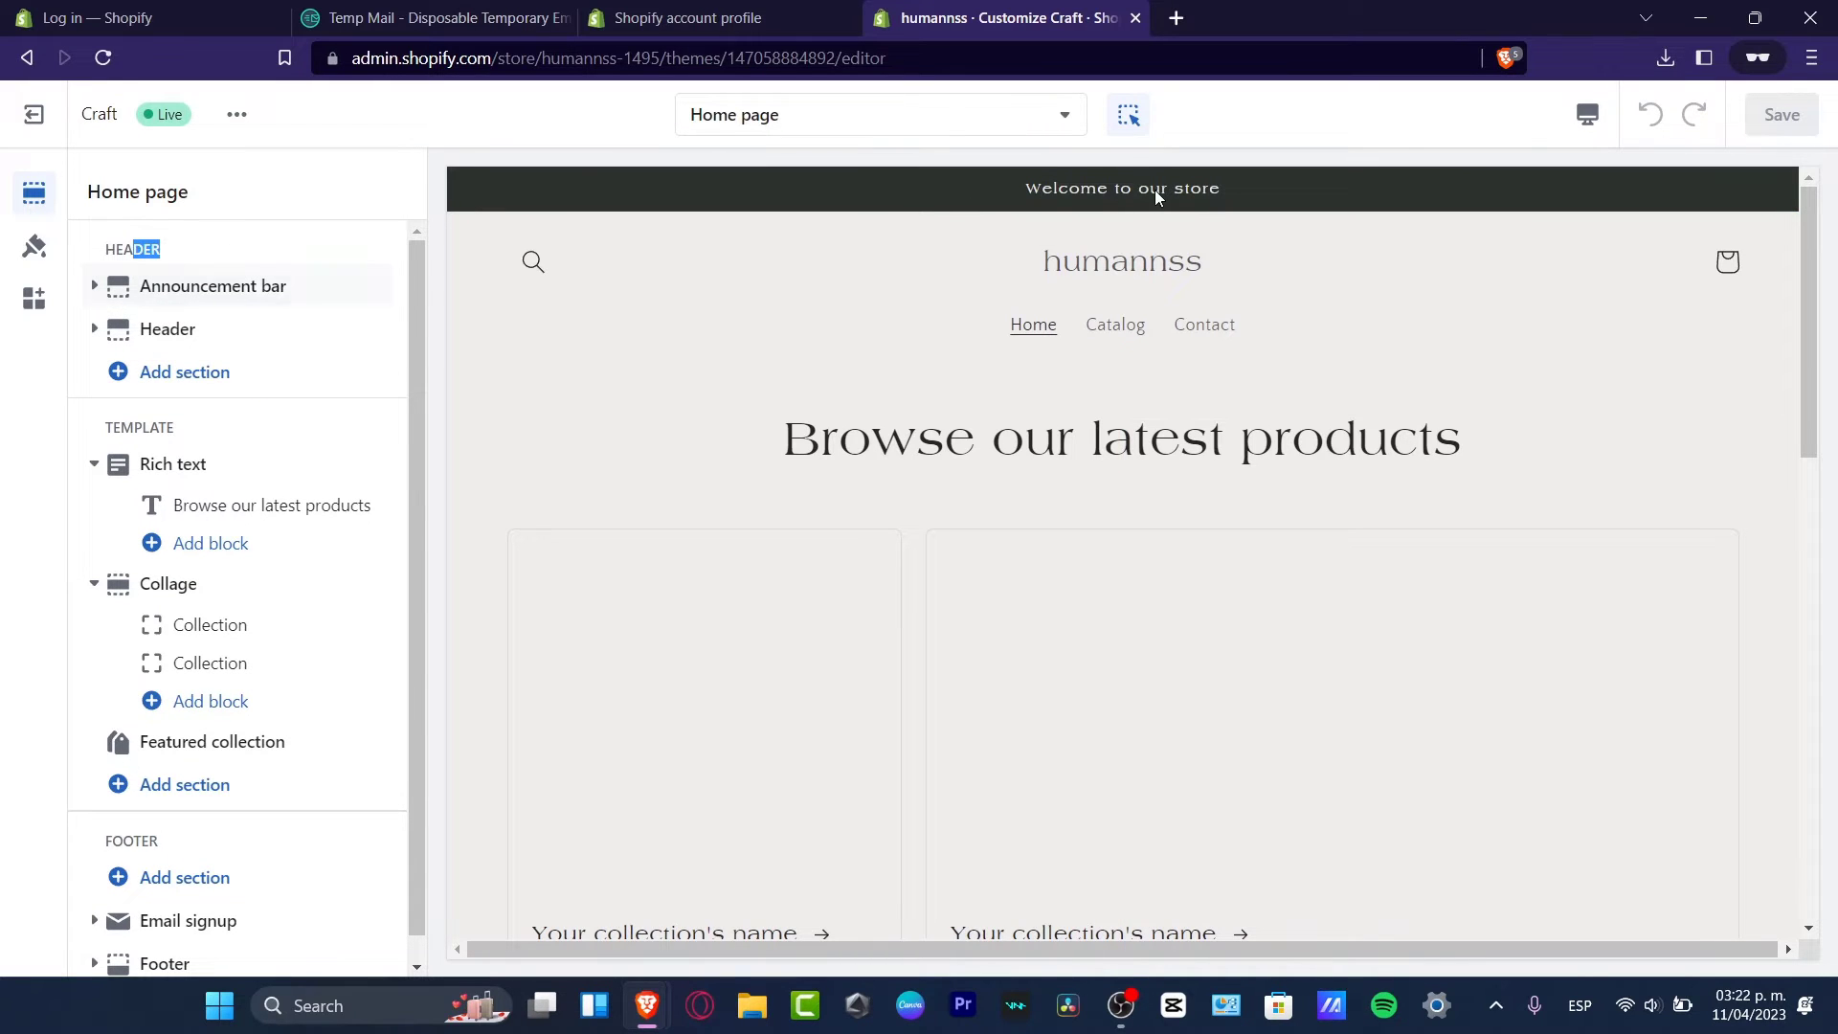
# Step: Replace the announcement bar text with "get a 20% discount with the code: STARTER23"
pyautogui.click(1185, 187)
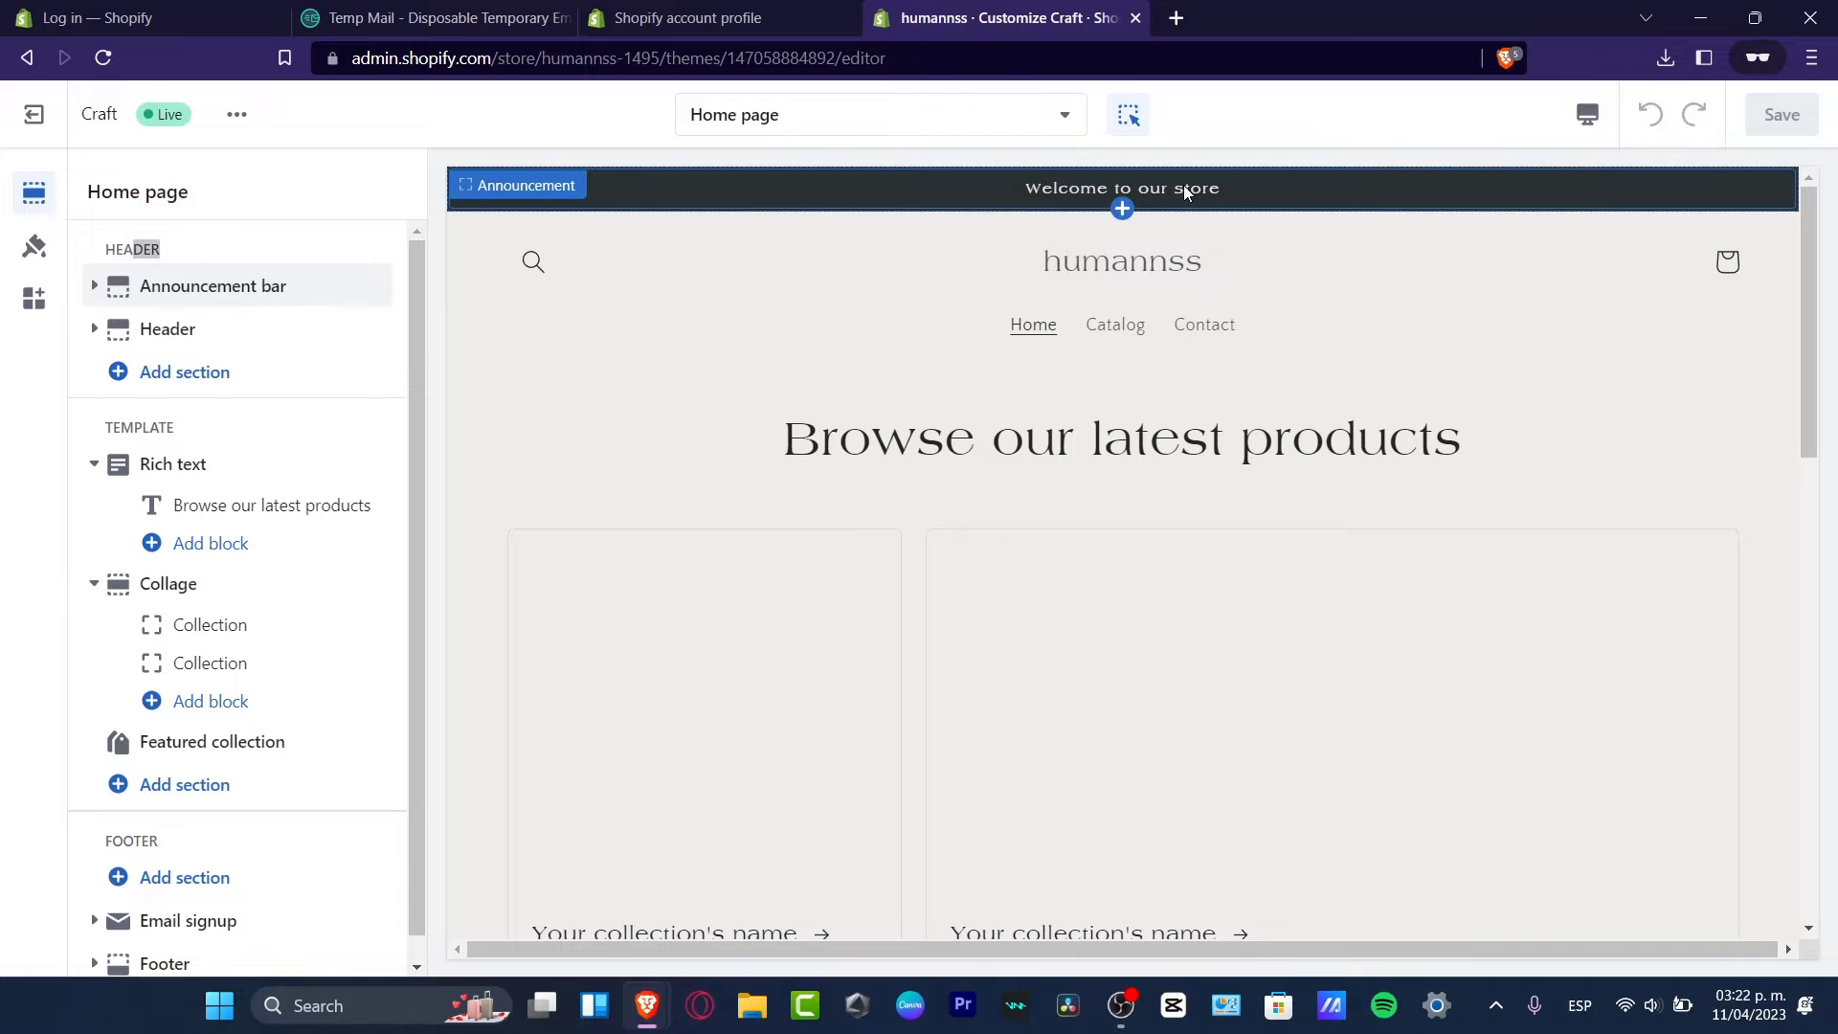
pyautogui.tripleClick(291, 296)
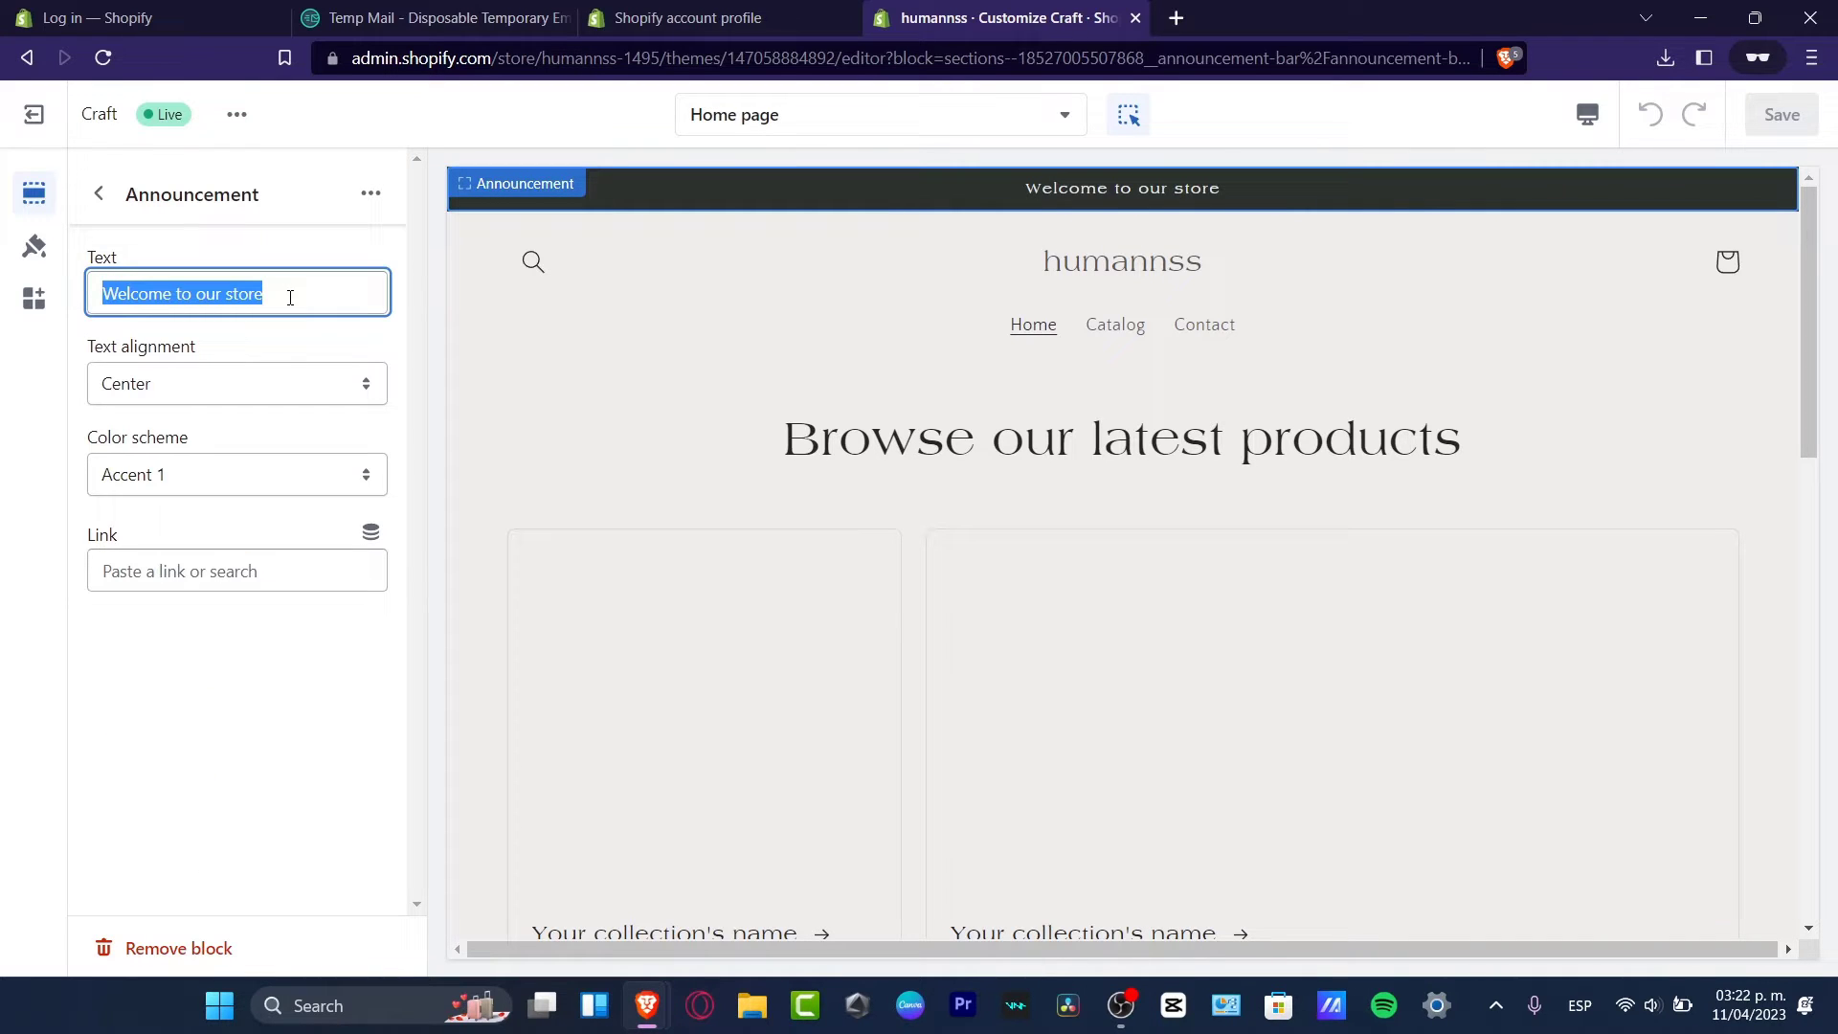
pyautogui.write('get ')
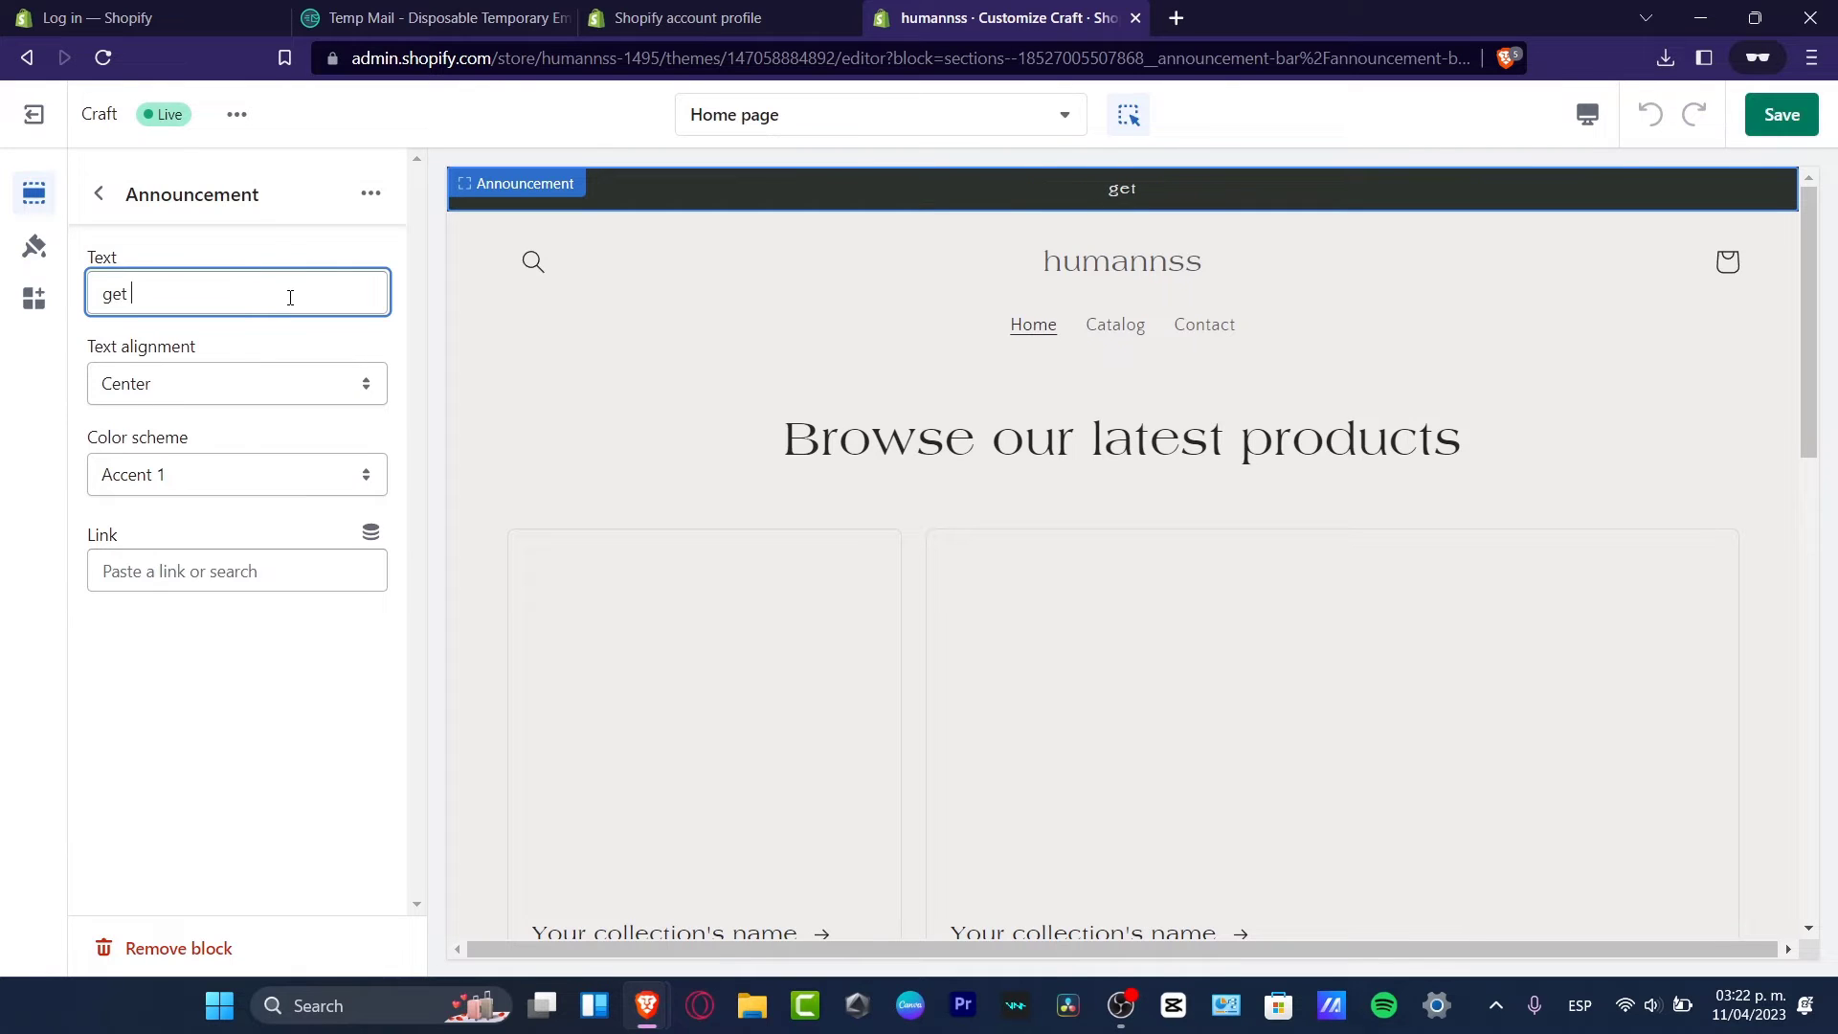
pyautogui.write('a 20% f')
pyautogui.write('iscount with t')
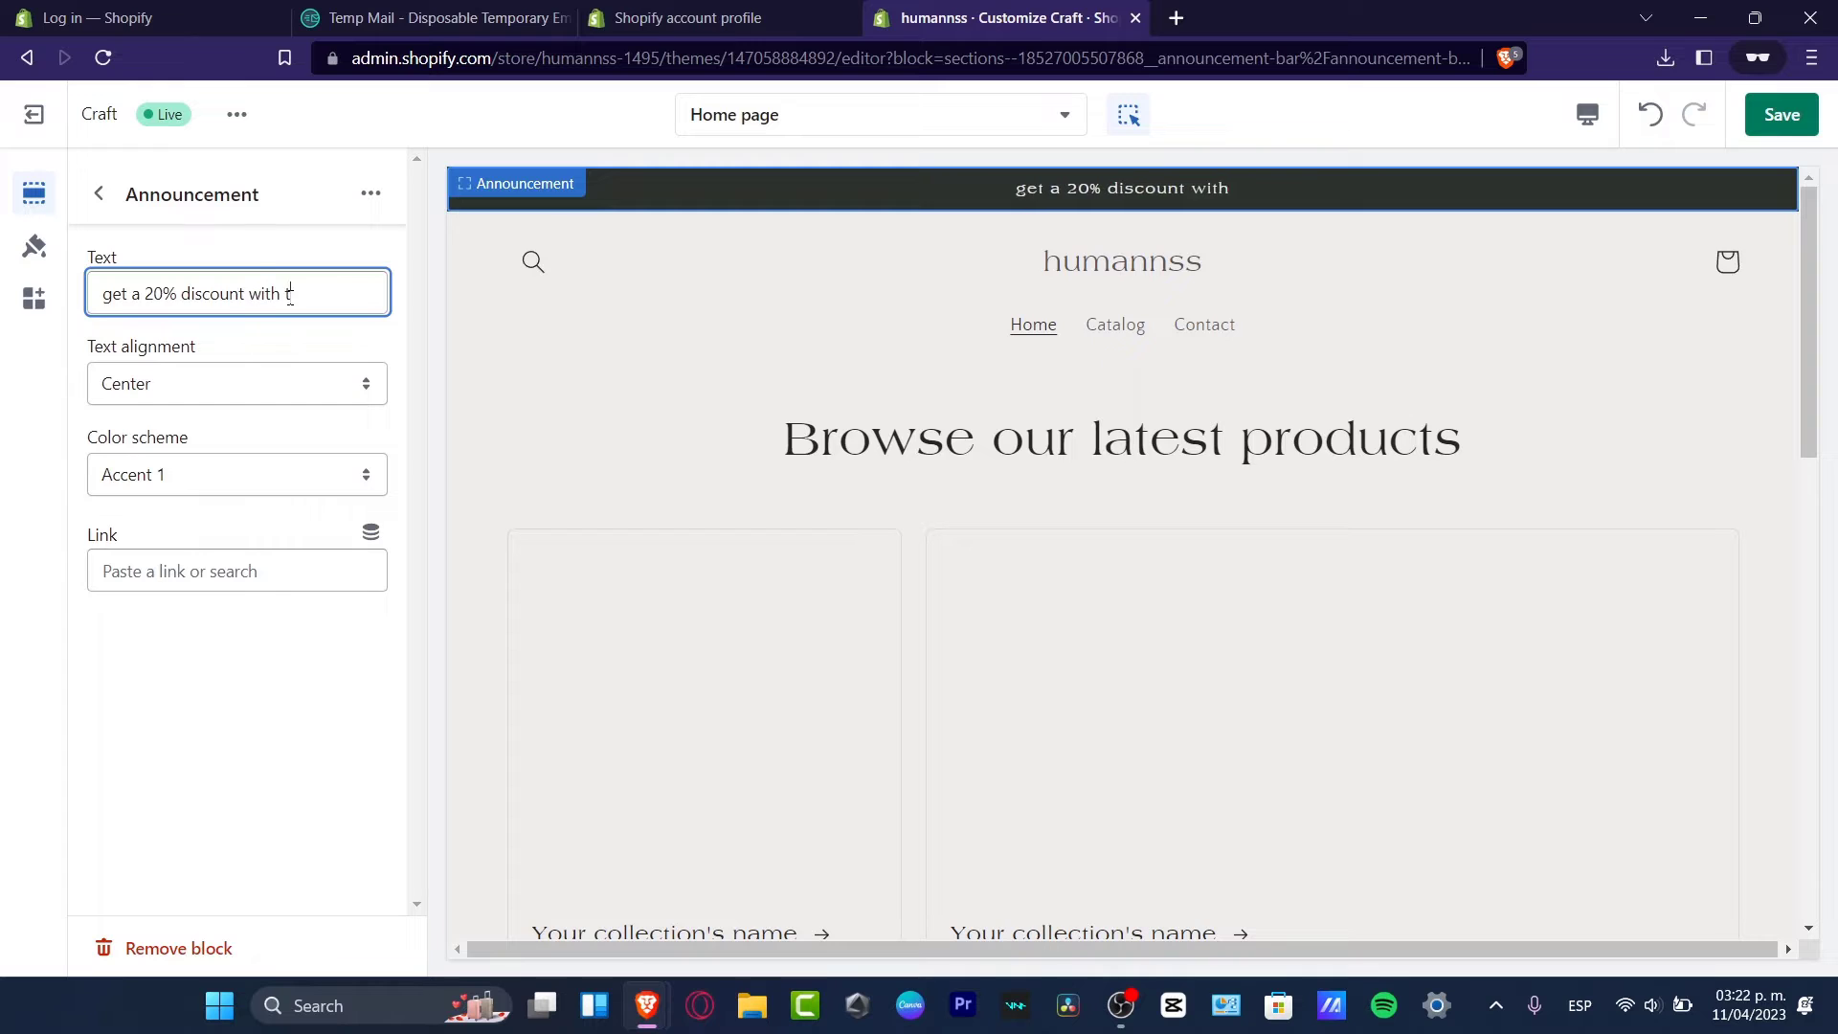
pyautogui.write('he code')
pyautogui.press('BackSpace')
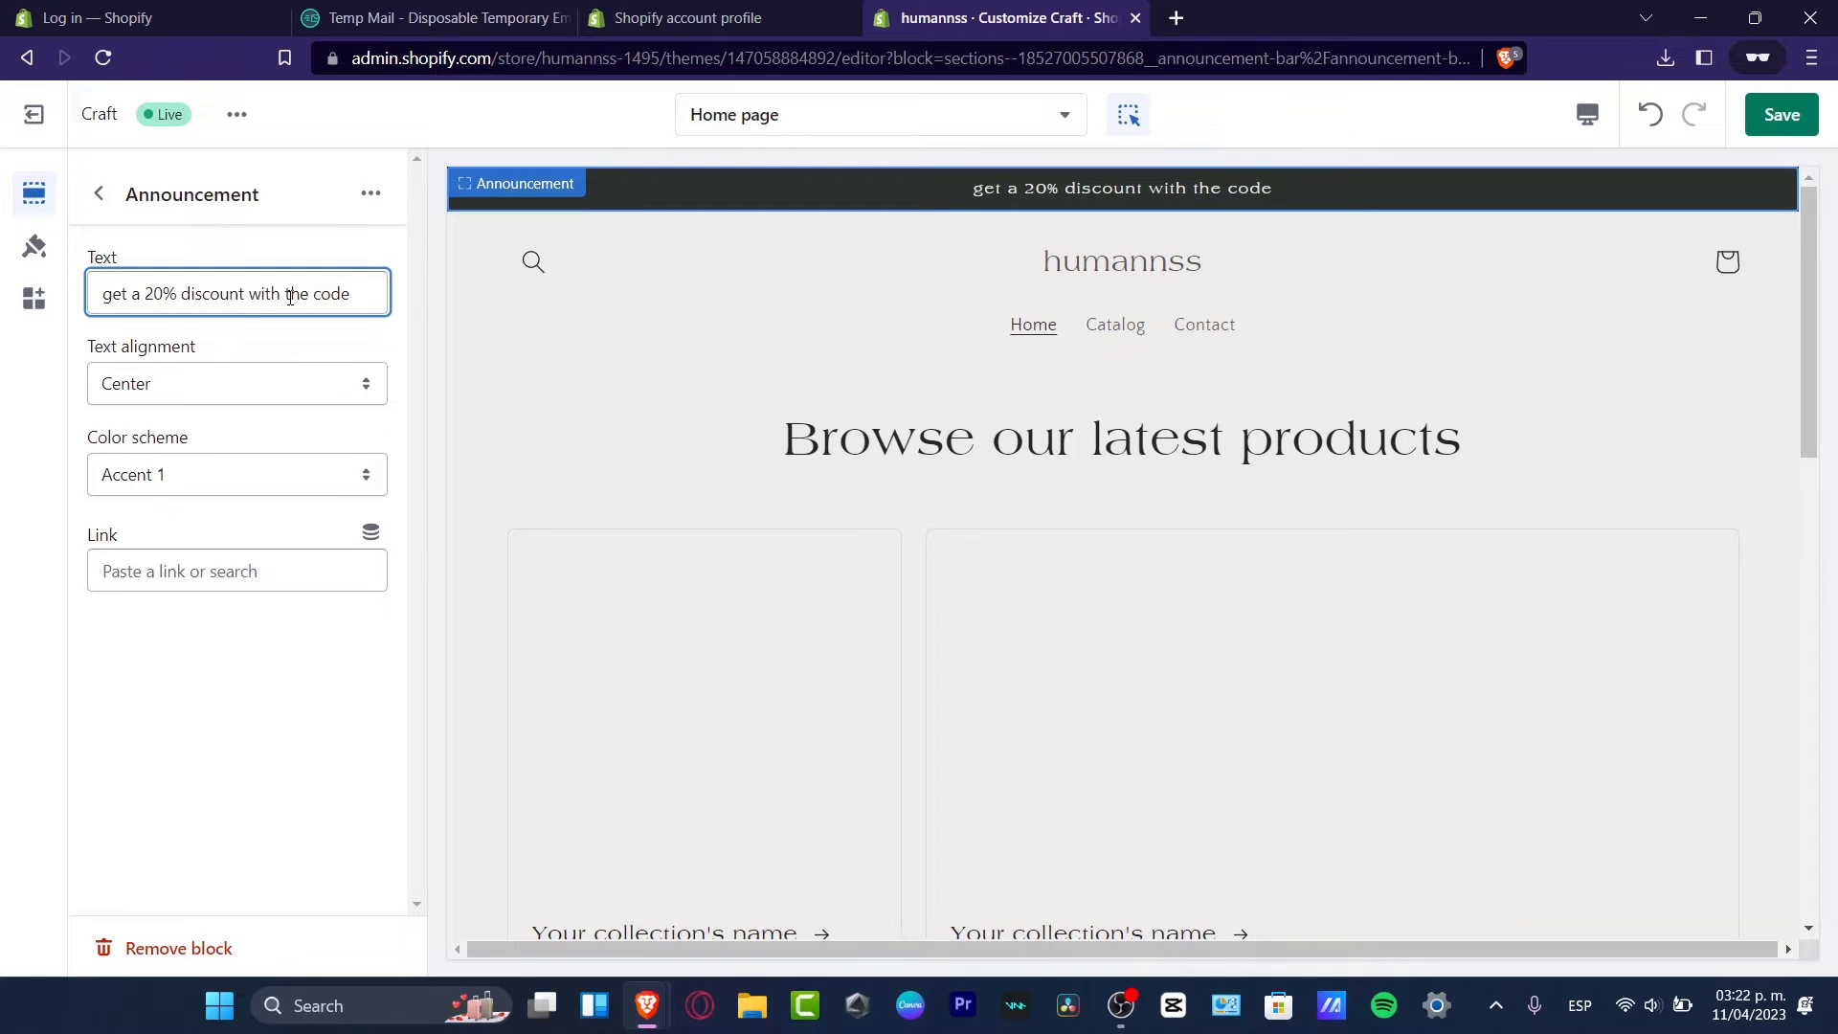
pyautogui.write(': STARTER23')
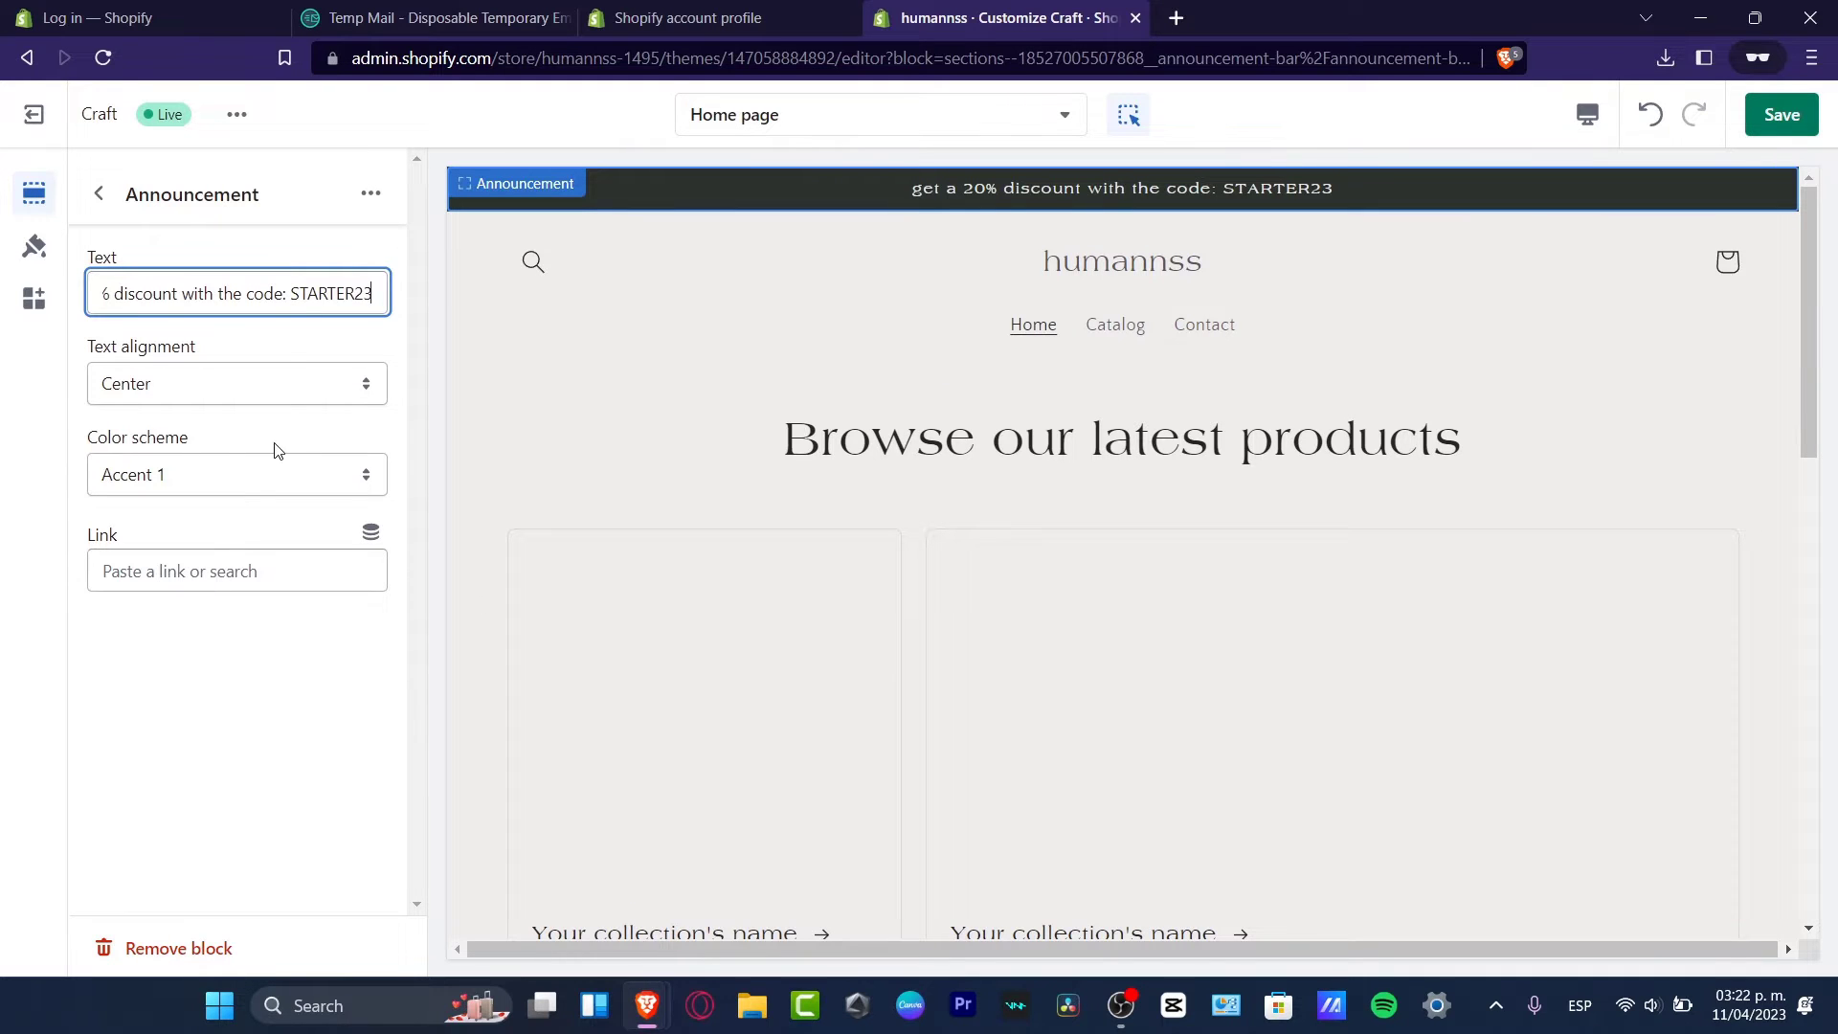
pyautogui.click(98, 193)
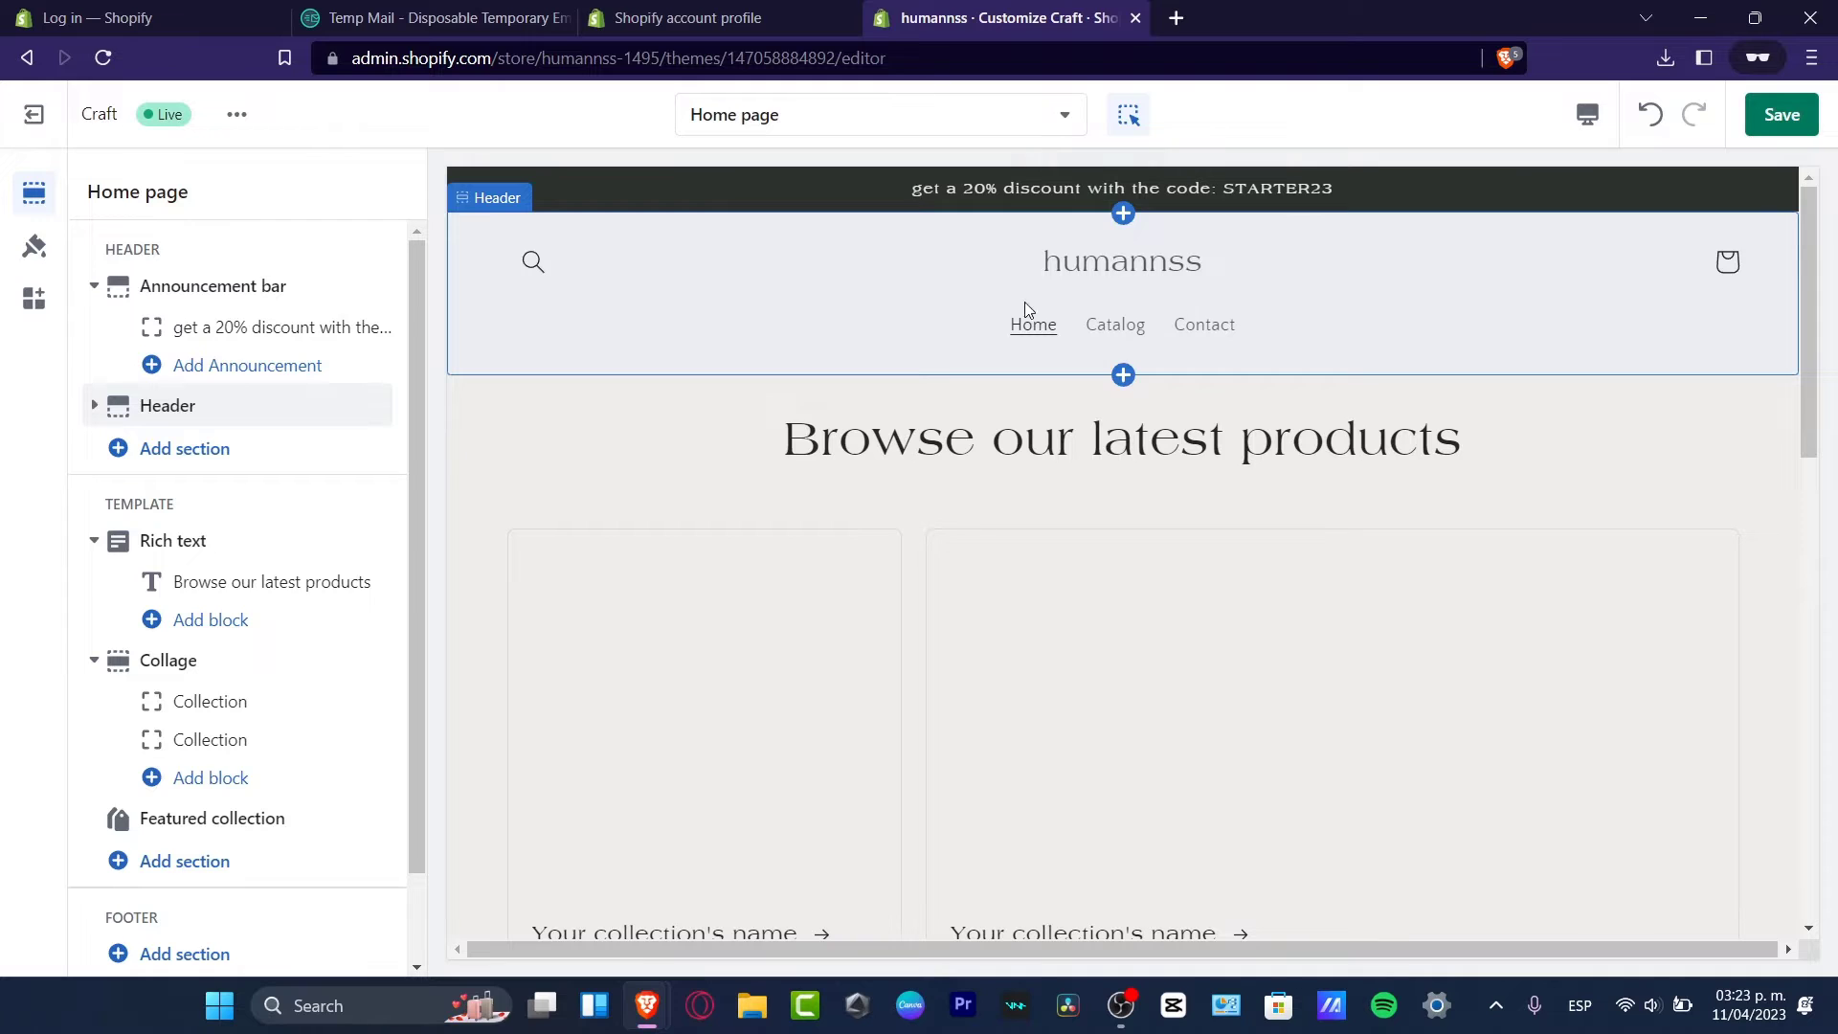
# Step: Open the header section's settings and examine its logo position and menu options
pyautogui.click(939, 297)
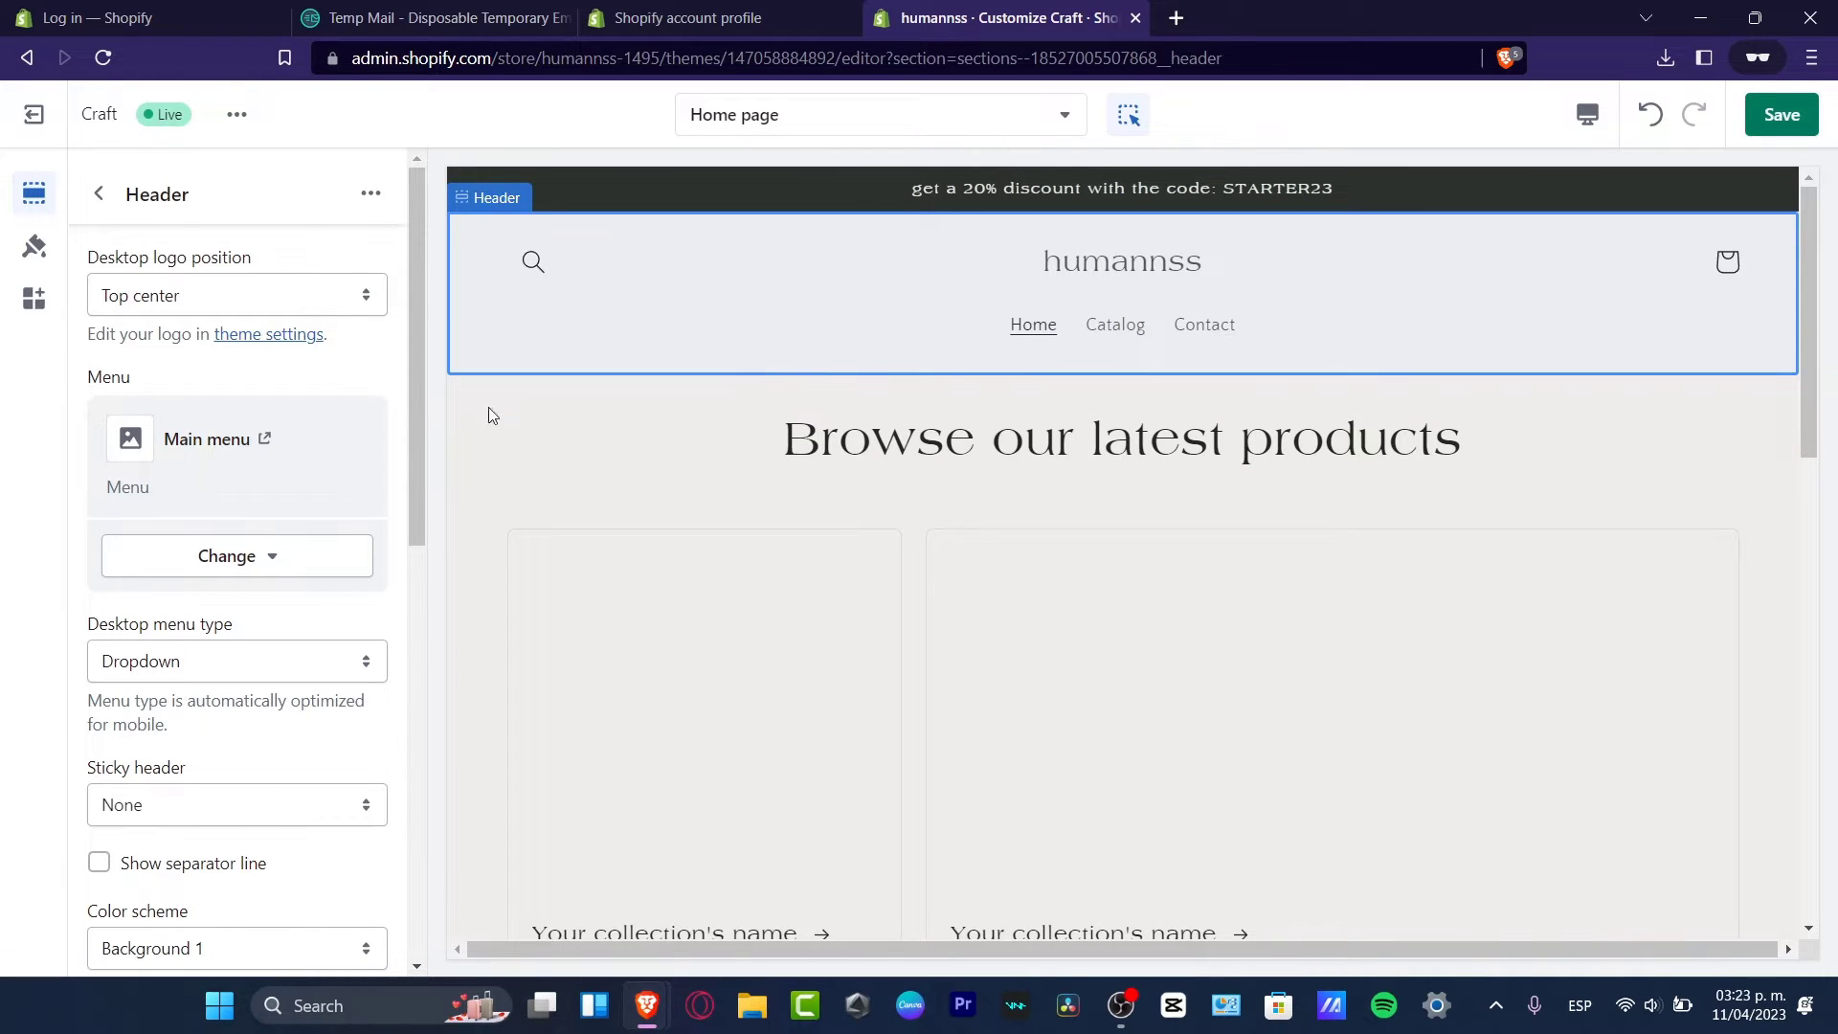
pyautogui.click(773, 10)
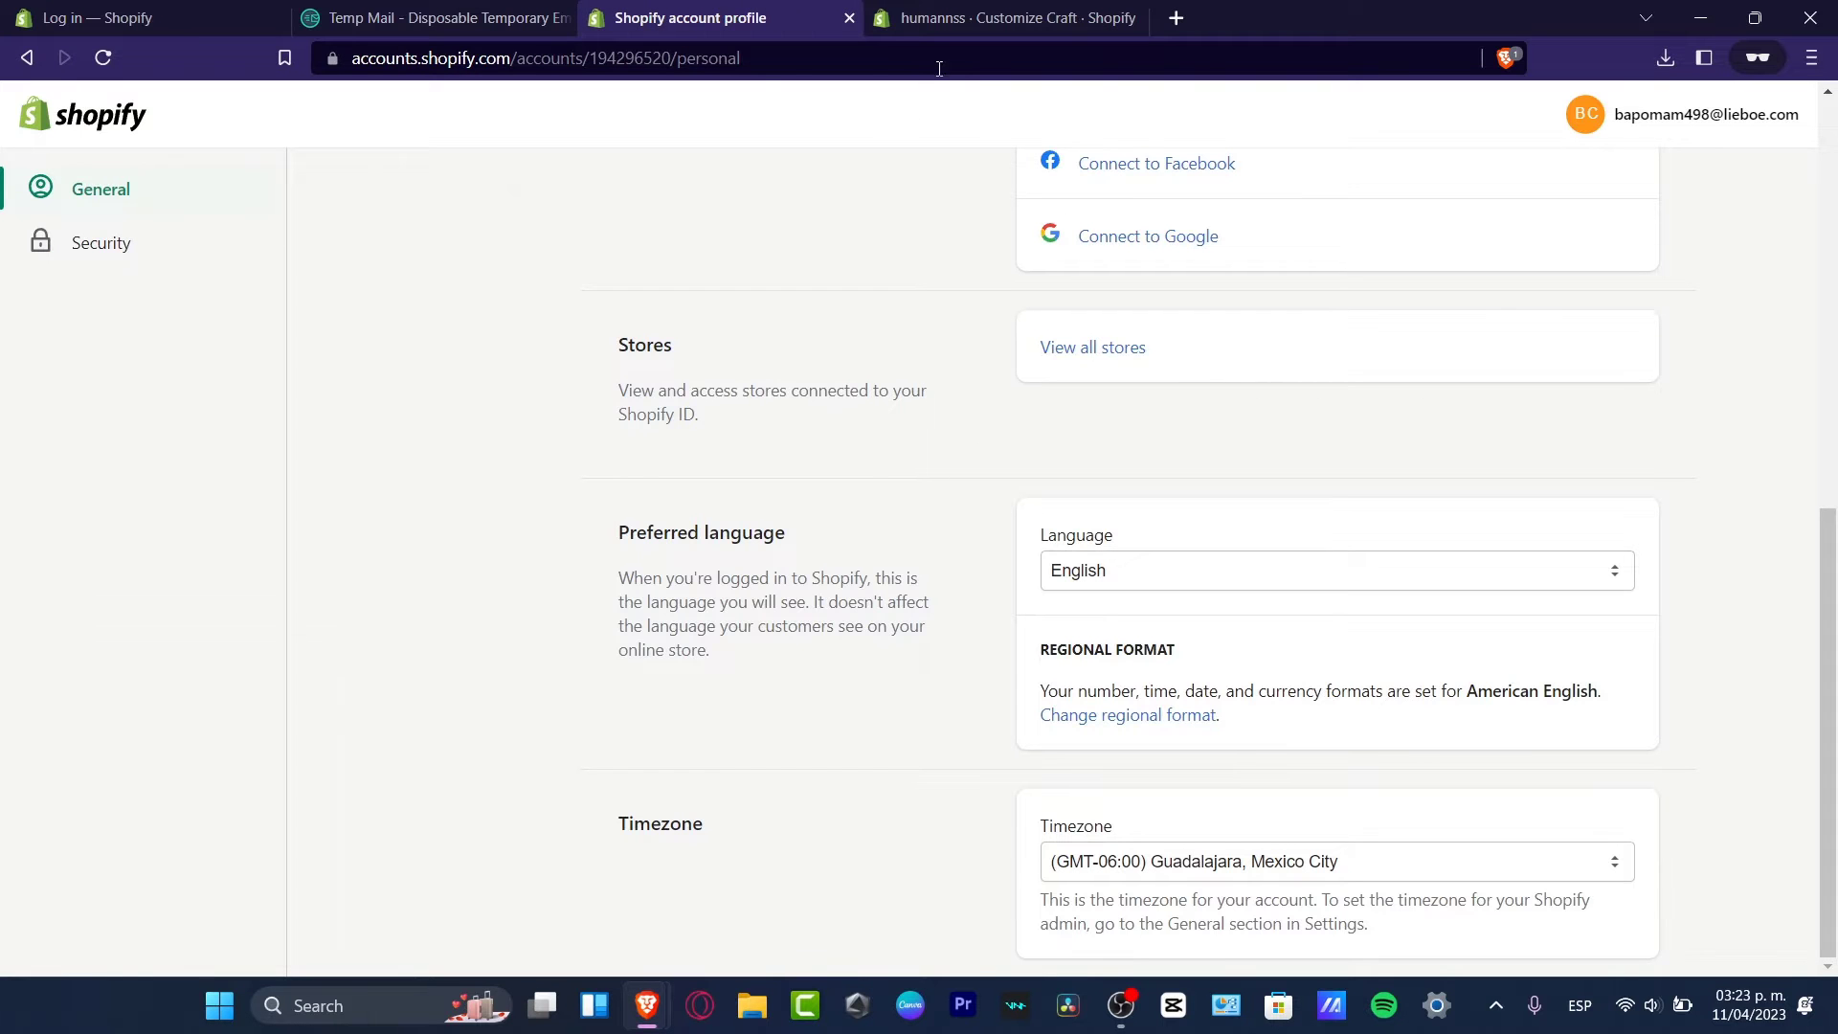
pyautogui.click(1005, 17)
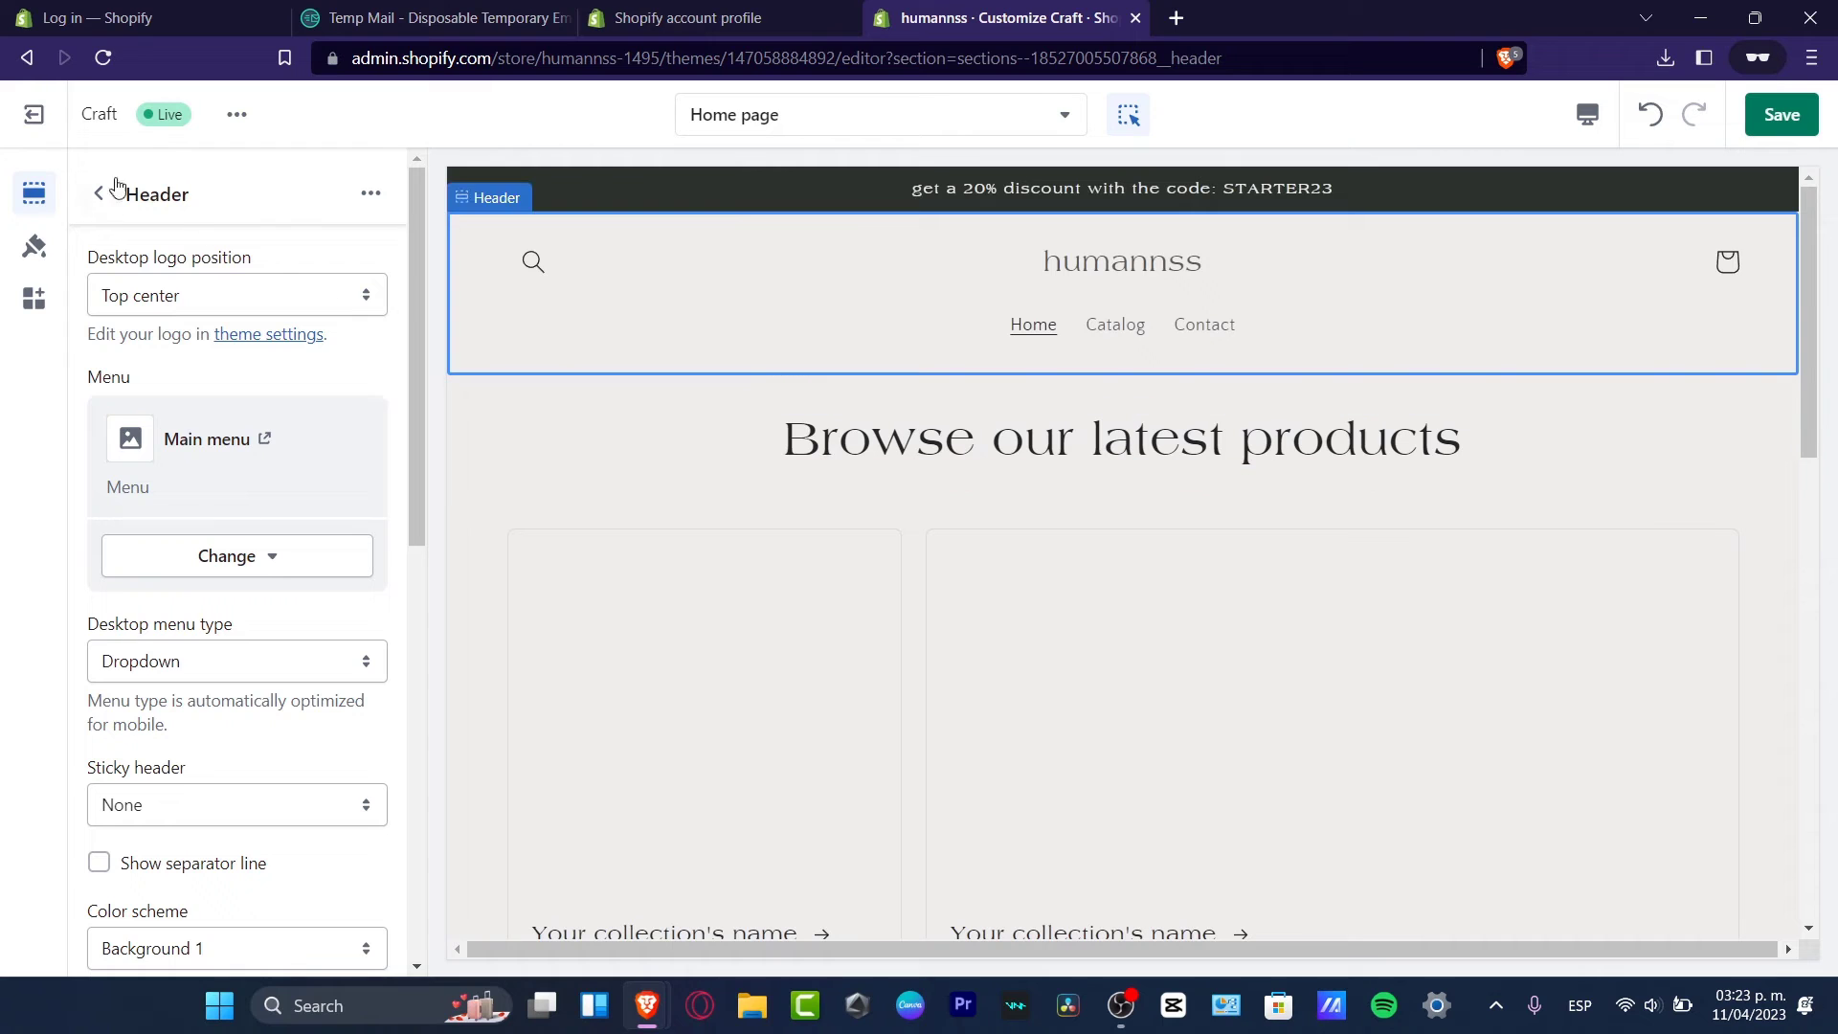
# Step: Leave the theme editor and open the Main menu from the online store's navigation settings
pyautogui.click(39, 129)
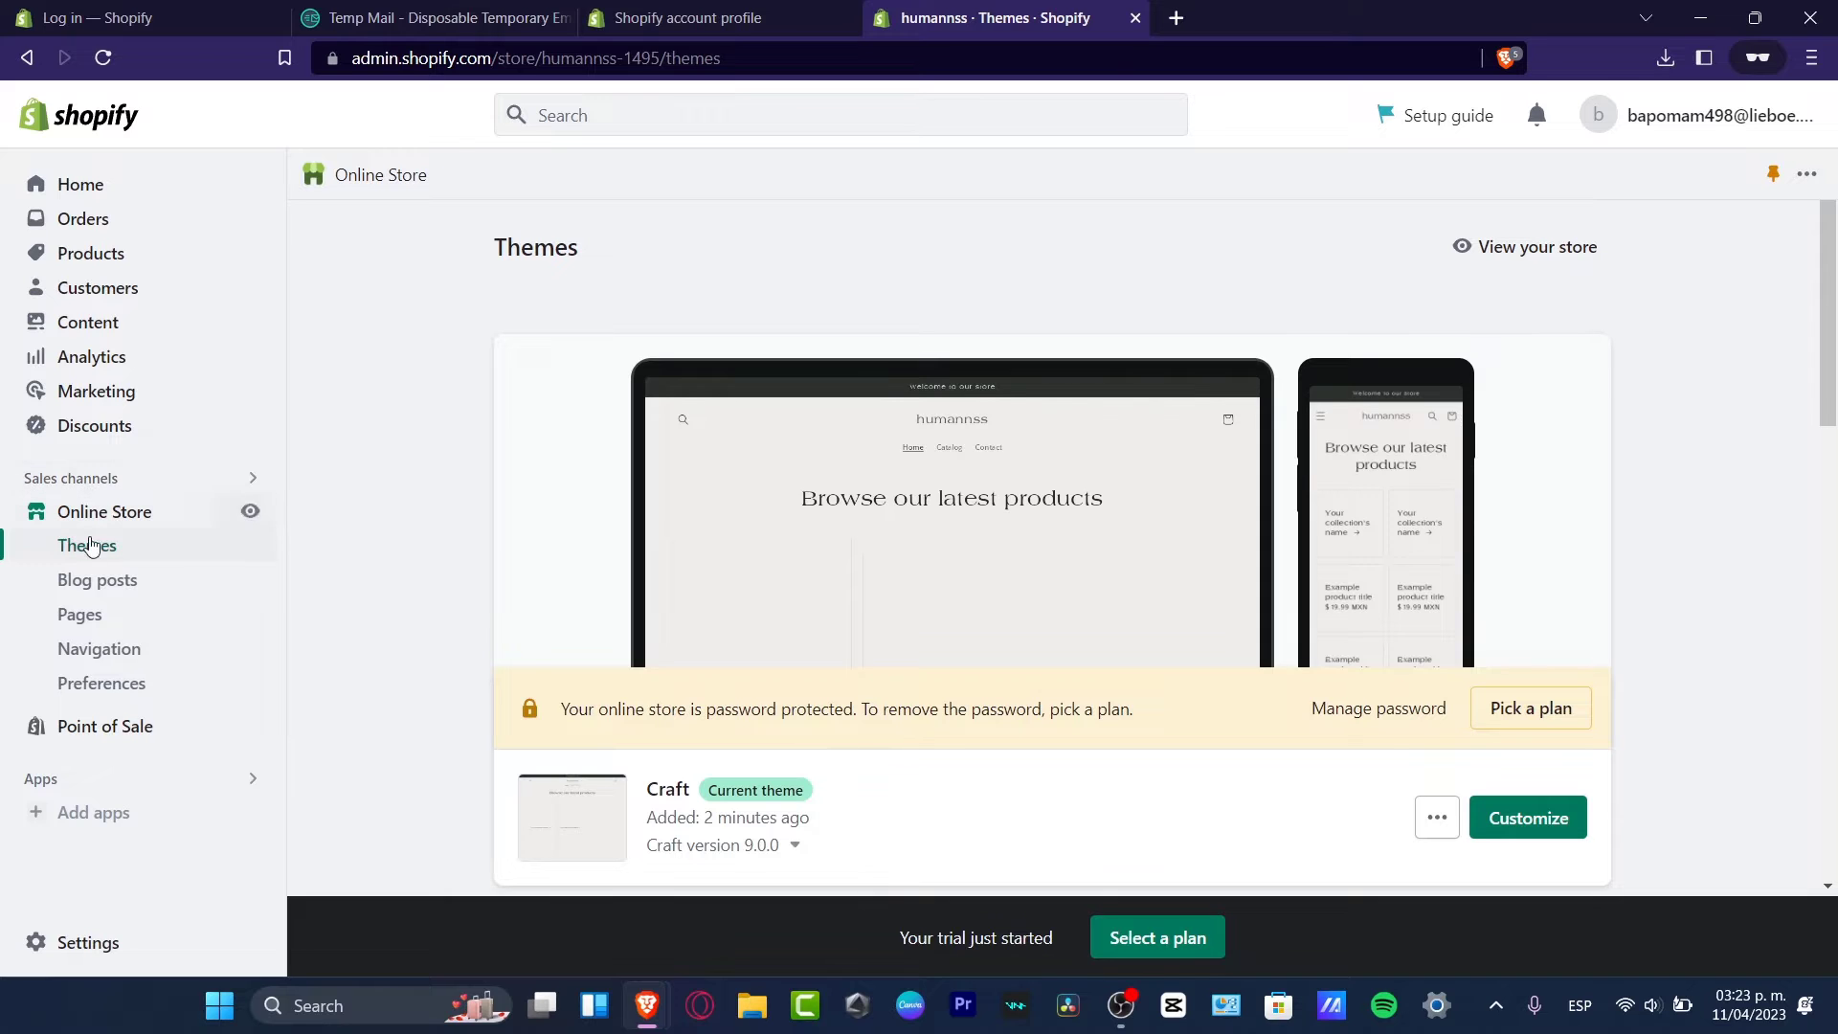
pyautogui.click(117, 651)
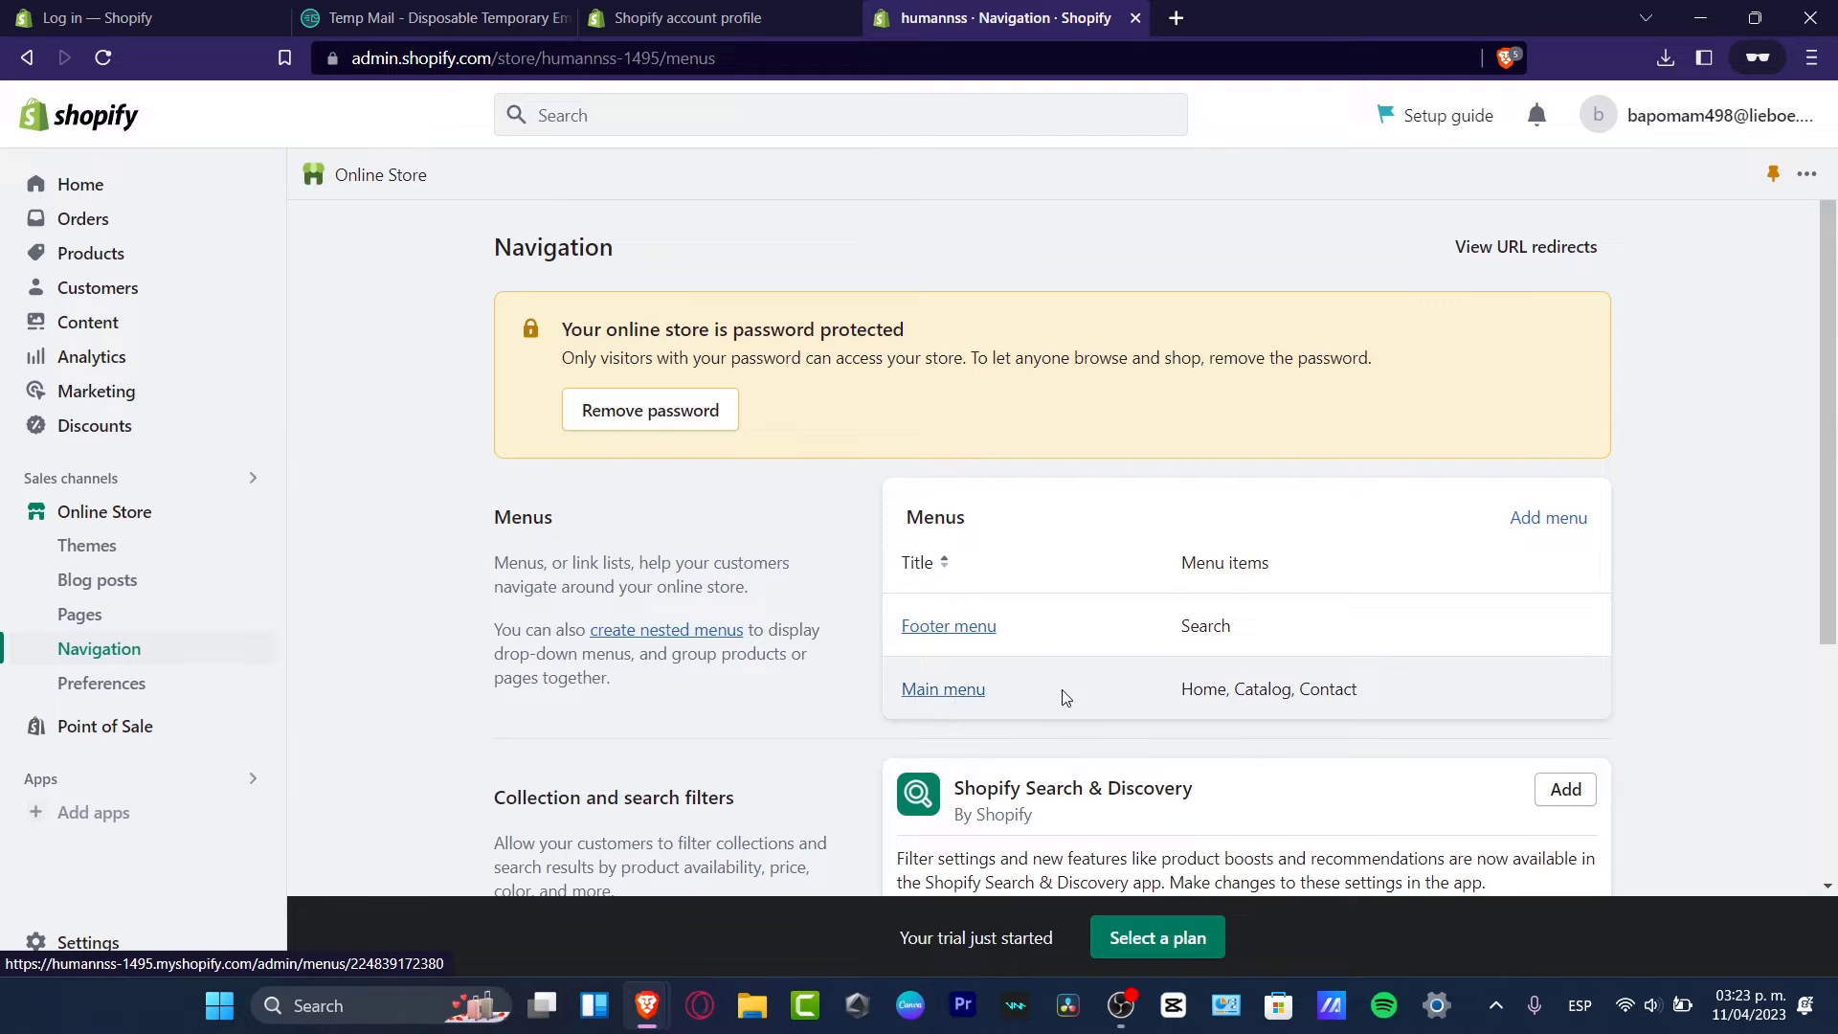
pyautogui.click(961, 688)
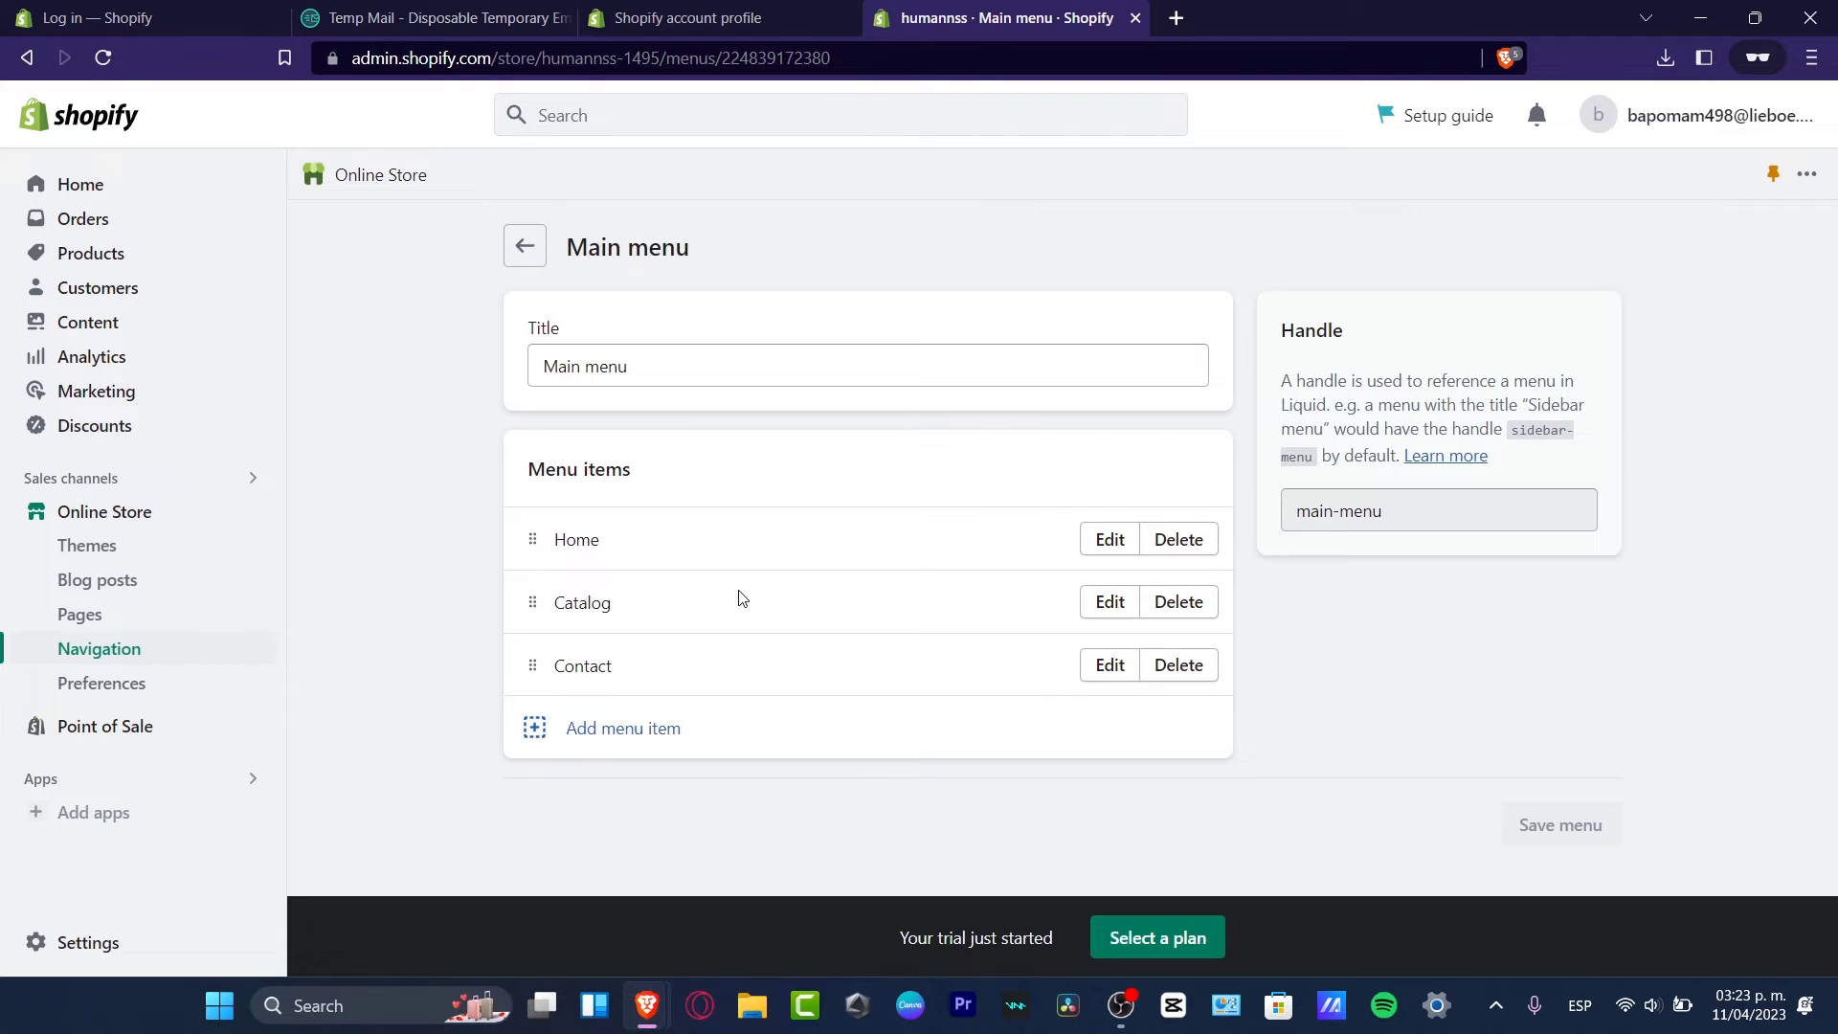
# Step: Try to add an "About Us" item to the main menu and link it to one of the store's pages
pyautogui.click(616, 728)
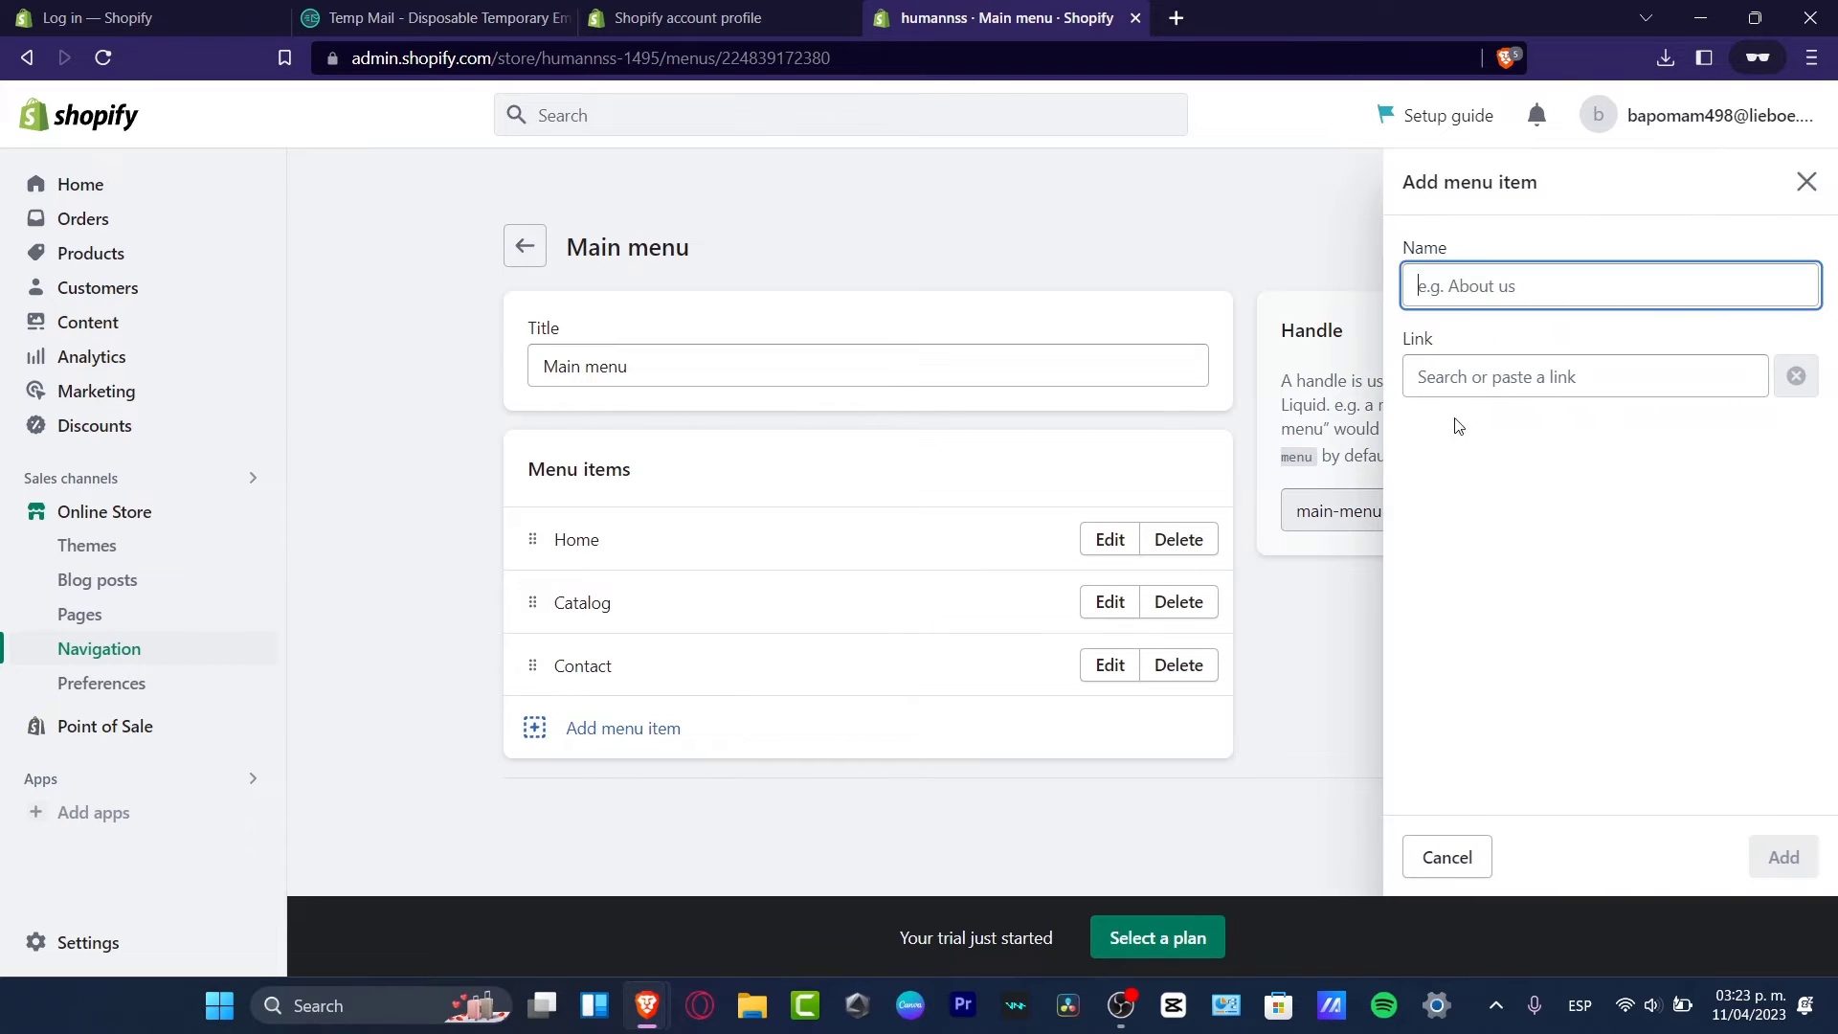
pyautogui.write('aBOUT u')
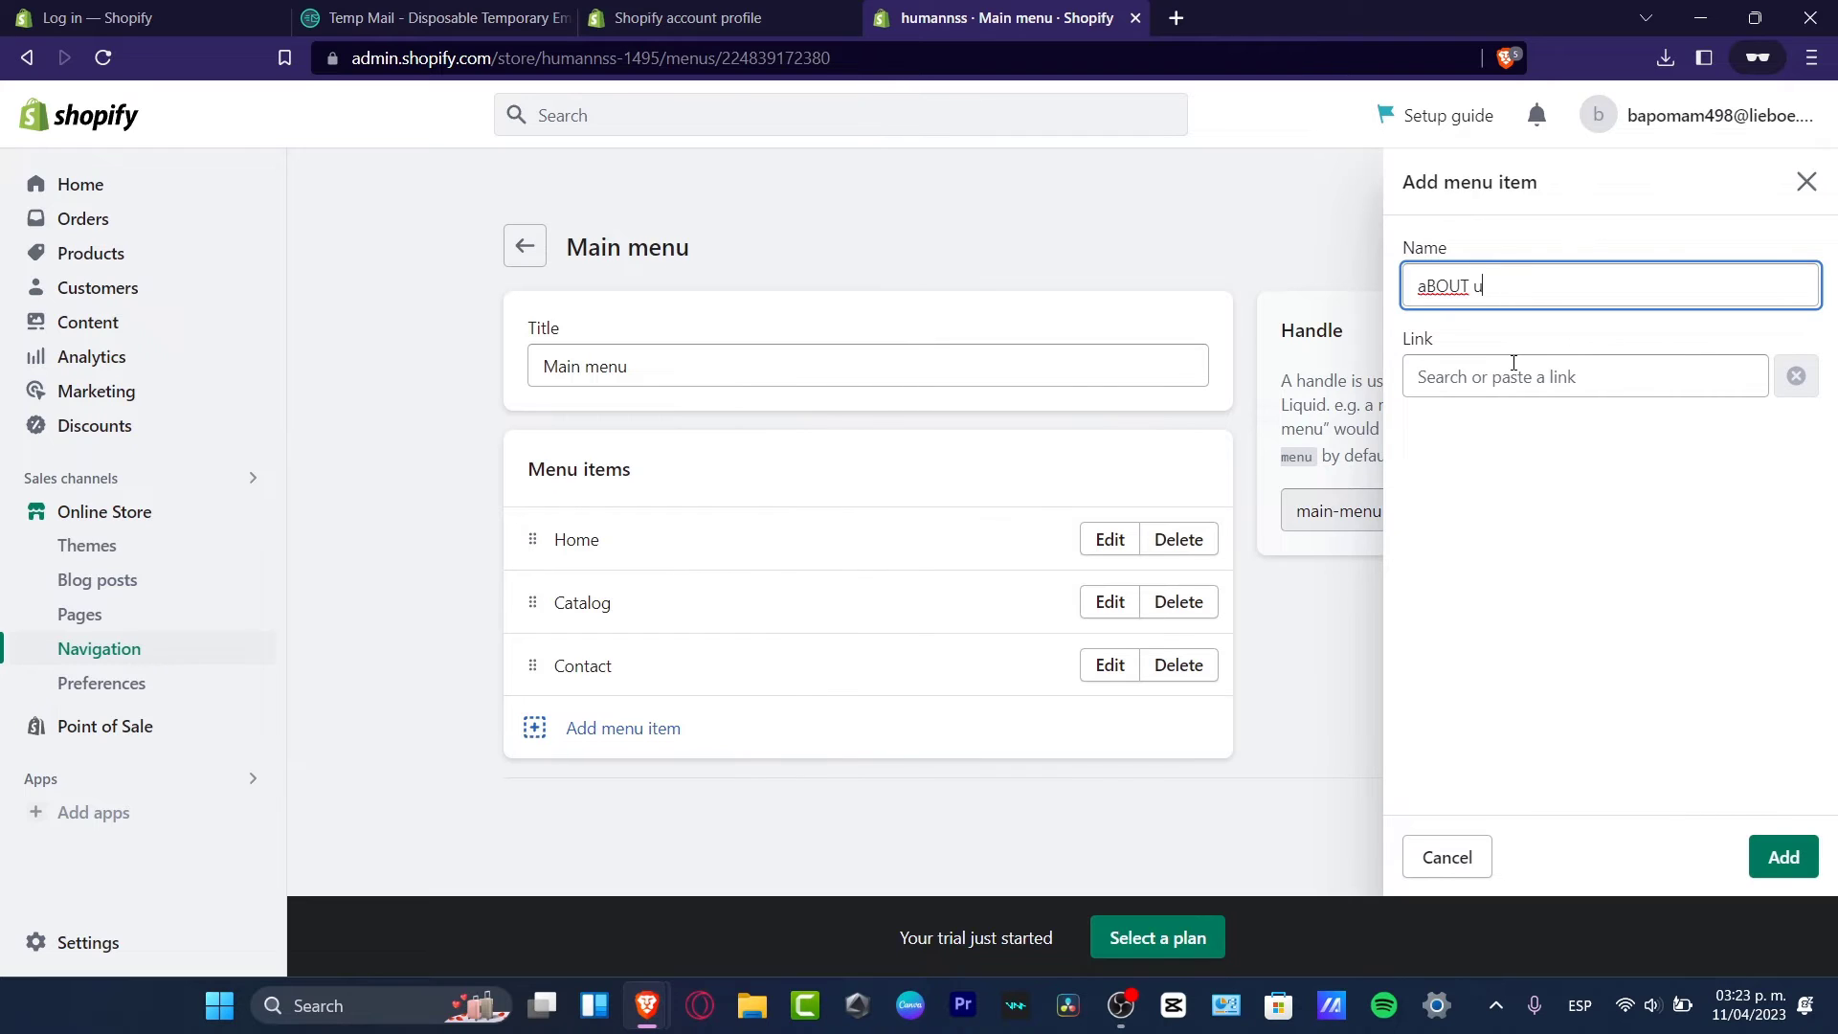
pyautogui.press('BackSpace')
pyautogui.press('BackSpace')
pyautogui.press('BackSpace')
pyautogui.press('BackSpace')
pyautogui.press('BackSpace')
pyautogui.press('BackSpace')
pyautogui.press('BackSpace')
pyautogui.write('A')
pyautogui.click(1782, 856)
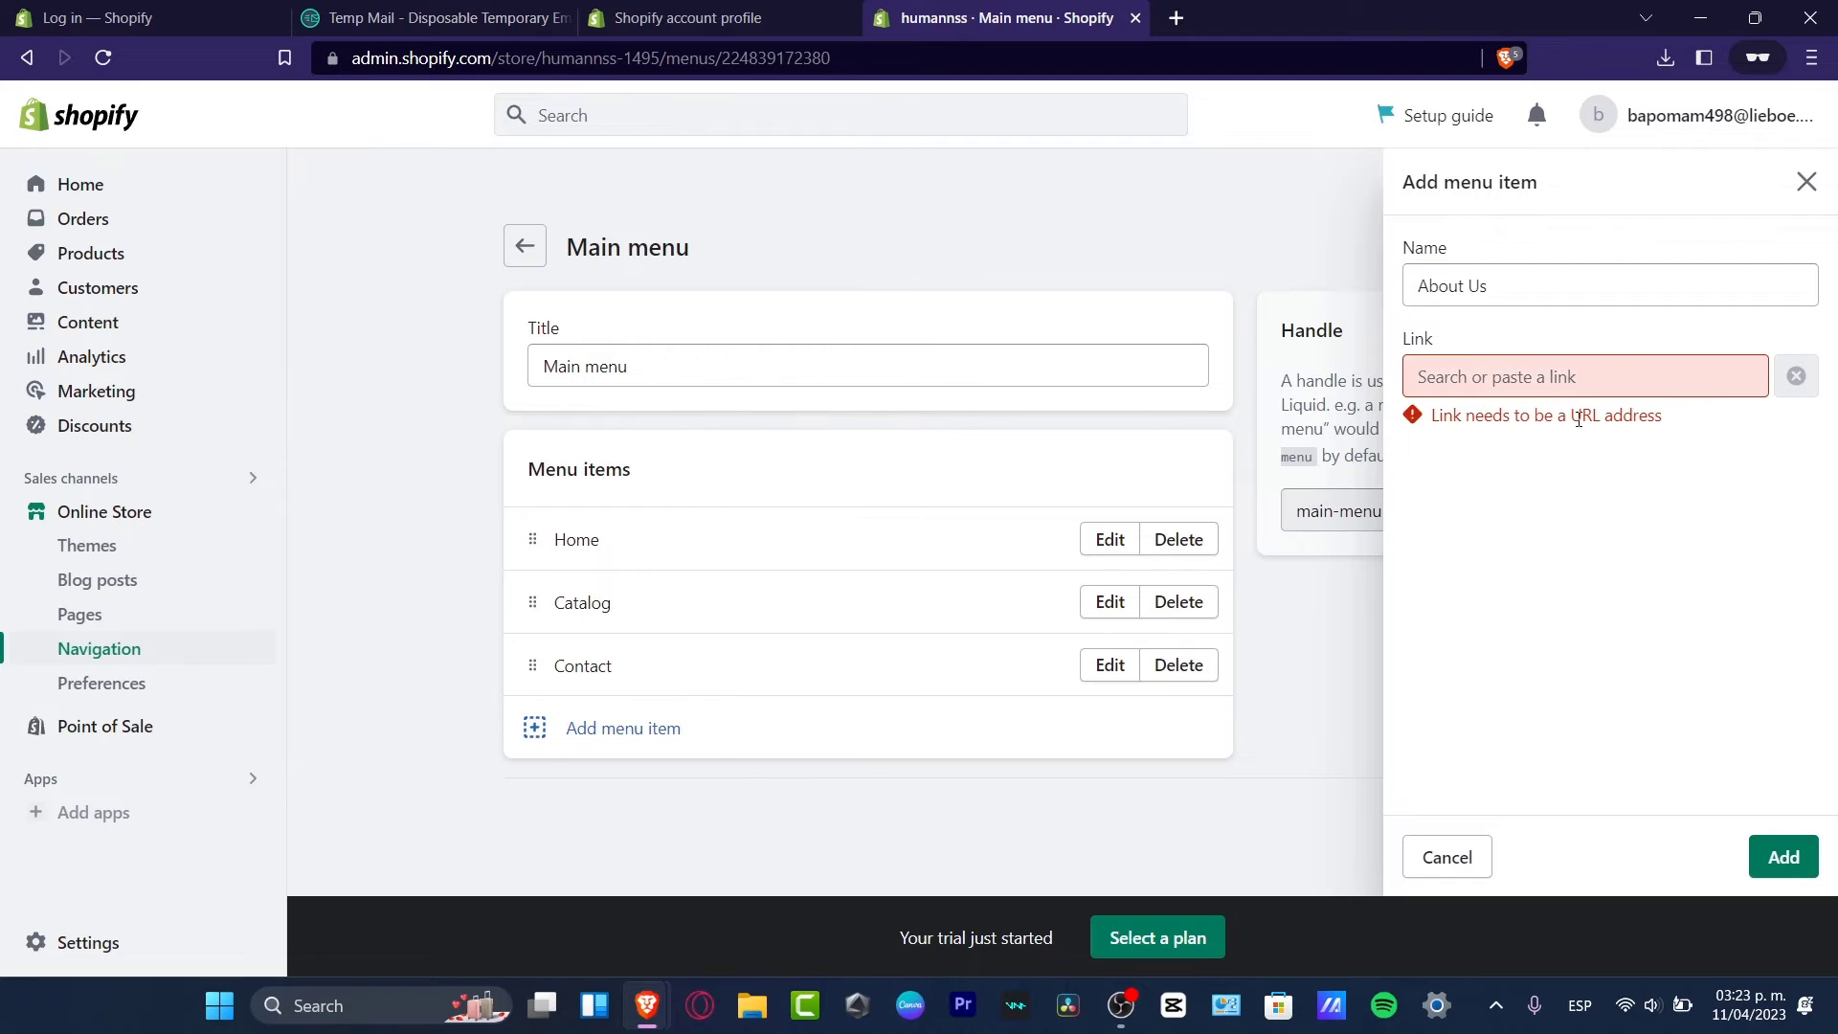
pyautogui.click(1573, 379)
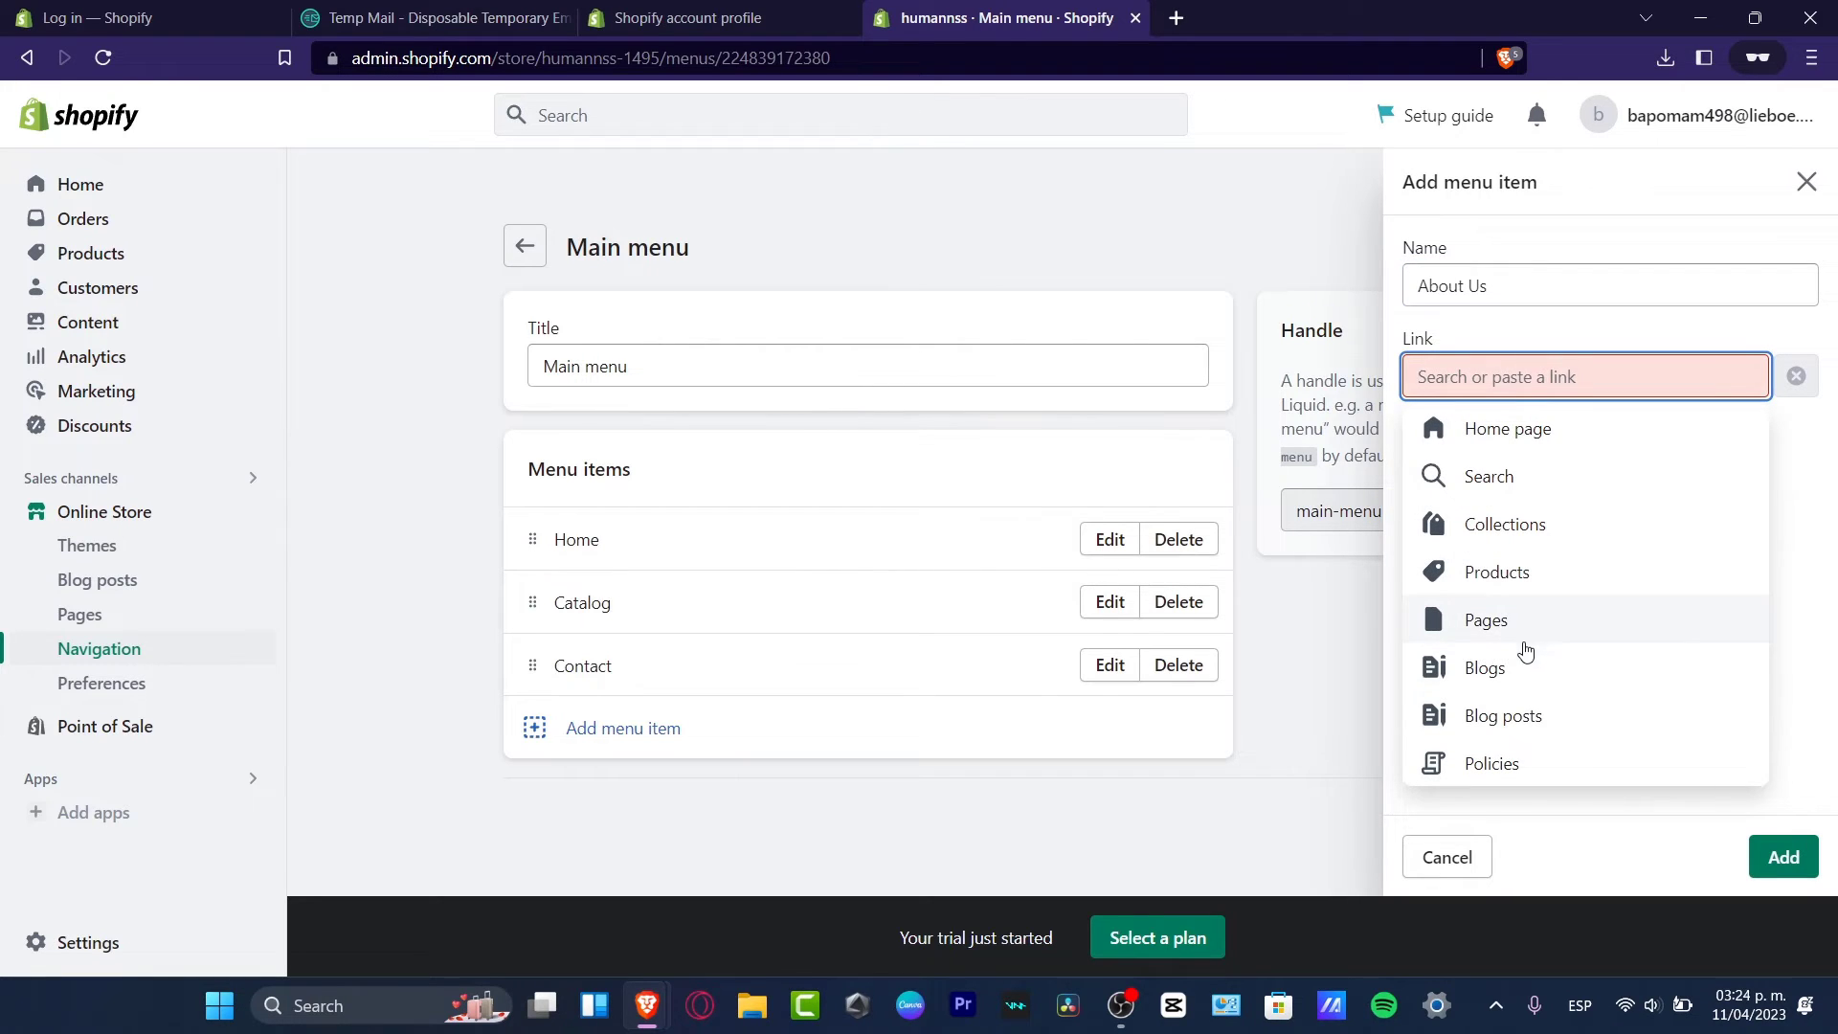
pyautogui.click(1543, 625)
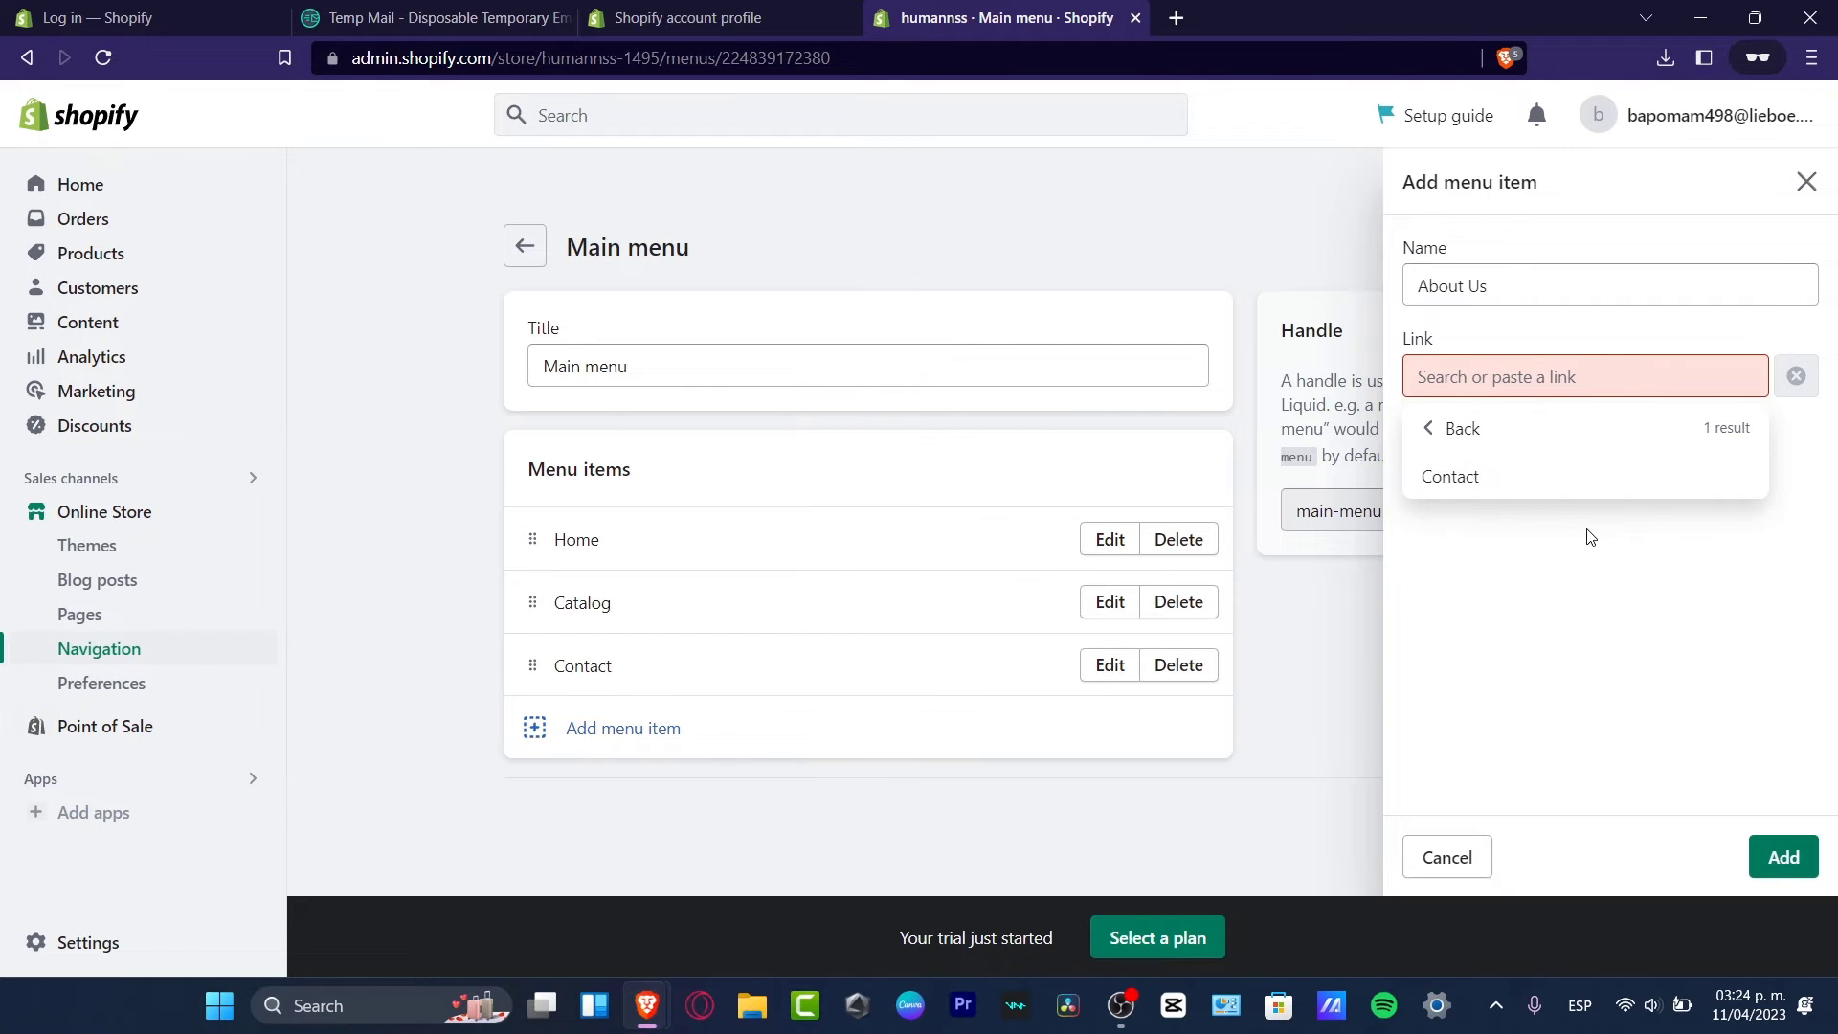
pyautogui.click(1564, 570)
pyautogui.click(1807, 180)
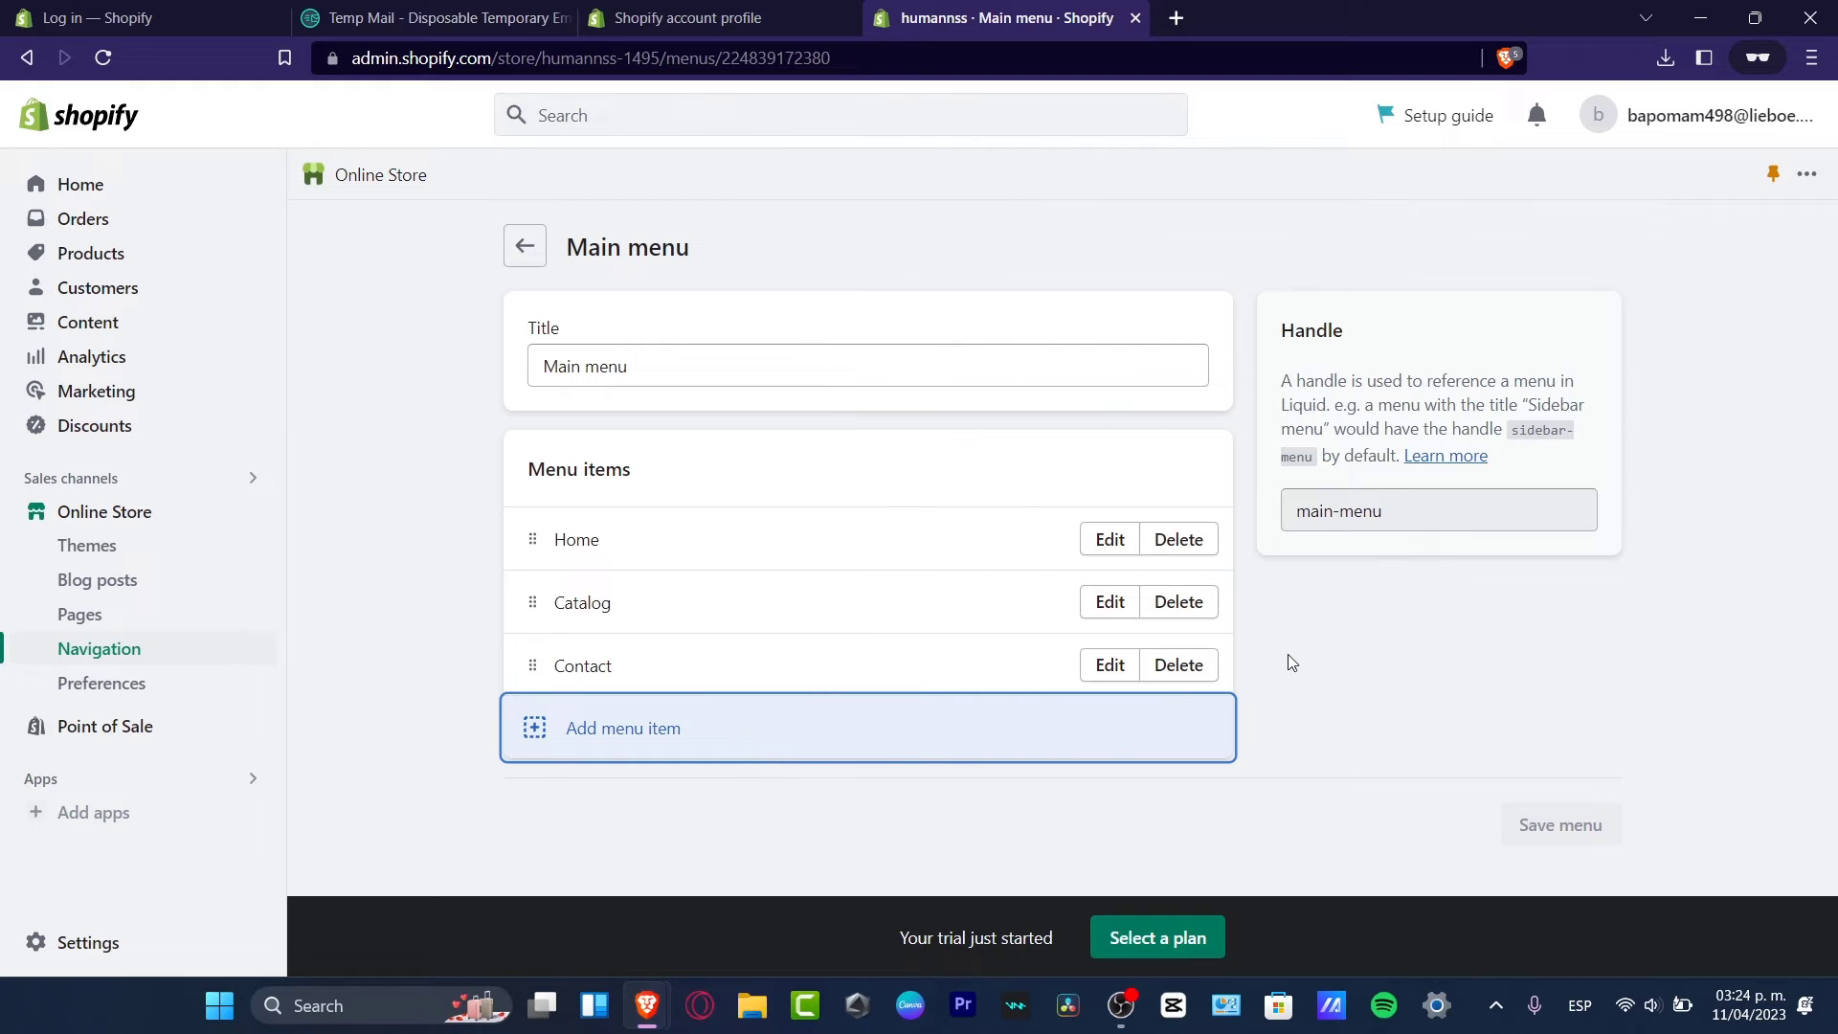
# Step: Create a store page titled "About Us" with the content "this is just an example"
pyautogui.click(127, 619)
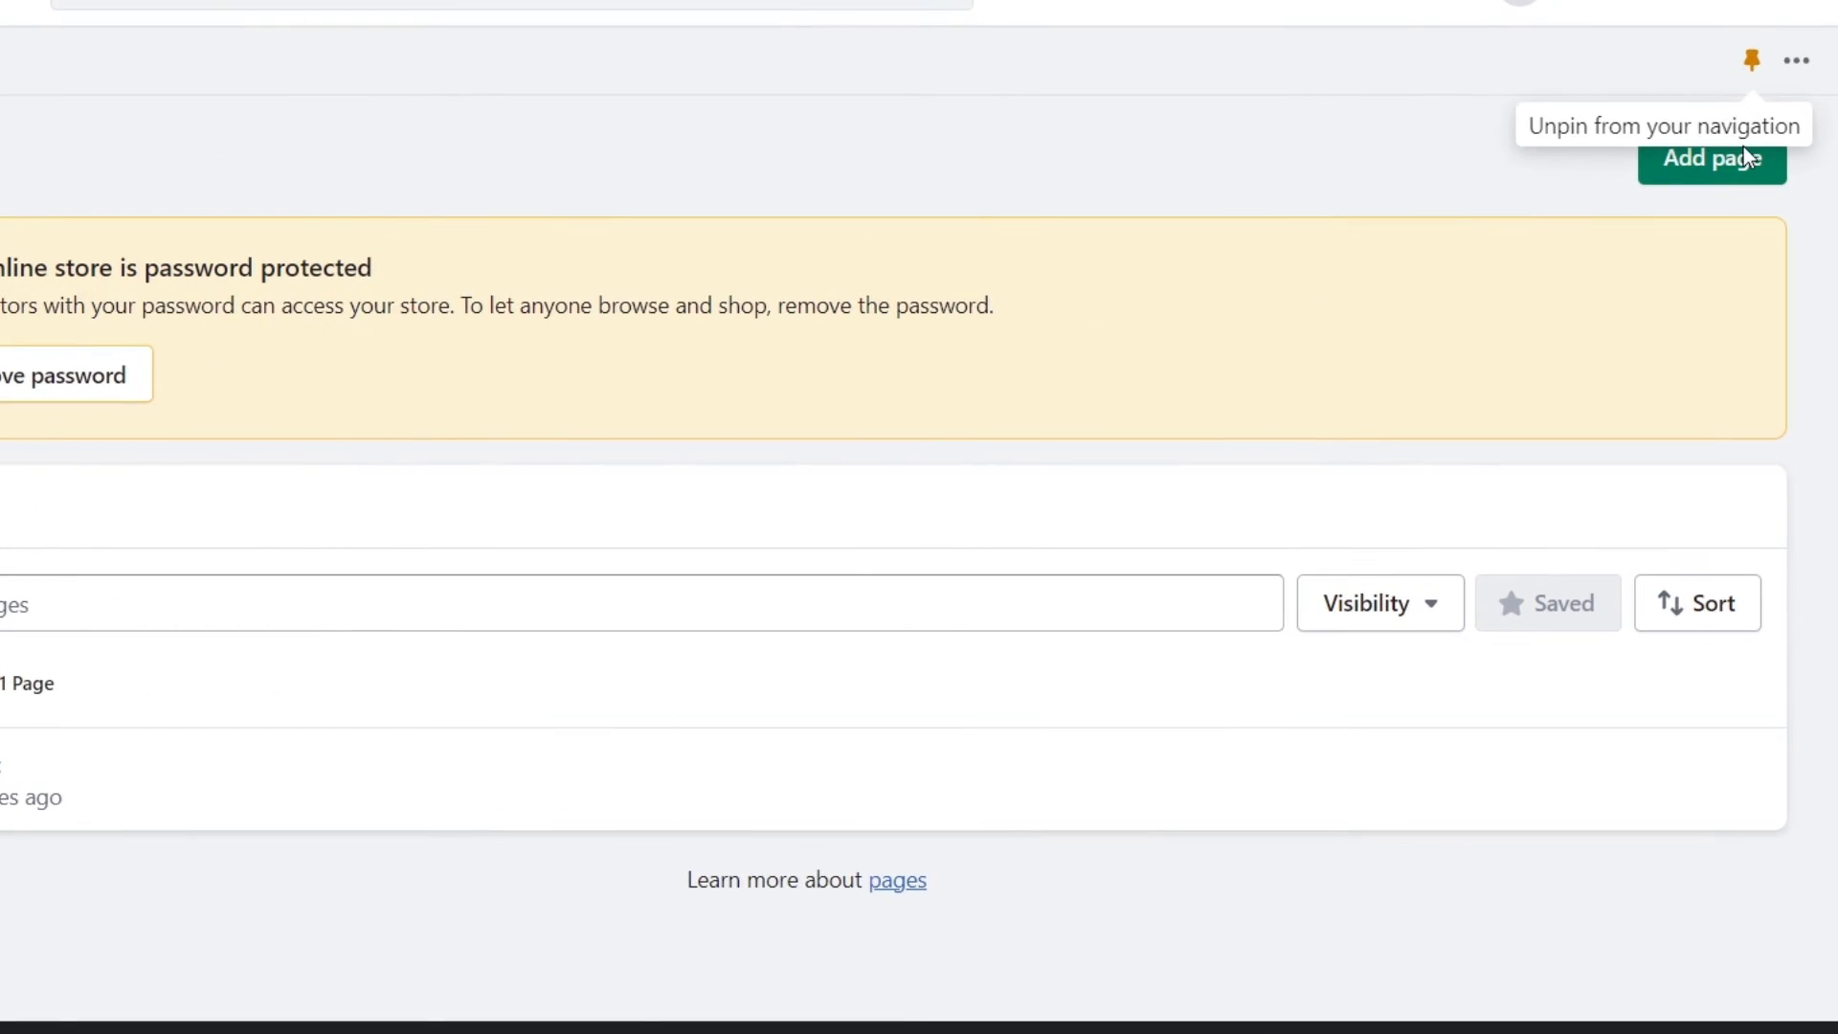
pyautogui.click(1723, 173)
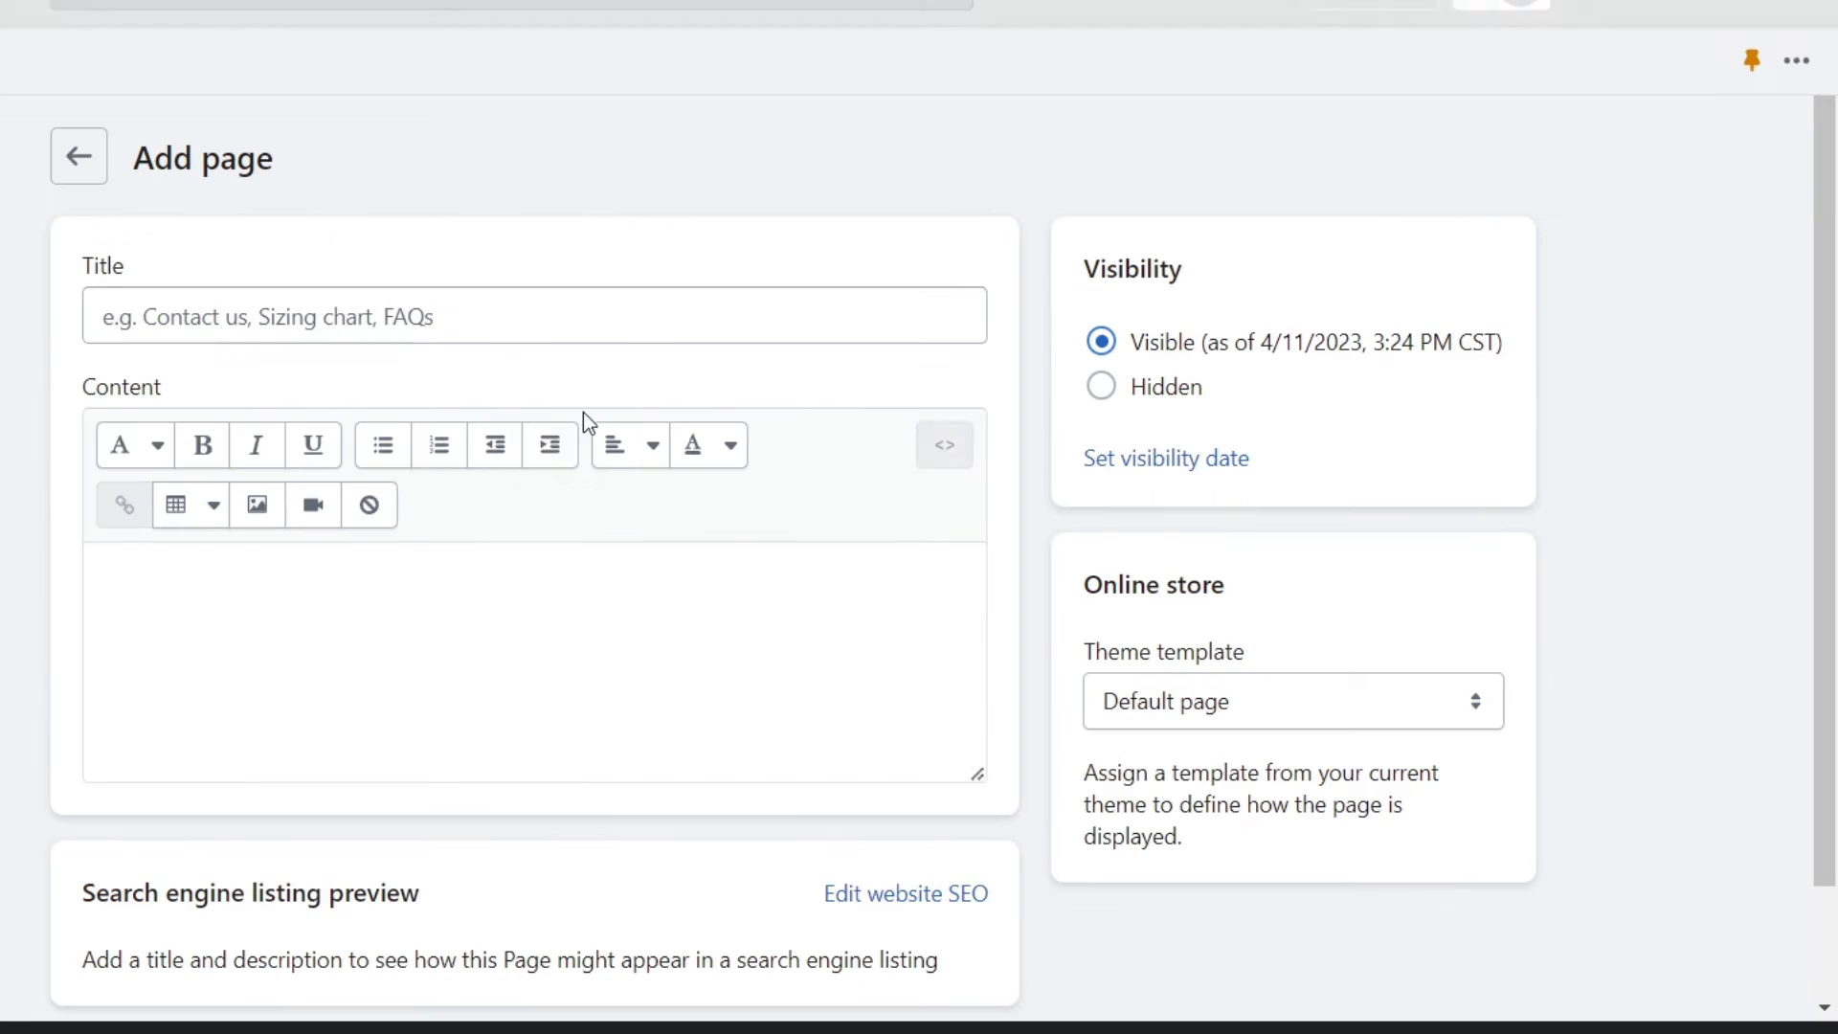
pyautogui.click(439, 319)
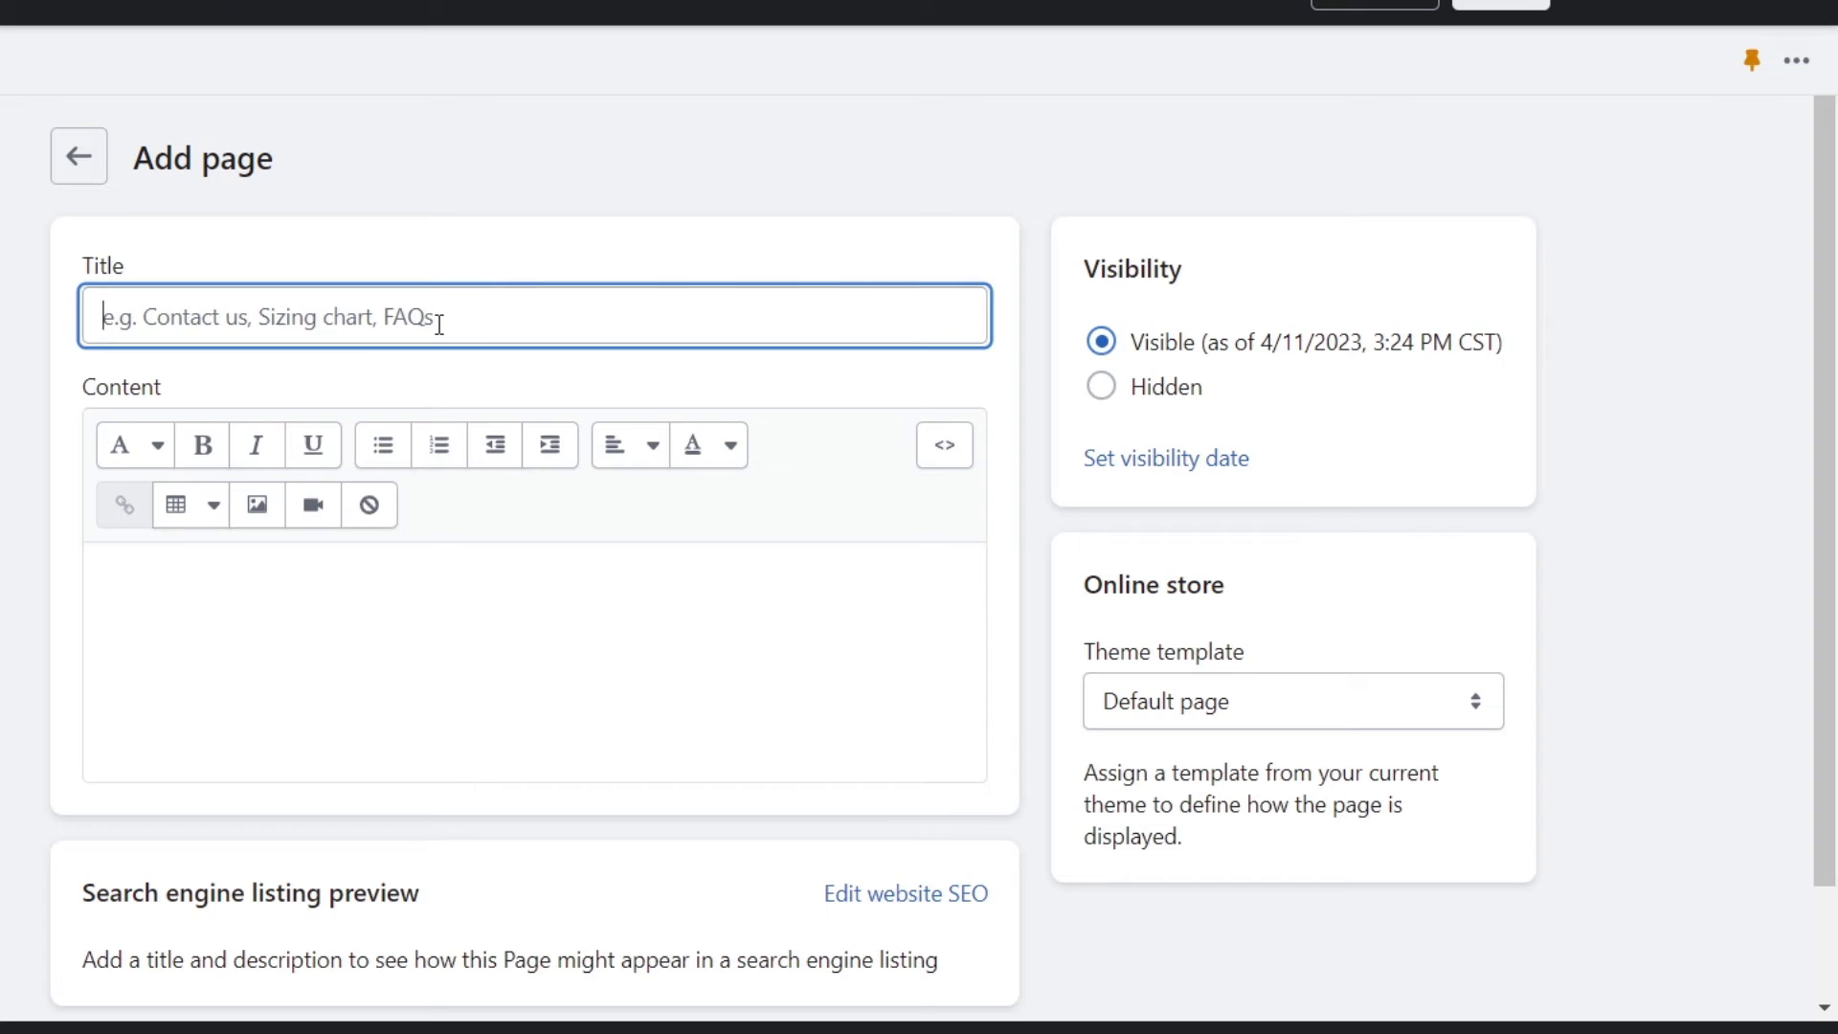
pyautogui.write('About Us')
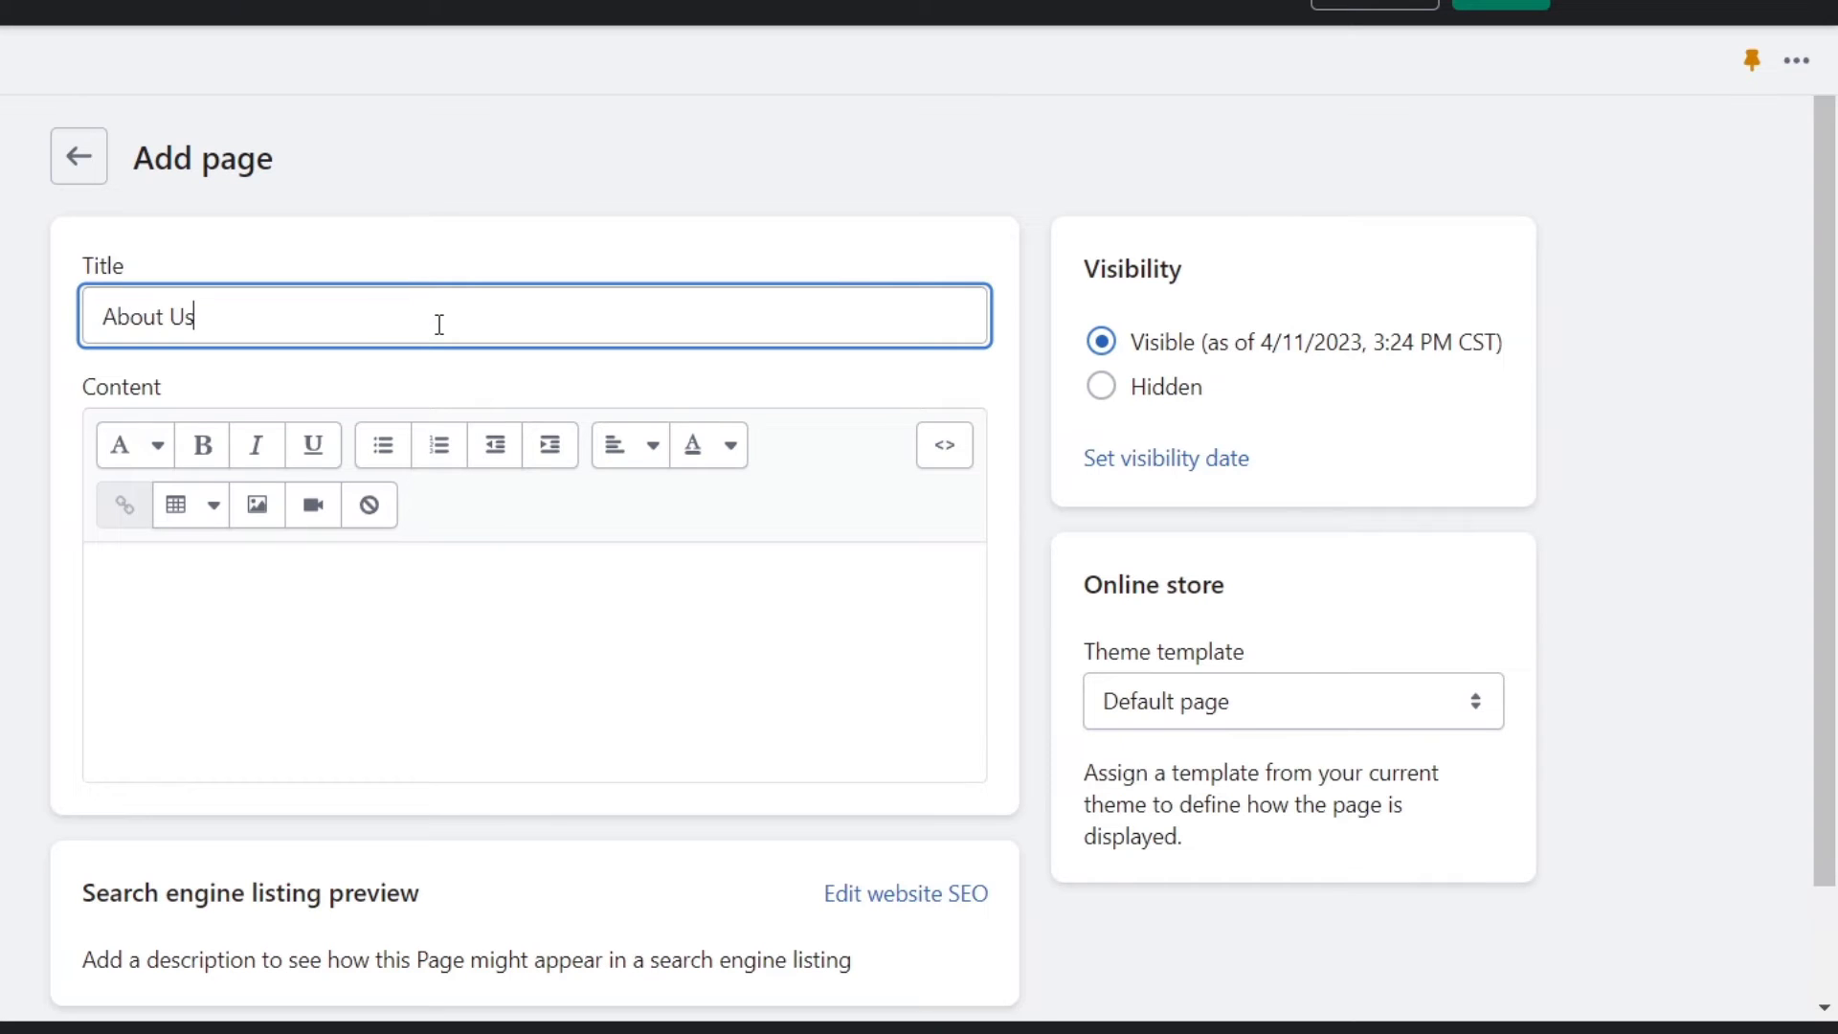
pyautogui.click(546, 652)
pyautogui.write('thi')
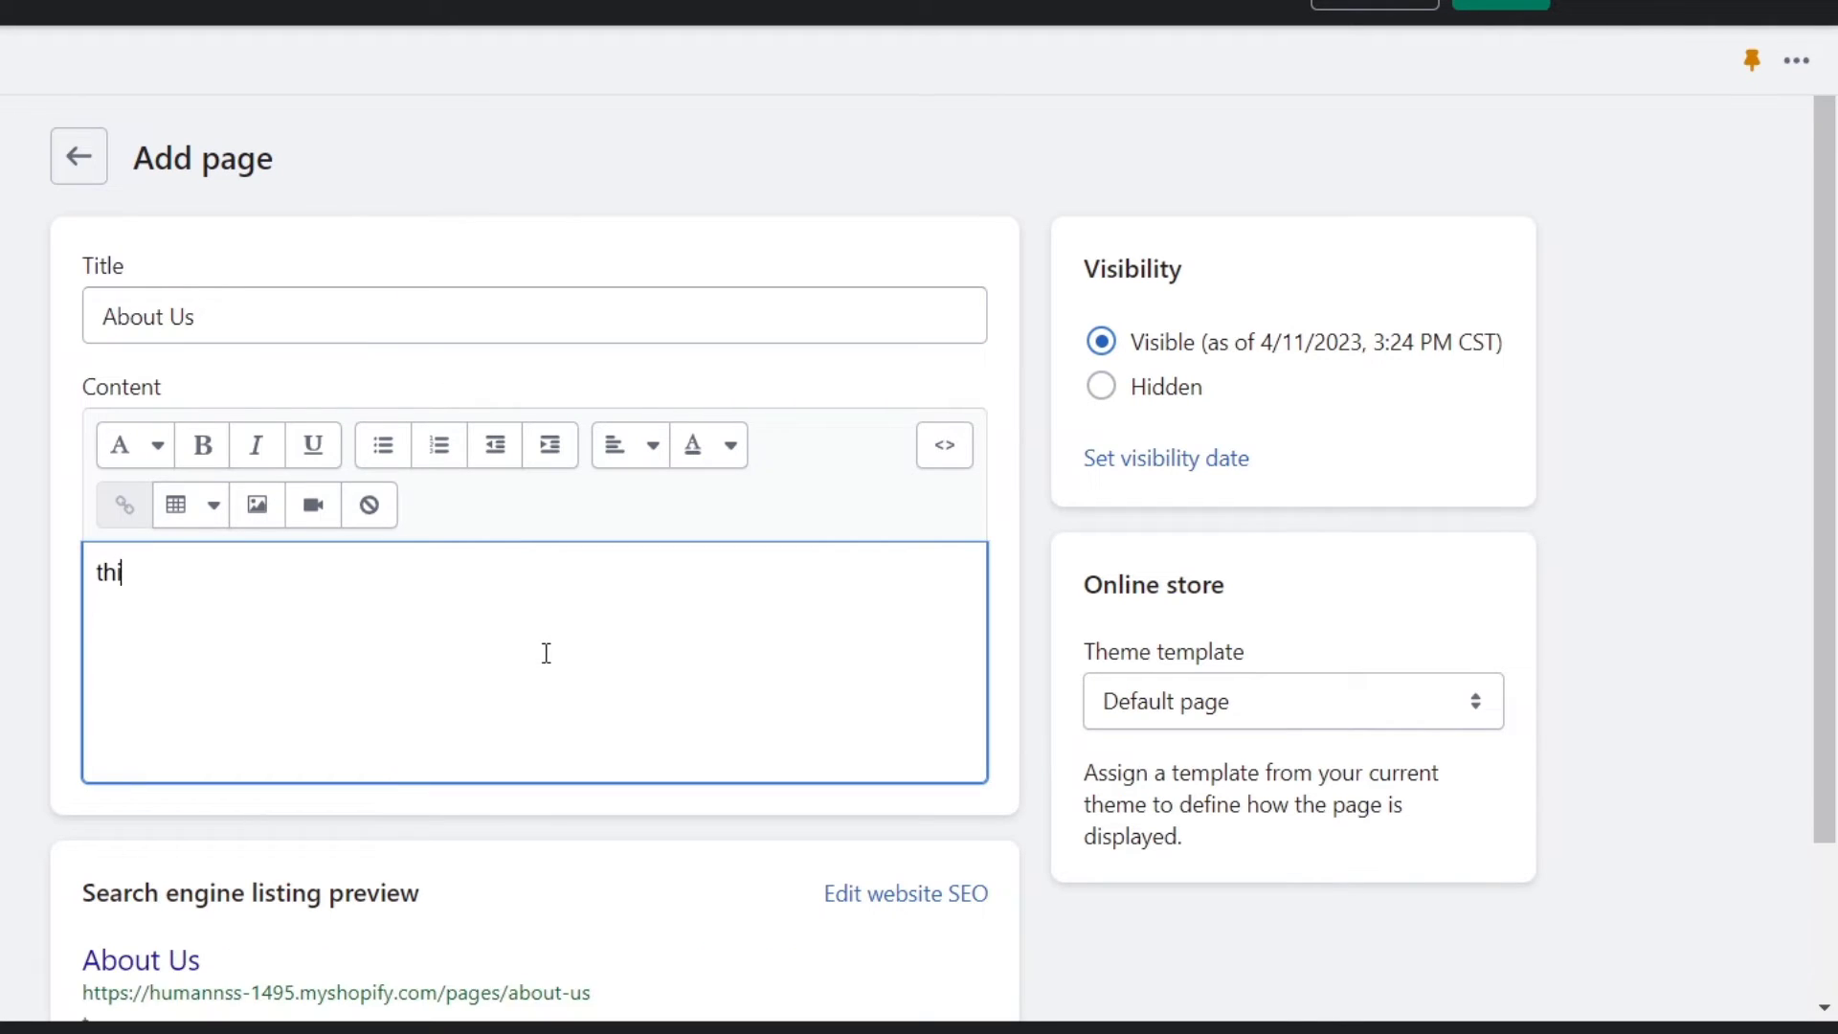
pyautogui.write('s is just an example')
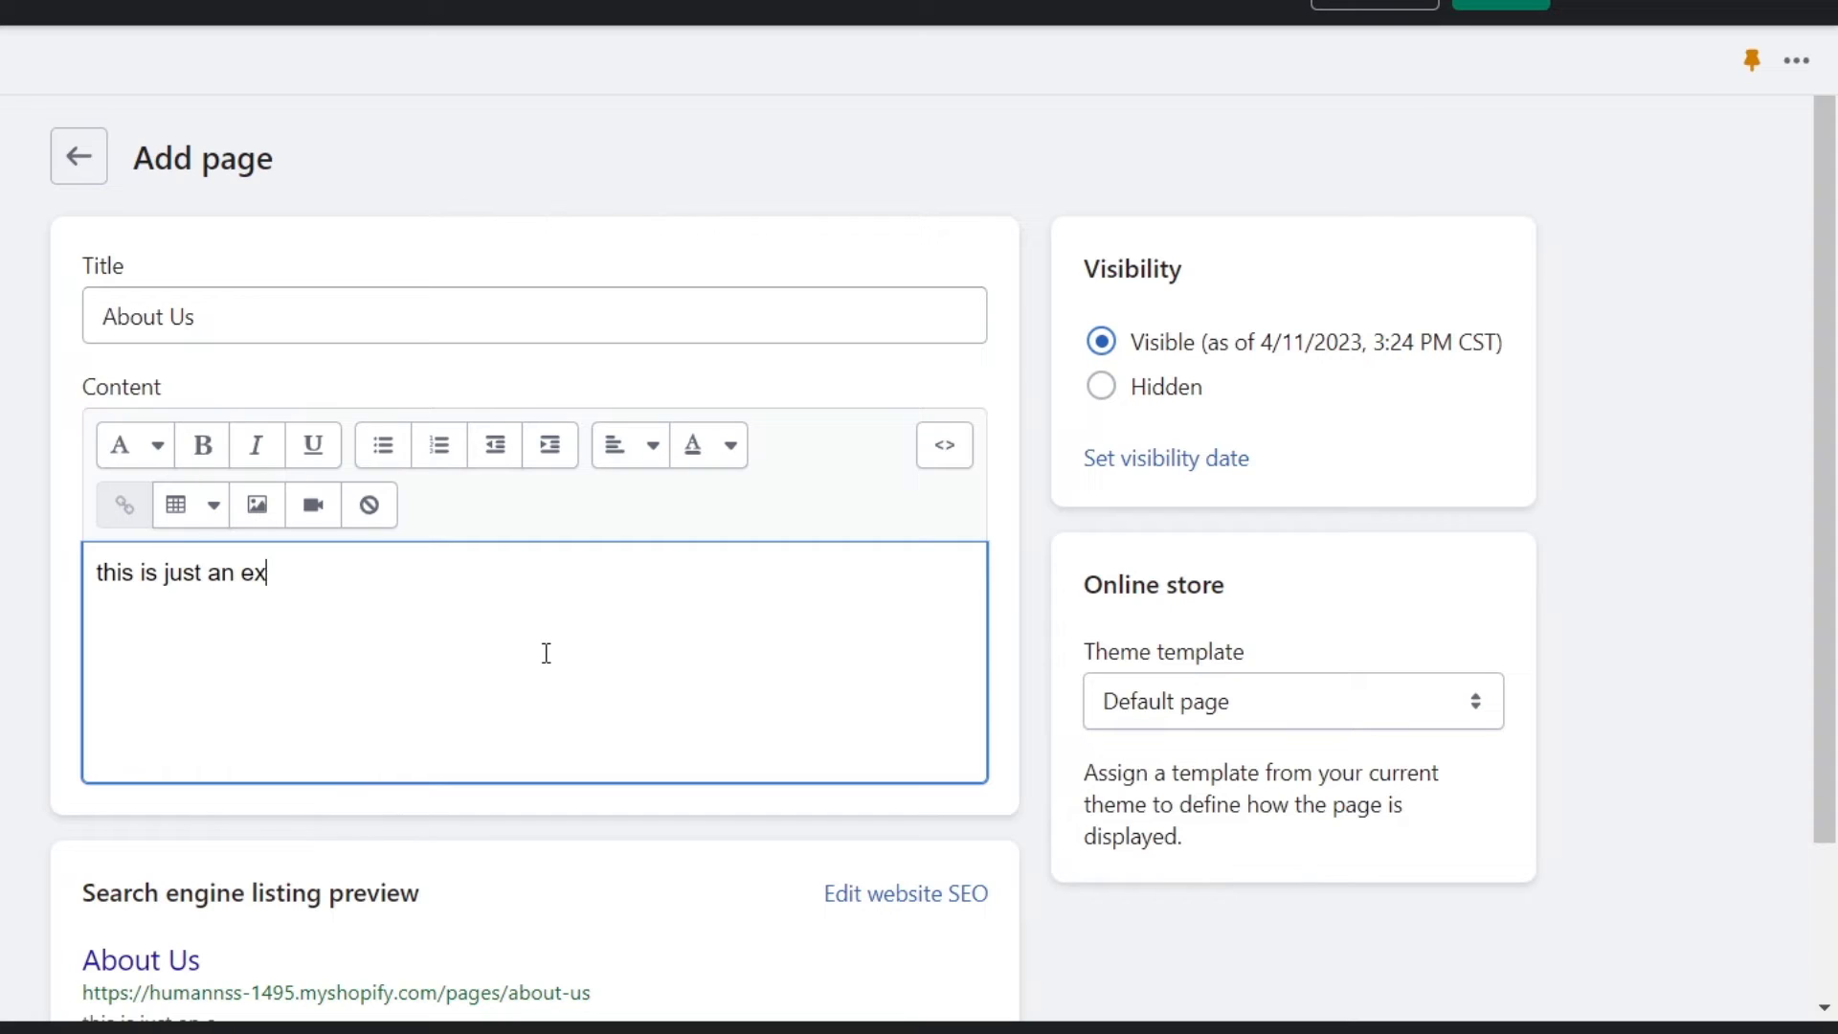
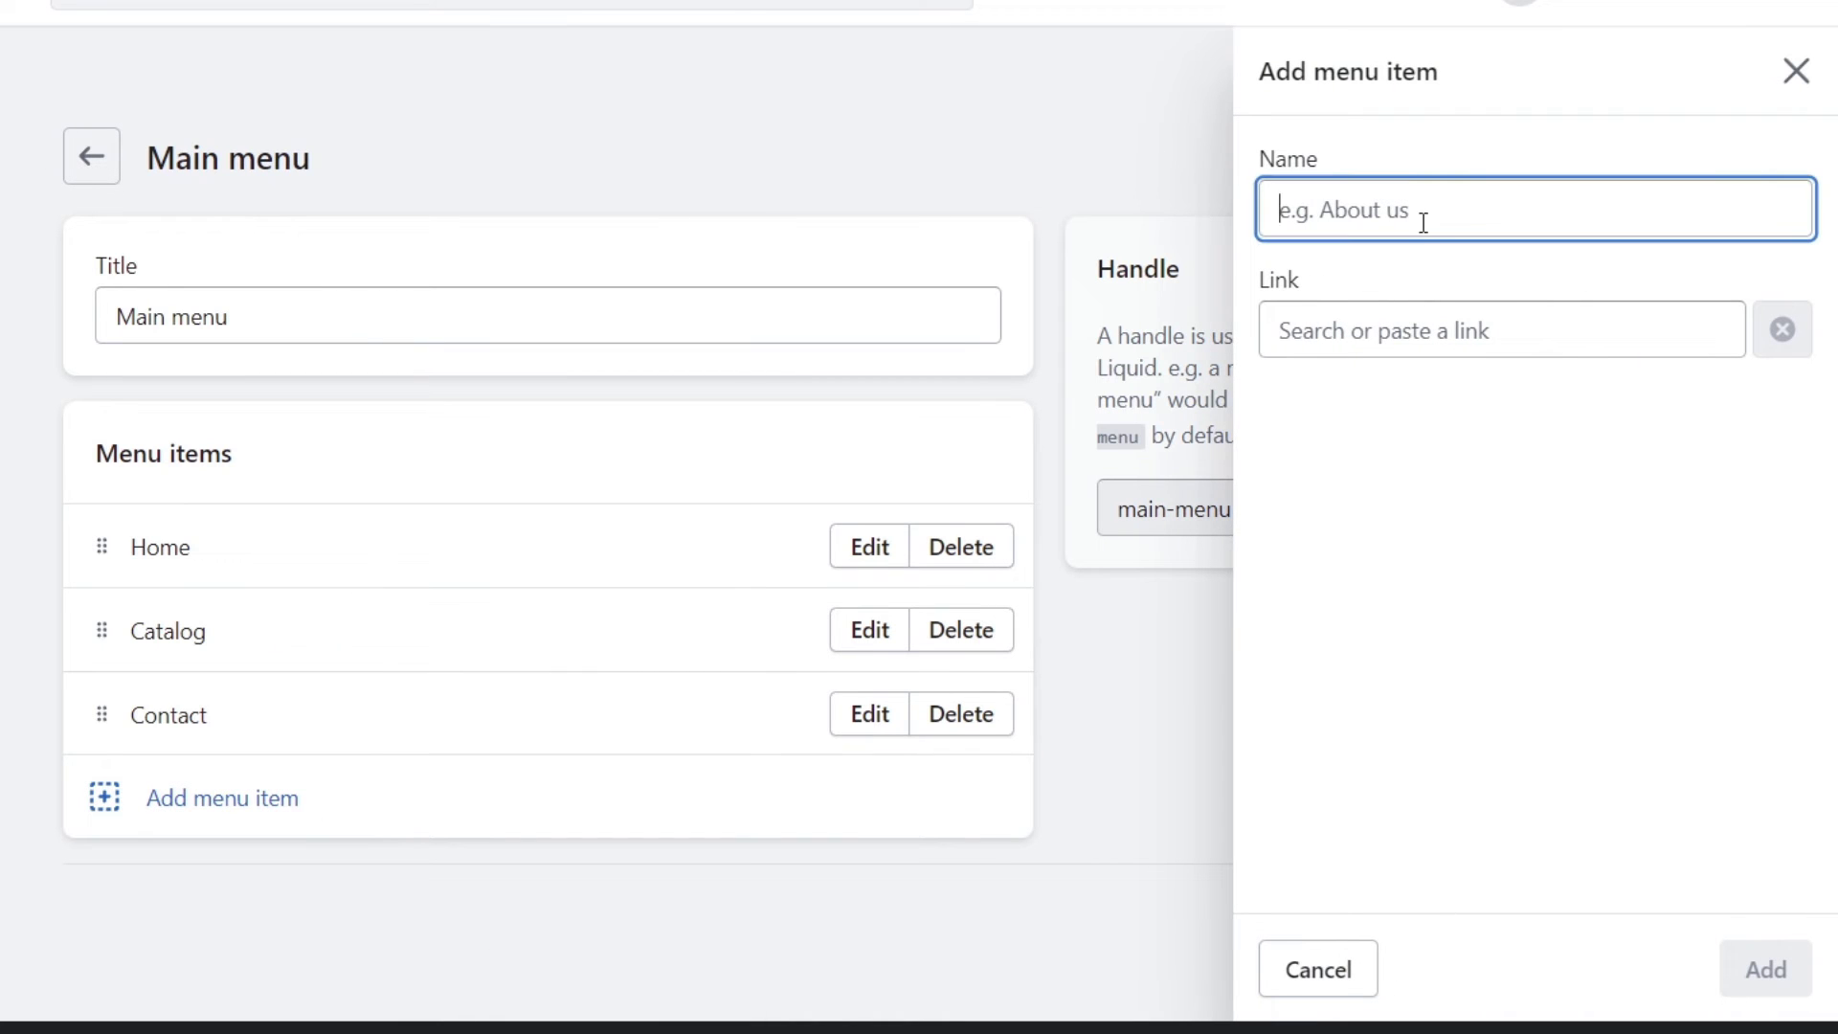
# Step: Add an "About us" item to the main menu and save the menu
pyautogui.write('About us')
pyautogui.press('Return')
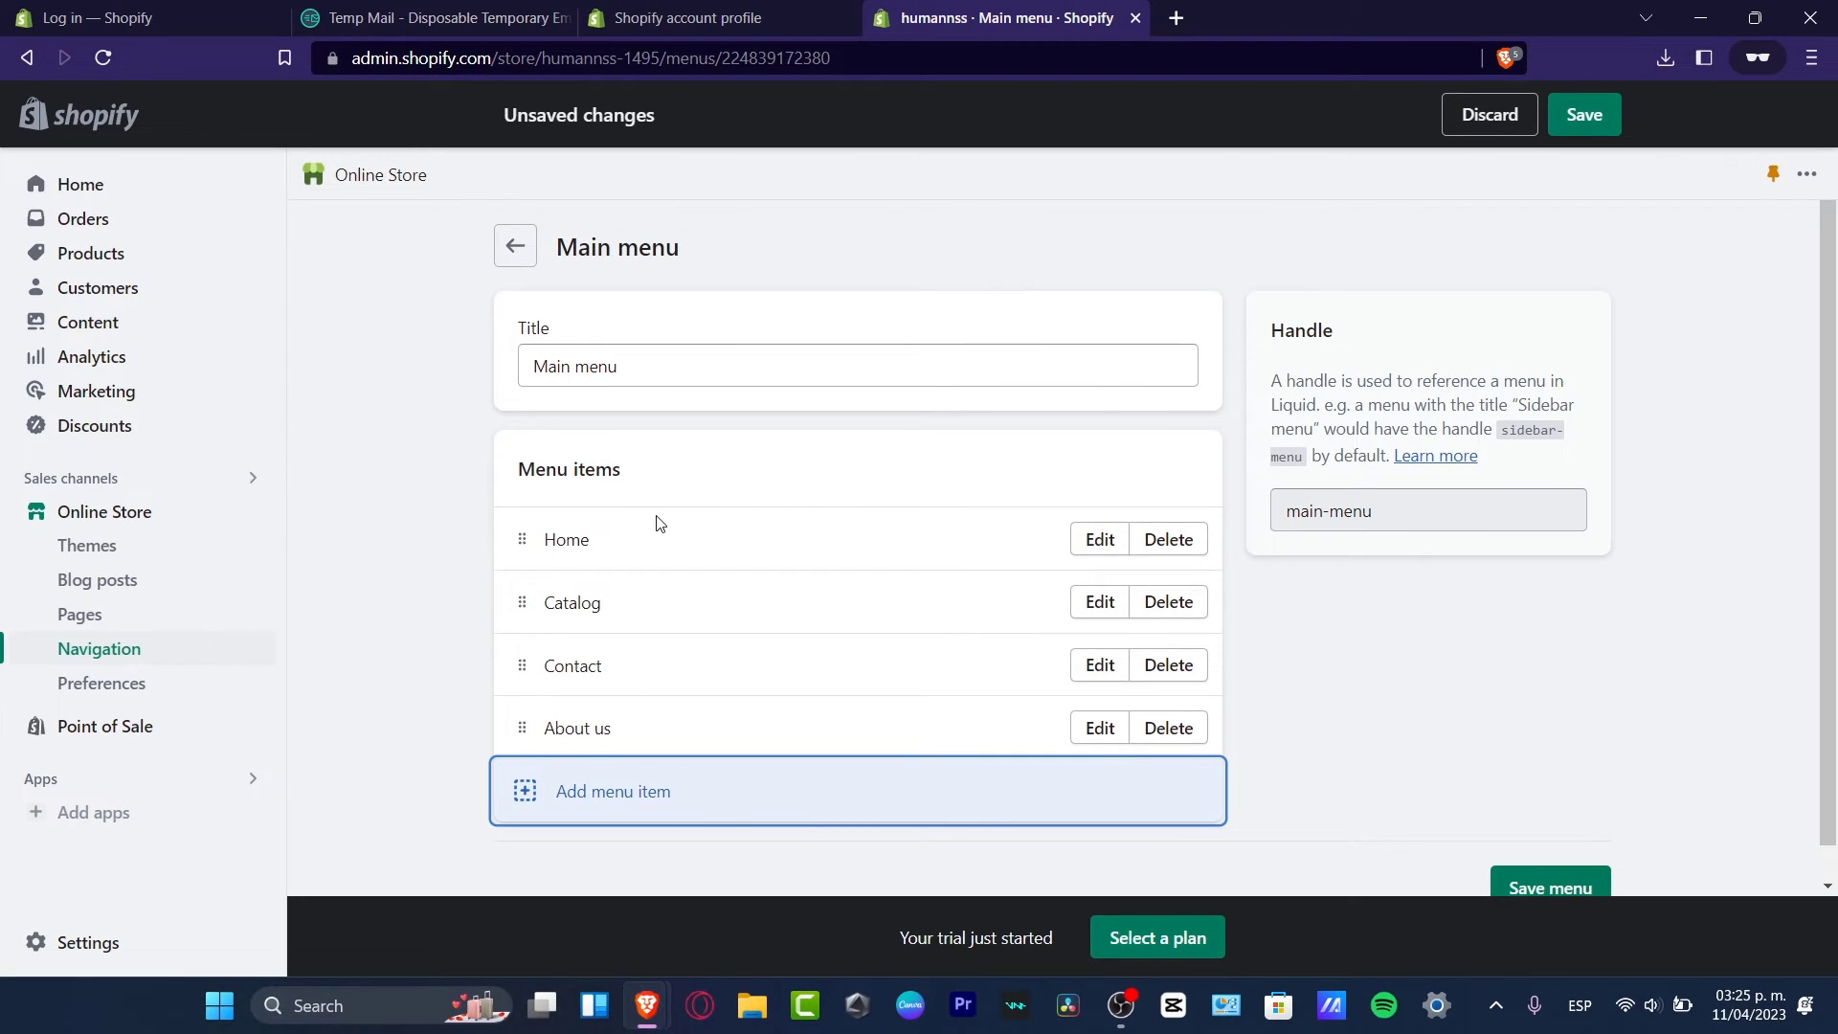
pyautogui.click(101, 614)
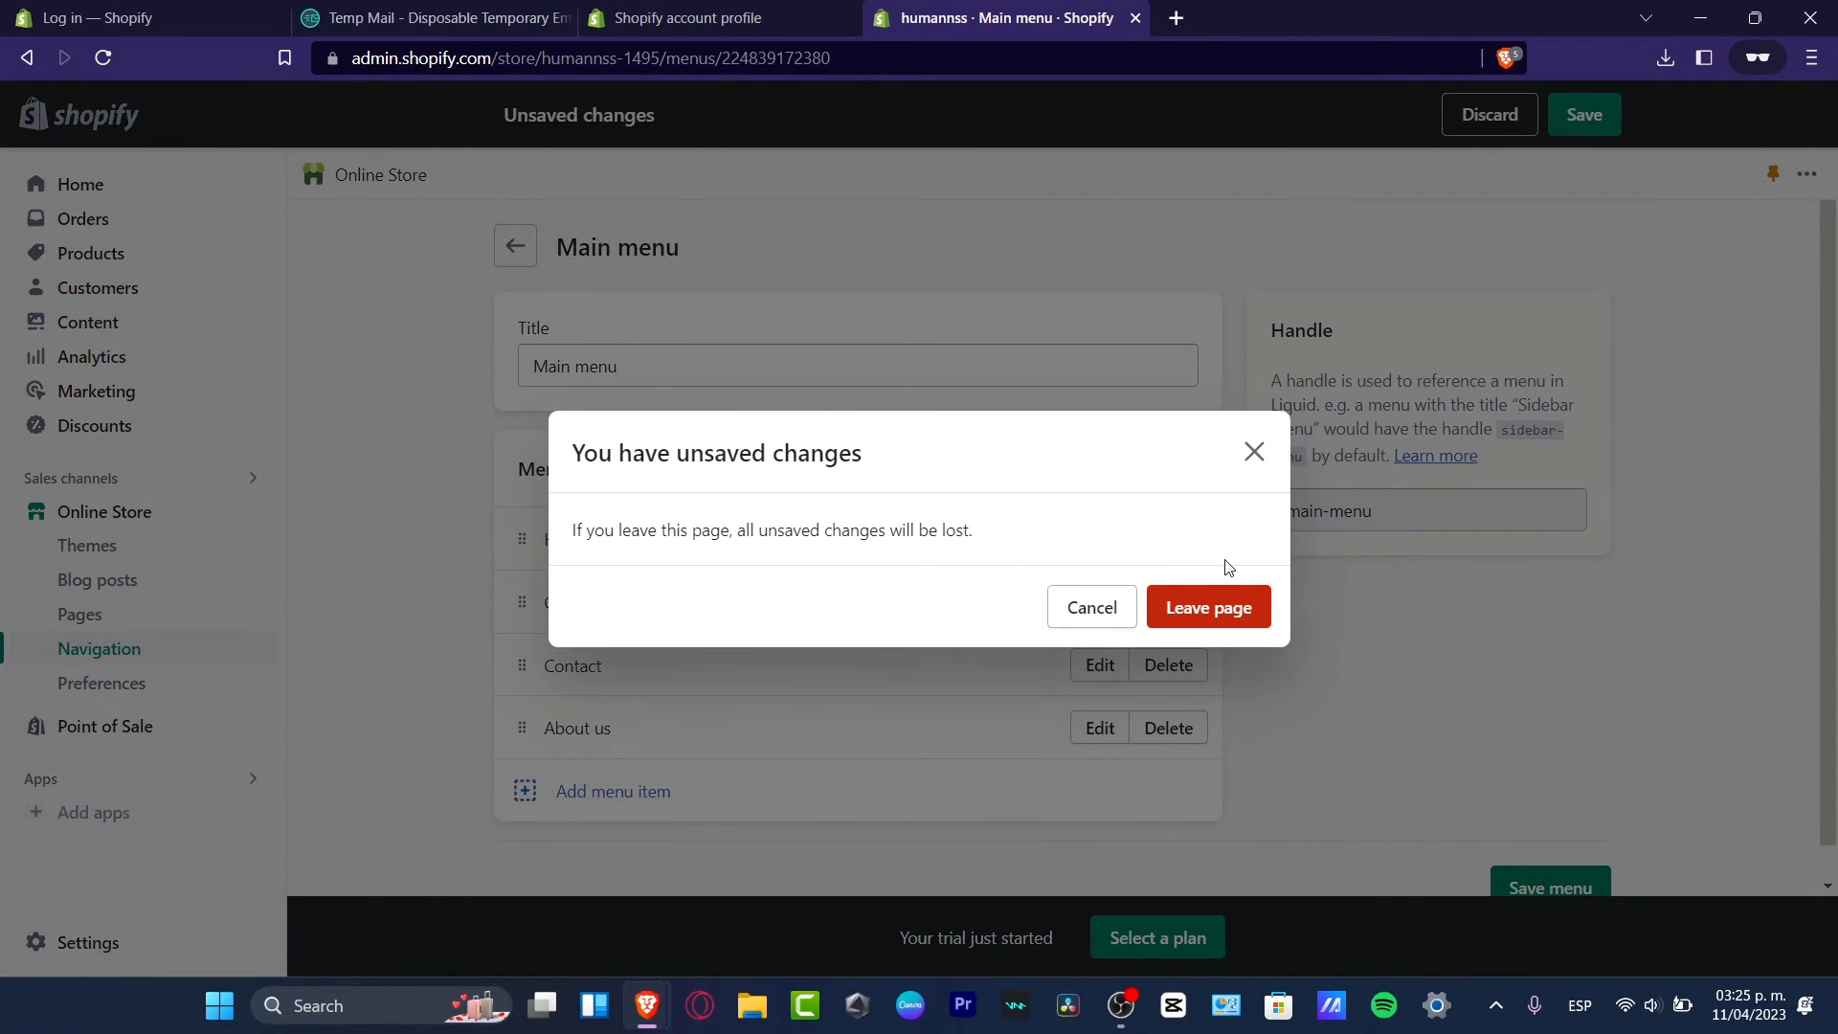
pyautogui.click(1084, 610)
pyautogui.click(1604, 115)
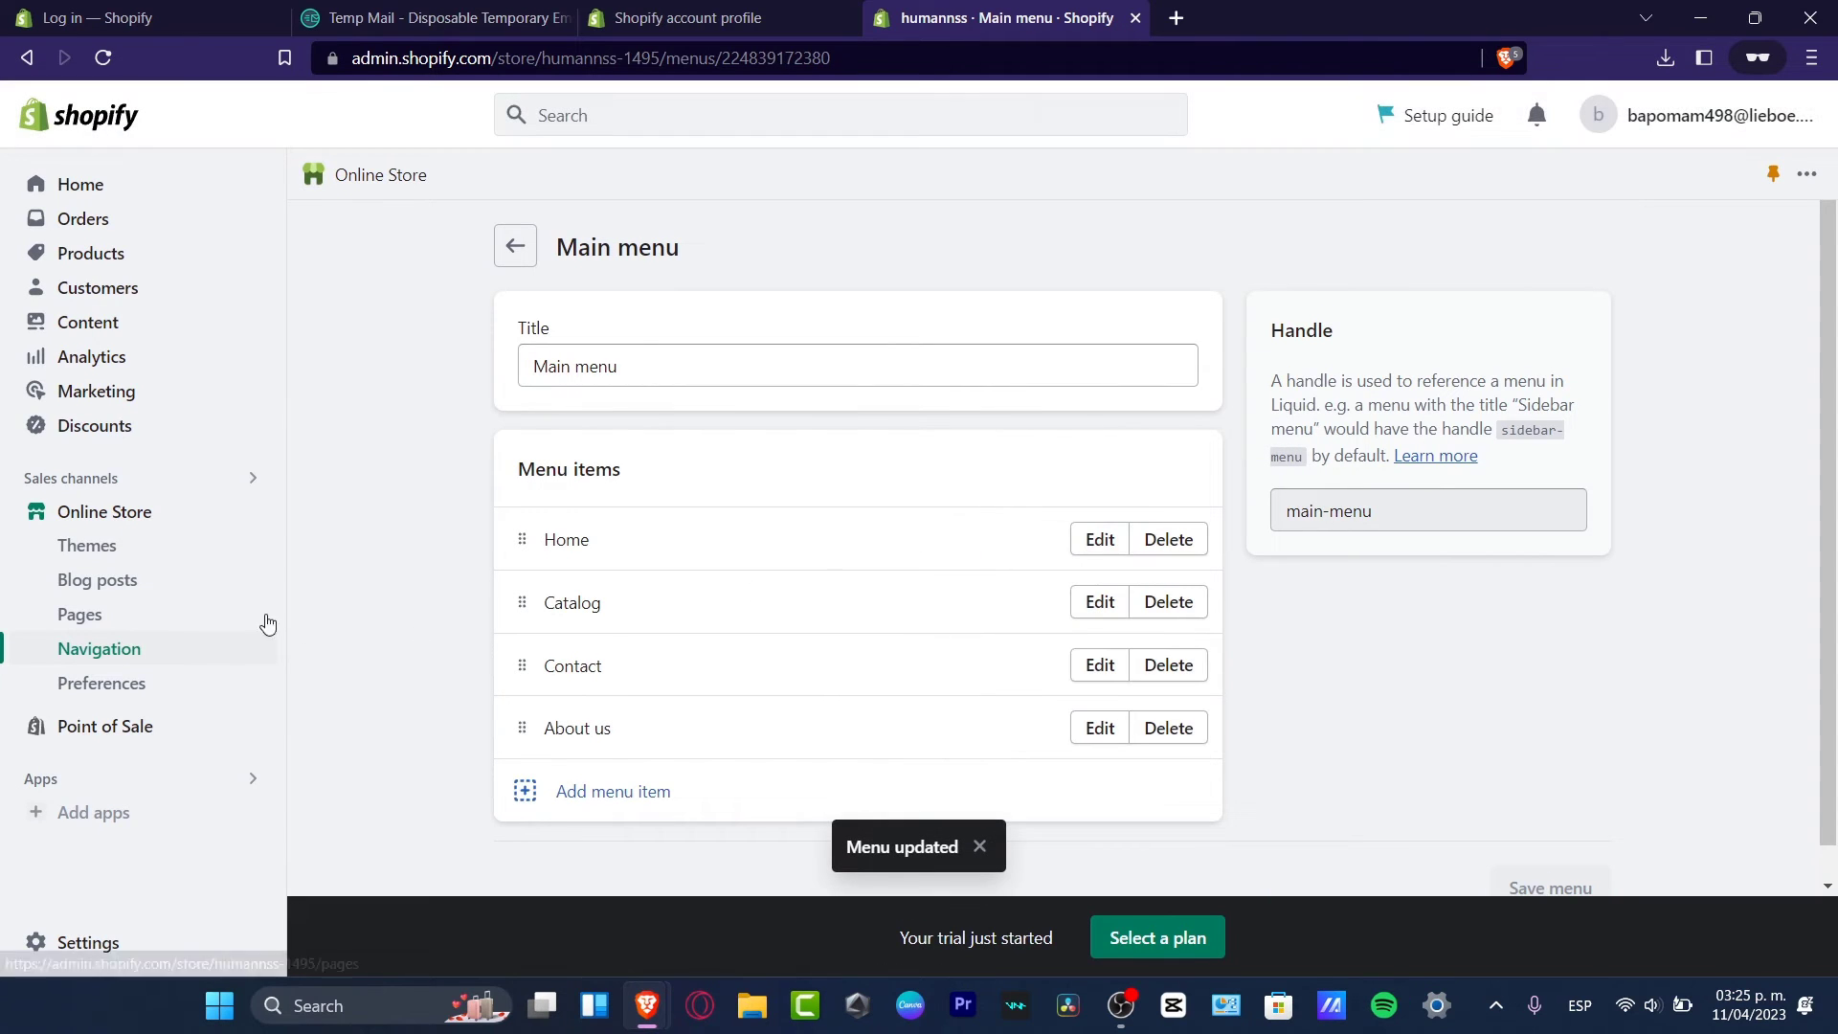
# Step: Start a new post in the online store's blog and enter its title
pyautogui.click(115, 579)
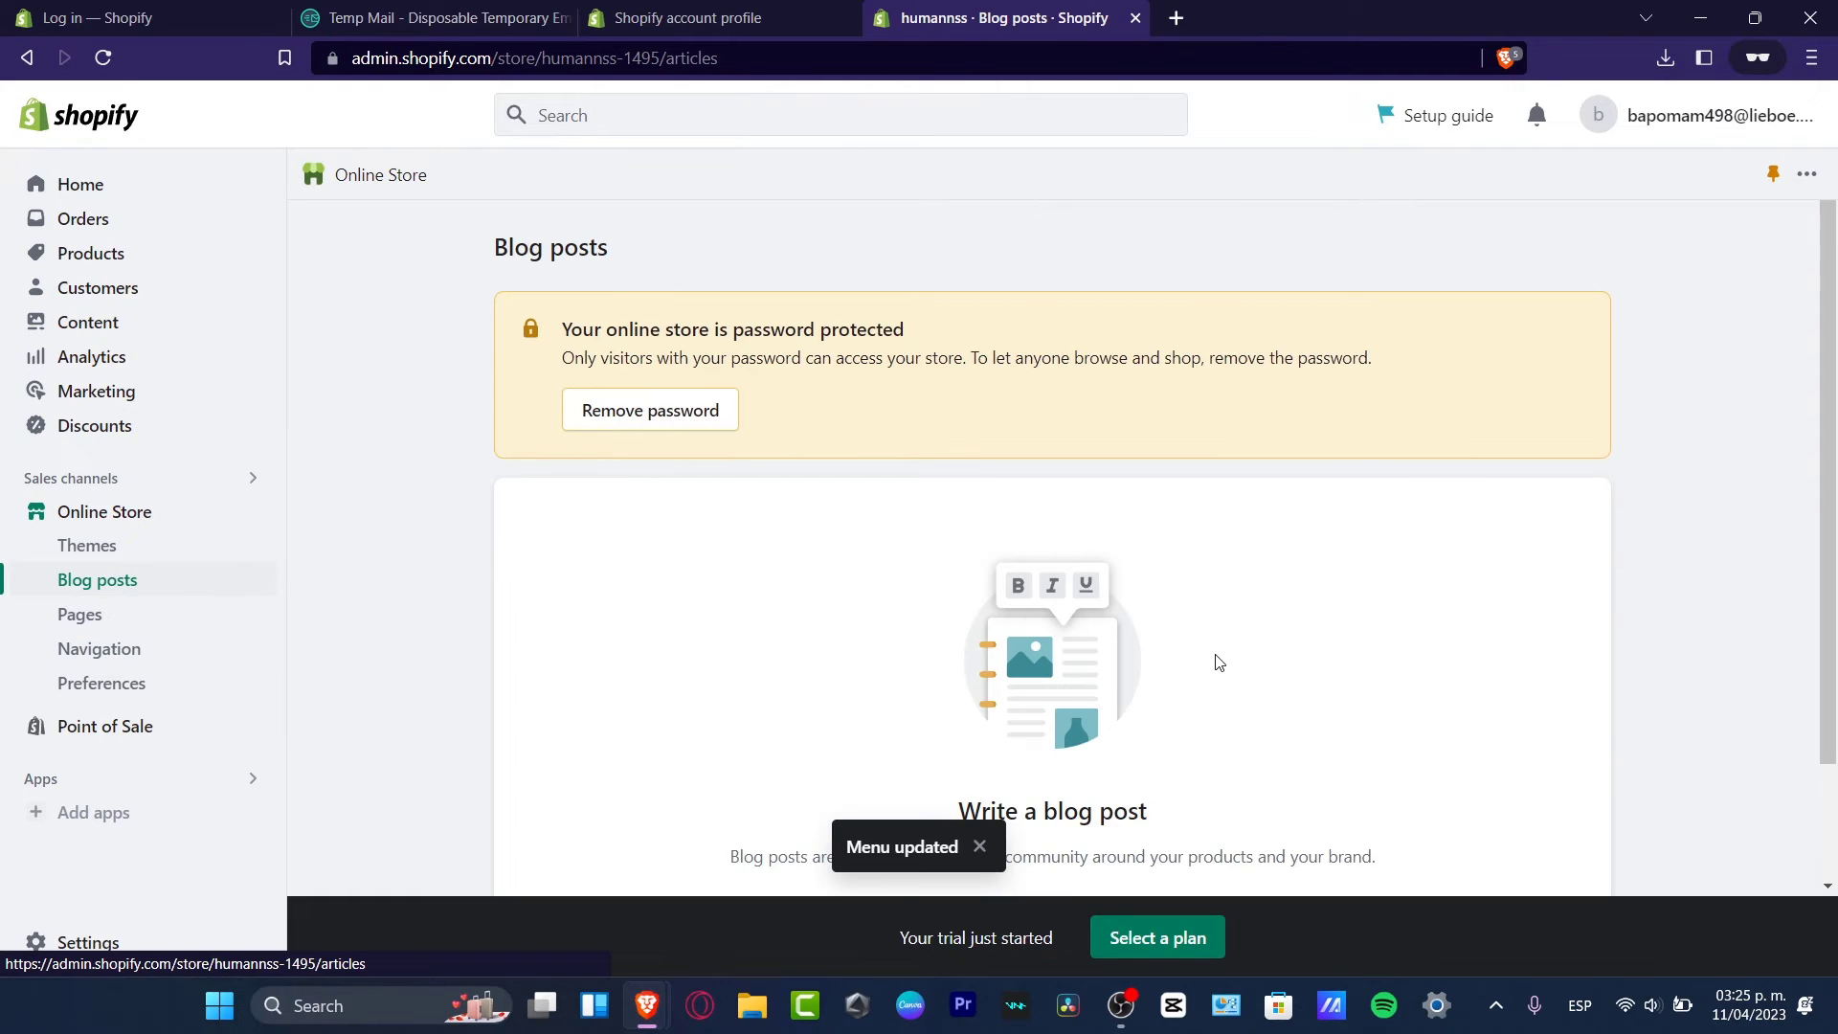
pyautogui.scroll(-2, 1215, 660)
pyautogui.click(1089, 777)
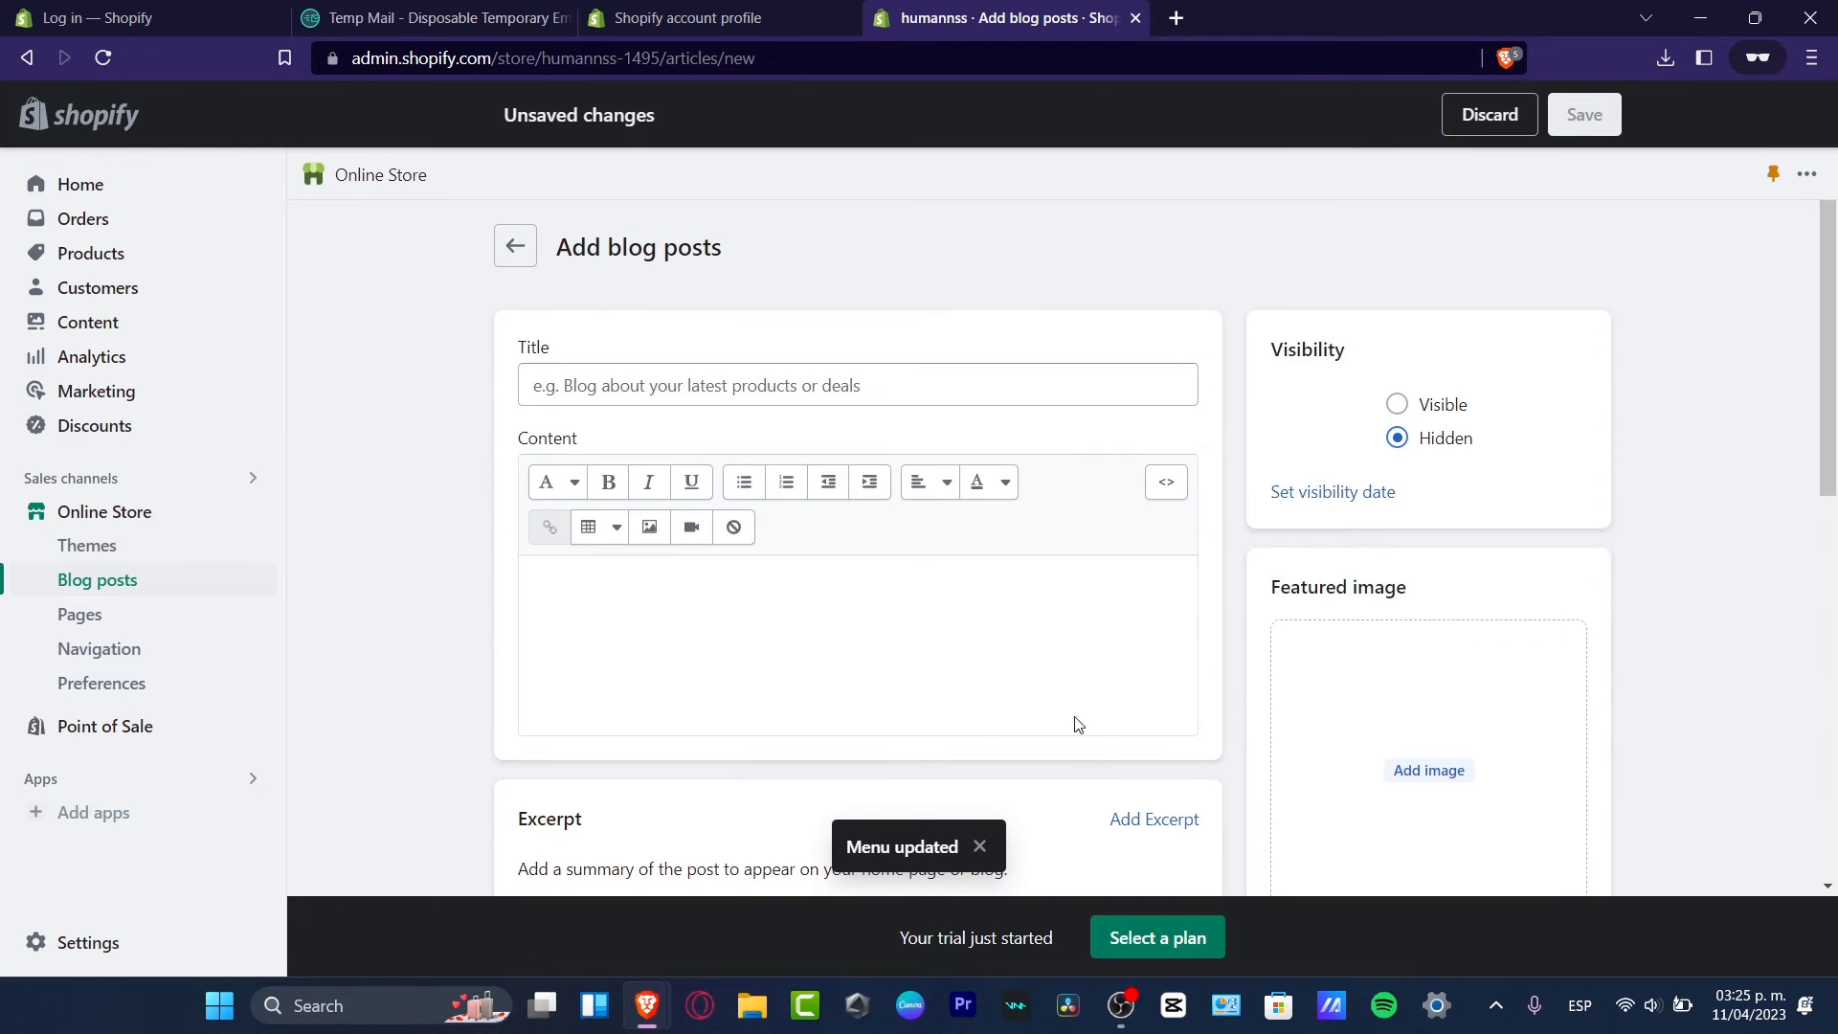
pyautogui.click(904, 378)
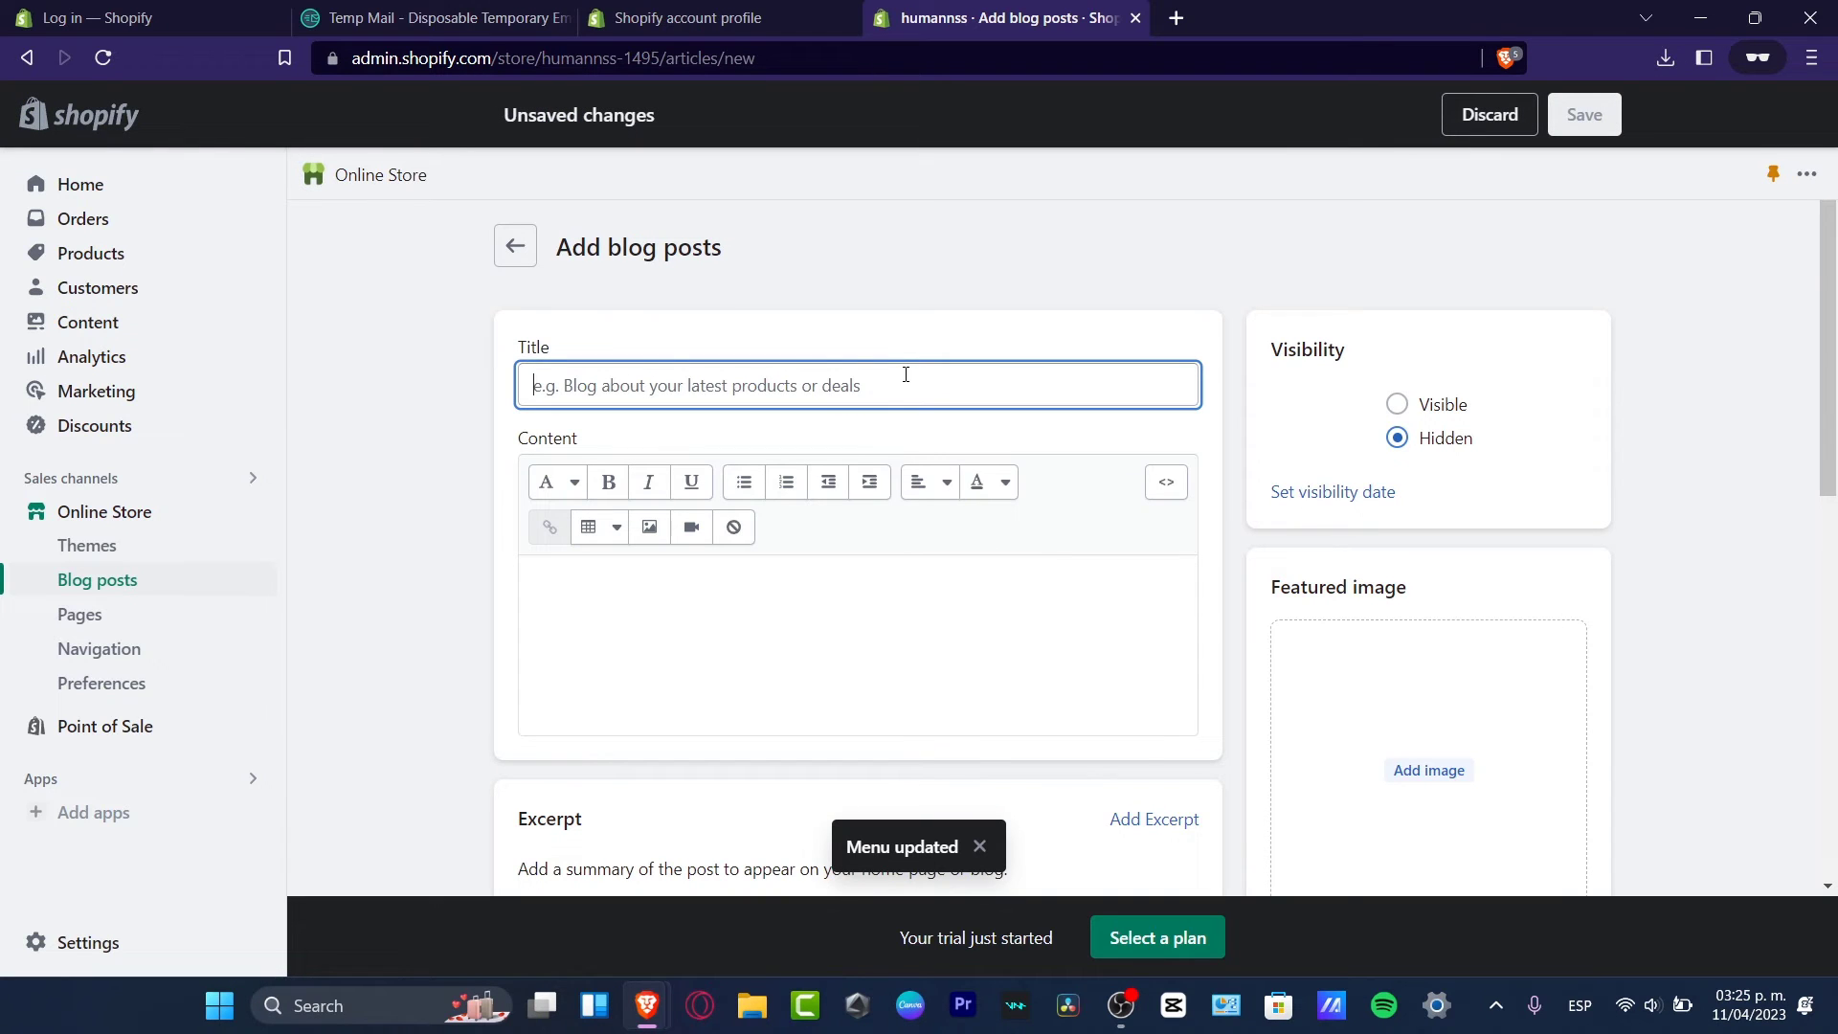
pyautogui.write('E')
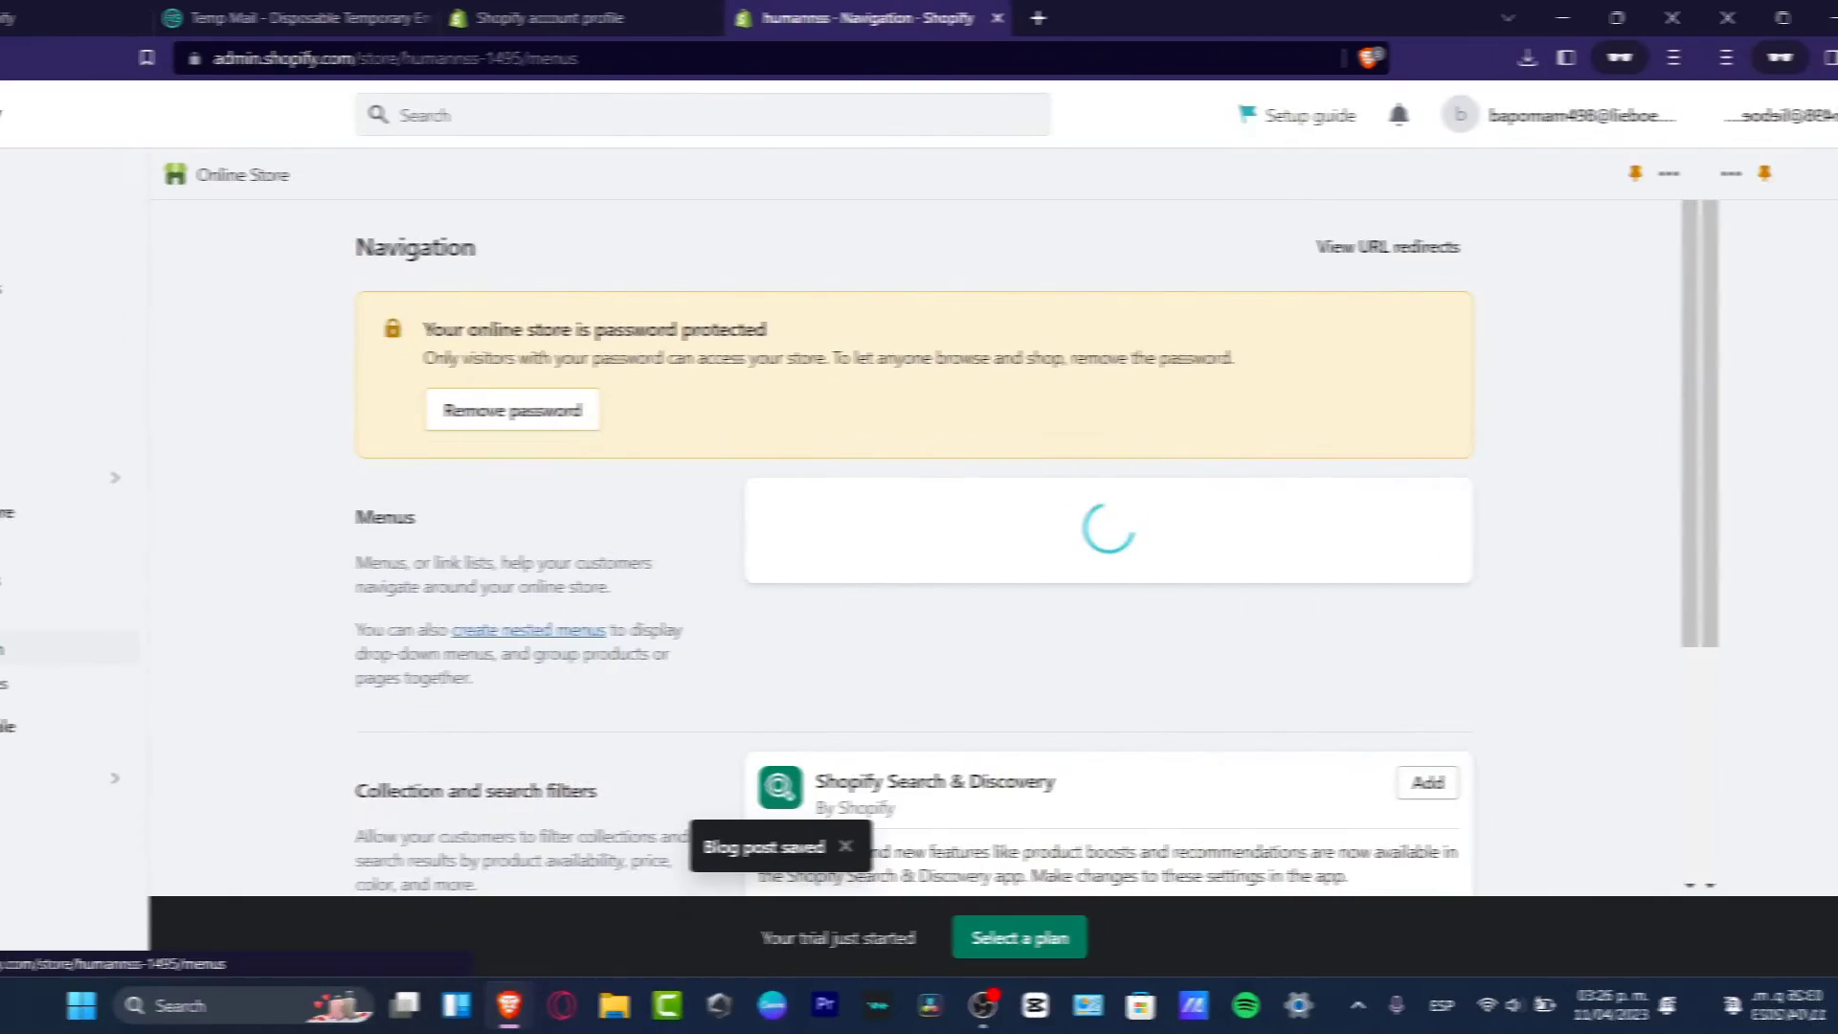
# Step: Open the main menu for editing and name a new menu item "Trending"
pyautogui.click(971, 689)
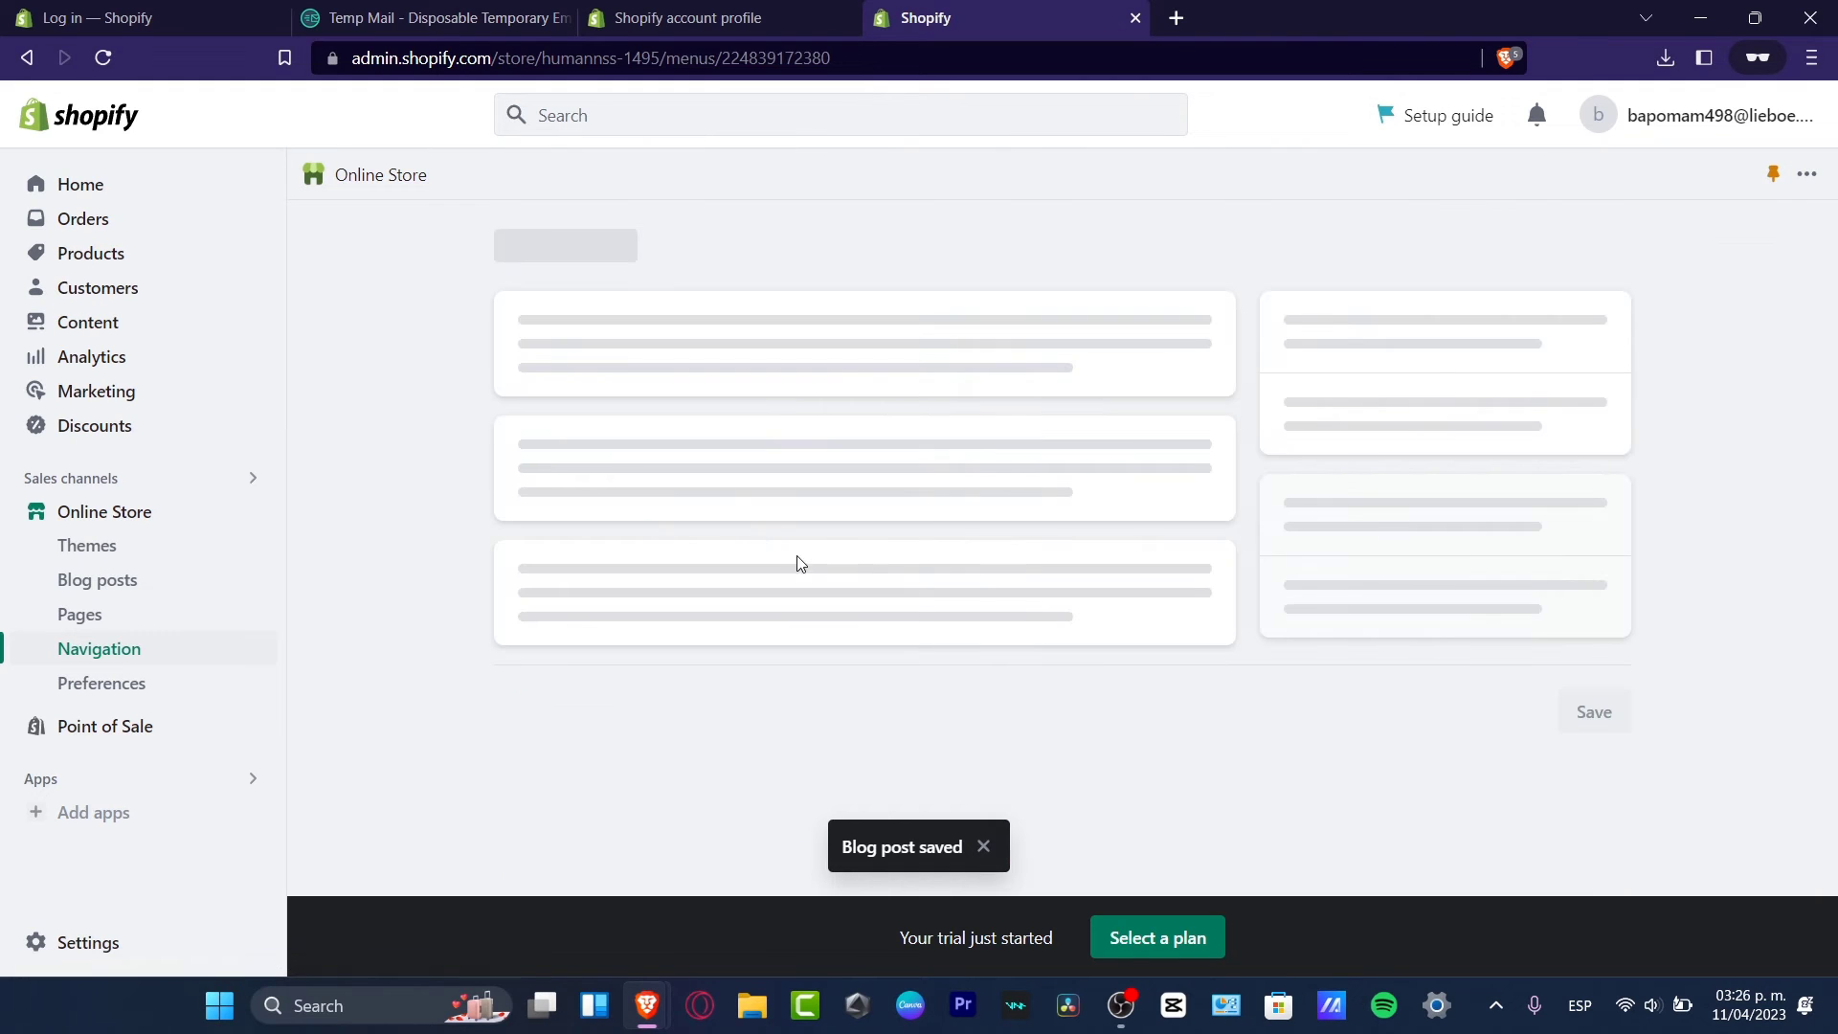
pyautogui.click(613, 791)
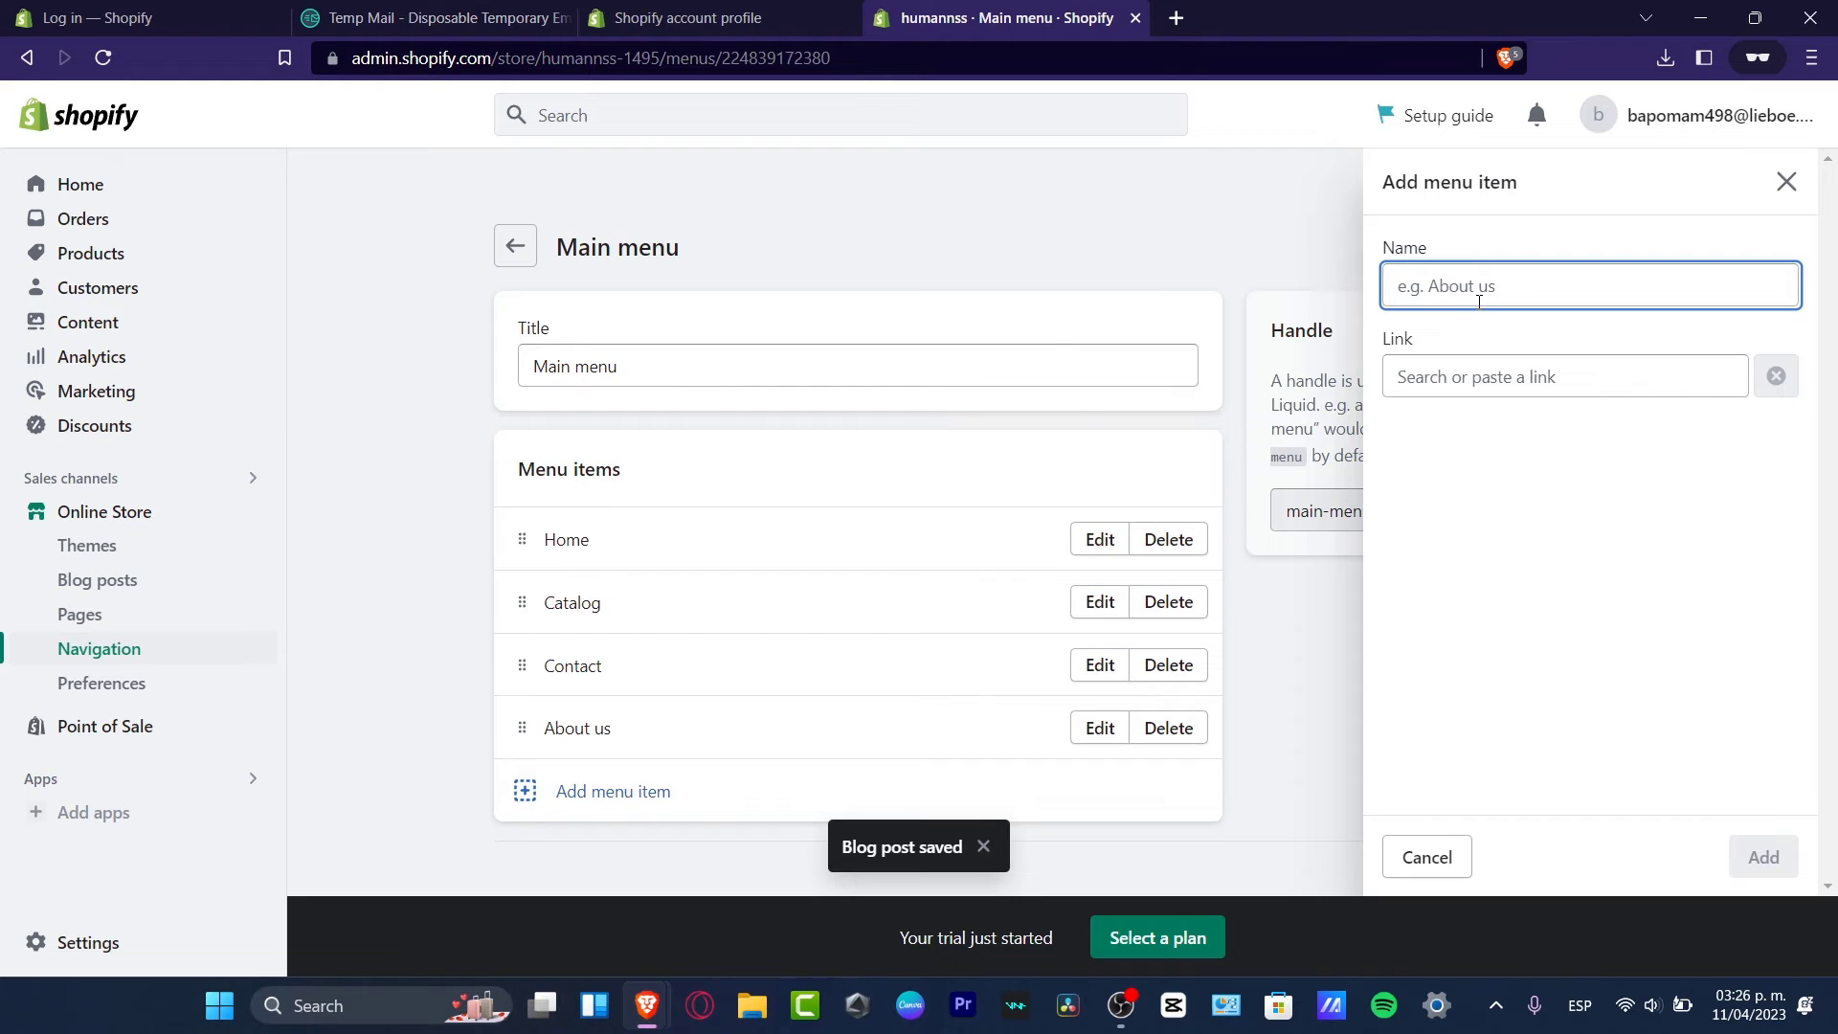
pyautogui.write('Trending')
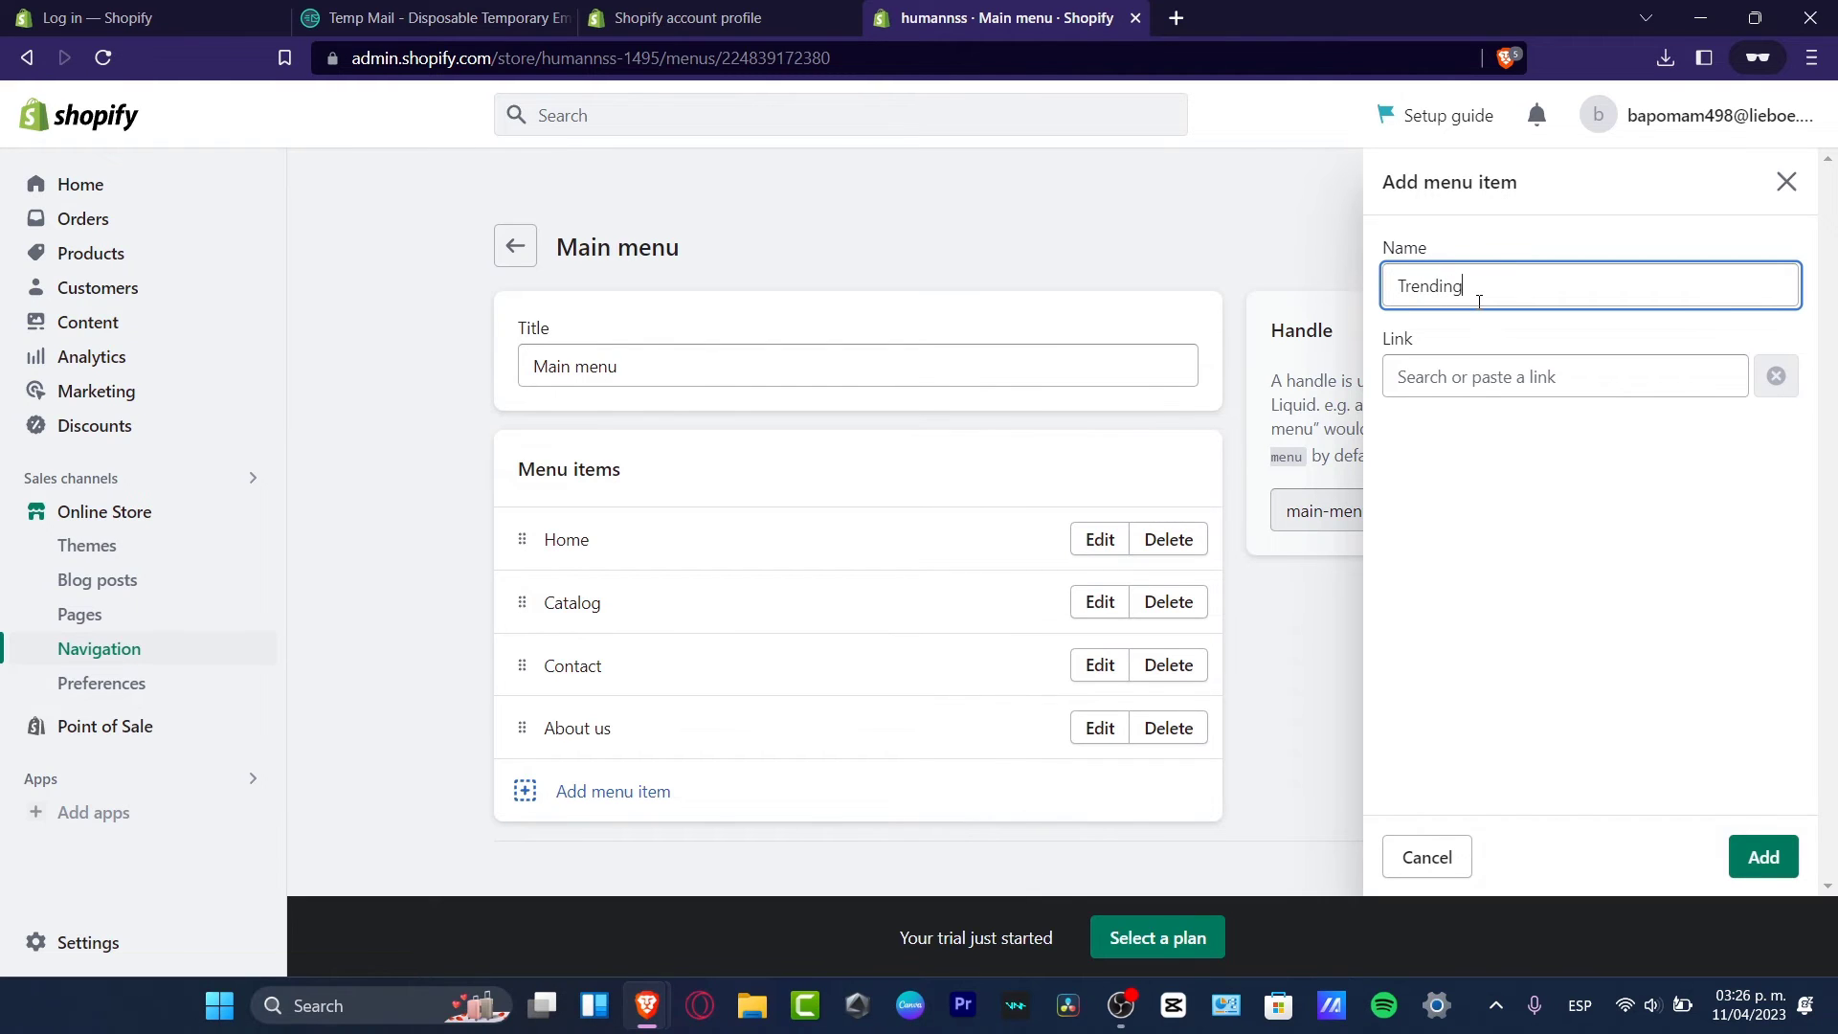
pyautogui.click(1536, 378)
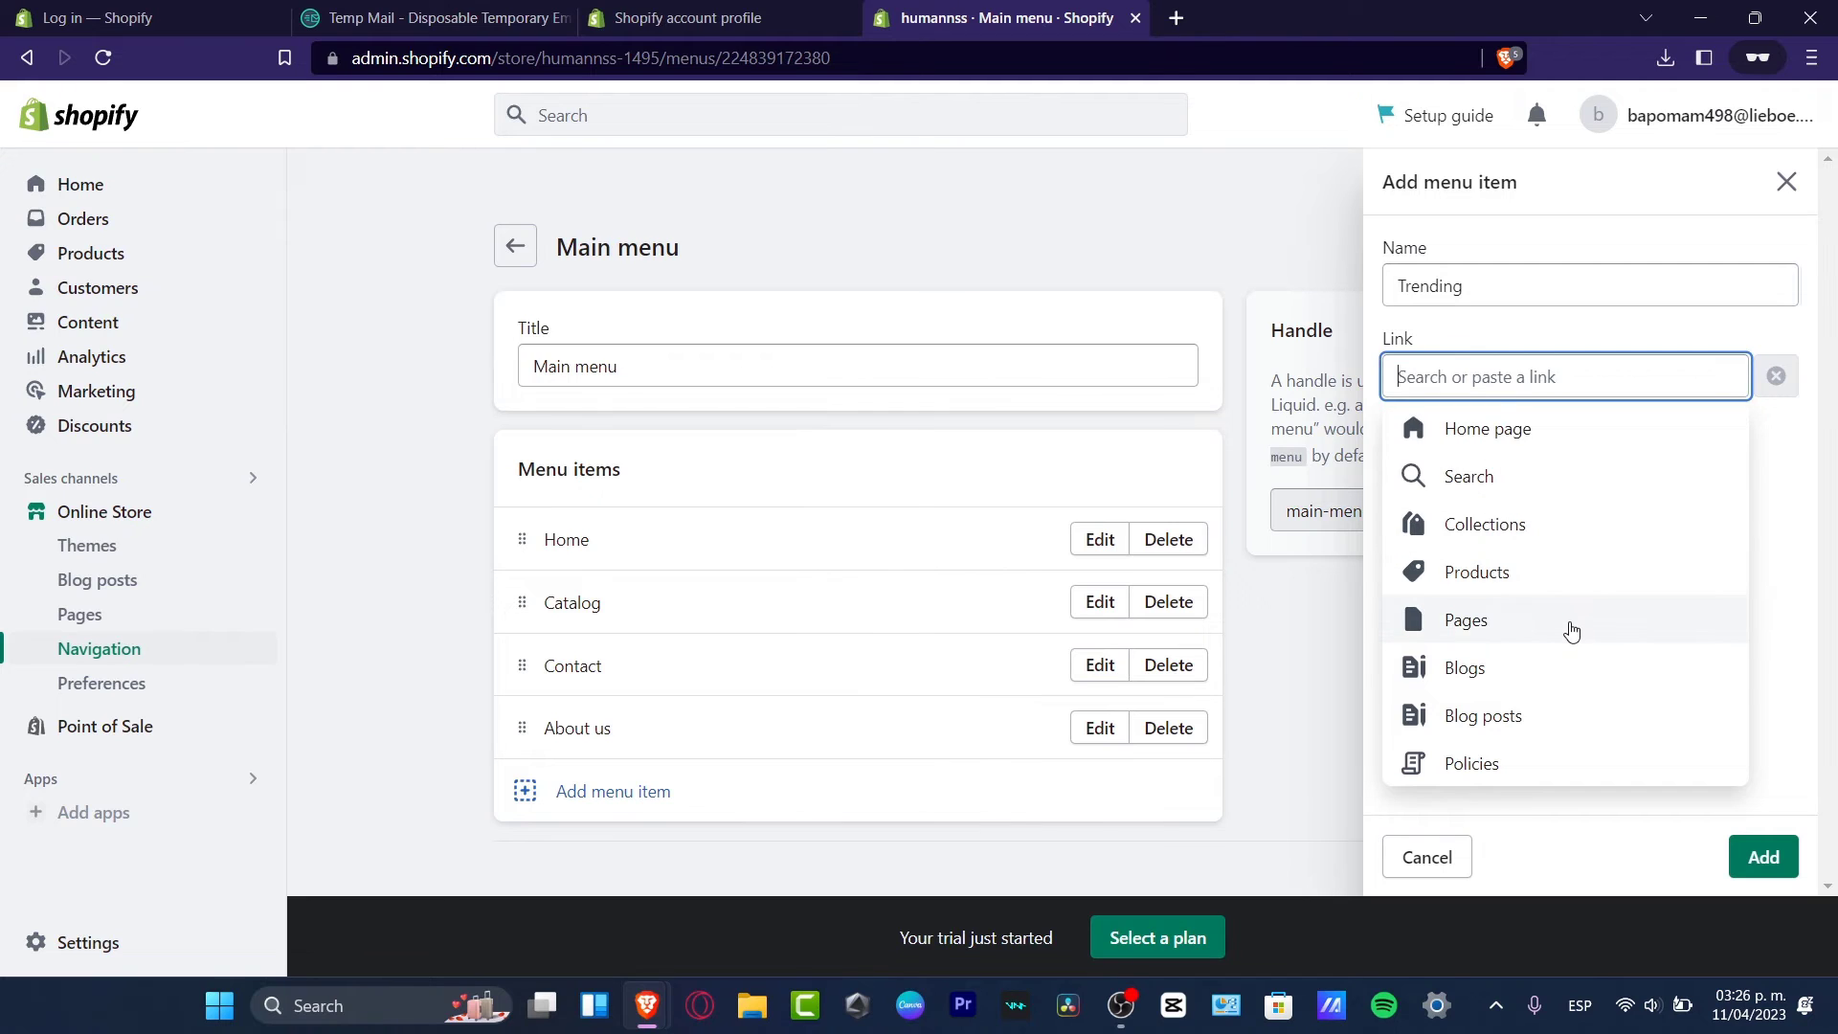
# Step: Look through the blogs and blog posts available as link targets for the Trending item, and return to the blog posts section
pyautogui.click(1588, 668)
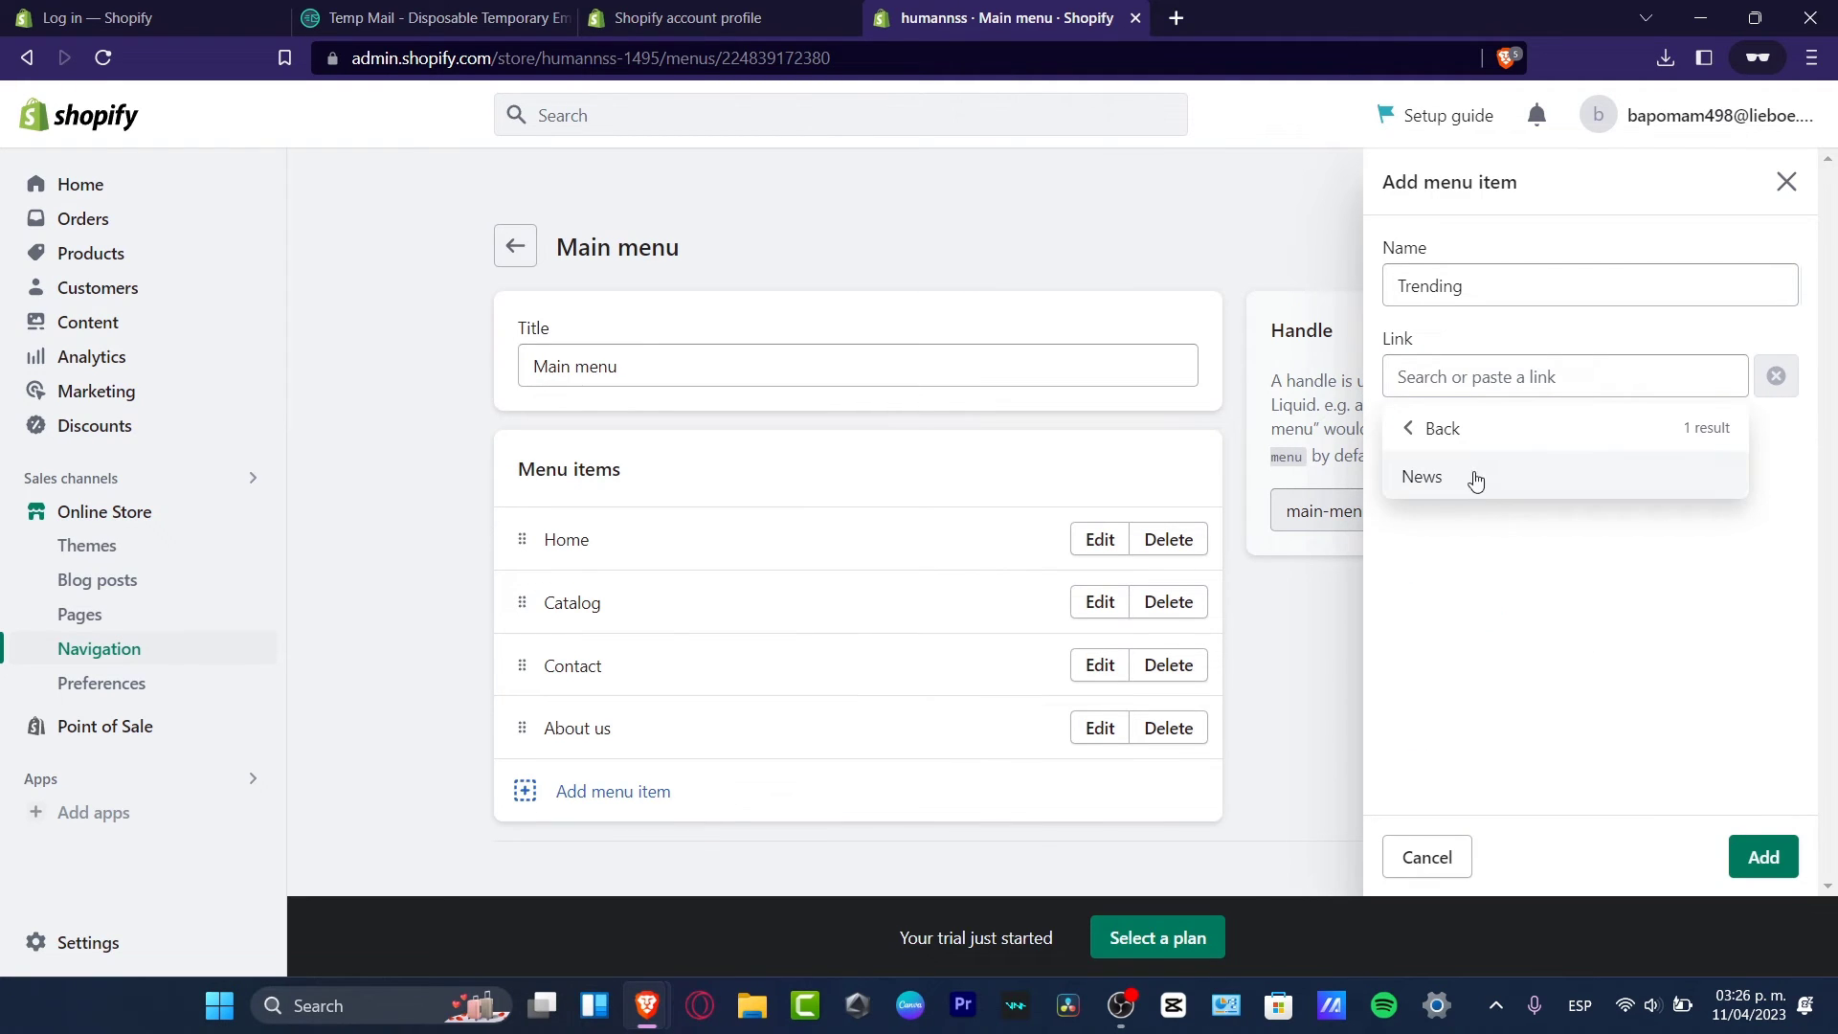
pyautogui.click(1475, 432)
pyautogui.click(1552, 722)
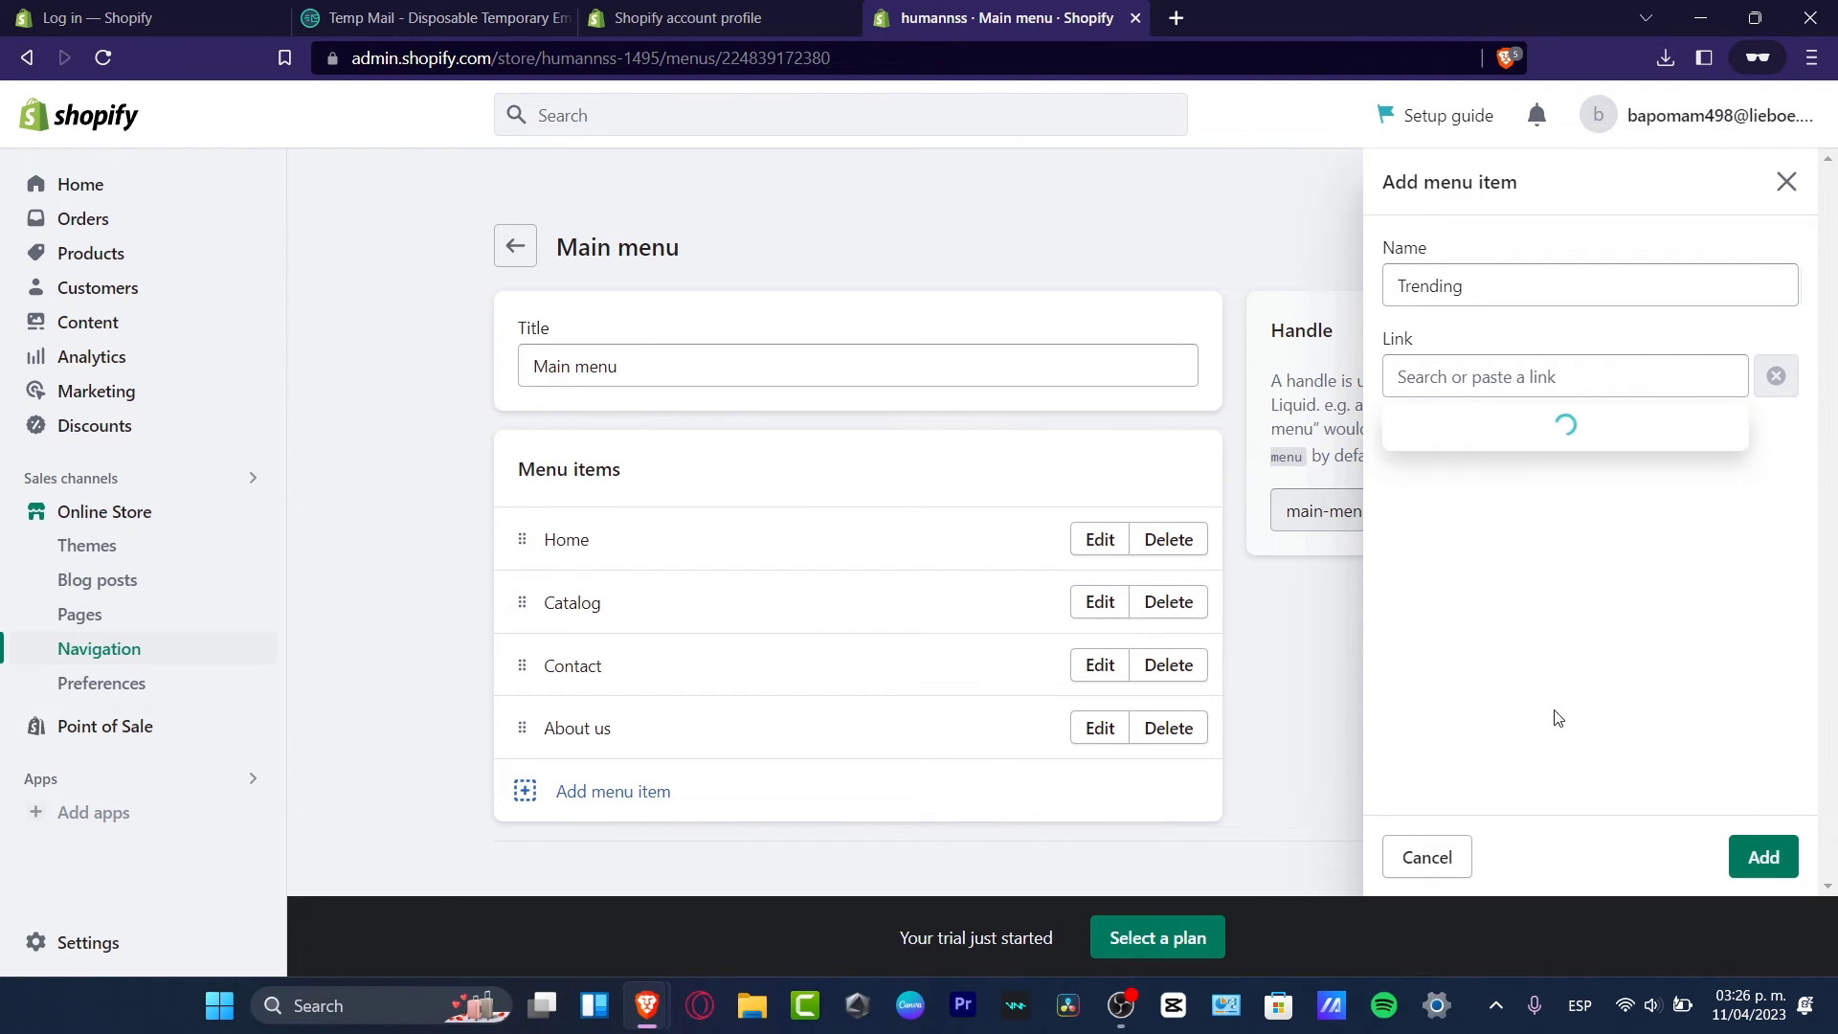
pyautogui.click(1441, 430)
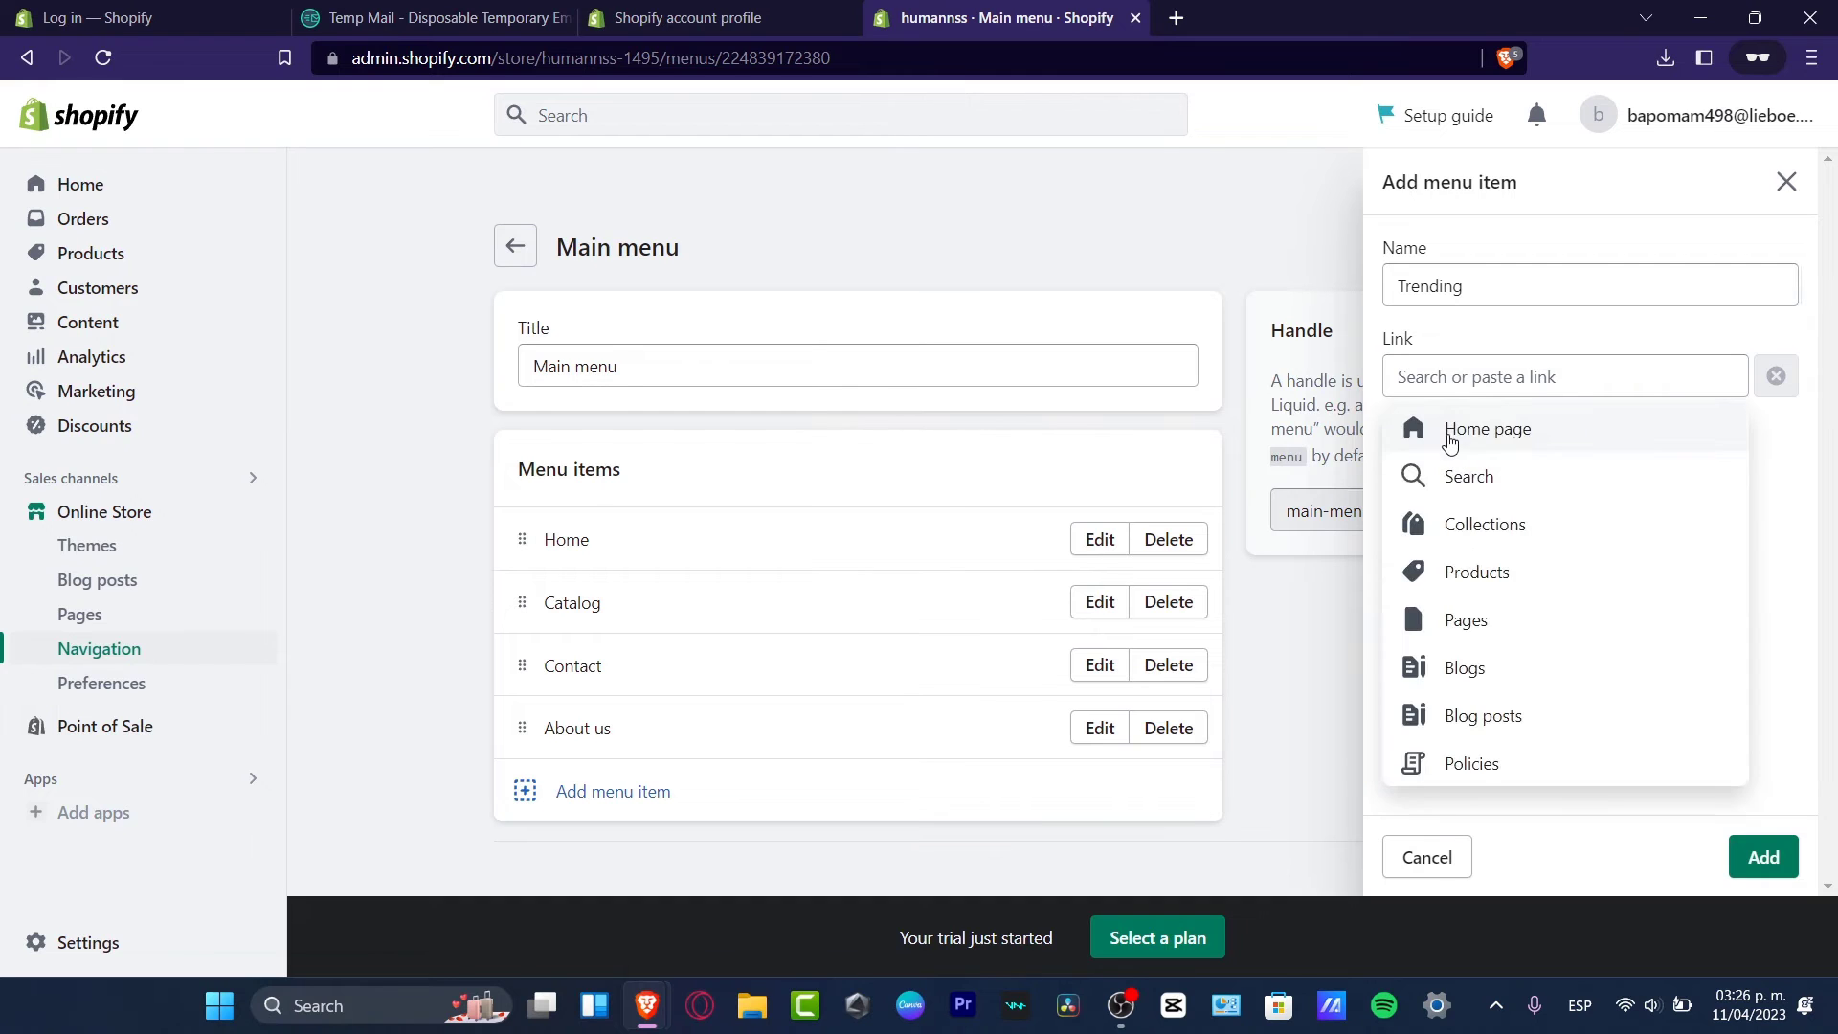
pyautogui.click(1531, 667)
pyautogui.click(1474, 430)
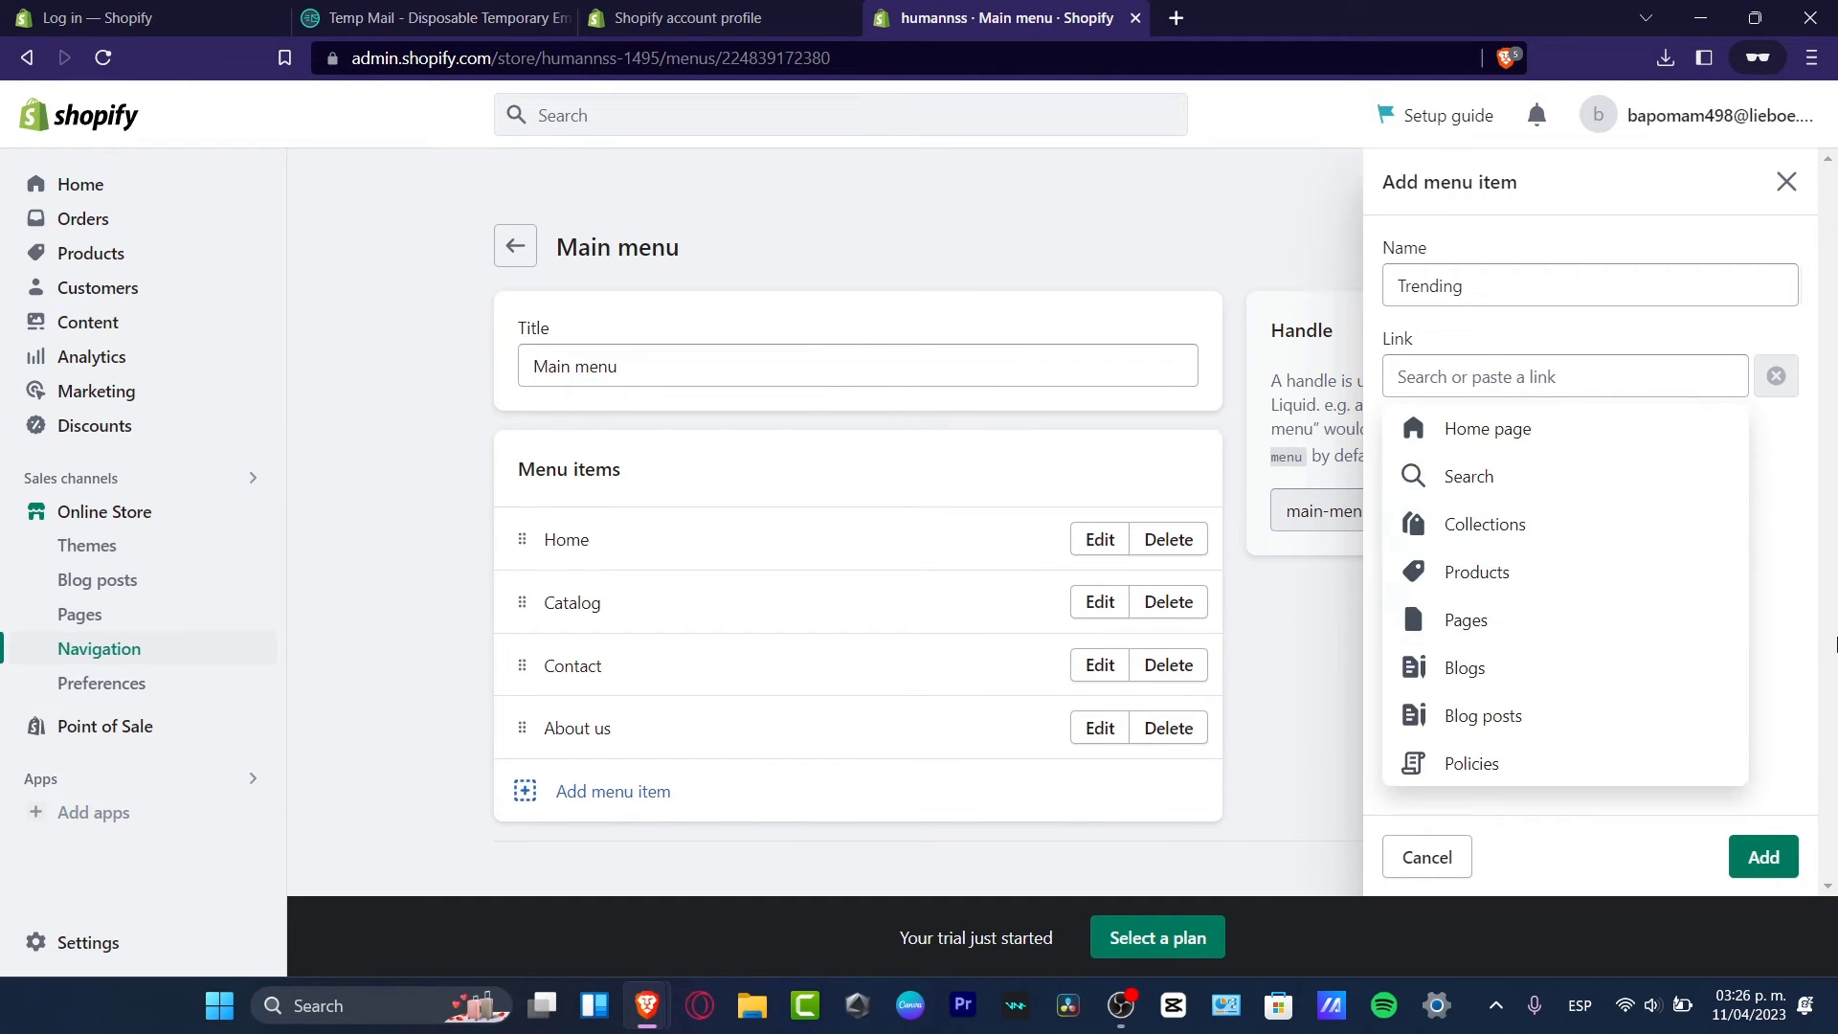
pyautogui.click(402, 515)
pyautogui.click(140, 590)
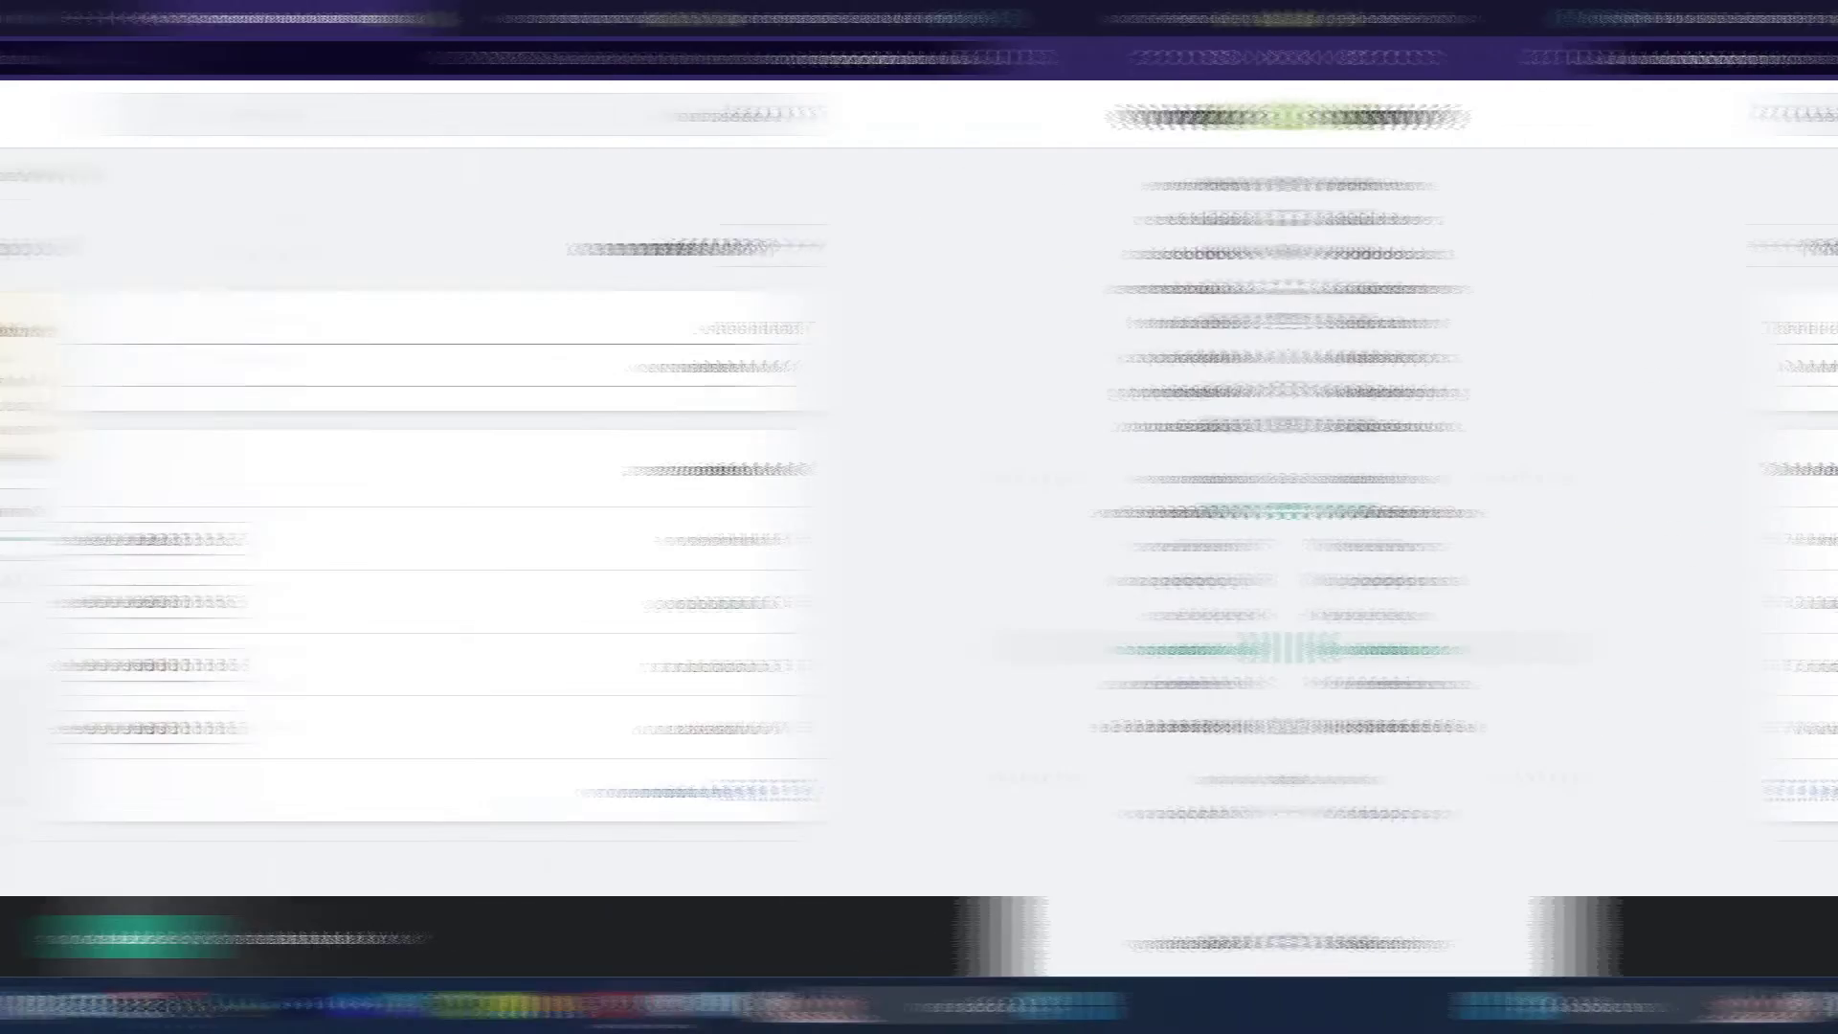
# Step: Remove the Catalog item from the main menu and save the menu
pyautogui.scroll(-1, 1527, 626)
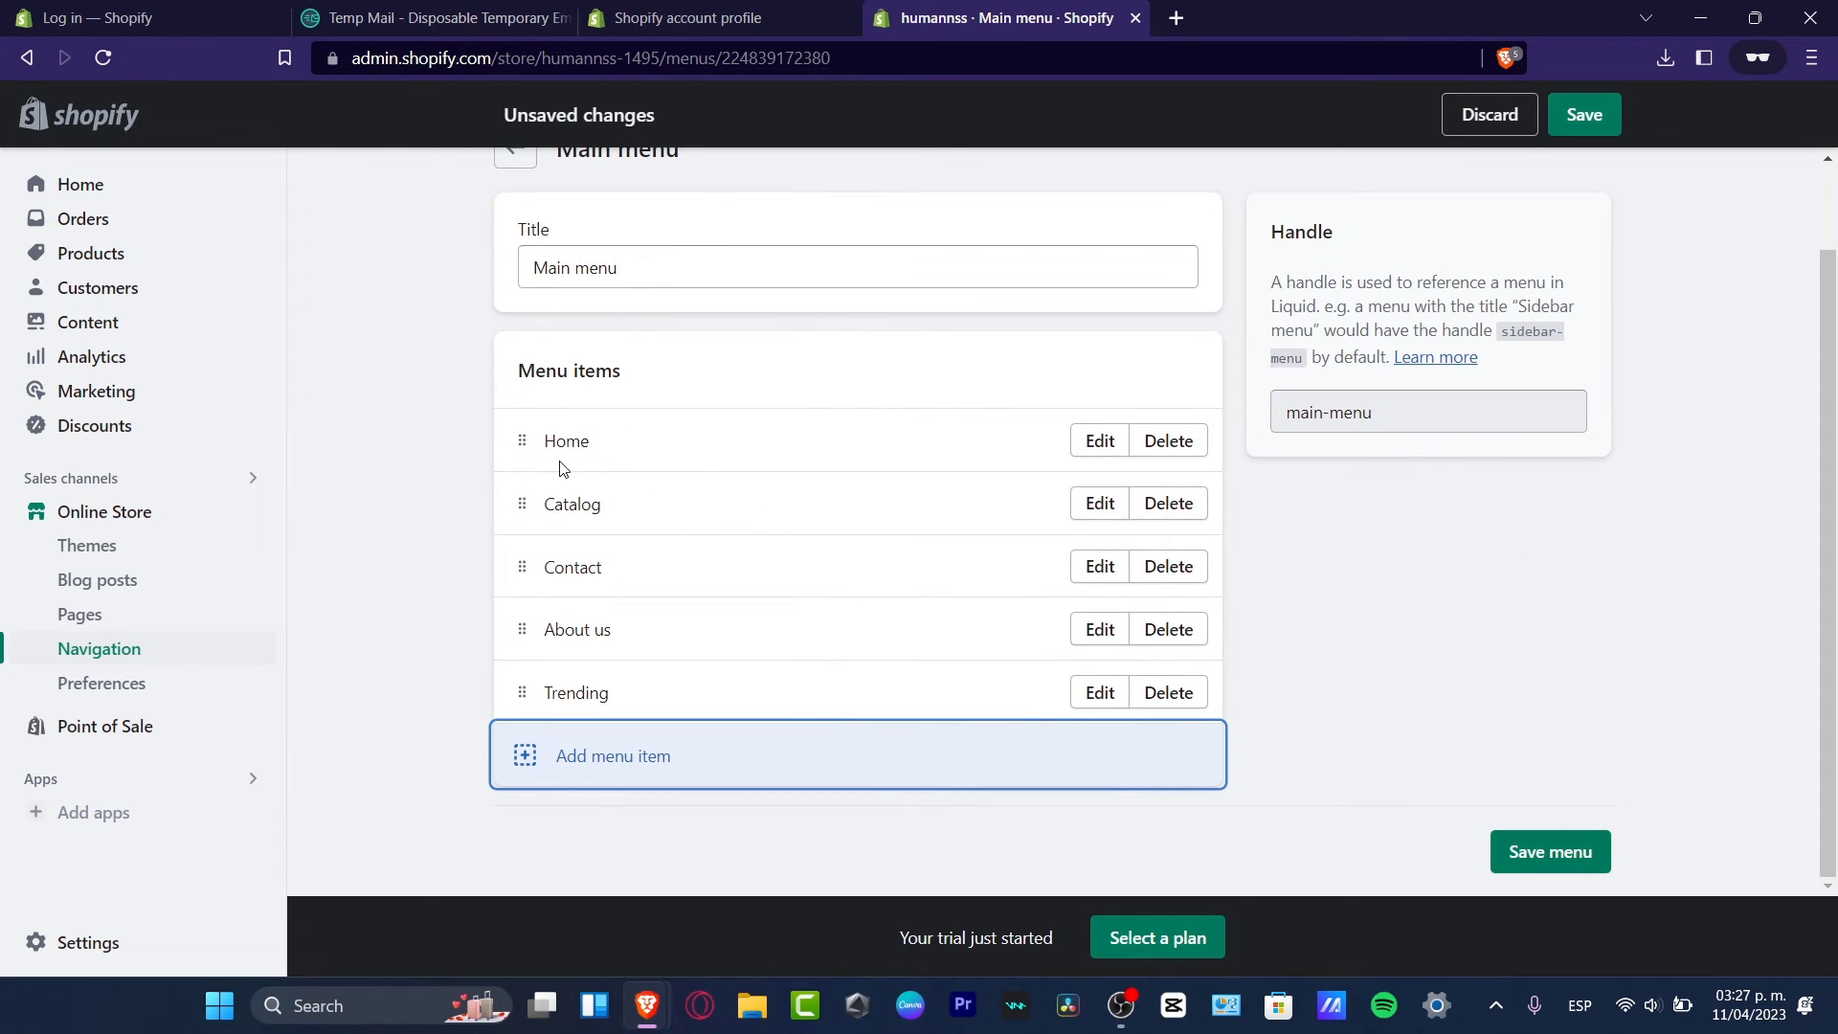
pyautogui.click(1166, 503)
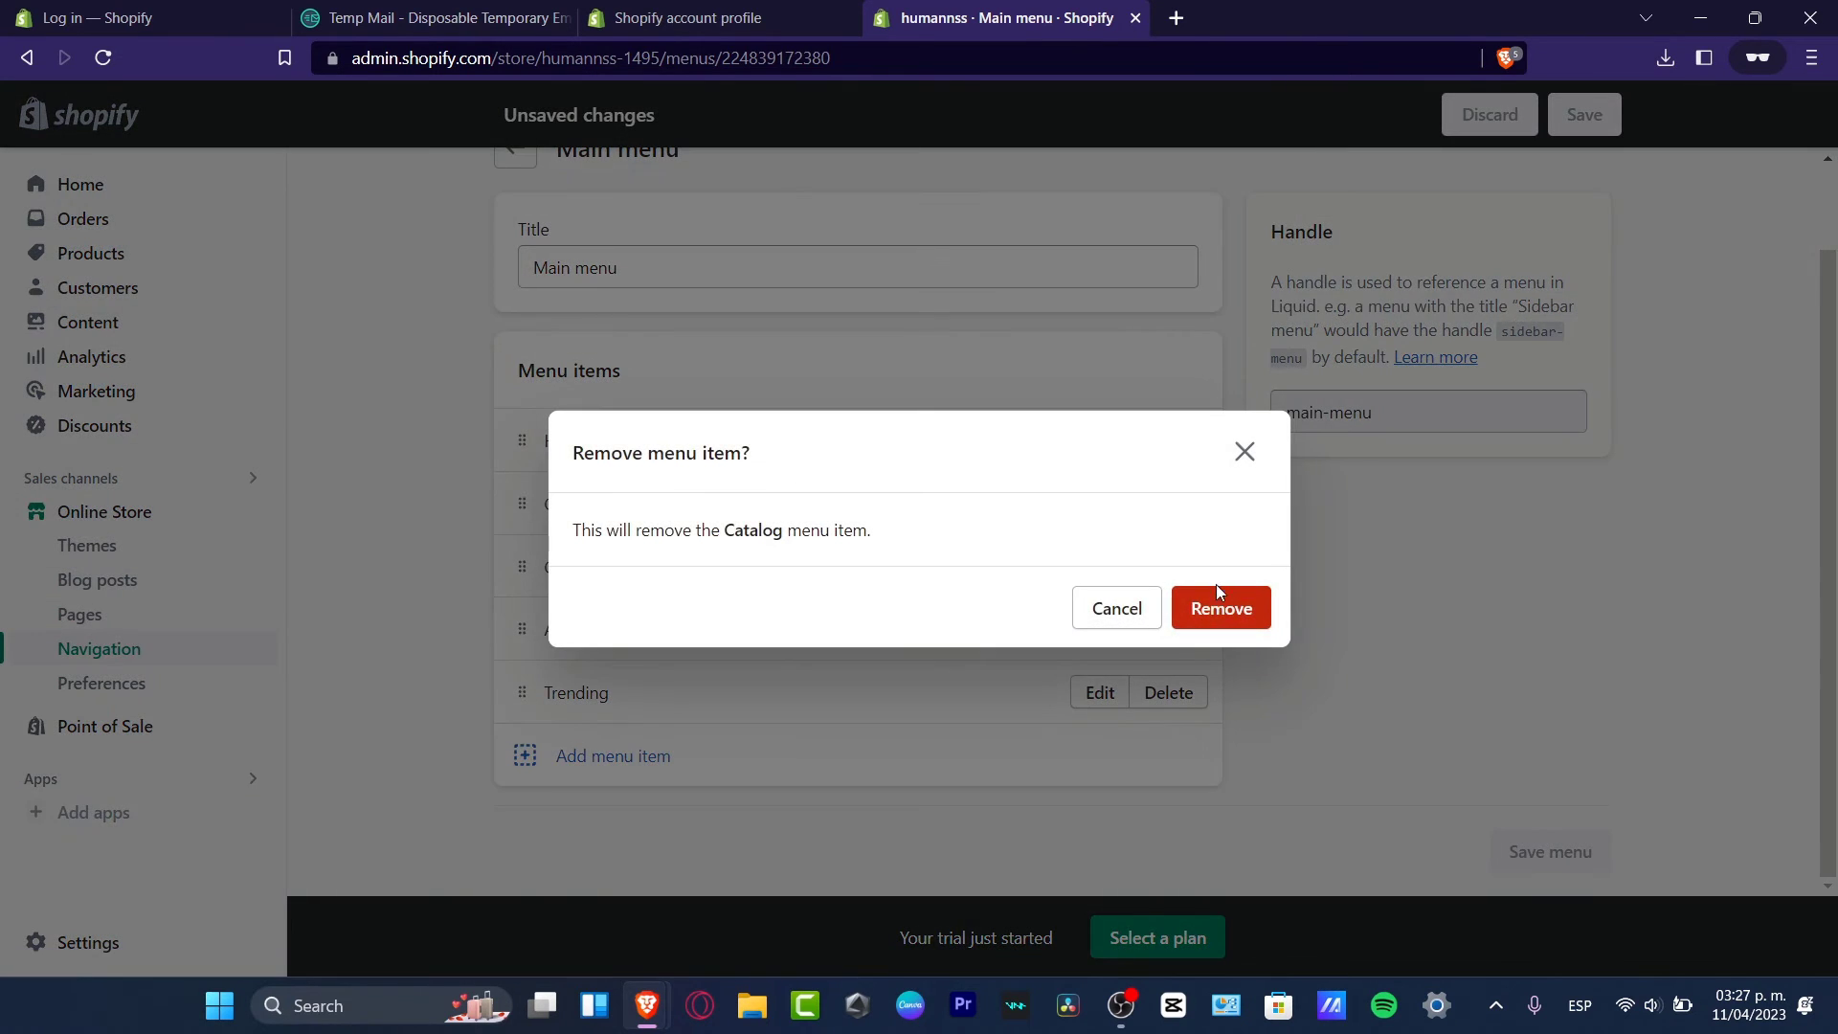
pyautogui.click(1221, 605)
pyautogui.click(1579, 122)
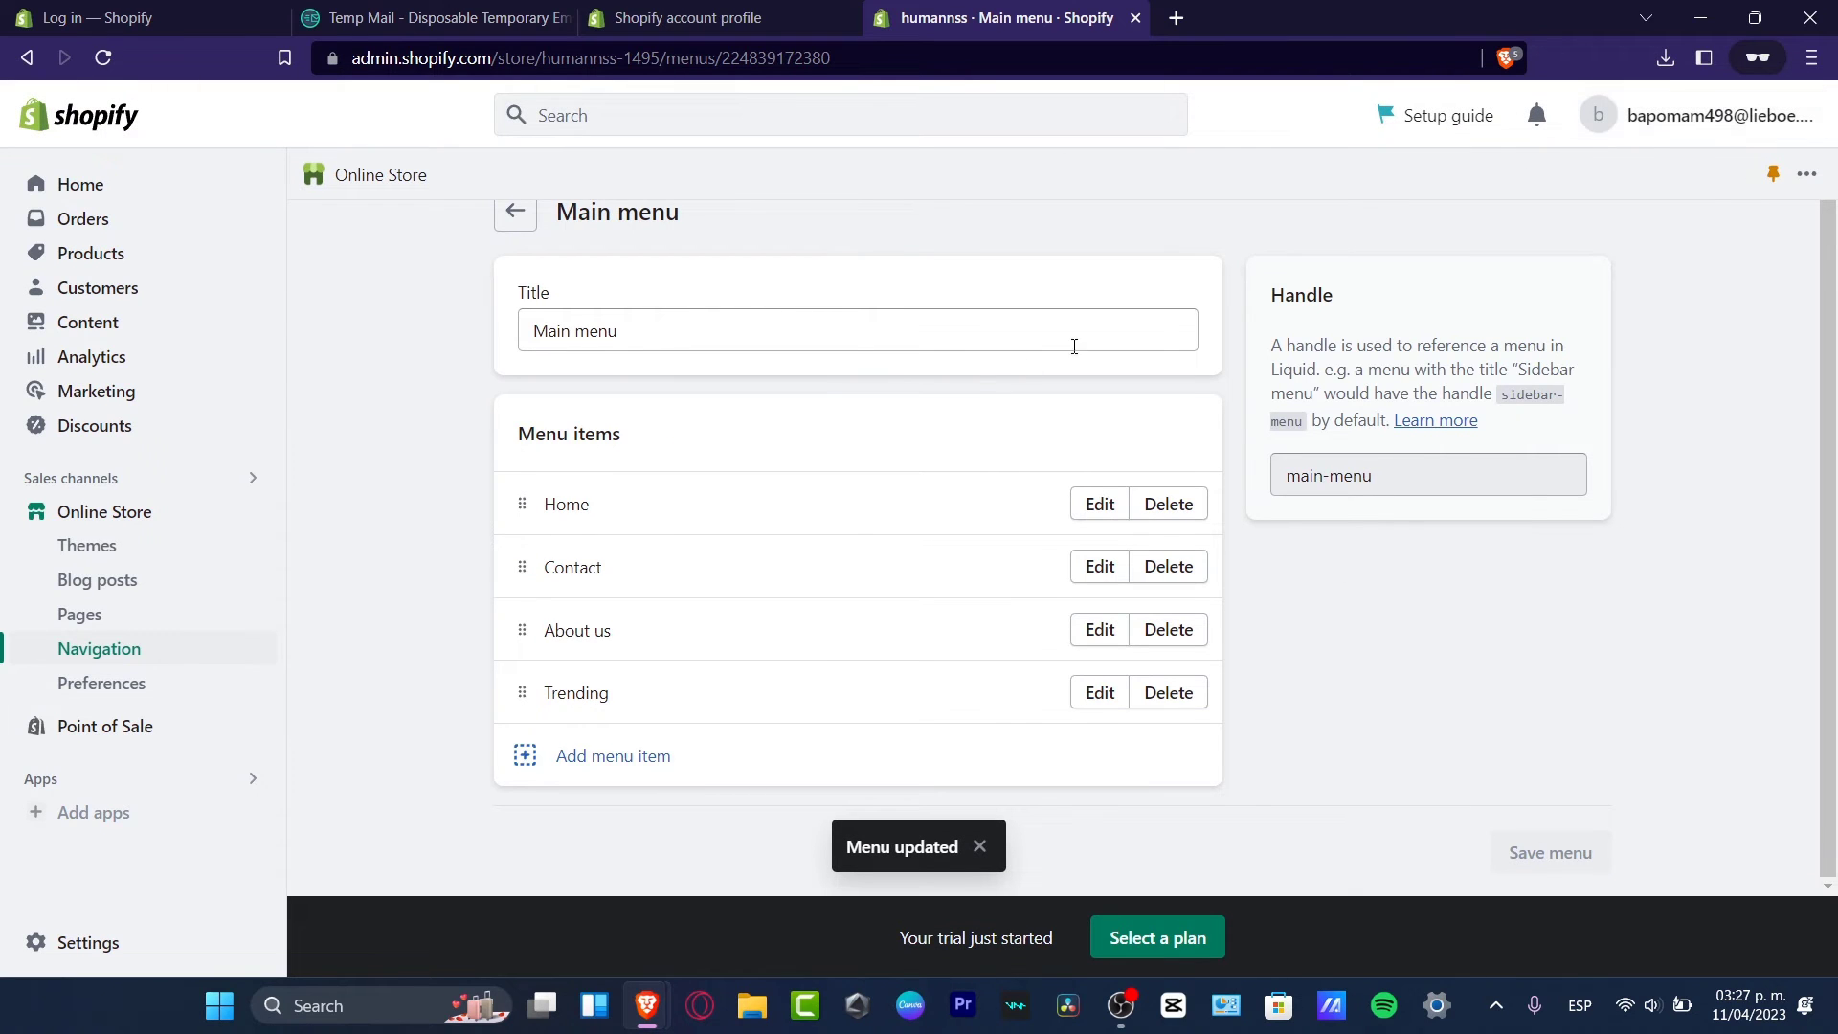
# Step: Open the Craft theme in the theme editor and check the header section with the updated menu
pyautogui.click(149, 538)
pyautogui.click(1507, 783)
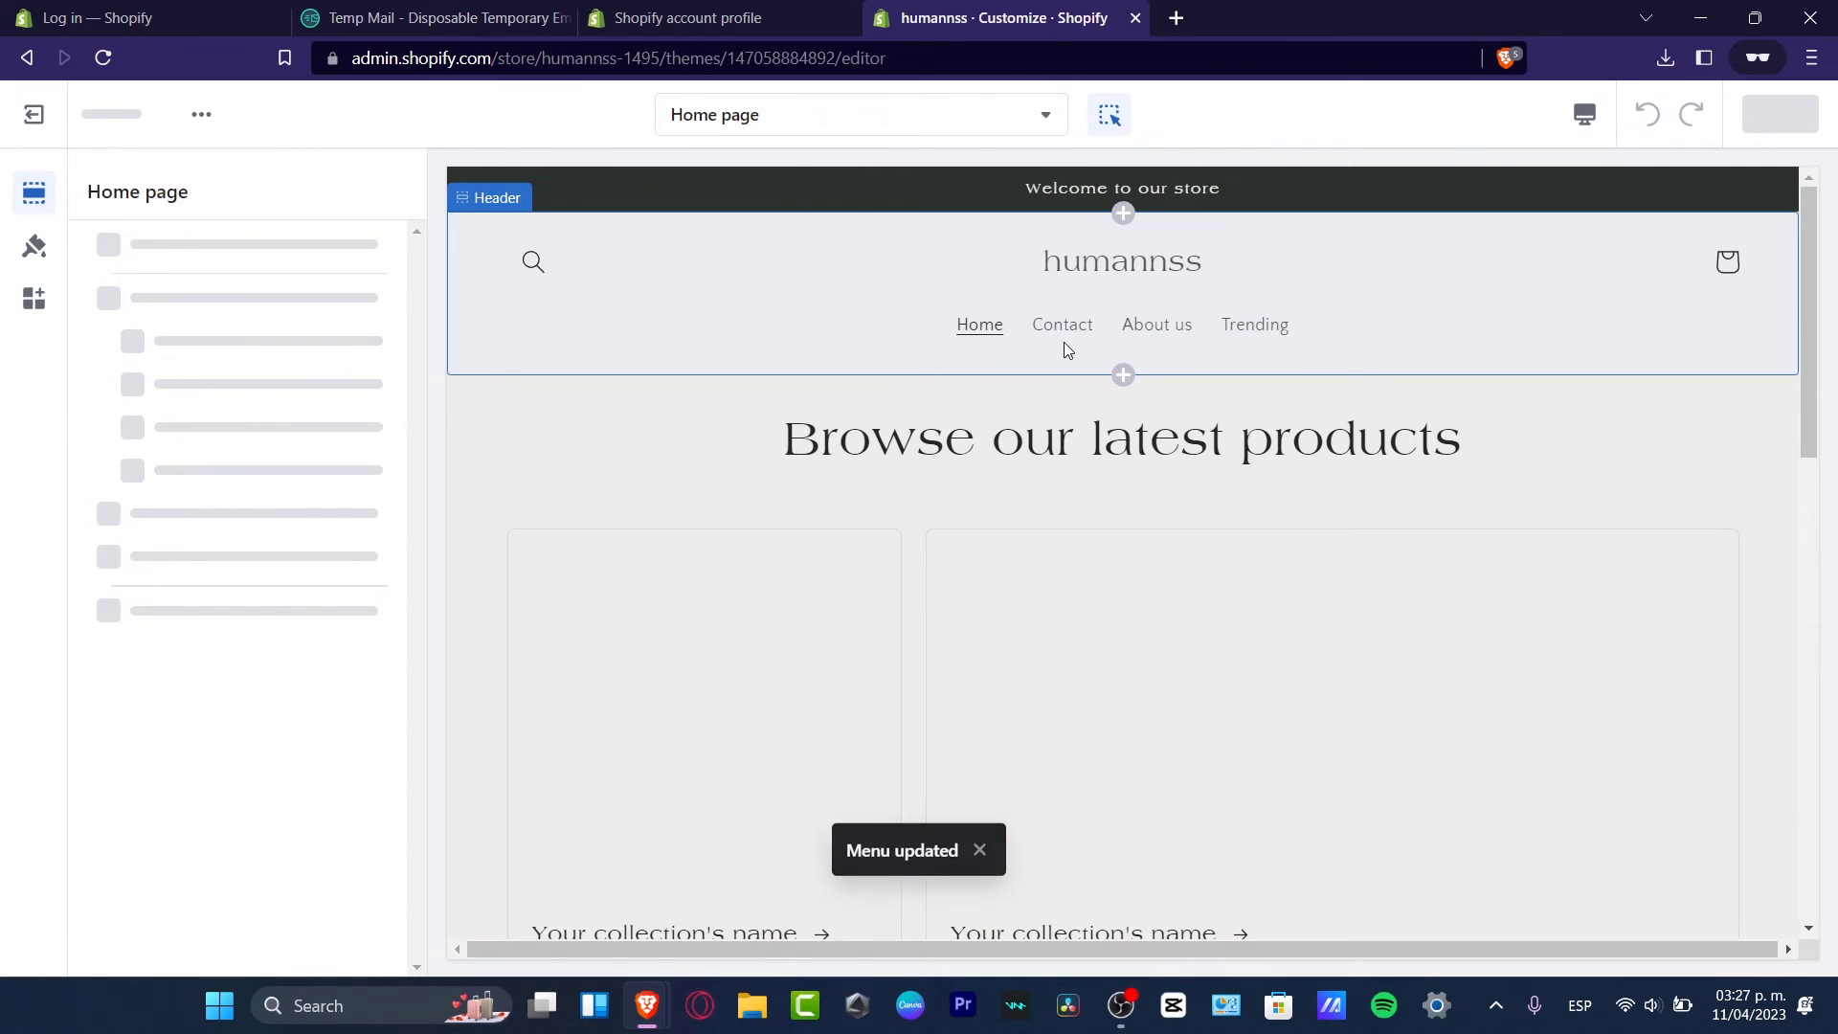
pyautogui.click(1371, 352)
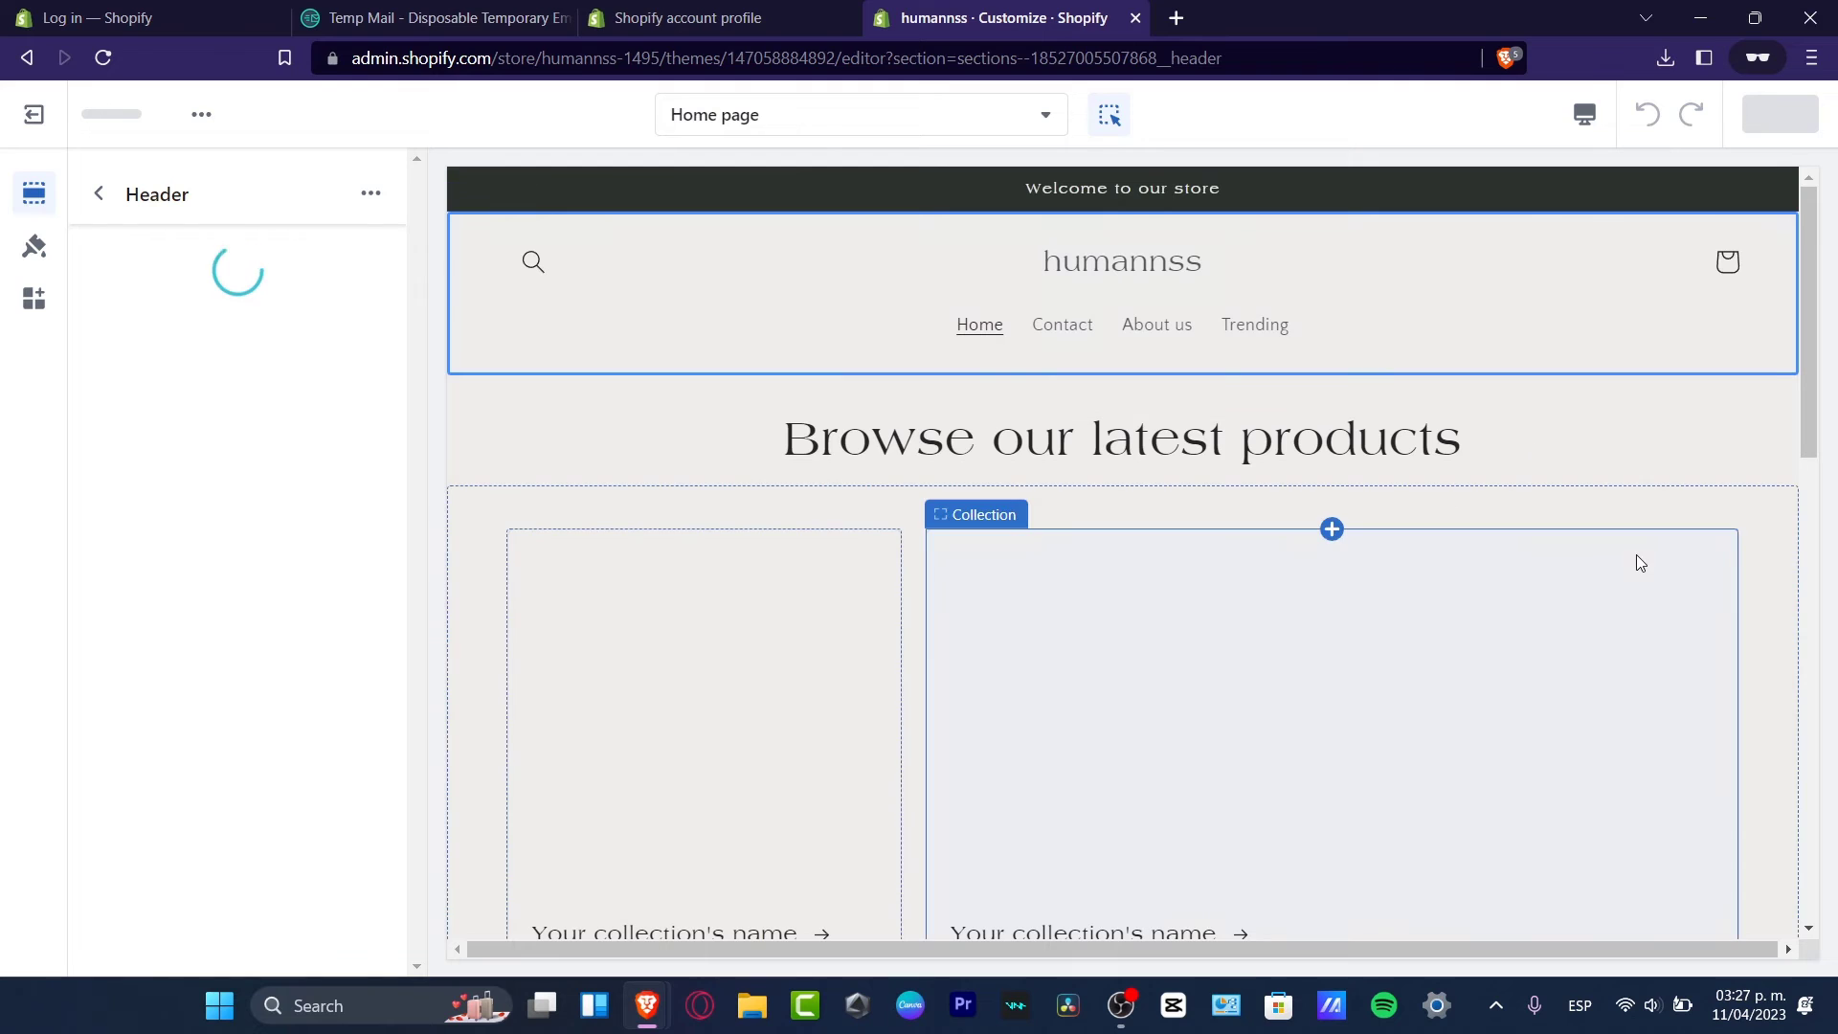
pyautogui.click(113, 188)
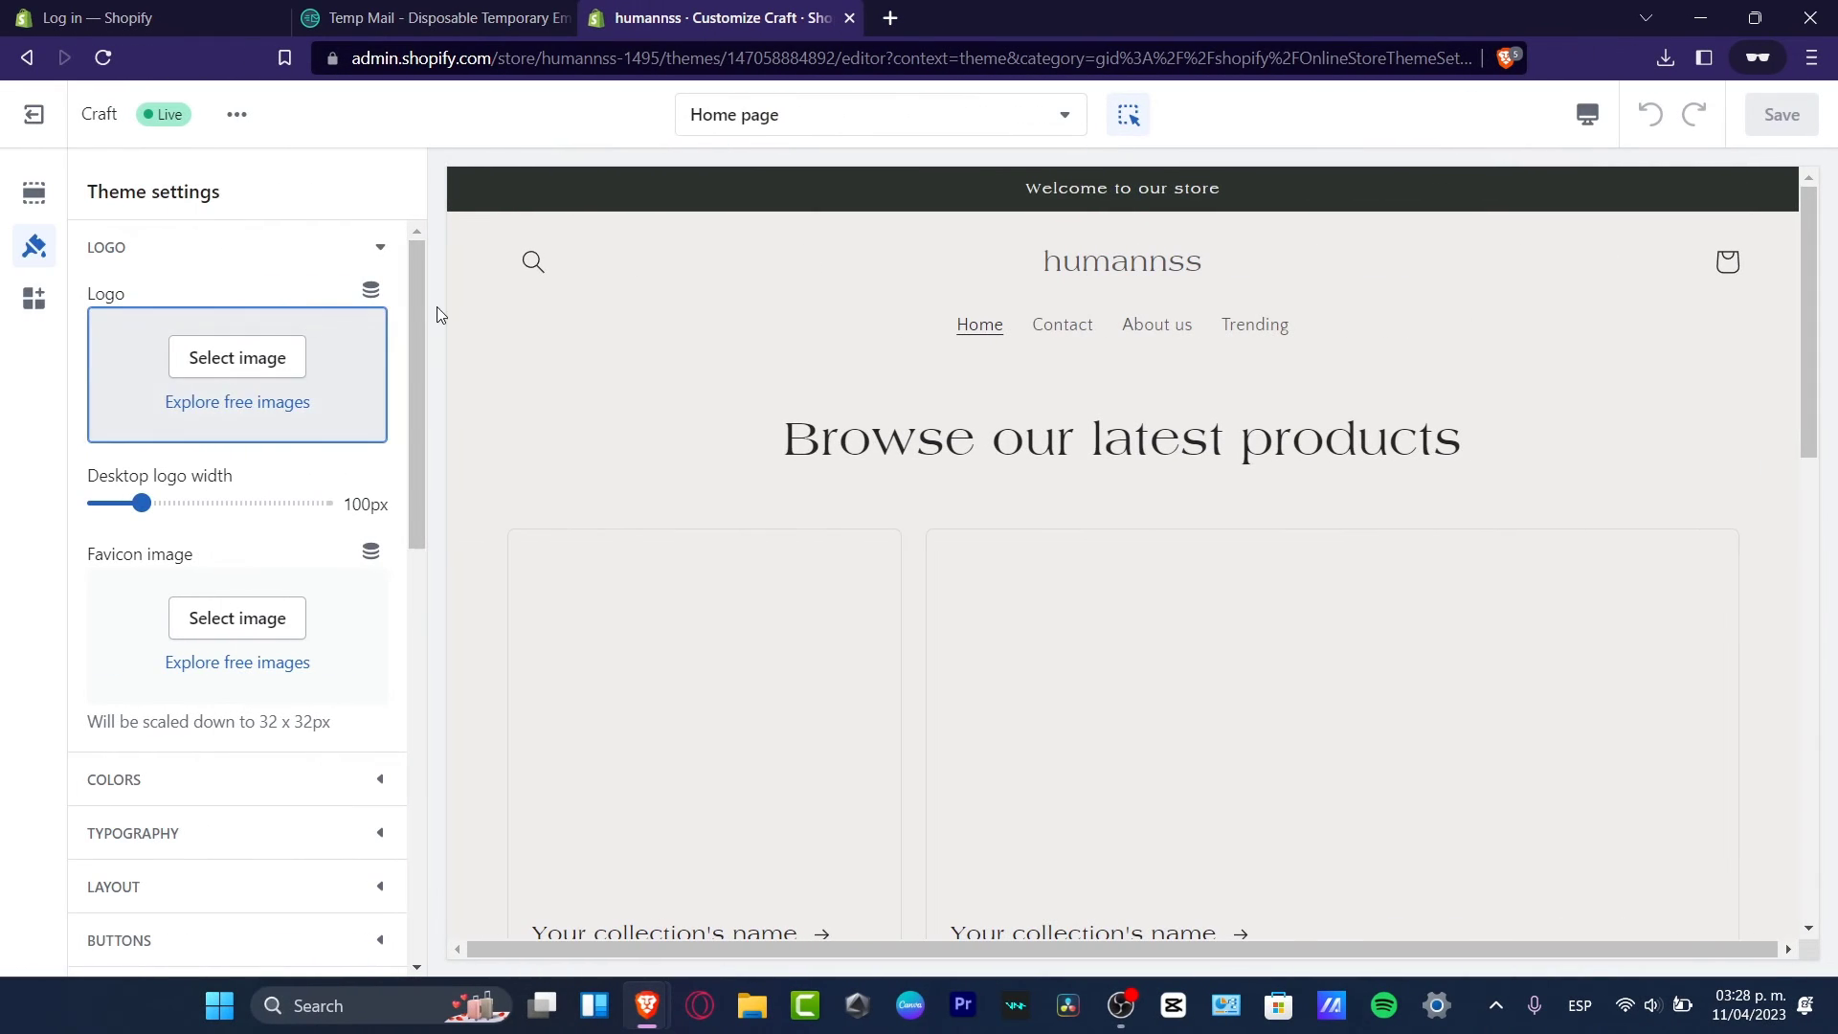
# Step: Set the black figure image "front" as the theme's logo, 50px wide on desktop, and as its favicon
pyautogui.click(268, 360)
pyautogui.click(823, 608)
pyautogui.click(1445, 843)
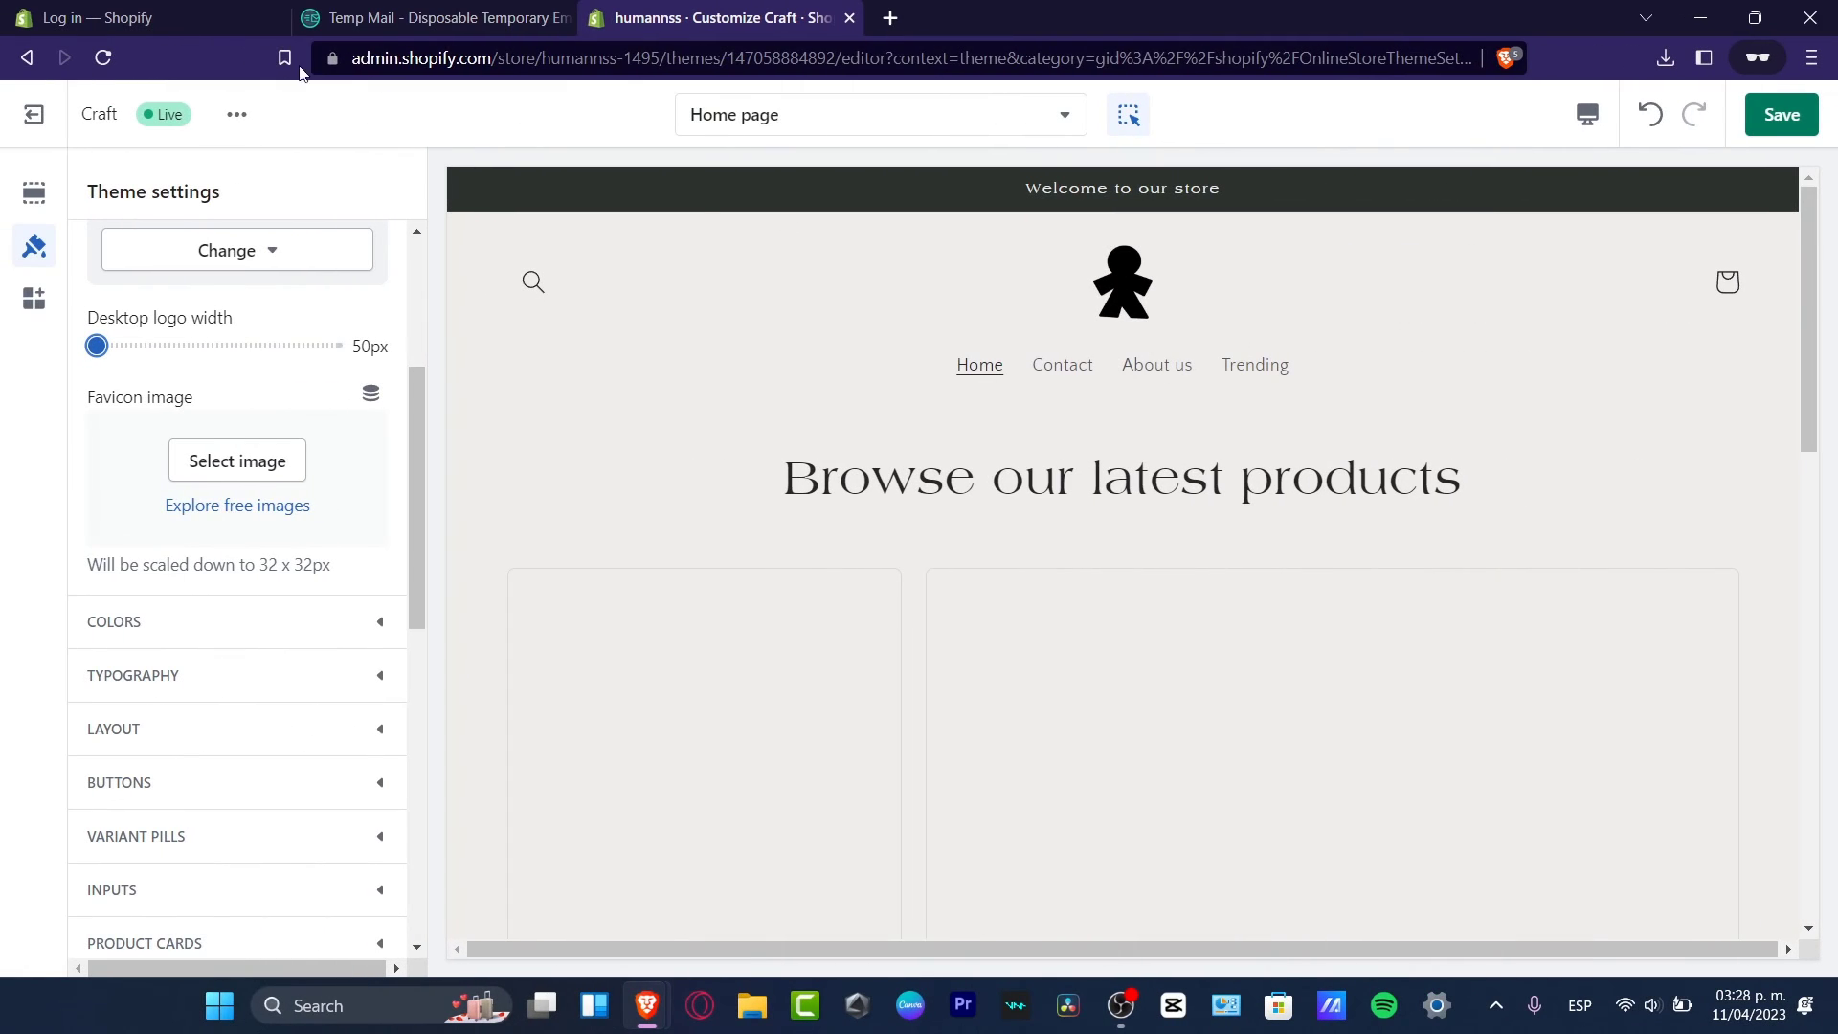
pyautogui.click(266, 466)
pyautogui.click(823, 608)
pyautogui.click(1446, 840)
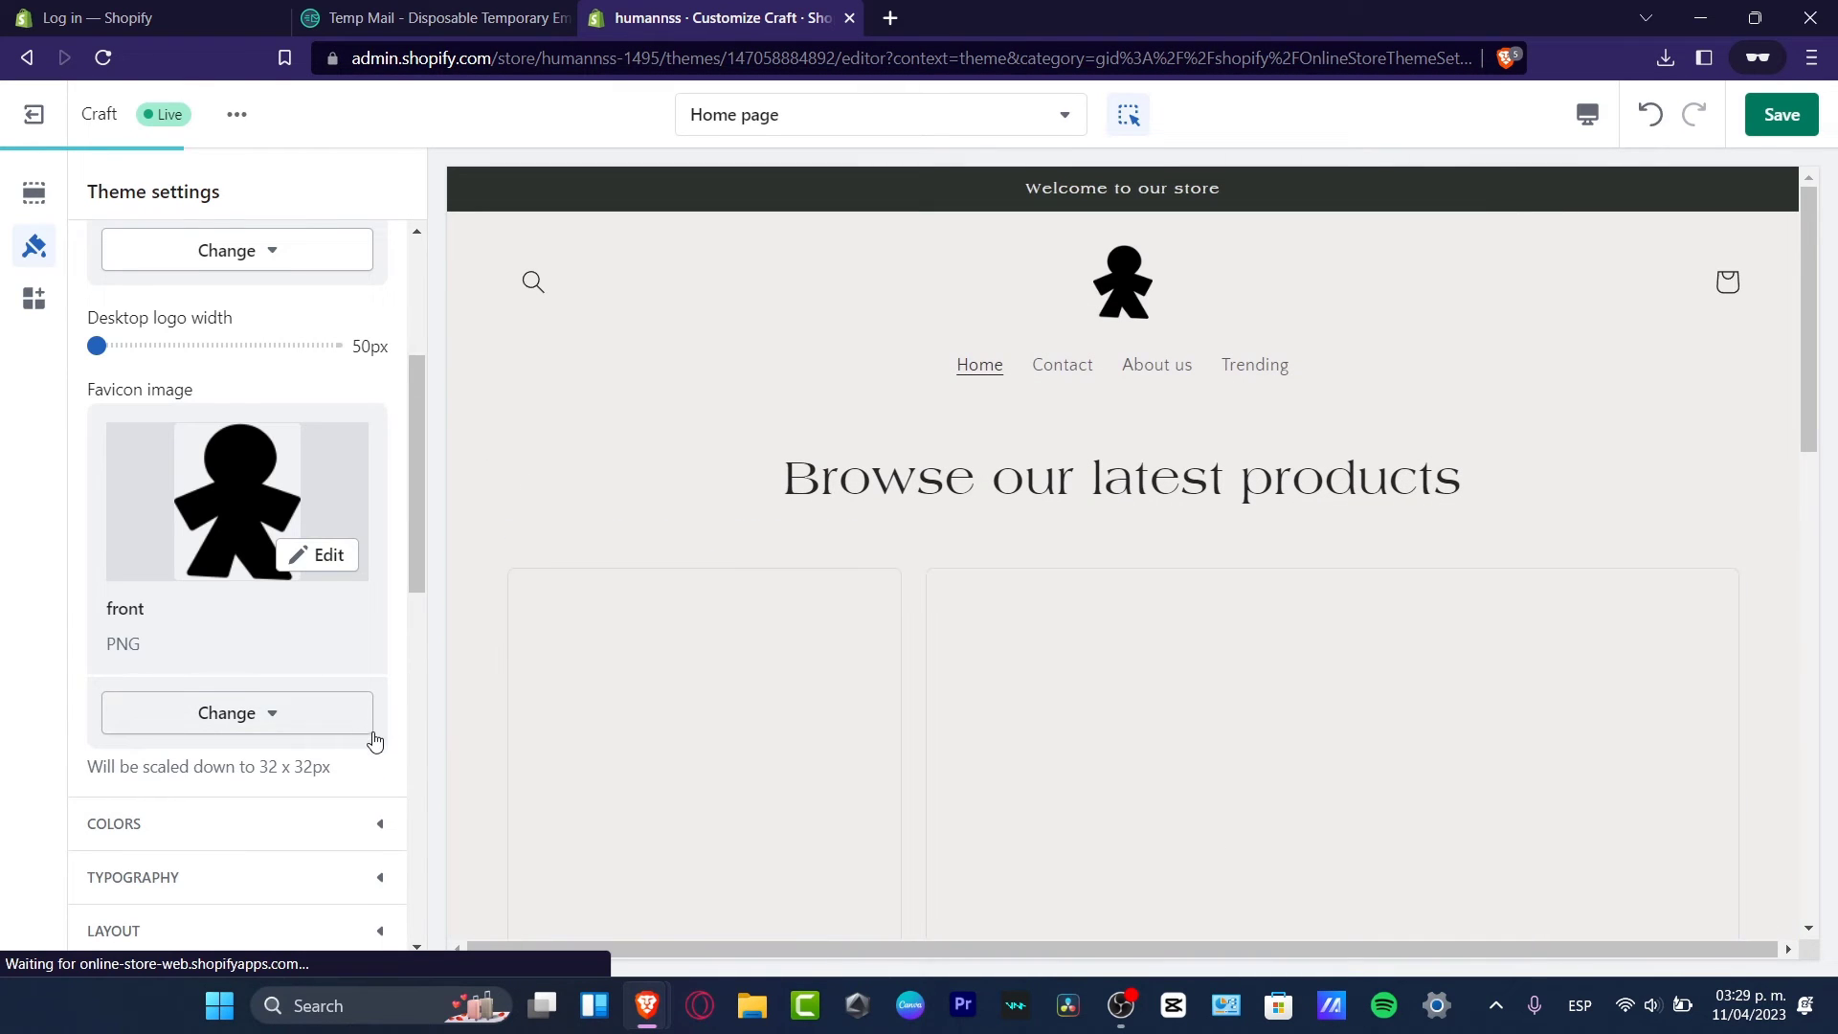
# Step: Examine the theme's primary and secondary color settings and the remaining theme setting categories
pyautogui.scroll(-4, 246, 582)
pyautogui.click(309, 484)
pyautogui.scroll(-5, 311, 488)
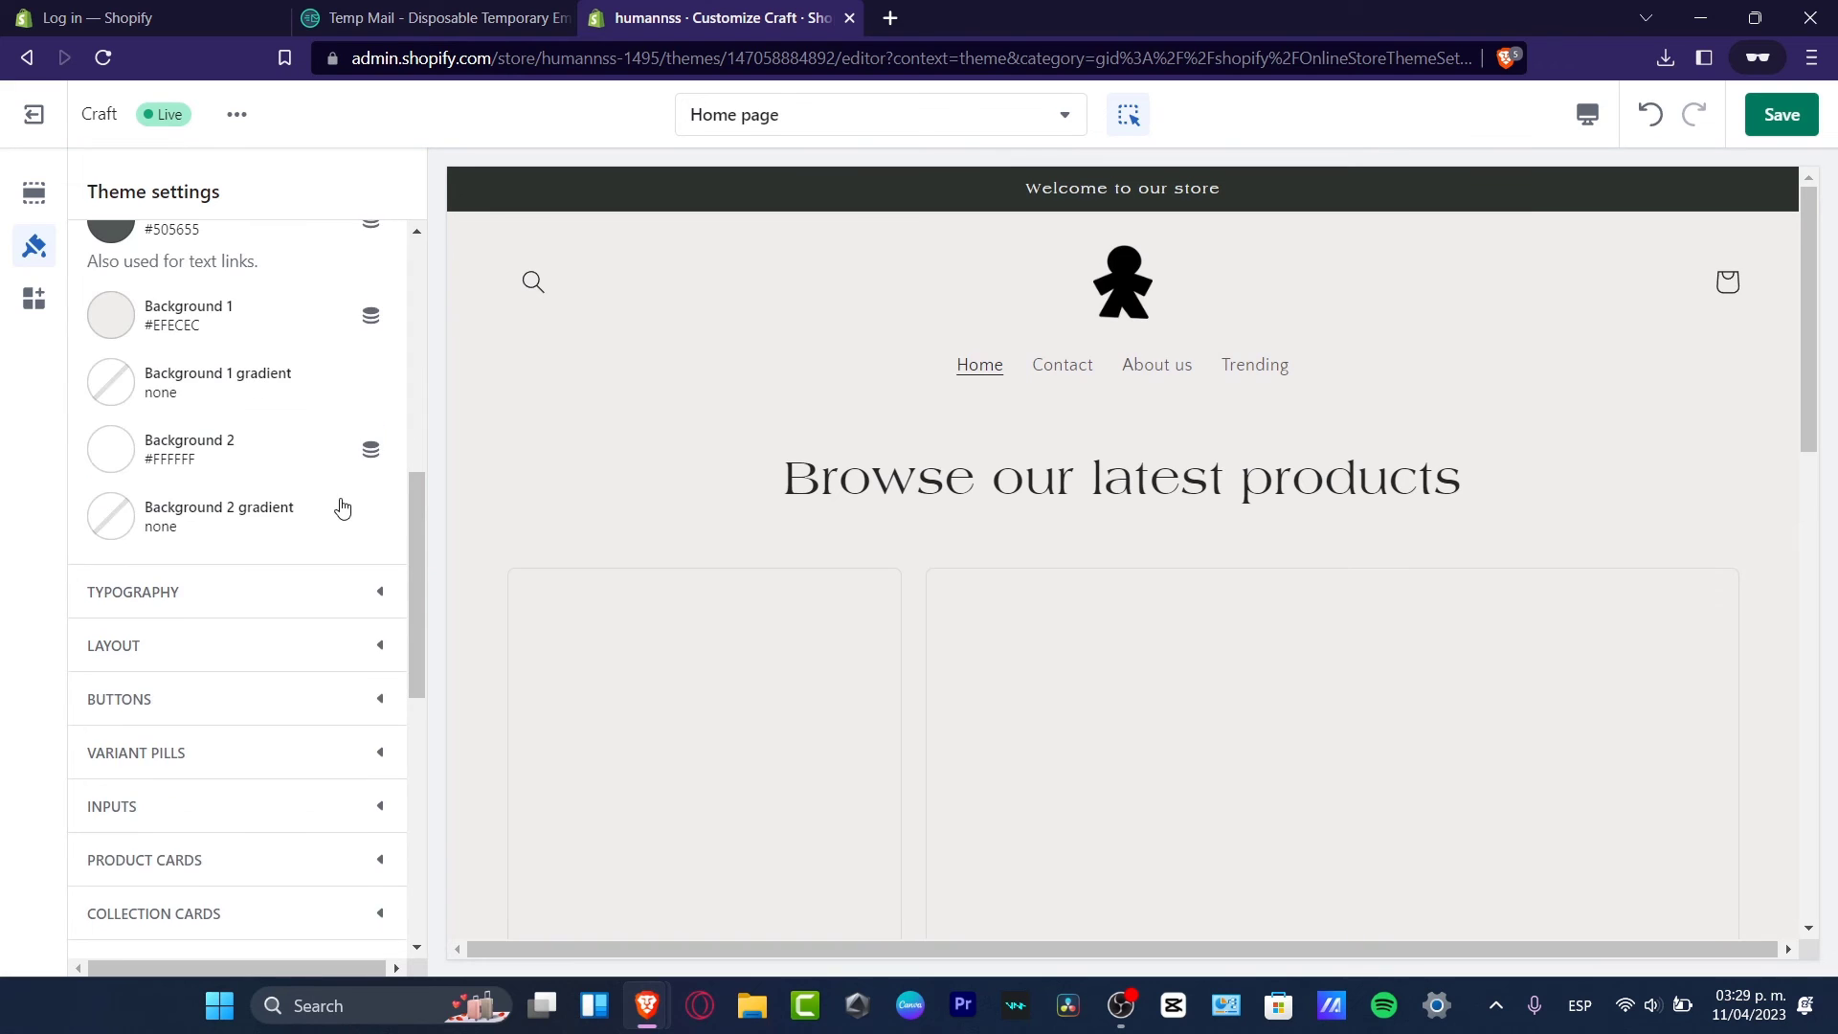
pyautogui.scroll(4, 342, 507)
pyautogui.scroll(4, 249, 502)
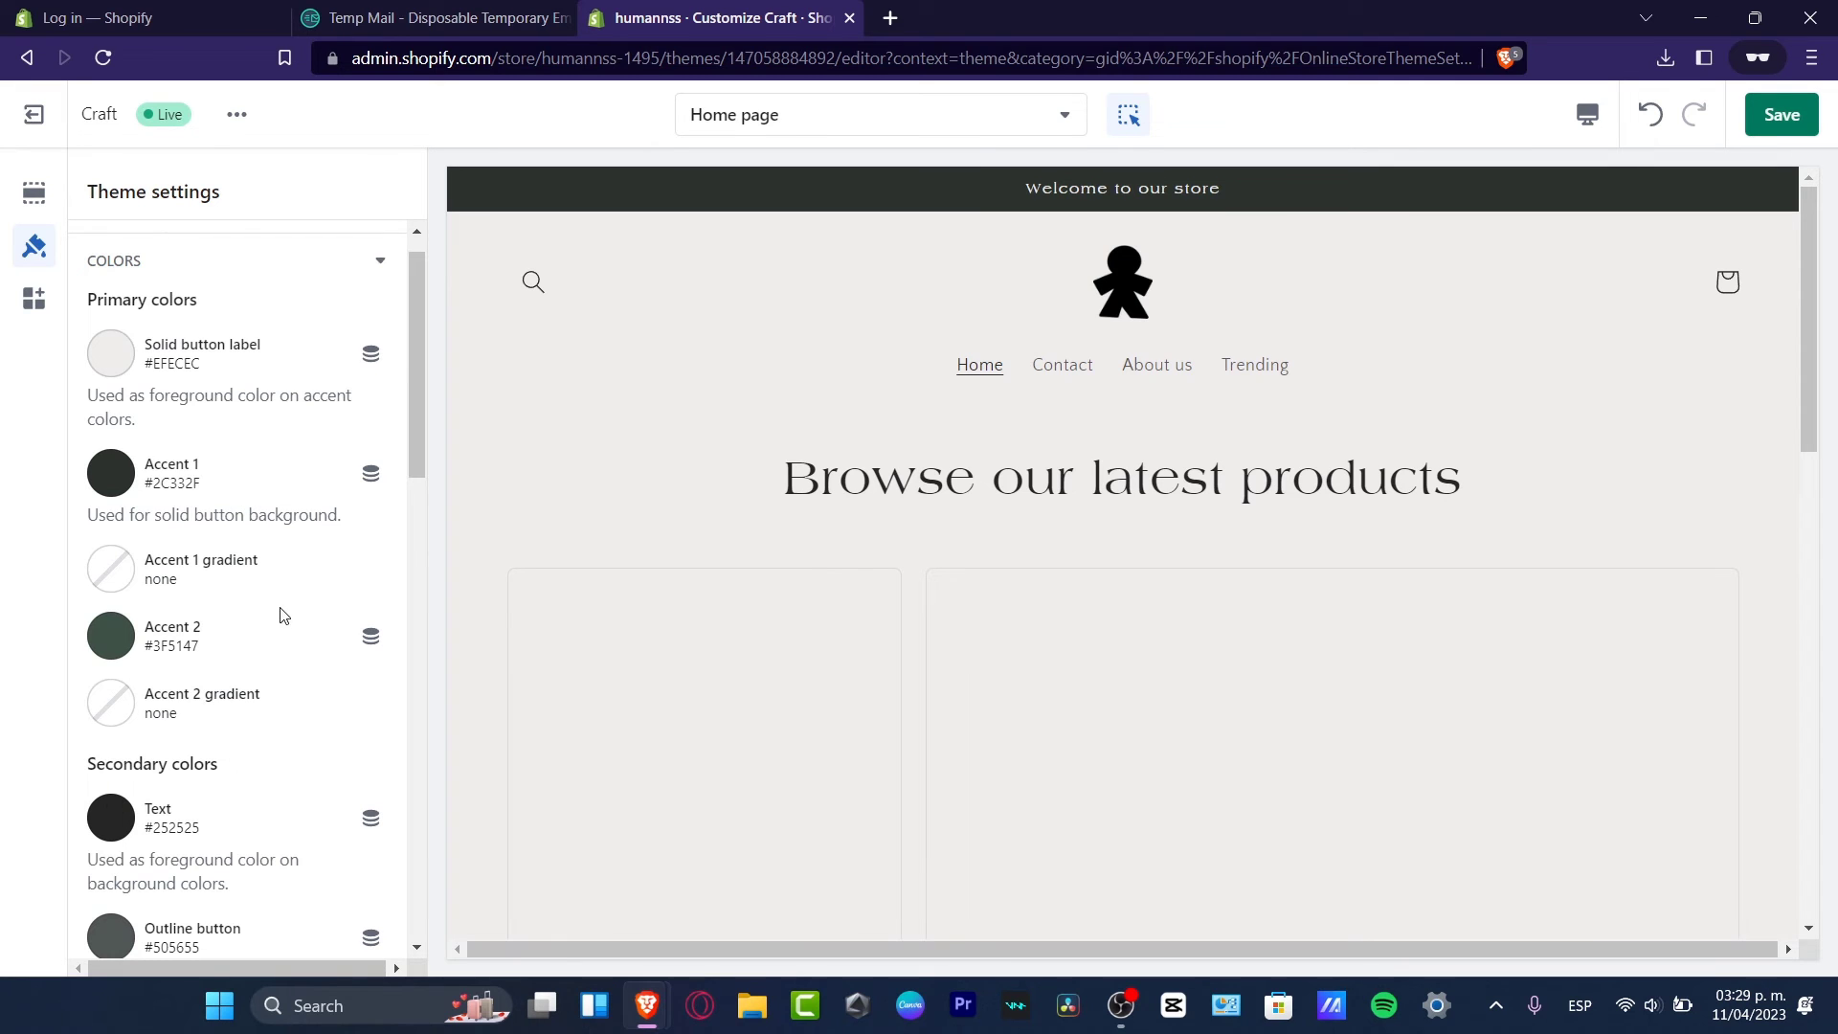
pyautogui.click(257, 644)
pyautogui.click(256, 641)
pyautogui.scroll(1, 269, 448)
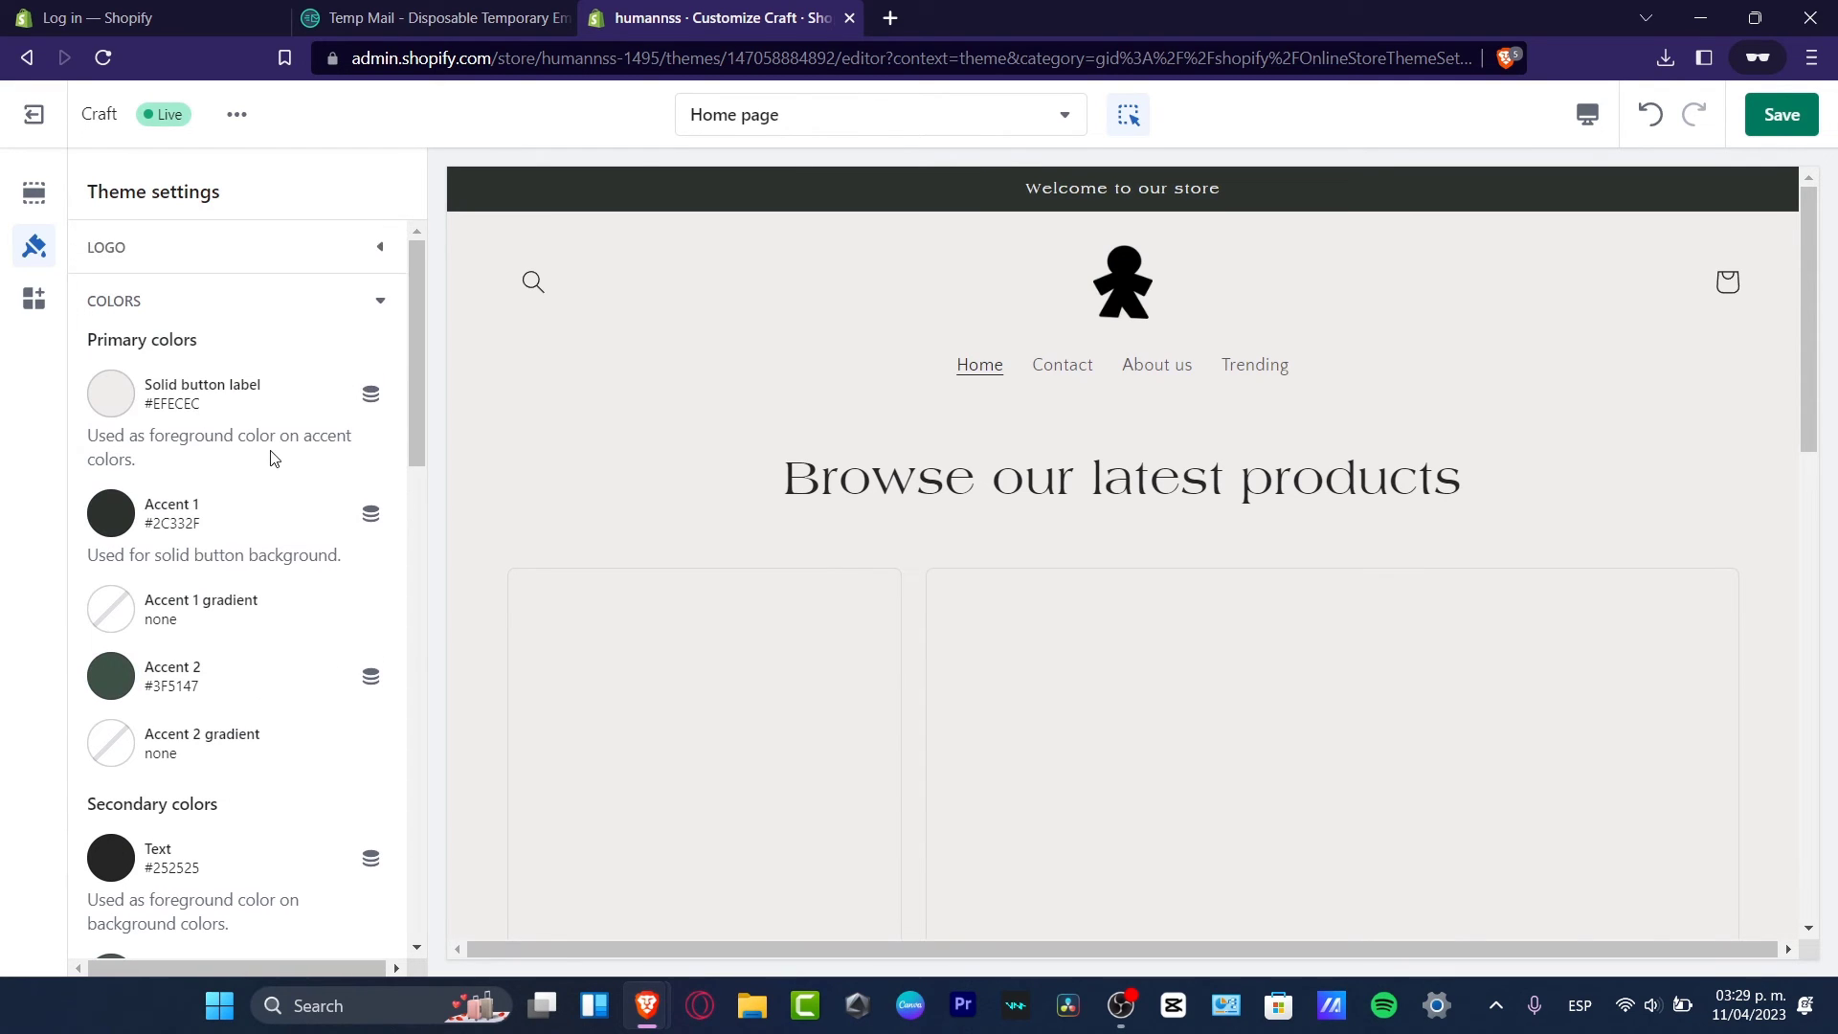
pyautogui.click(272, 305)
pyautogui.scroll(-5, 283, 496)
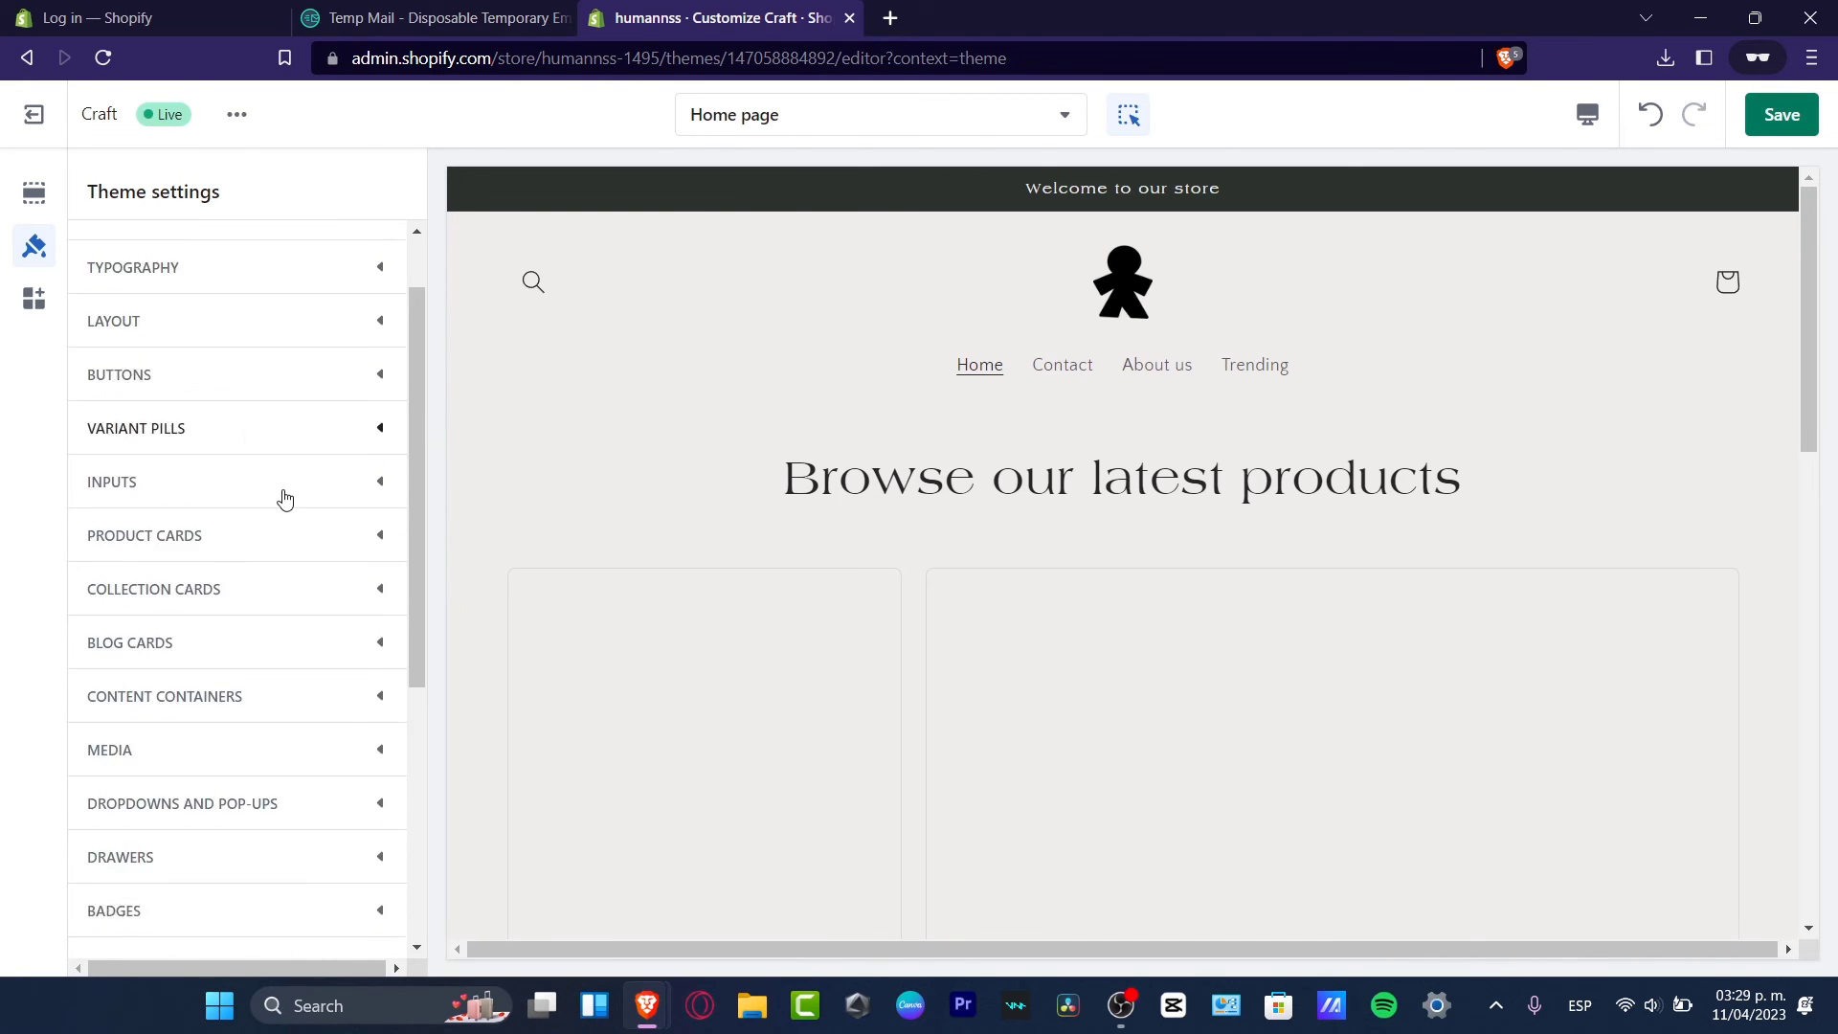
# Step: Set the header section's desktop logo position to Middle center
pyautogui.scroll(6, 287, 623)
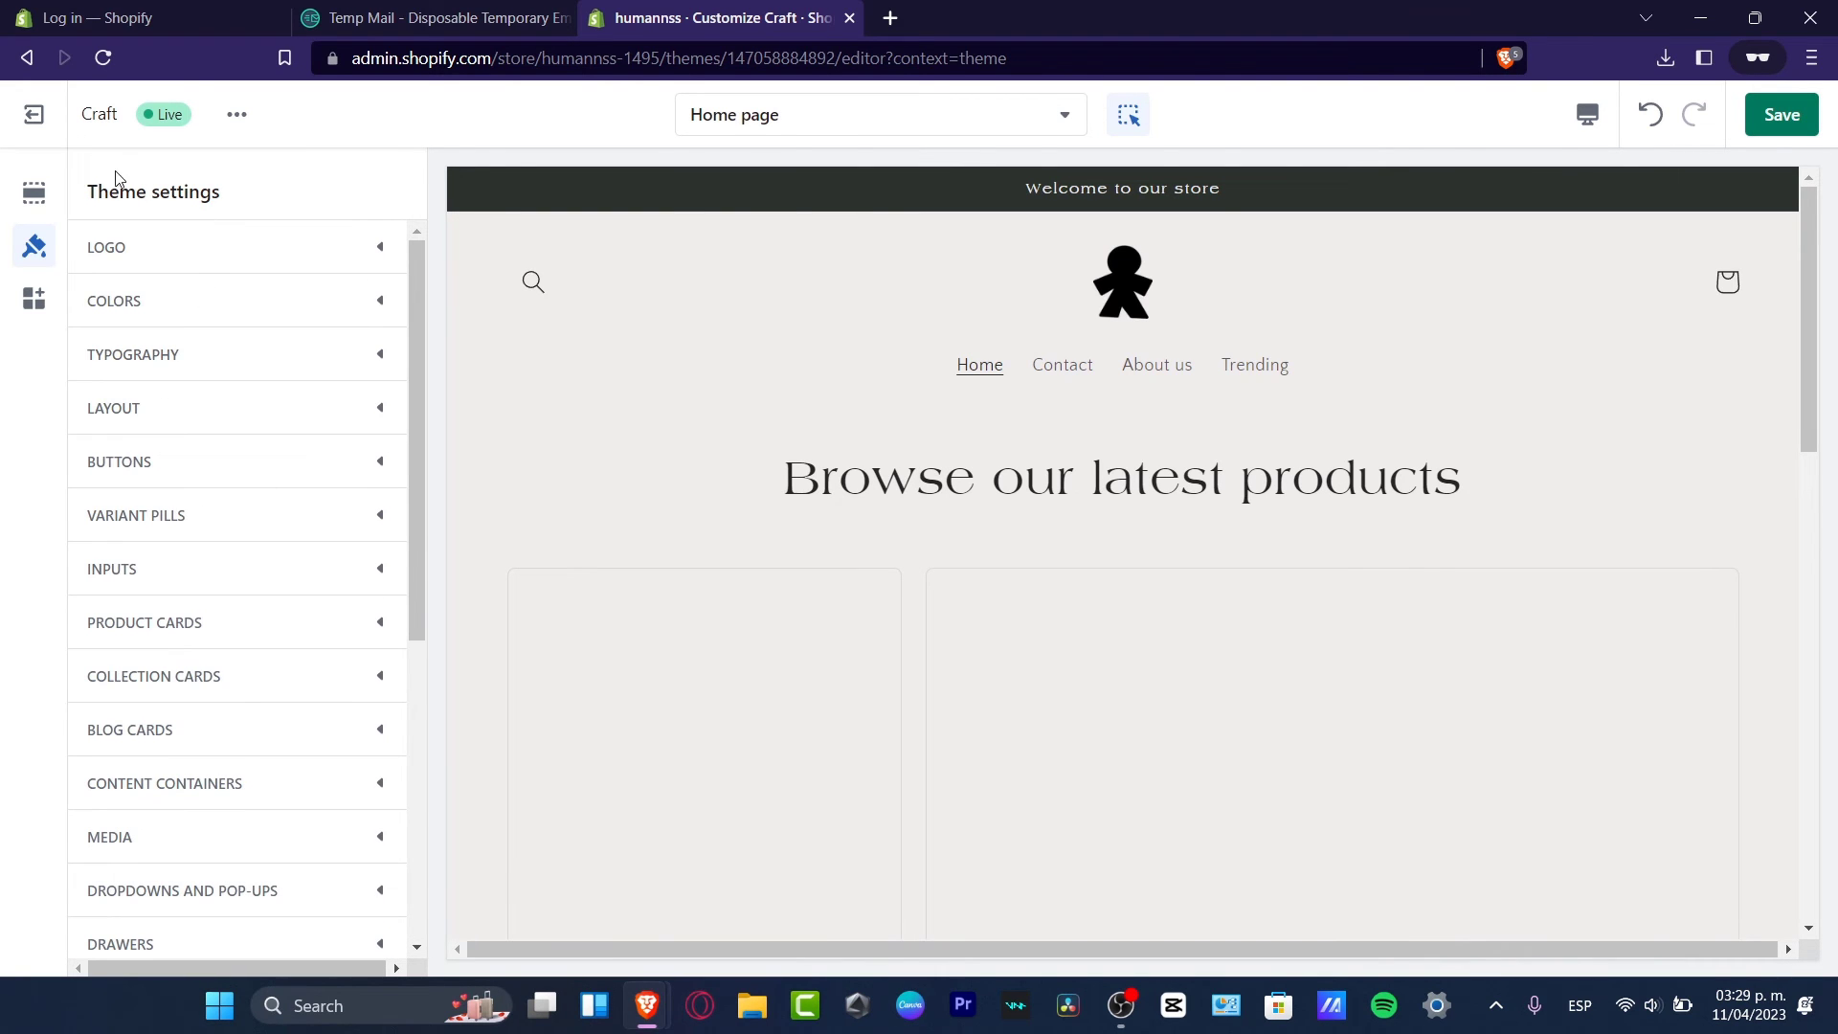
pyautogui.click(34, 196)
pyautogui.click(278, 337)
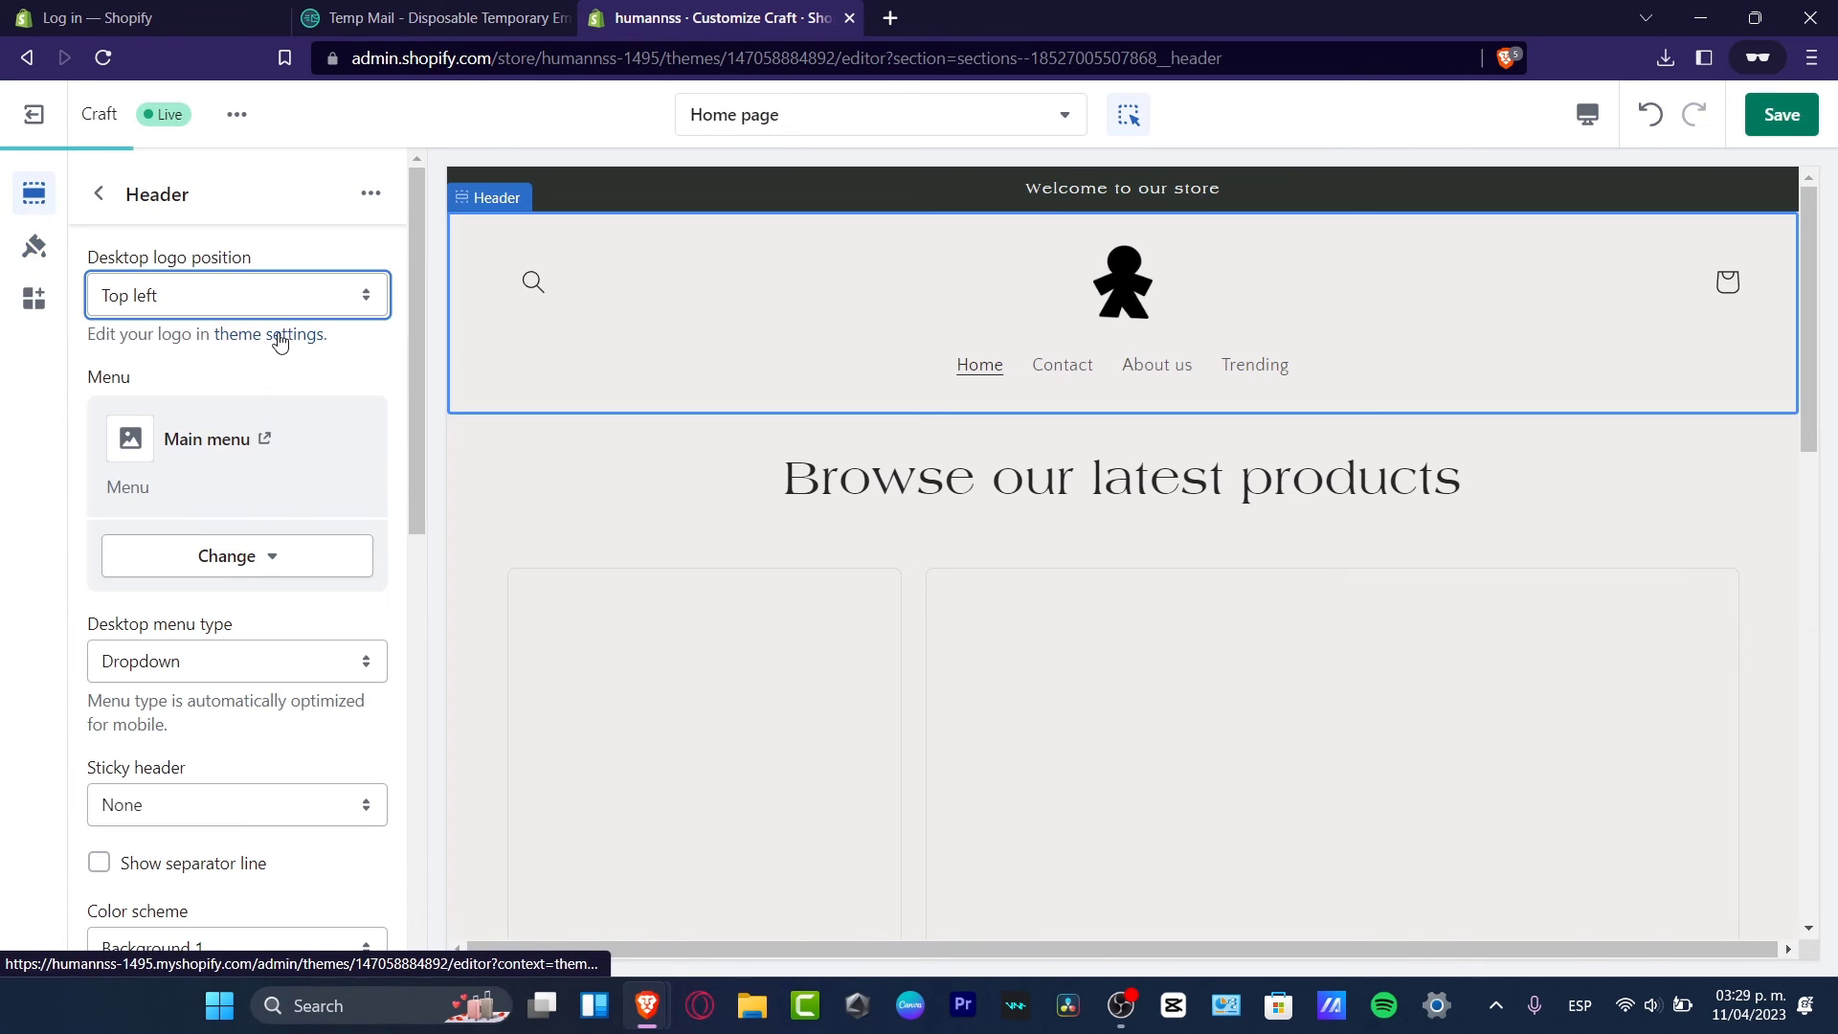
pyautogui.click(284, 295)
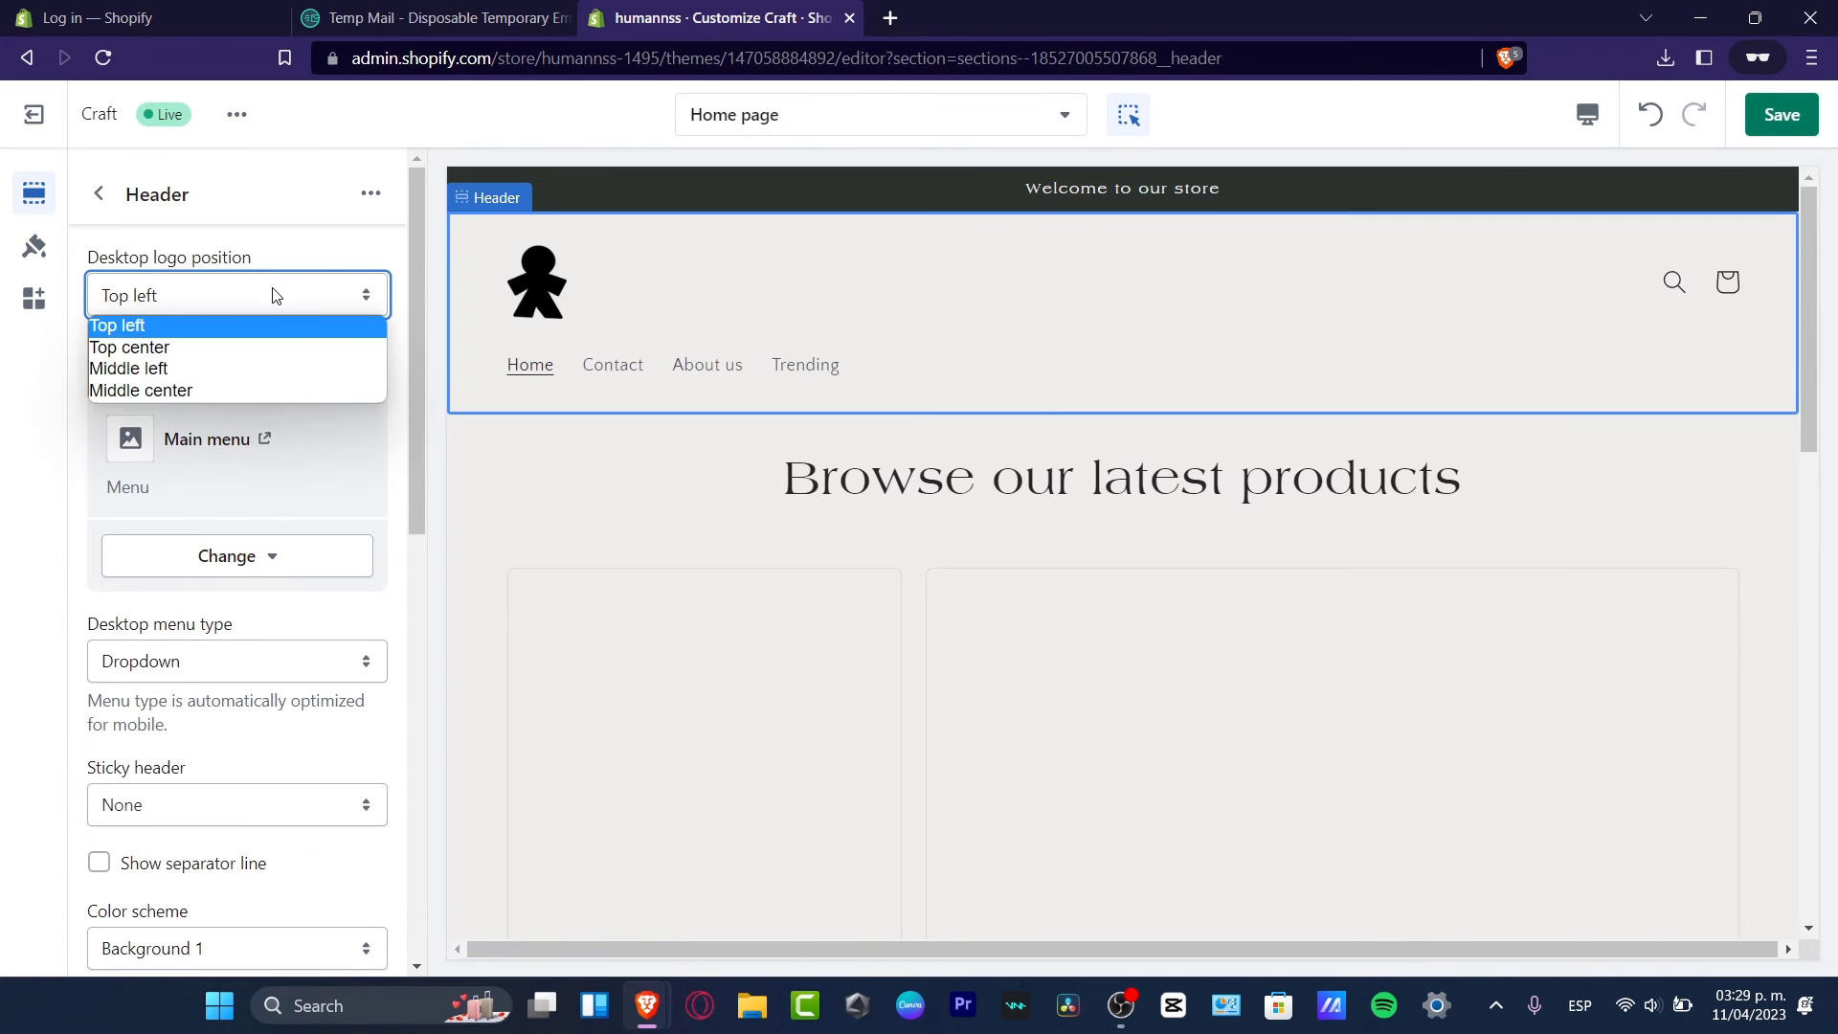
pyautogui.click(268, 374)
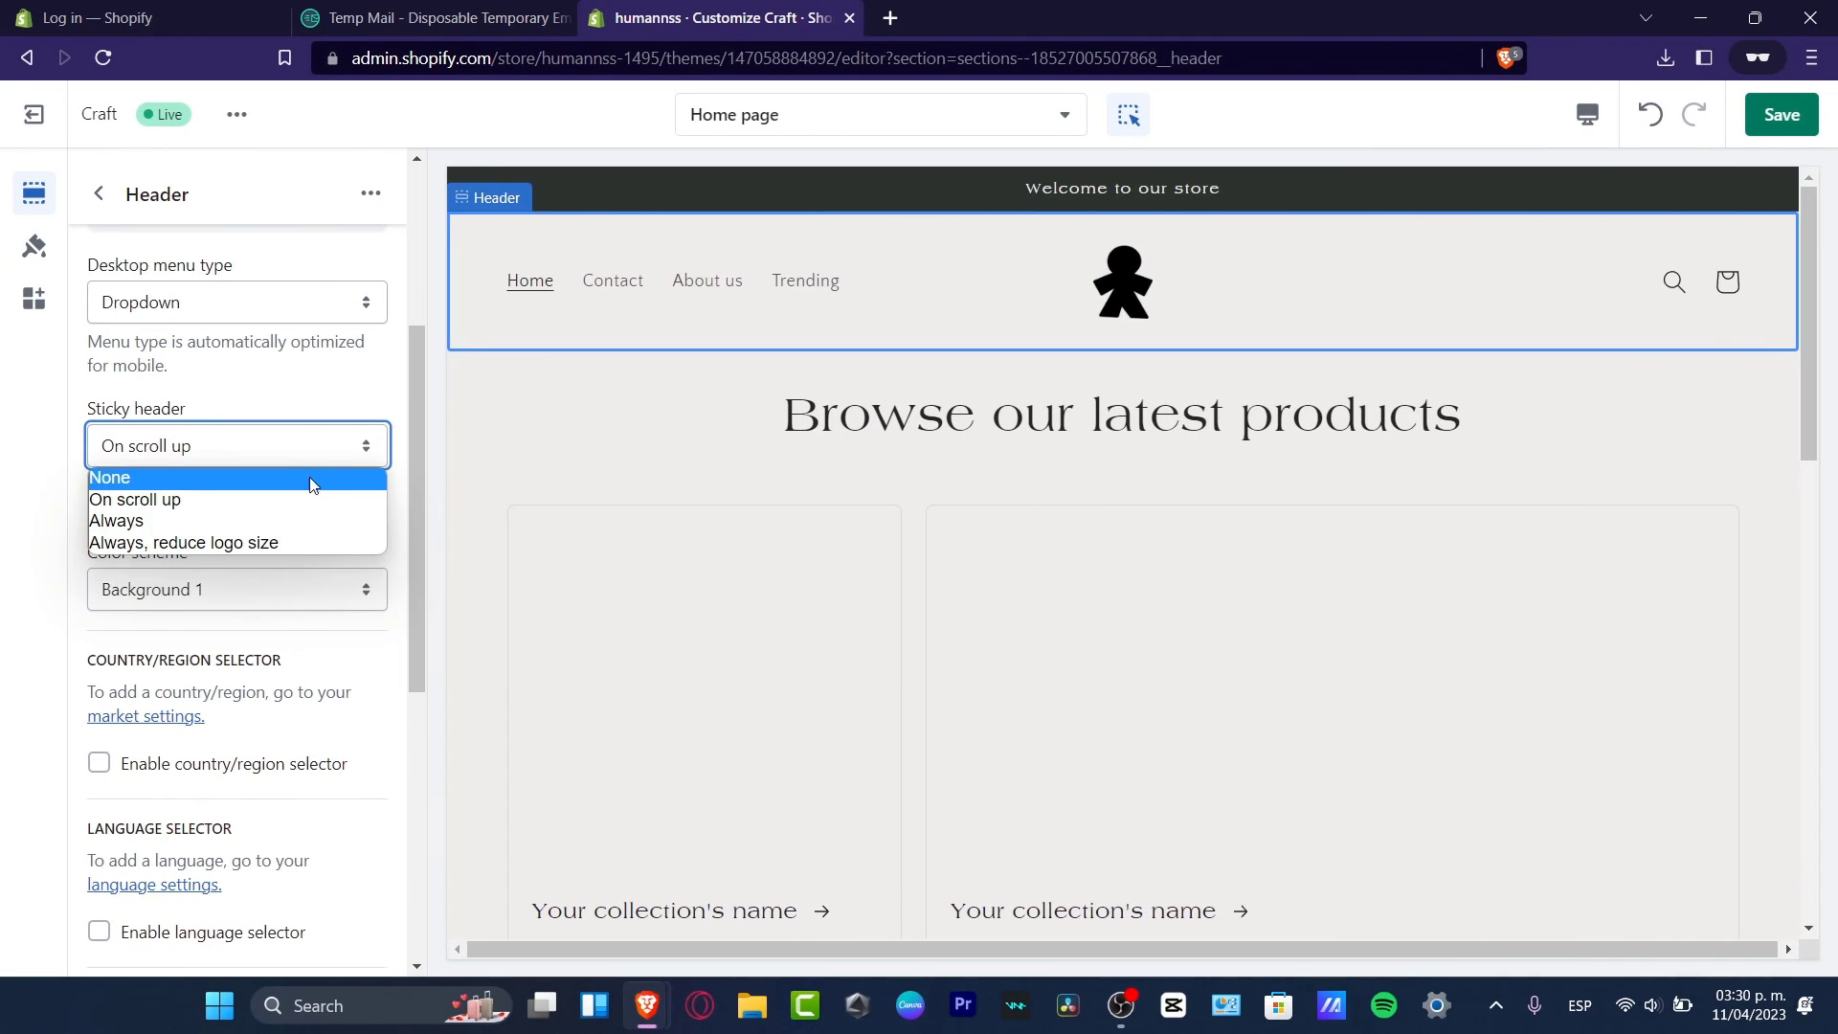
# Step: Try the Always option for the sticky header and check how the header behaves throughout the home page preview
pyautogui.click(312, 491)
pyautogui.press('Down')
pyautogui.scroll(-10, 790, 494)
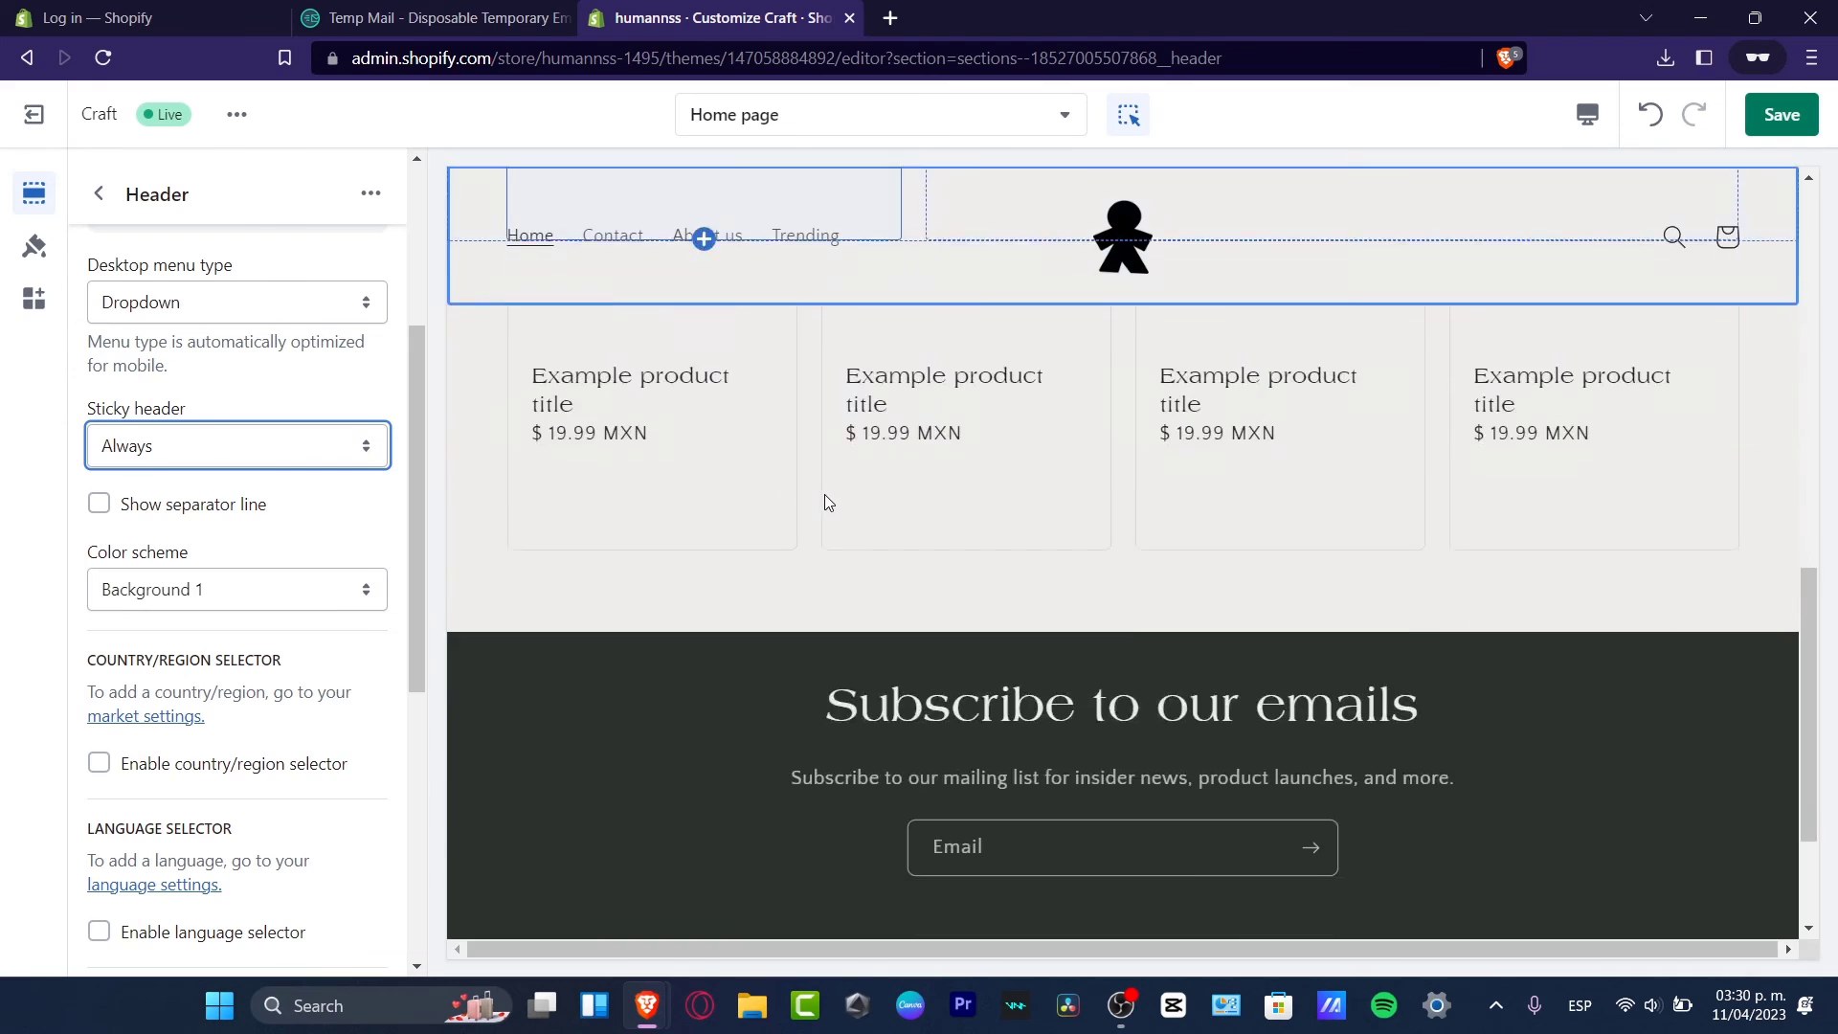
pyautogui.scroll(6, 820, 494)
pyautogui.scroll(-4, 826, 494)
pyautogui.scroll(8, 806, 398)
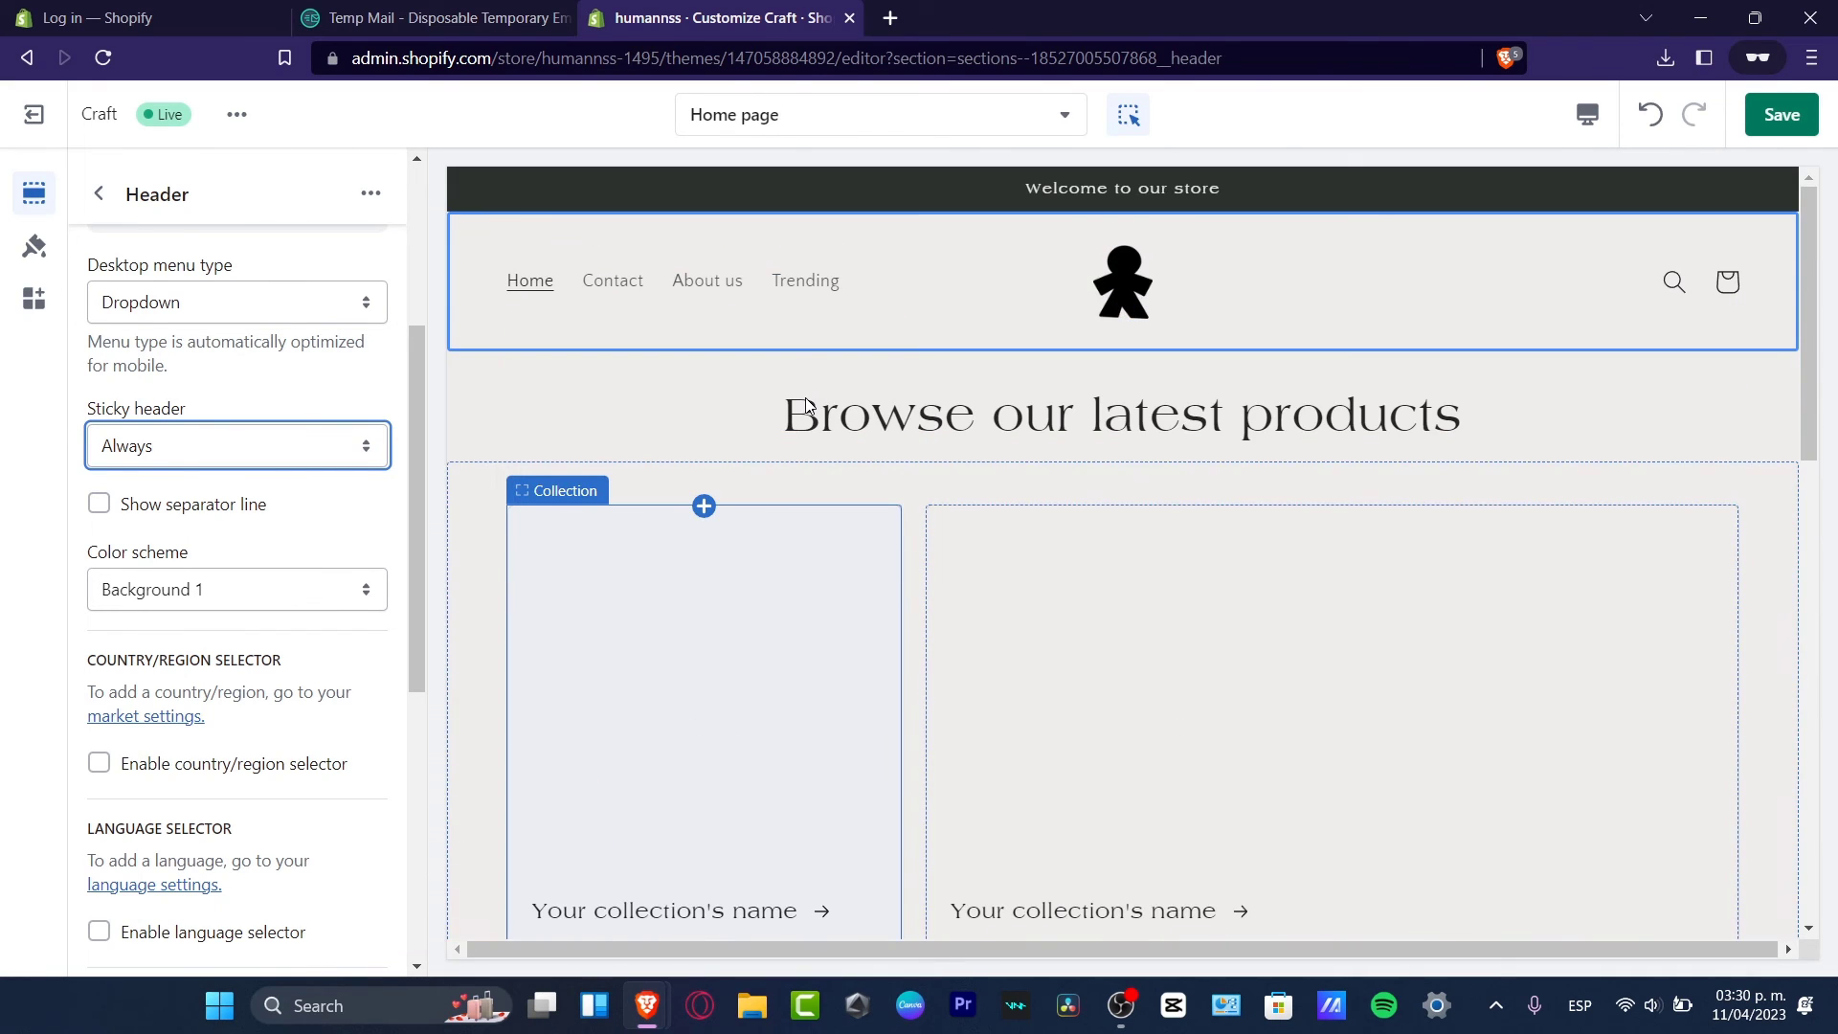
pyautogui.scroll(-8, 1202, 461)
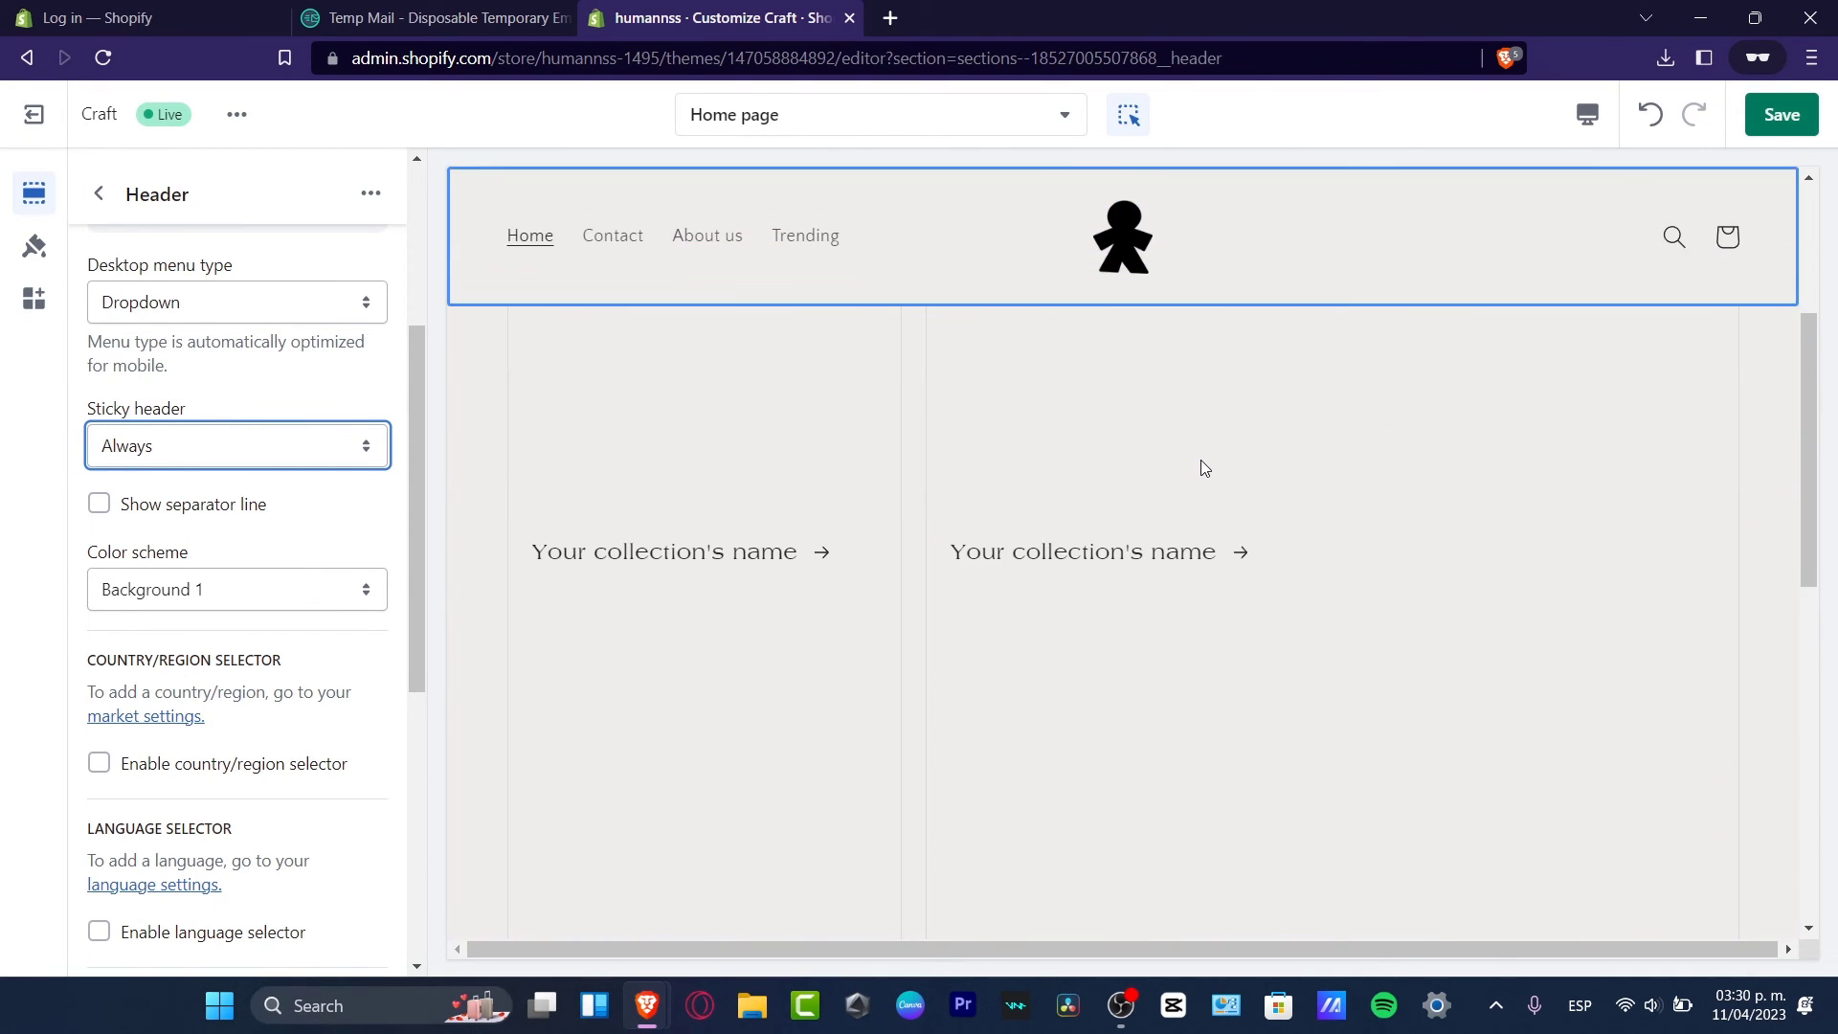
pyautogui.scroll(-4, 1203, 464)
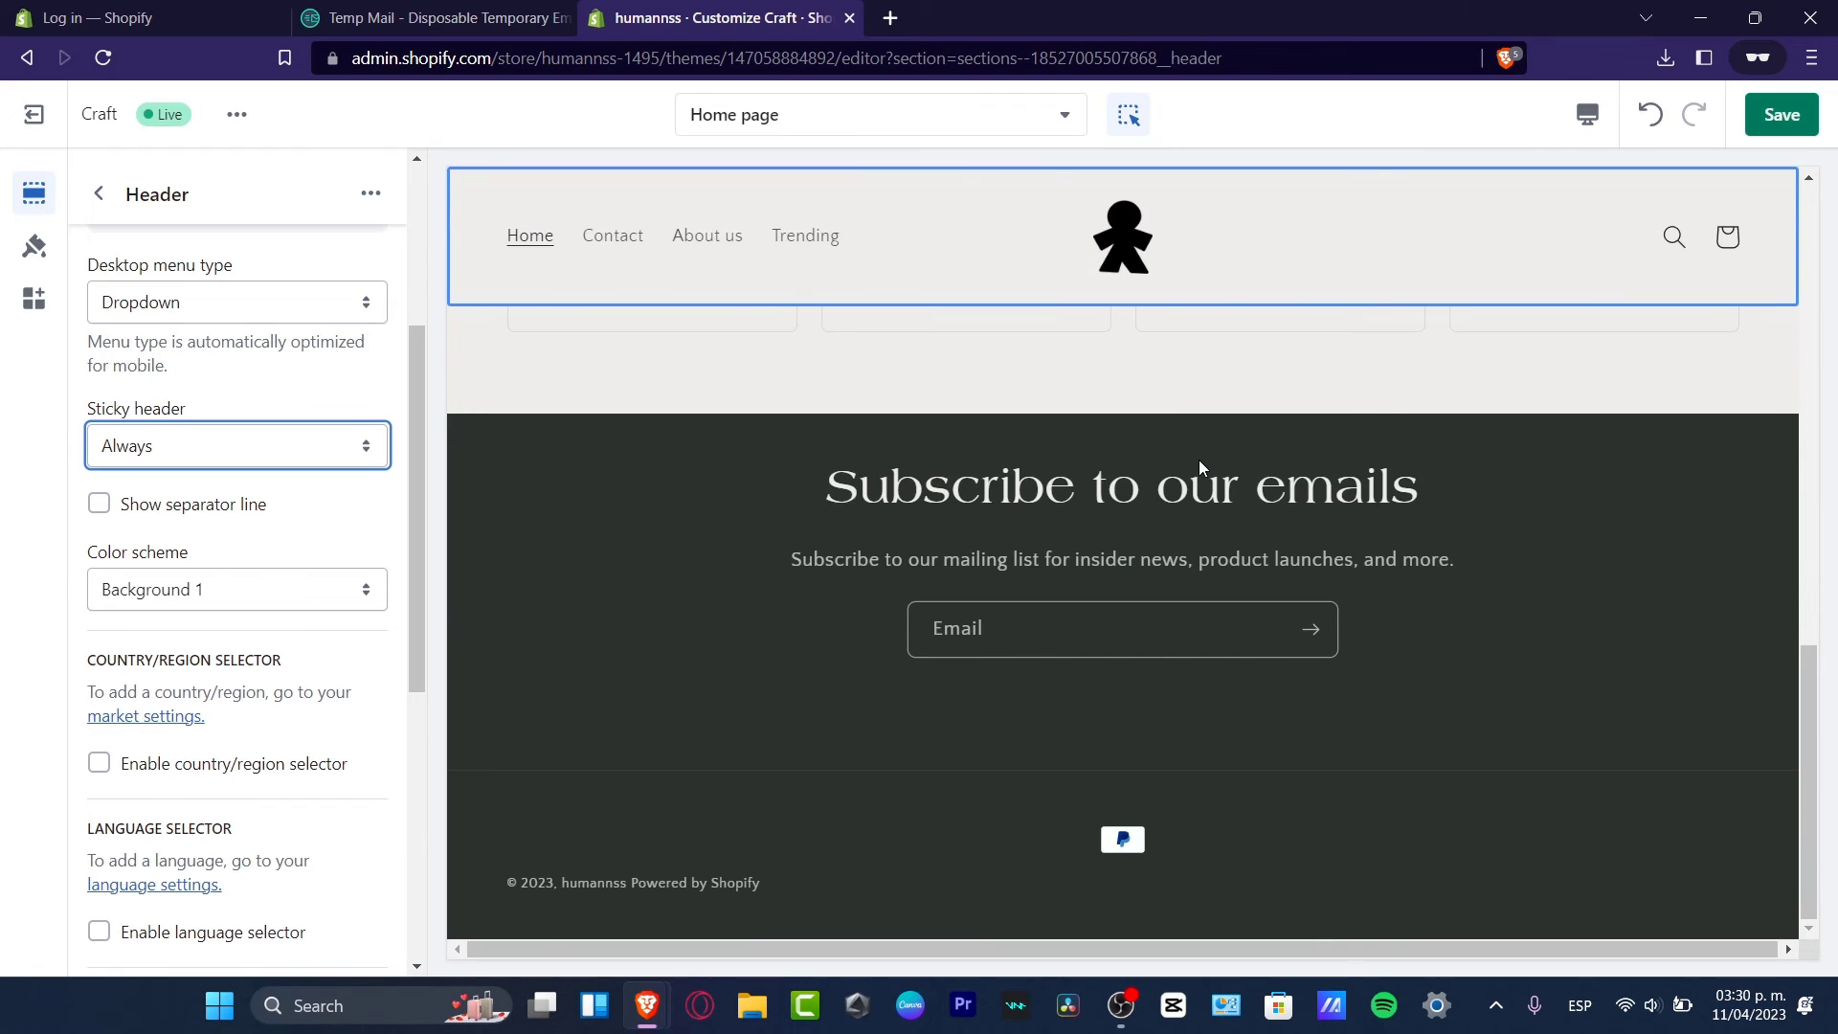
pyautogui.scroll(10, 1201, 465)
pyautogui.scroll(3, 1198, 467)
# Step: Set the sticky header to "Always, reduce logo size" and check it in the home page preview
pyautogui.click(287, 448)
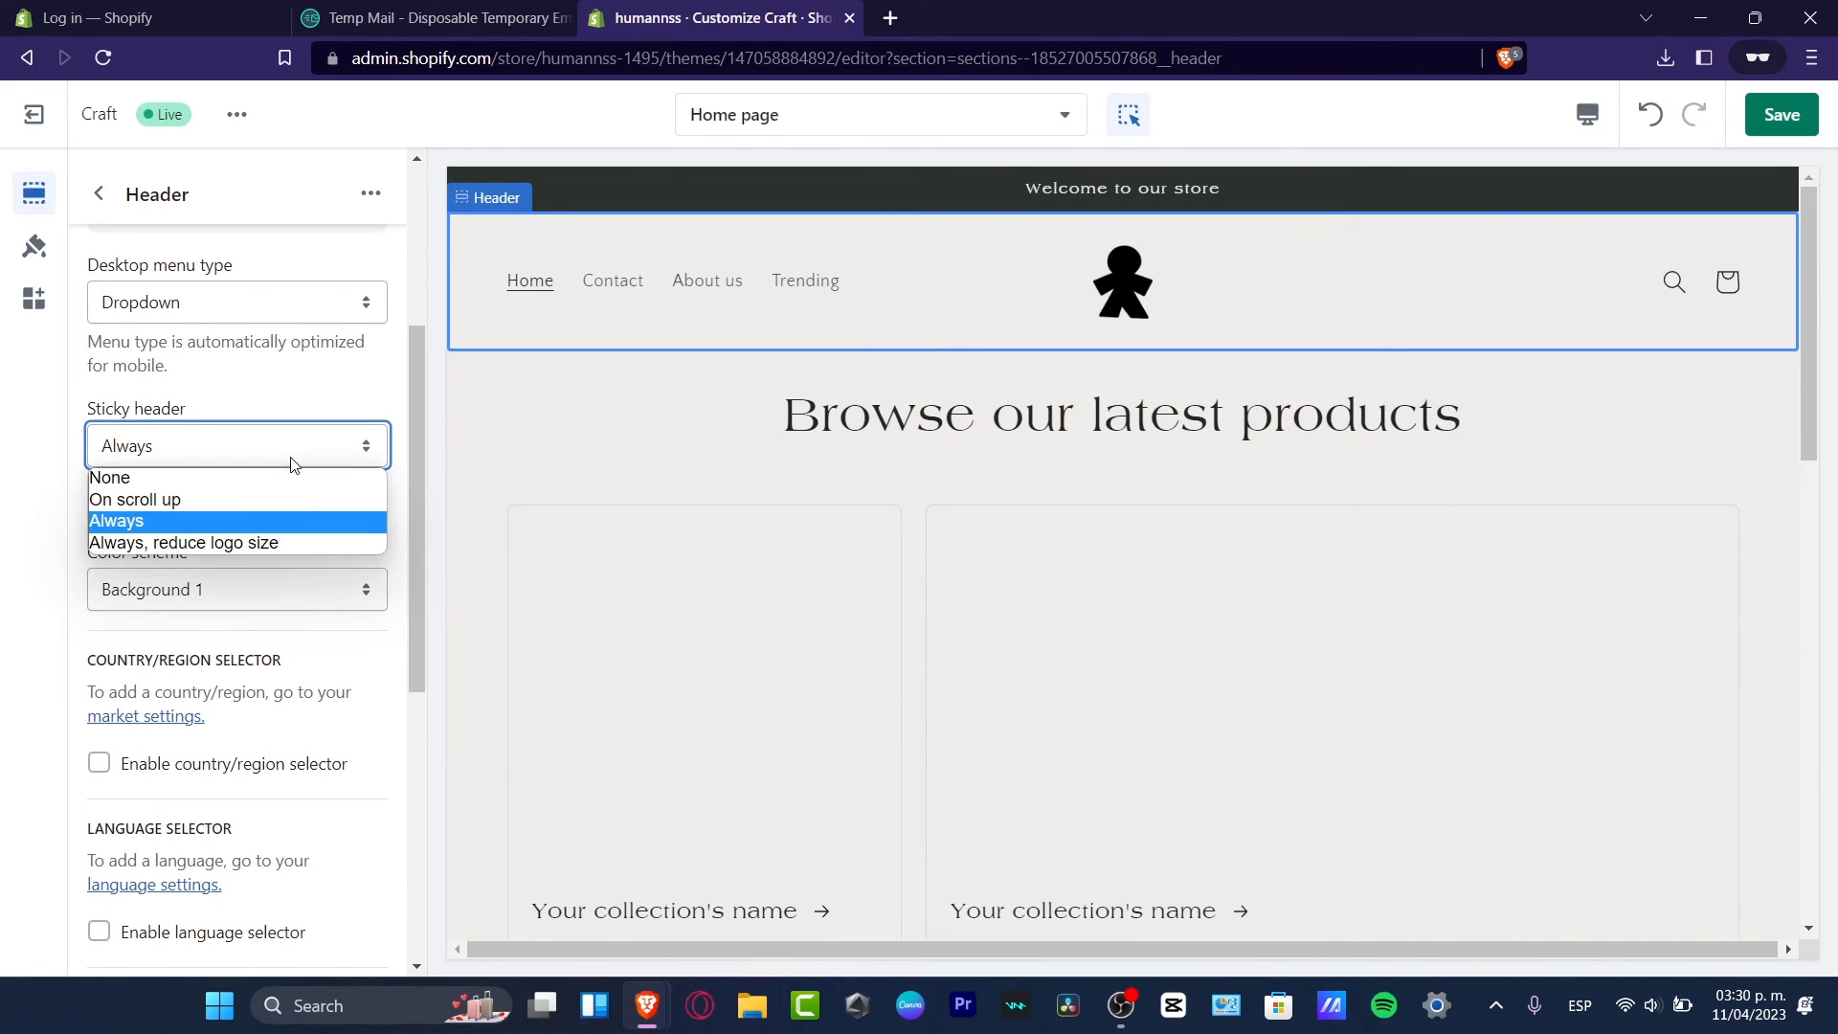
pyautogui.click(313, 552)
pyautogui.scroll(-6, 1101, 481)
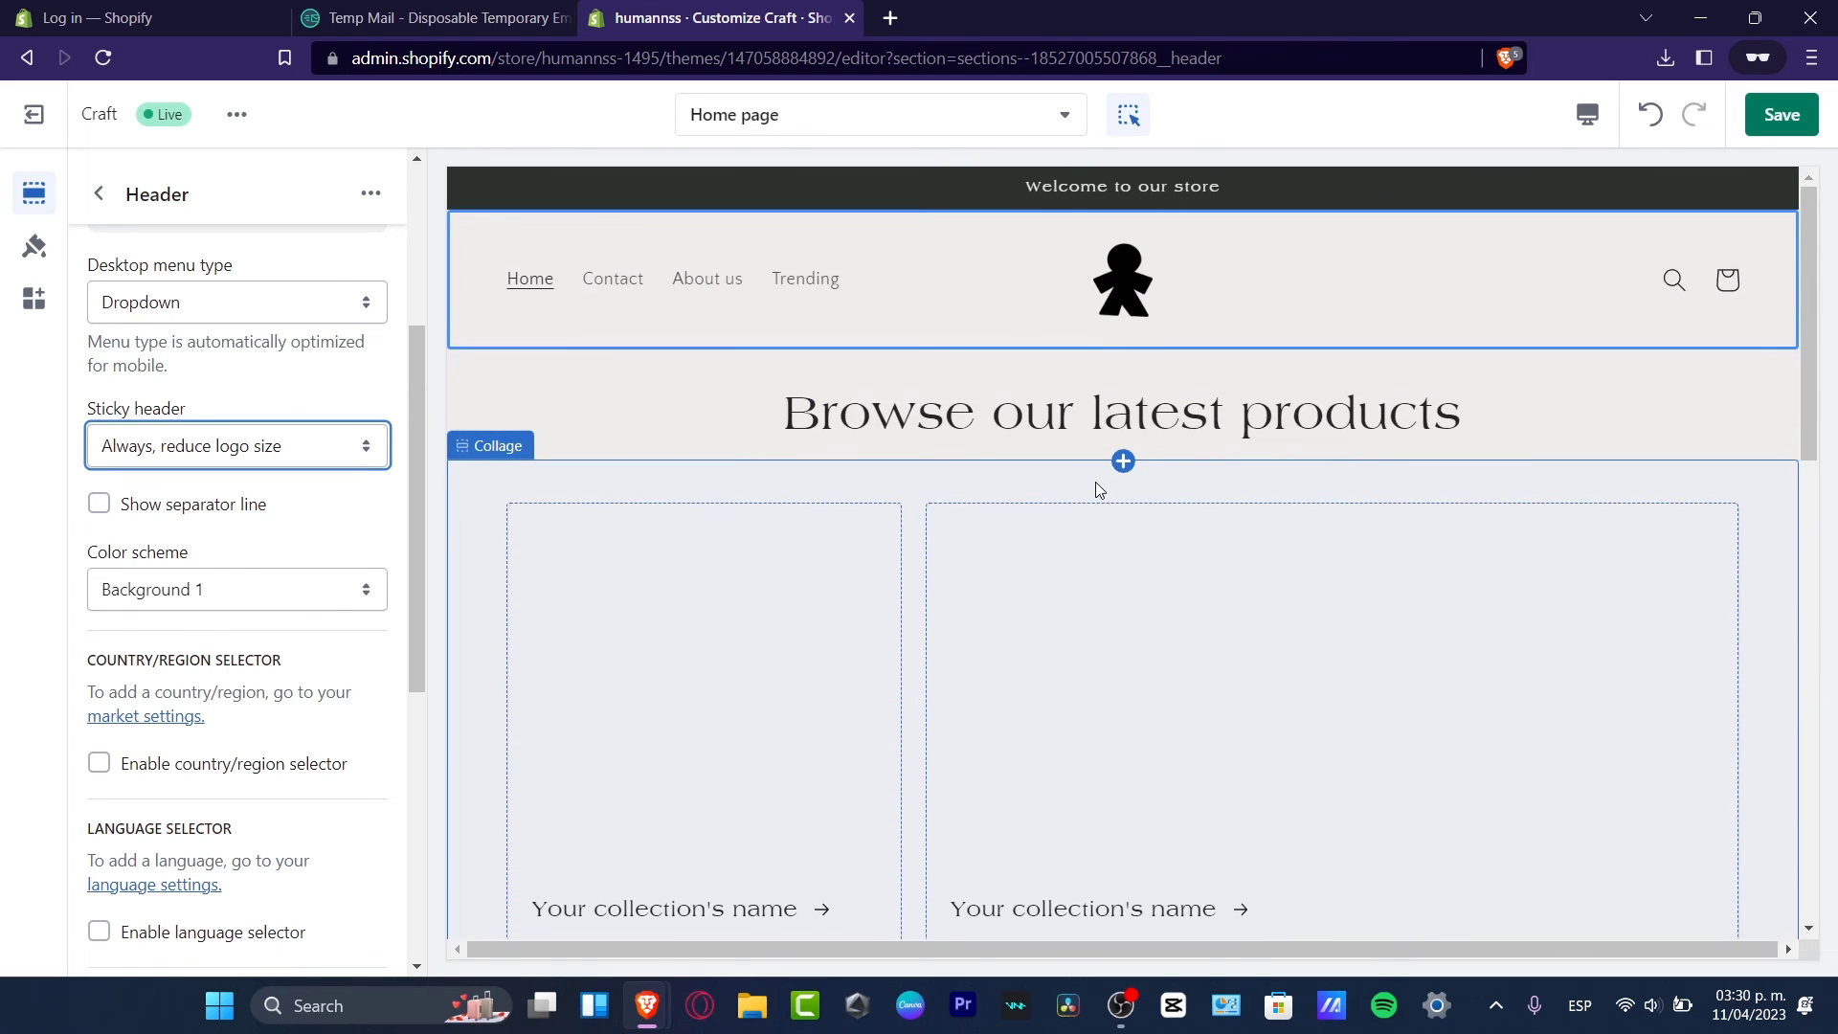
pyautogui.scroll(-5, 310, 517)
# Step: Set the header's mobile logo position to Left and save the theme changes
pyautogui.click(311, 477)
pyautogui.click(310, 533)
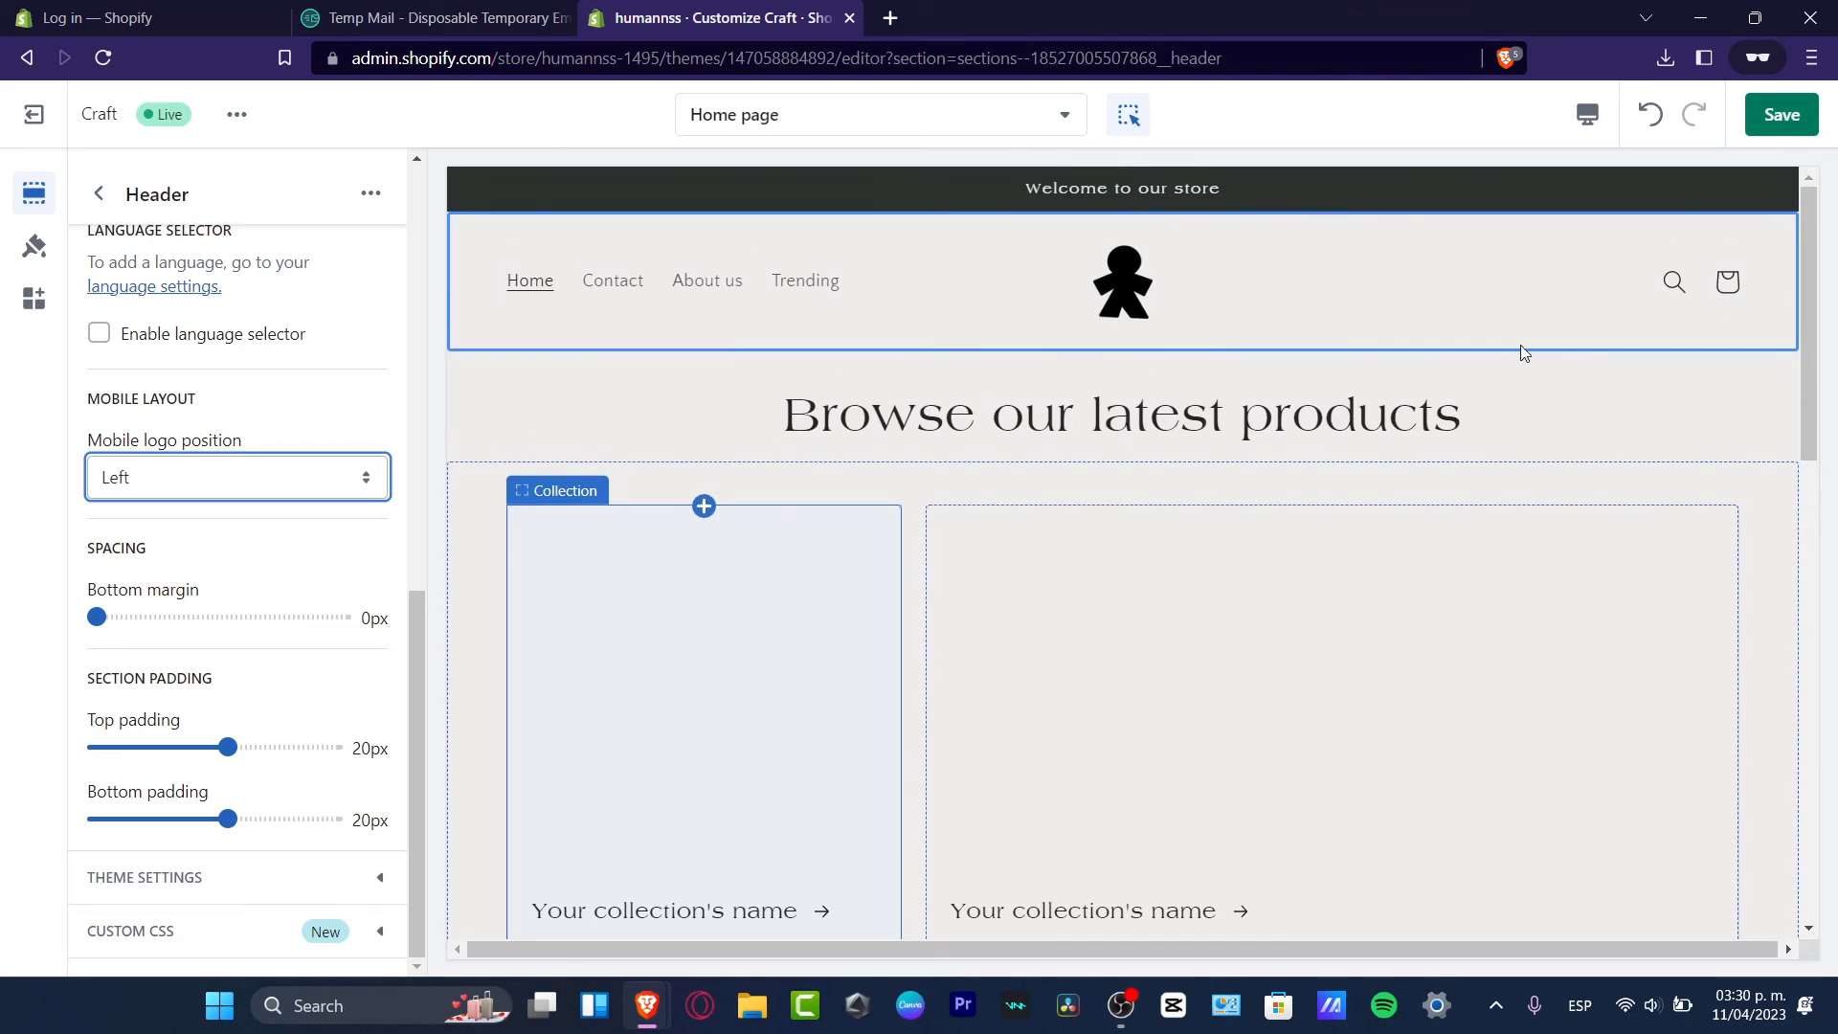
pyautogui.click(1809, 118)
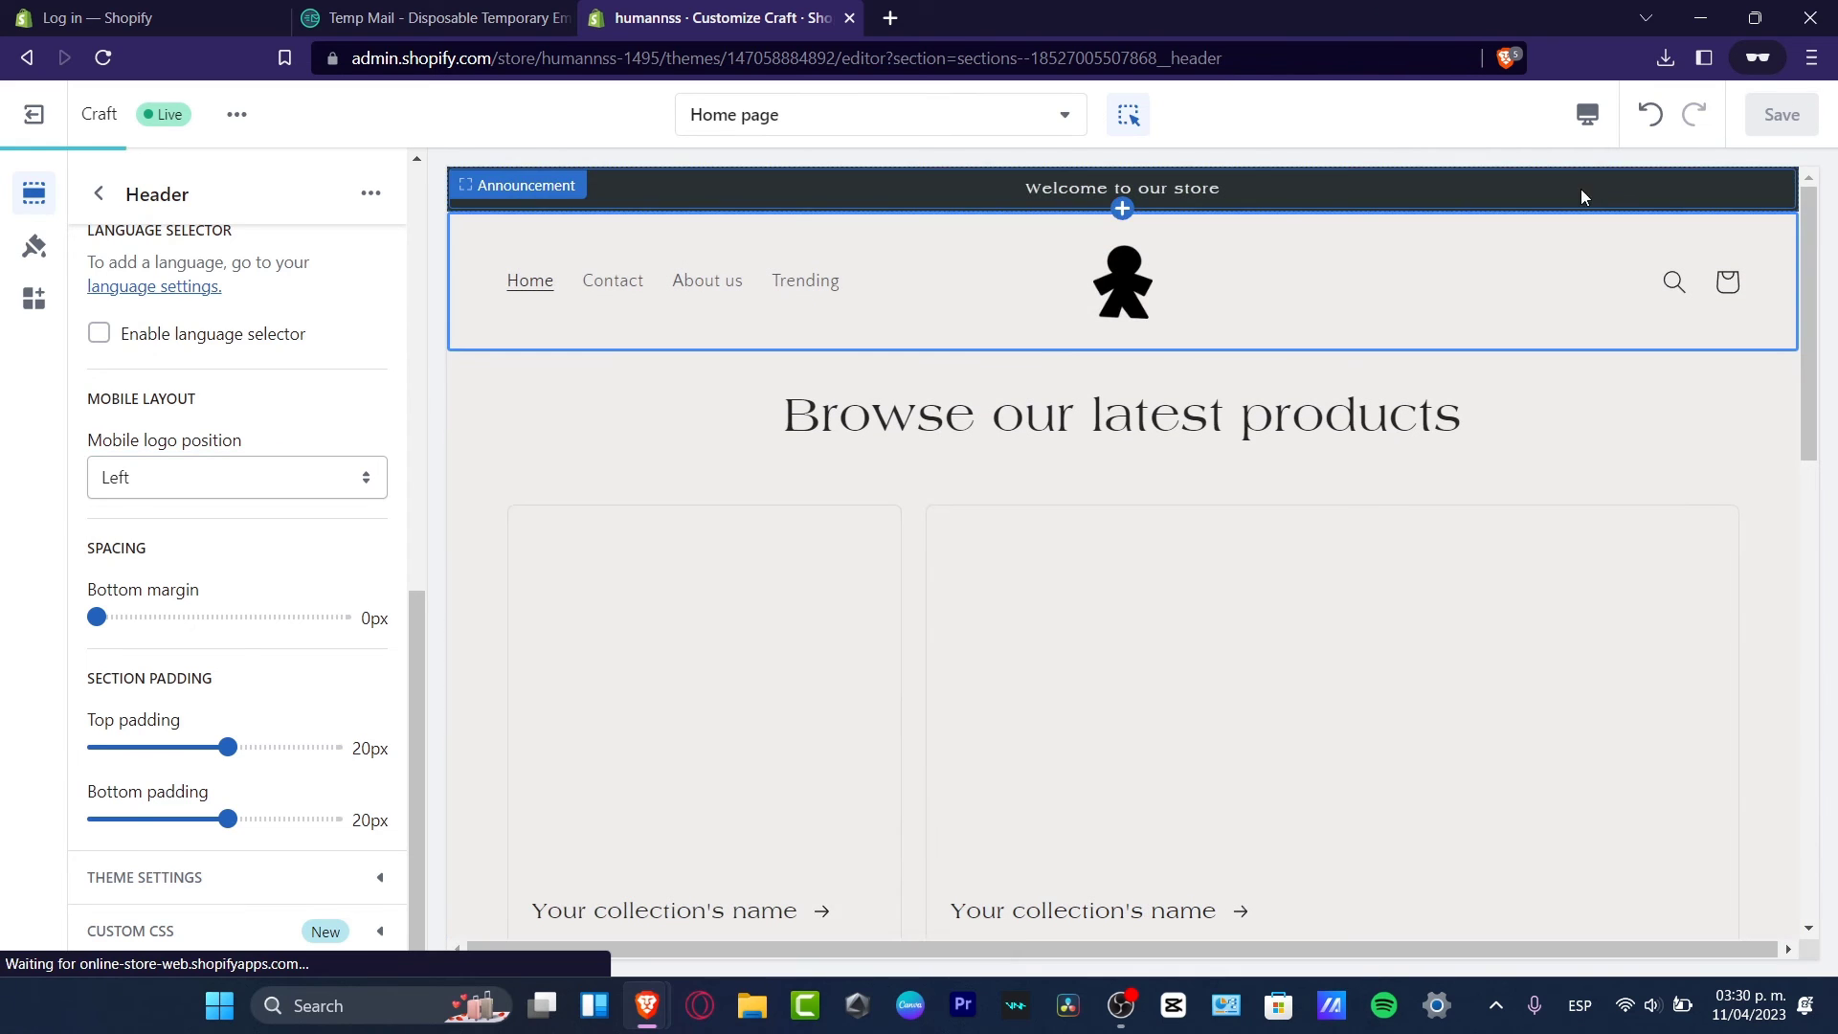
# Step: Preview the home page and its sticky header in the Mobile view, and return to the Desktop view
pyautogui.click(1585, 116)
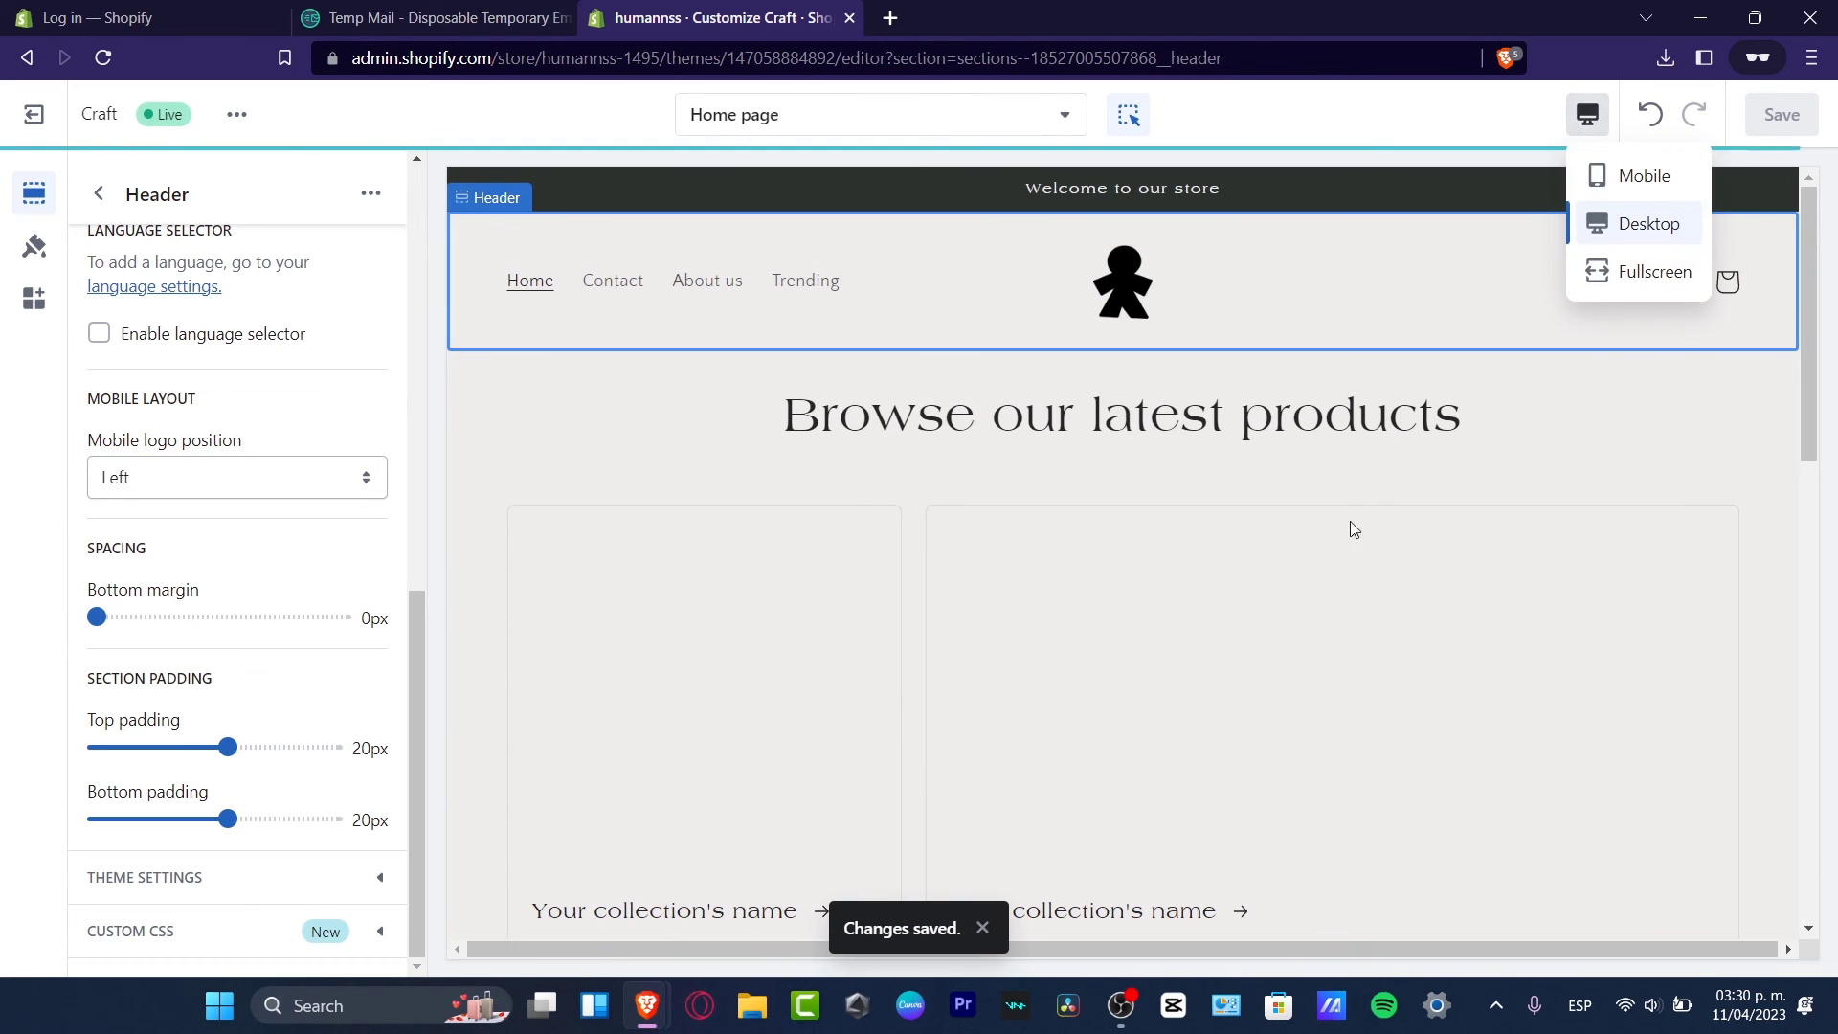
pyautogui.click(1671, 184)
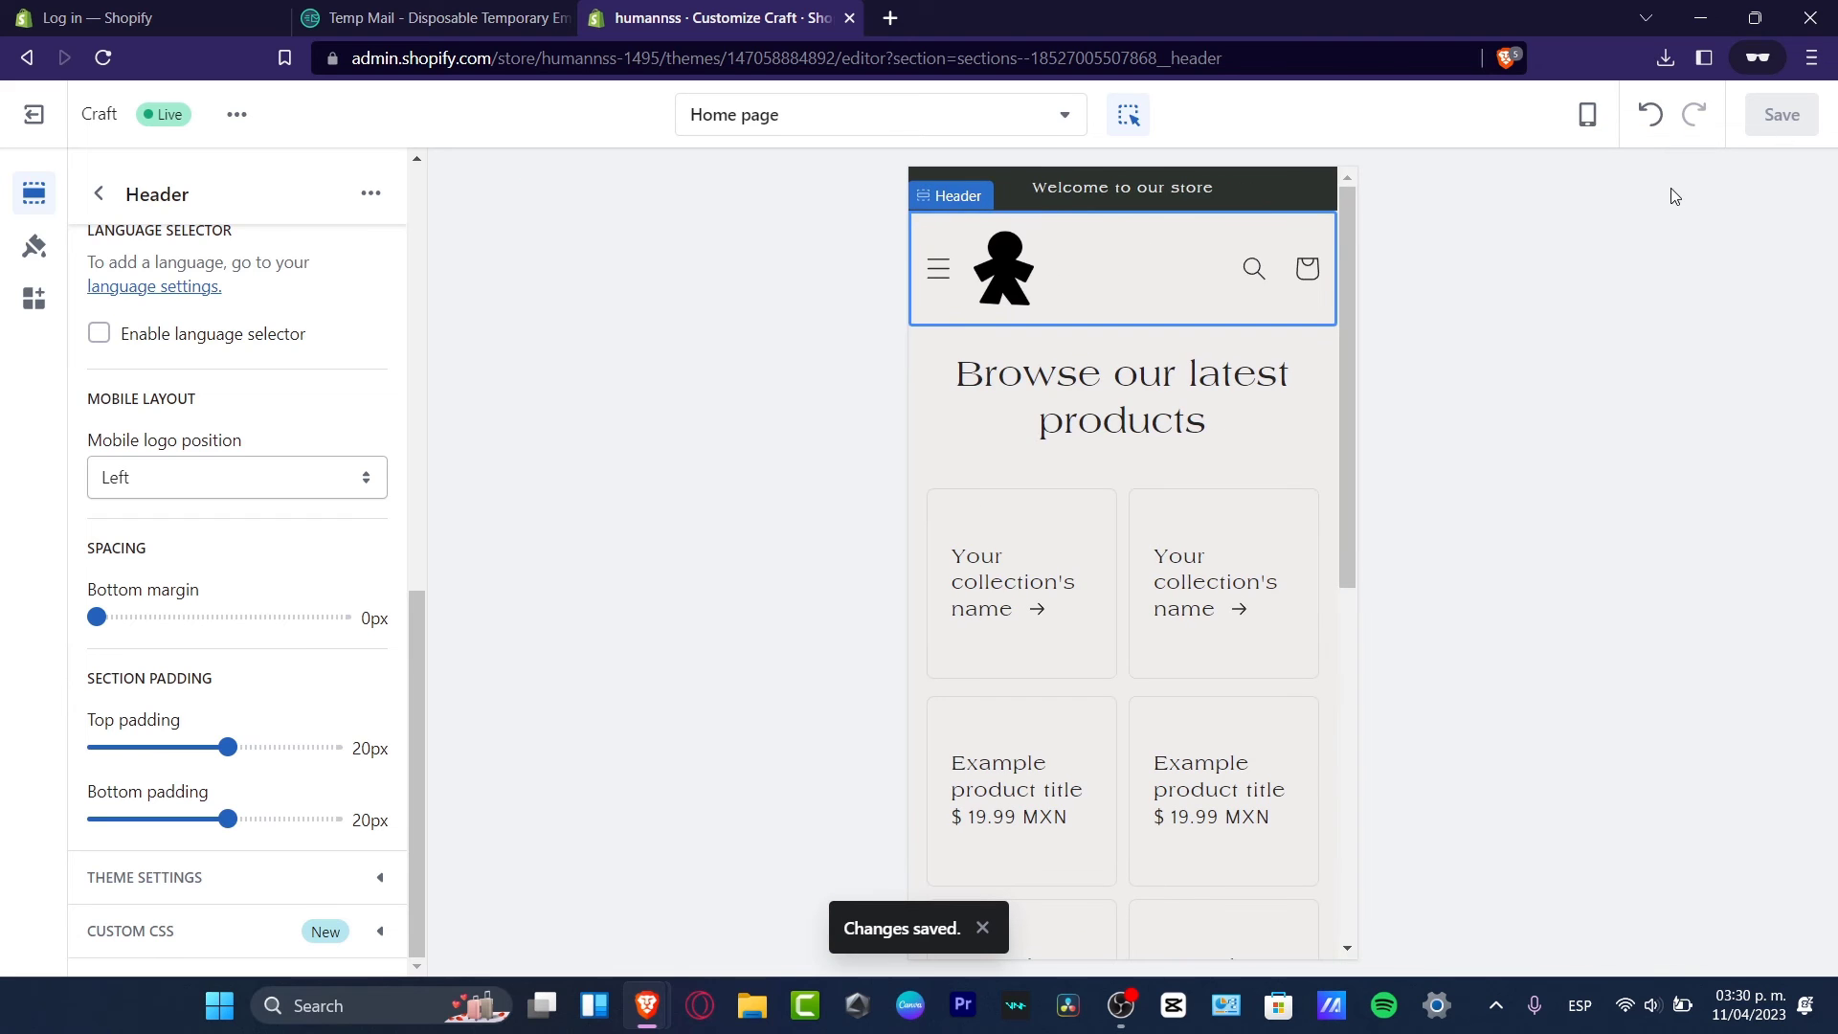
pyautogui.scroll(-5, 1345, 407)
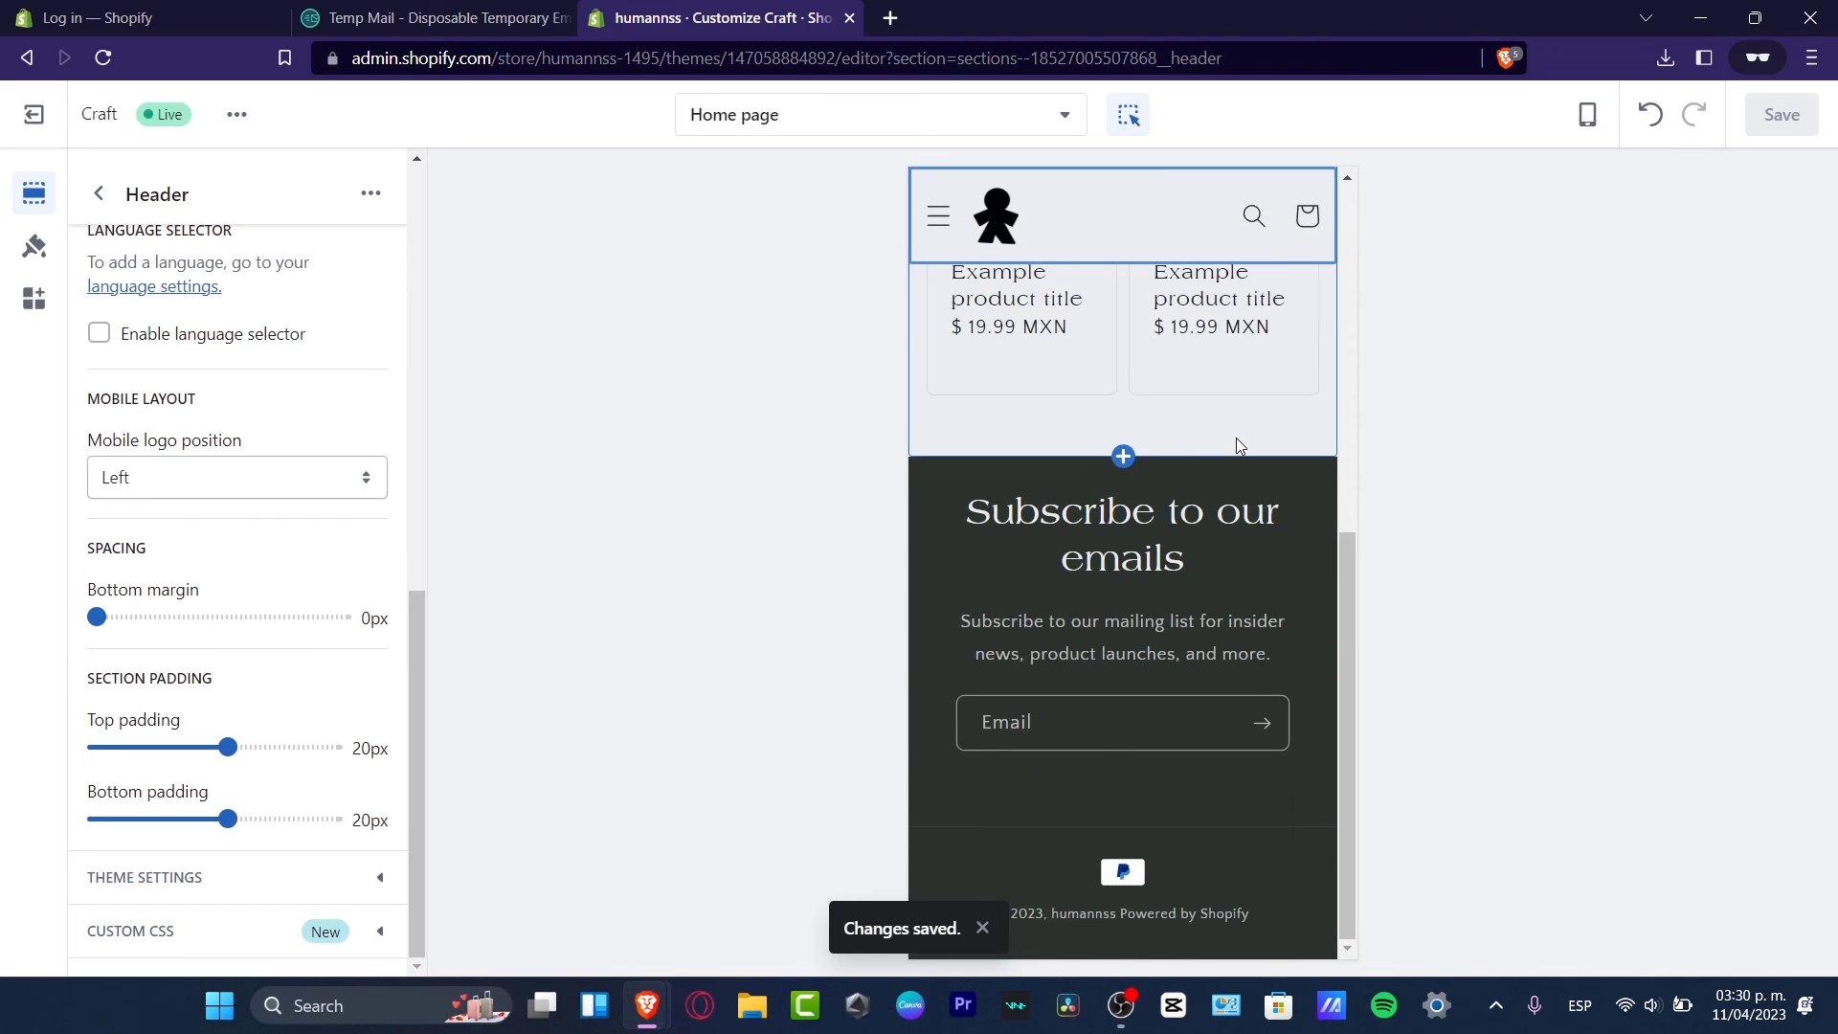
pyautogui.scroll(5, 1237, 438)
pyautogui.scroll(-5, 1237, 438)
pyautogui.scroll(5, 1232, 444)
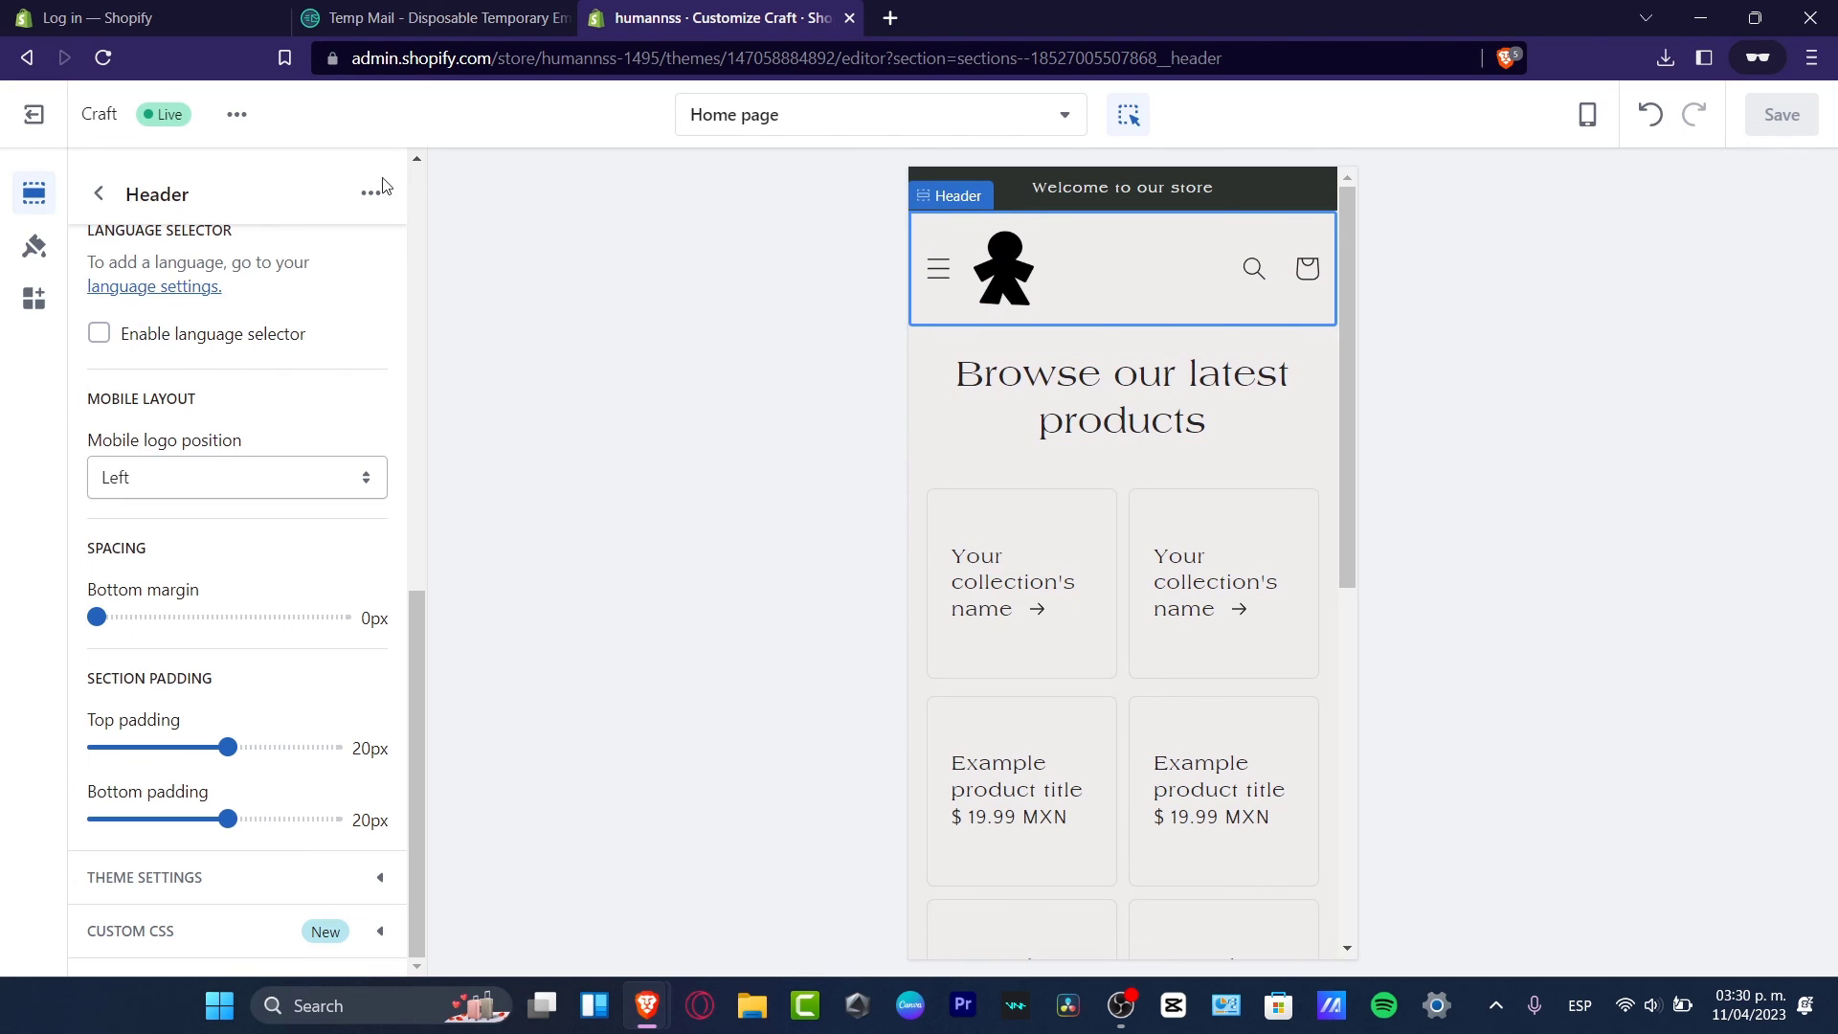
pyautogui.click(1587, 114)
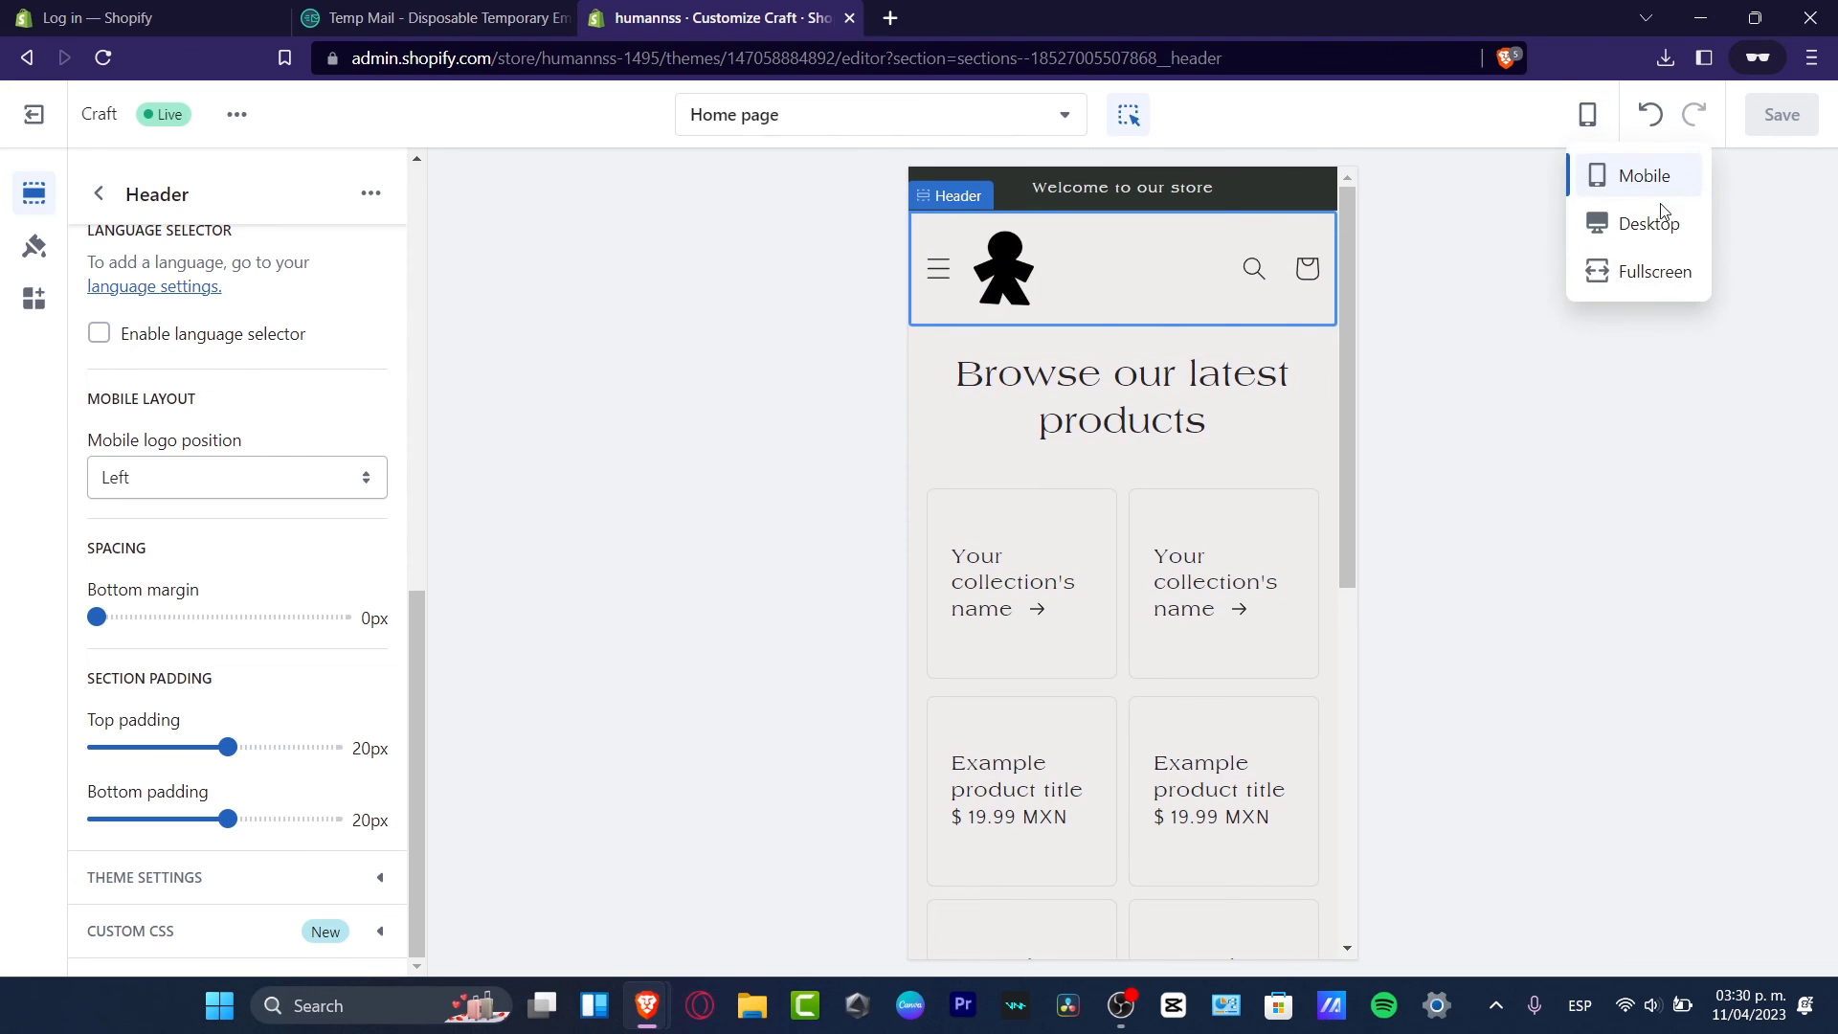
pyautogui.click(1646, 228)
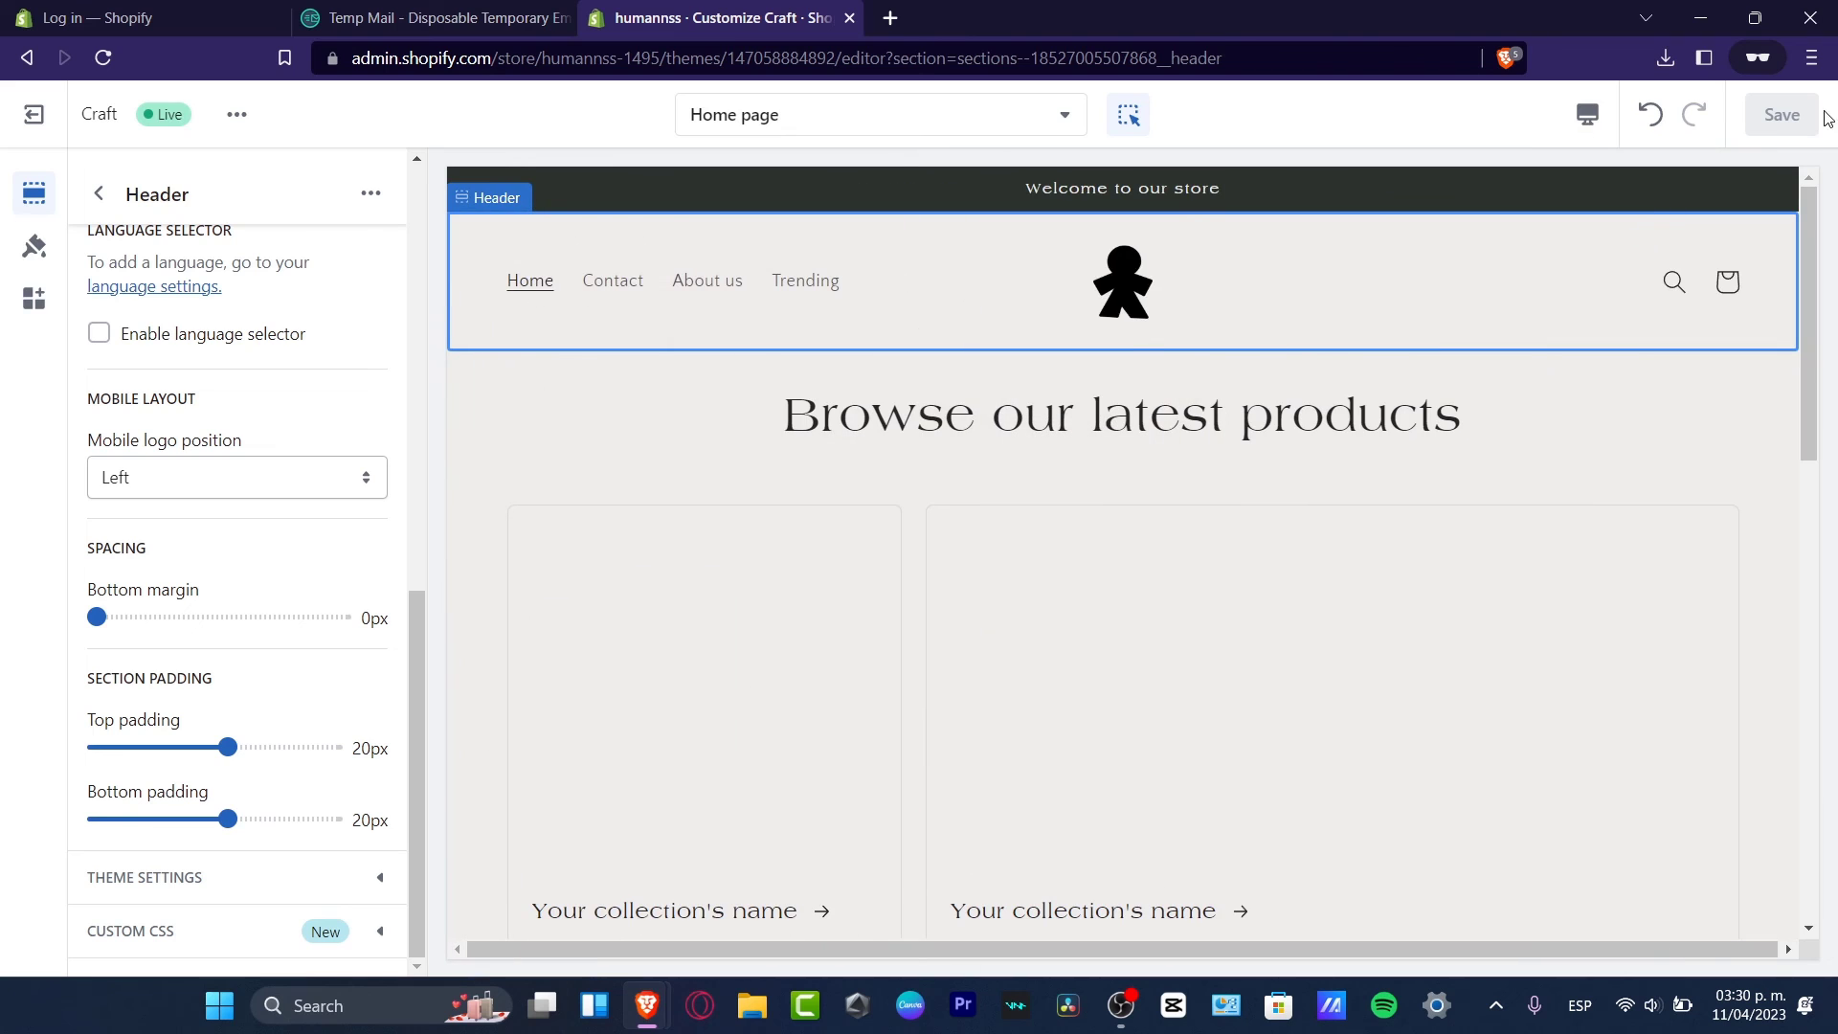
# Step: Leave the header settings, view the online store in its own tab and examine the home page from header to footer
pyautogui.click(99, 194)
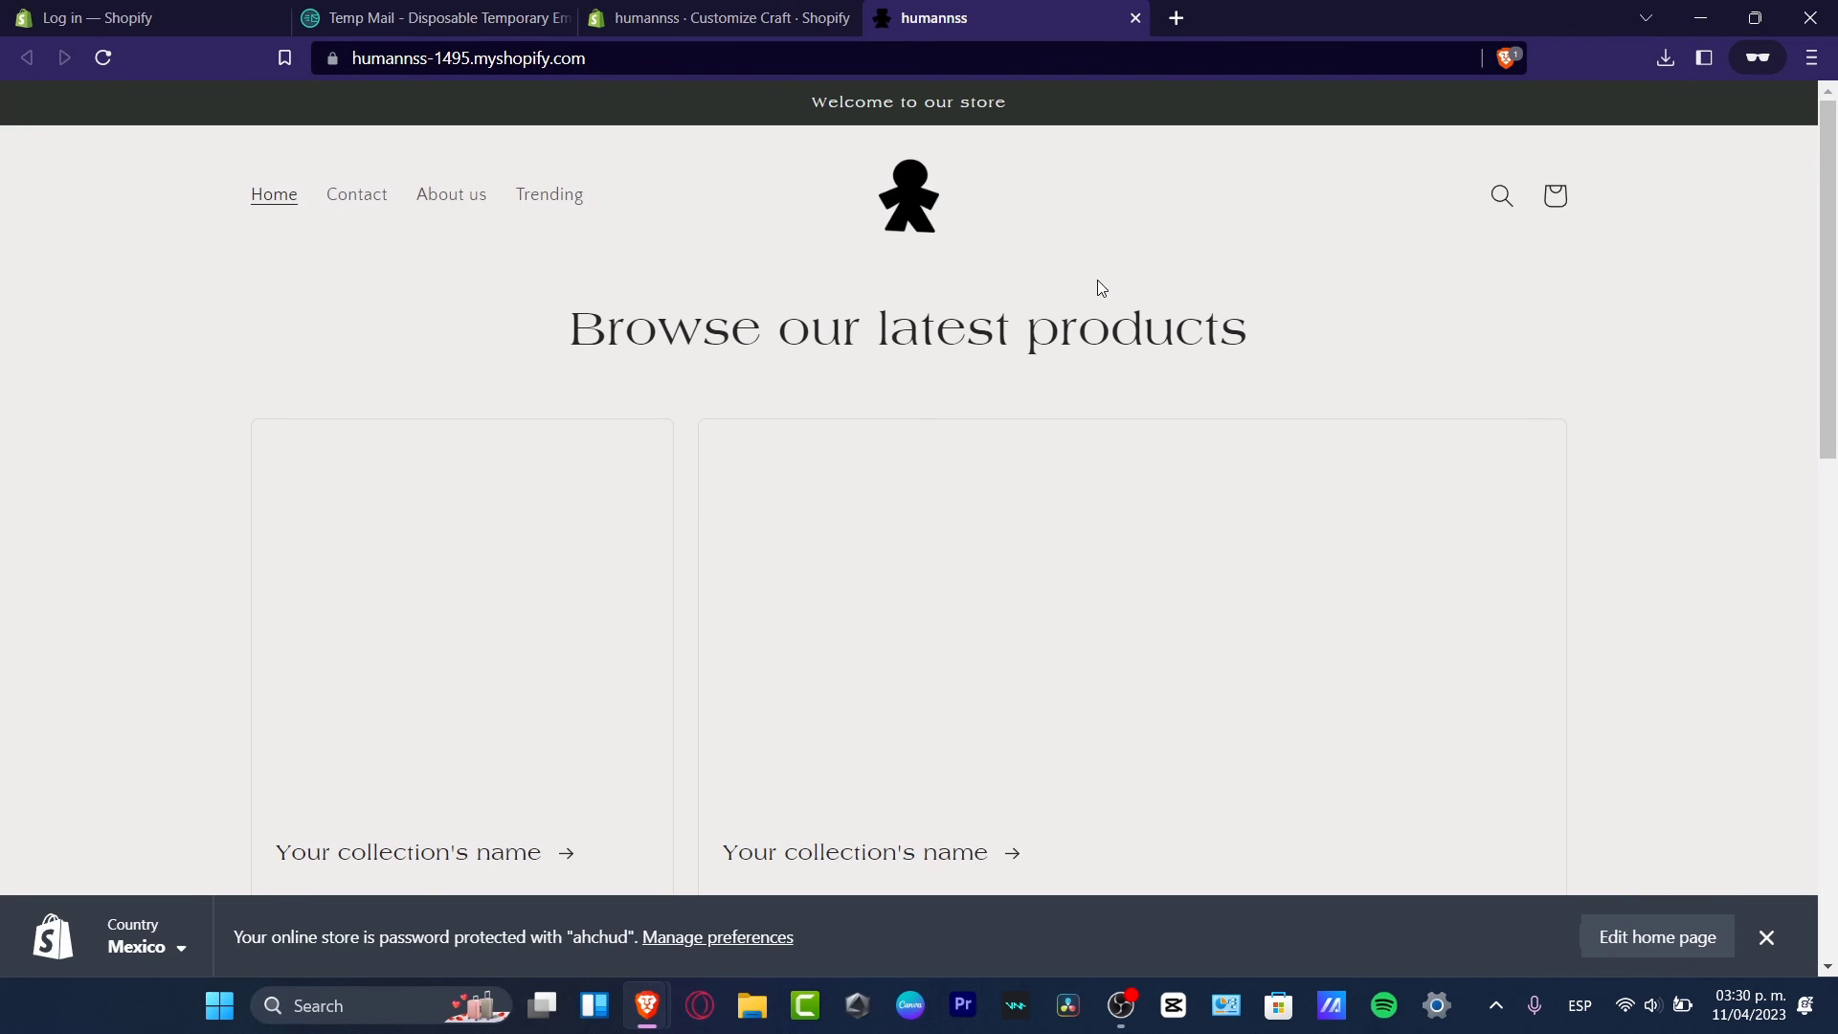
pyautogui.scroll(-12, 1099, 284)
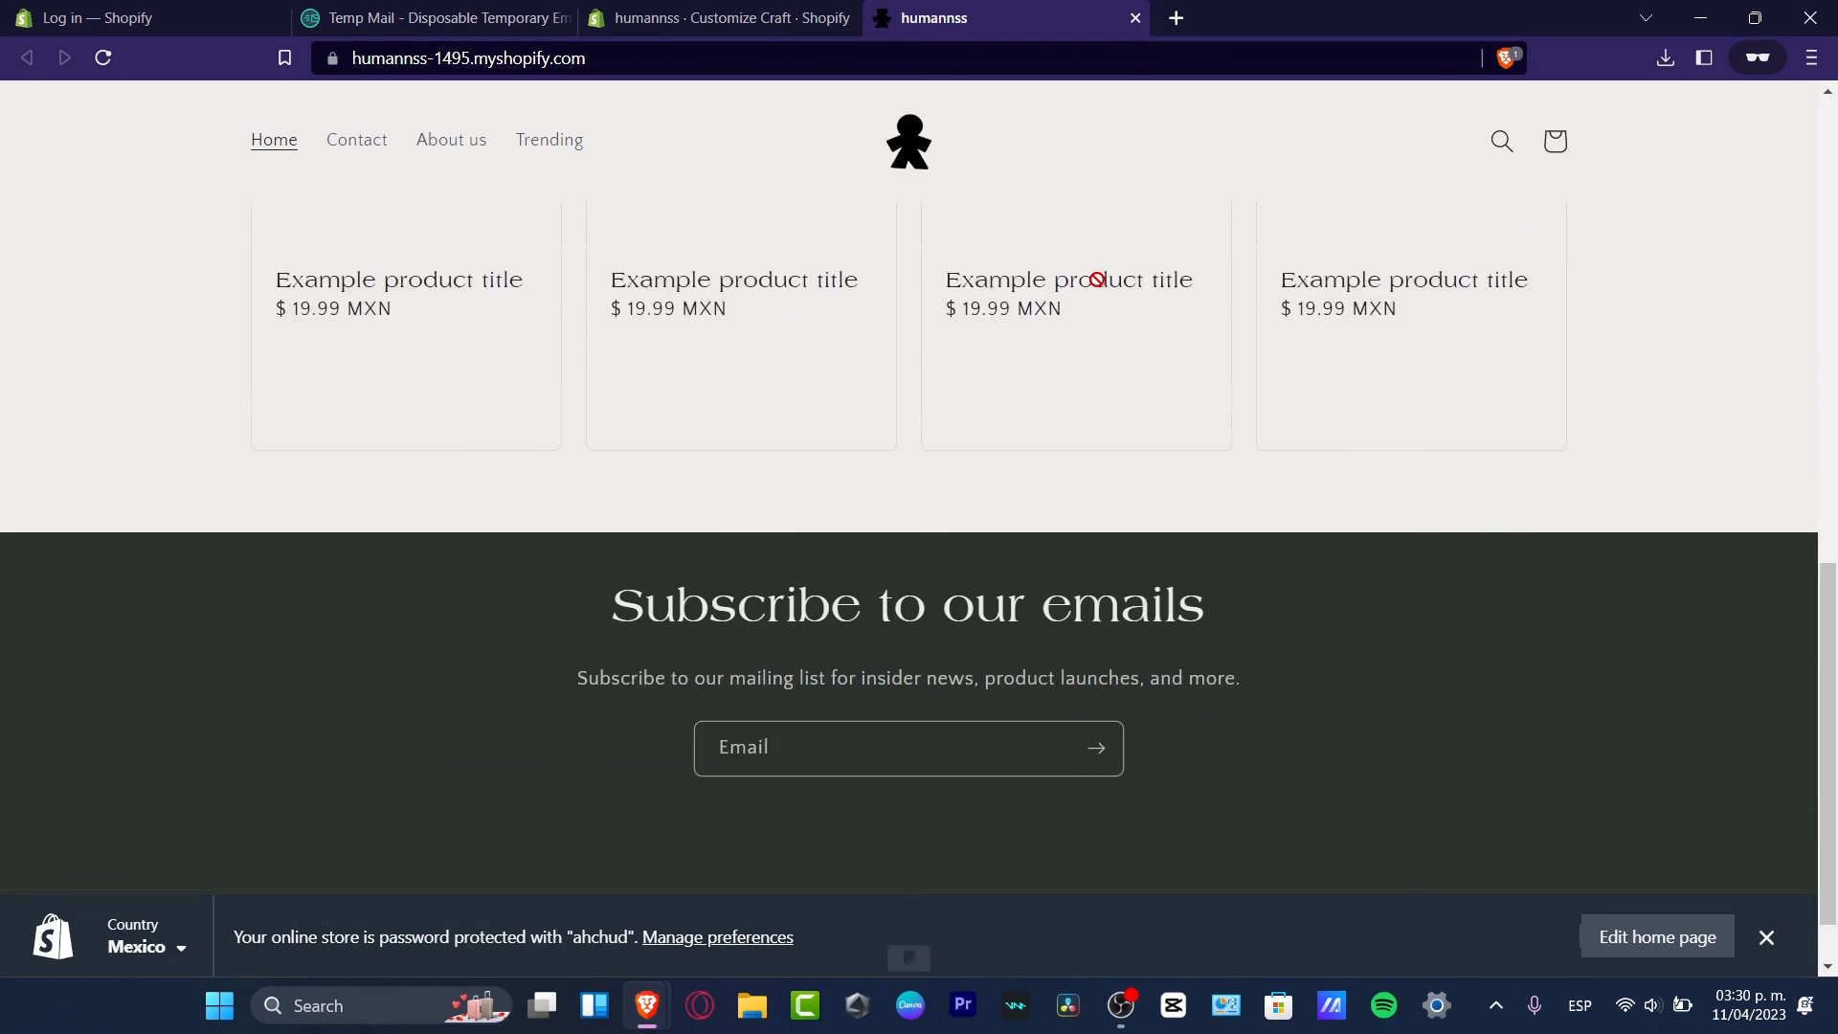
pyautogui.scroll(12, 1097, 279)
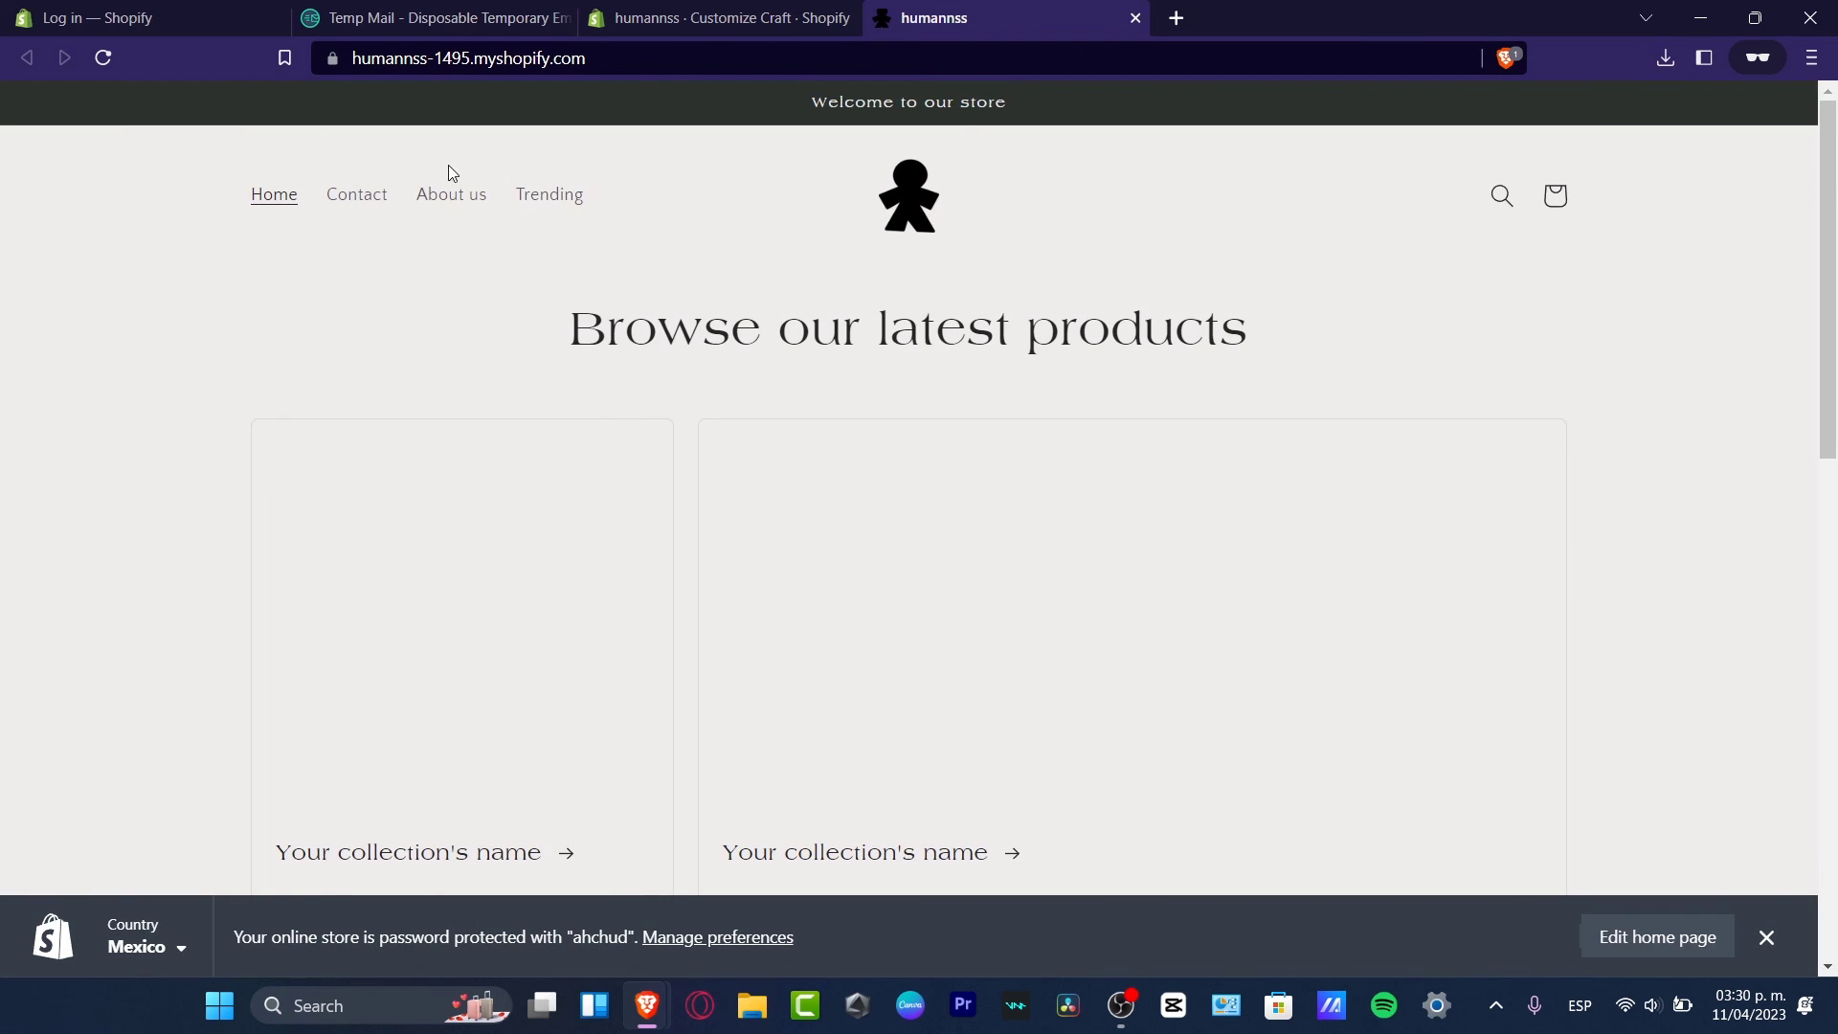
pyautogui.scroll(-10, 1184, 307)
pyautogui.scroll(10, 1185, 306)
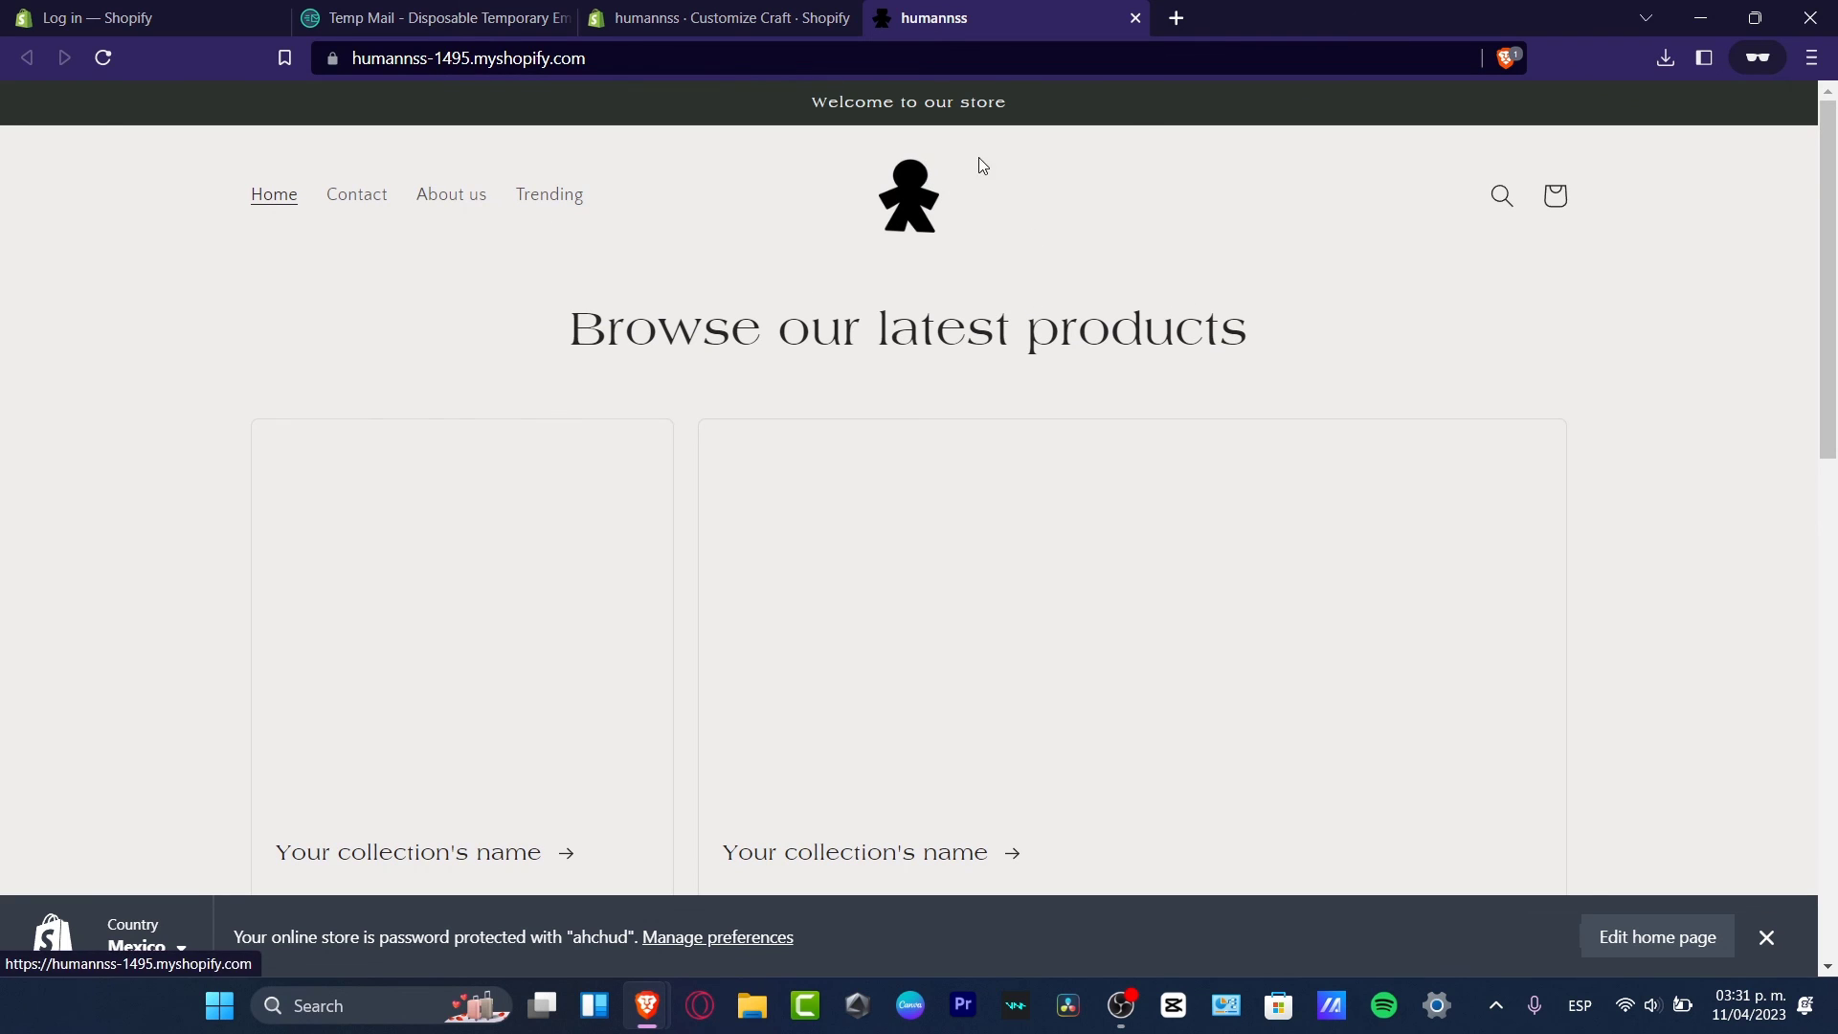
pyautogui.scroll(-10, 1219, 299)
pyautogui.scroll(10, 1222, 302)
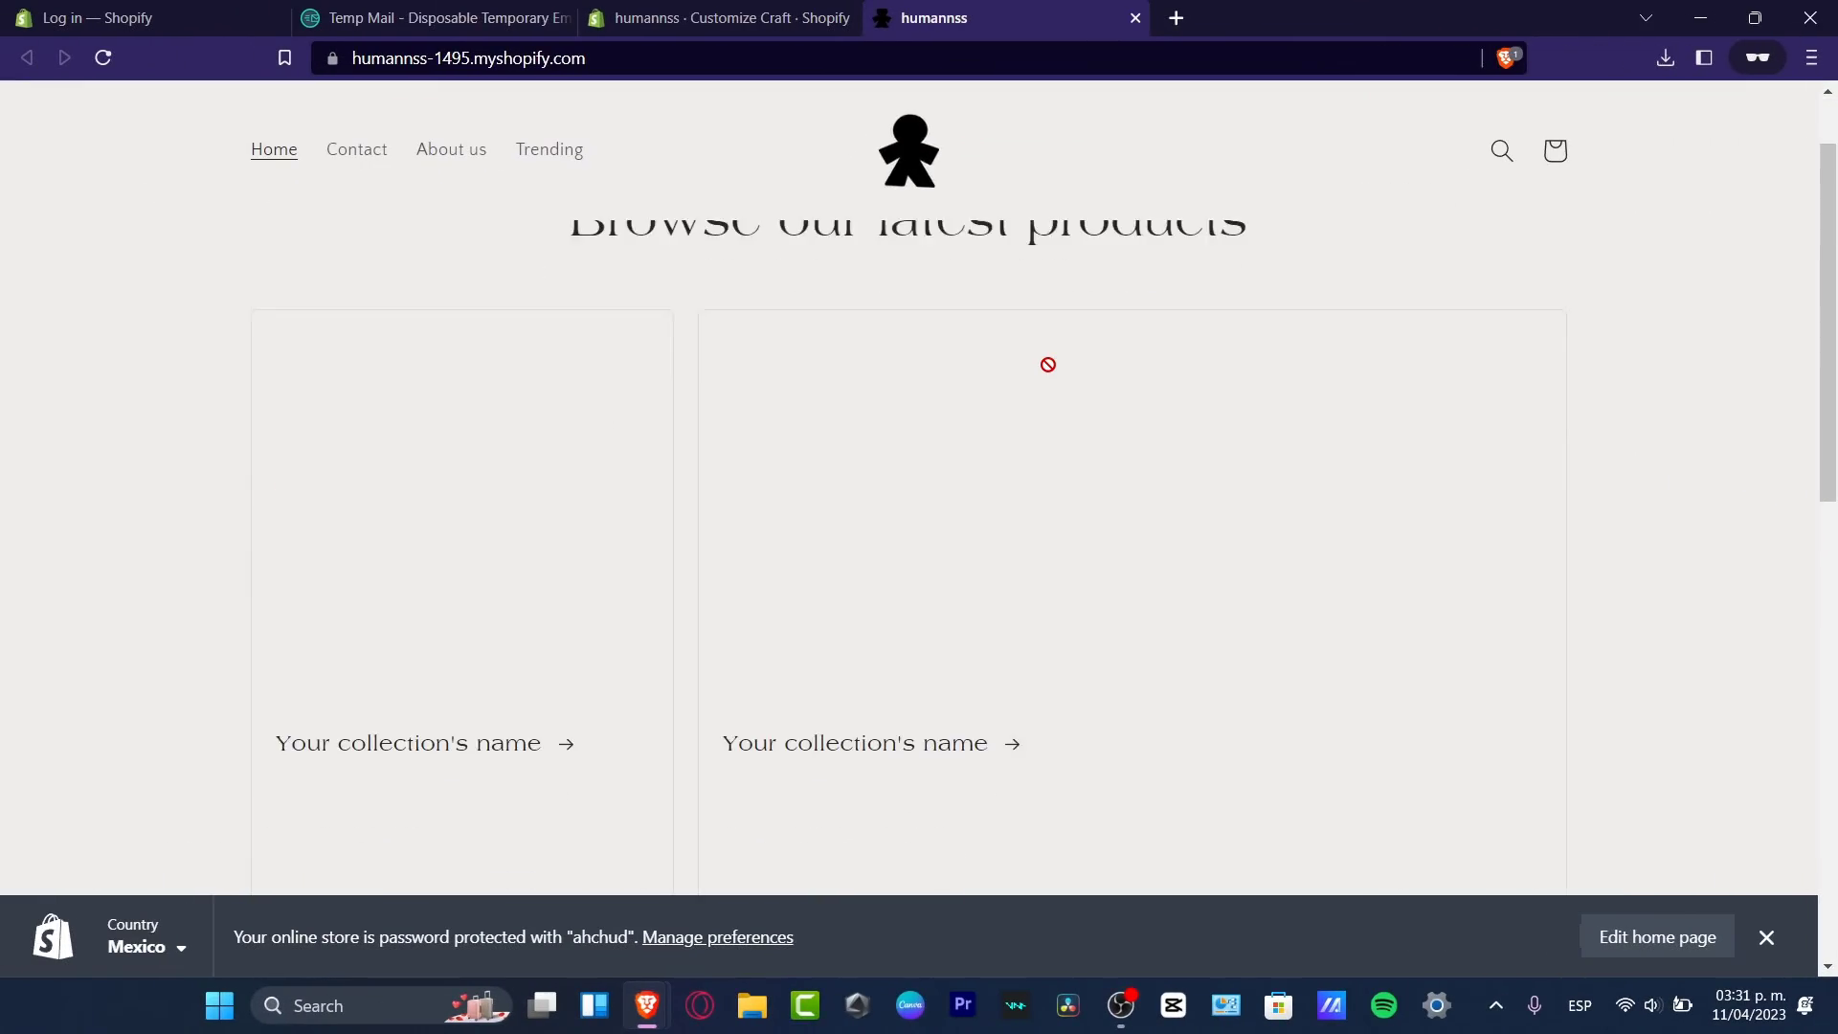
pyautogui.scroll(3, 1046, 368)
# Step: Check the Contact, About us and Trending links in the live store's menu and return to the theme editor
pyautogui.click(367, 197)
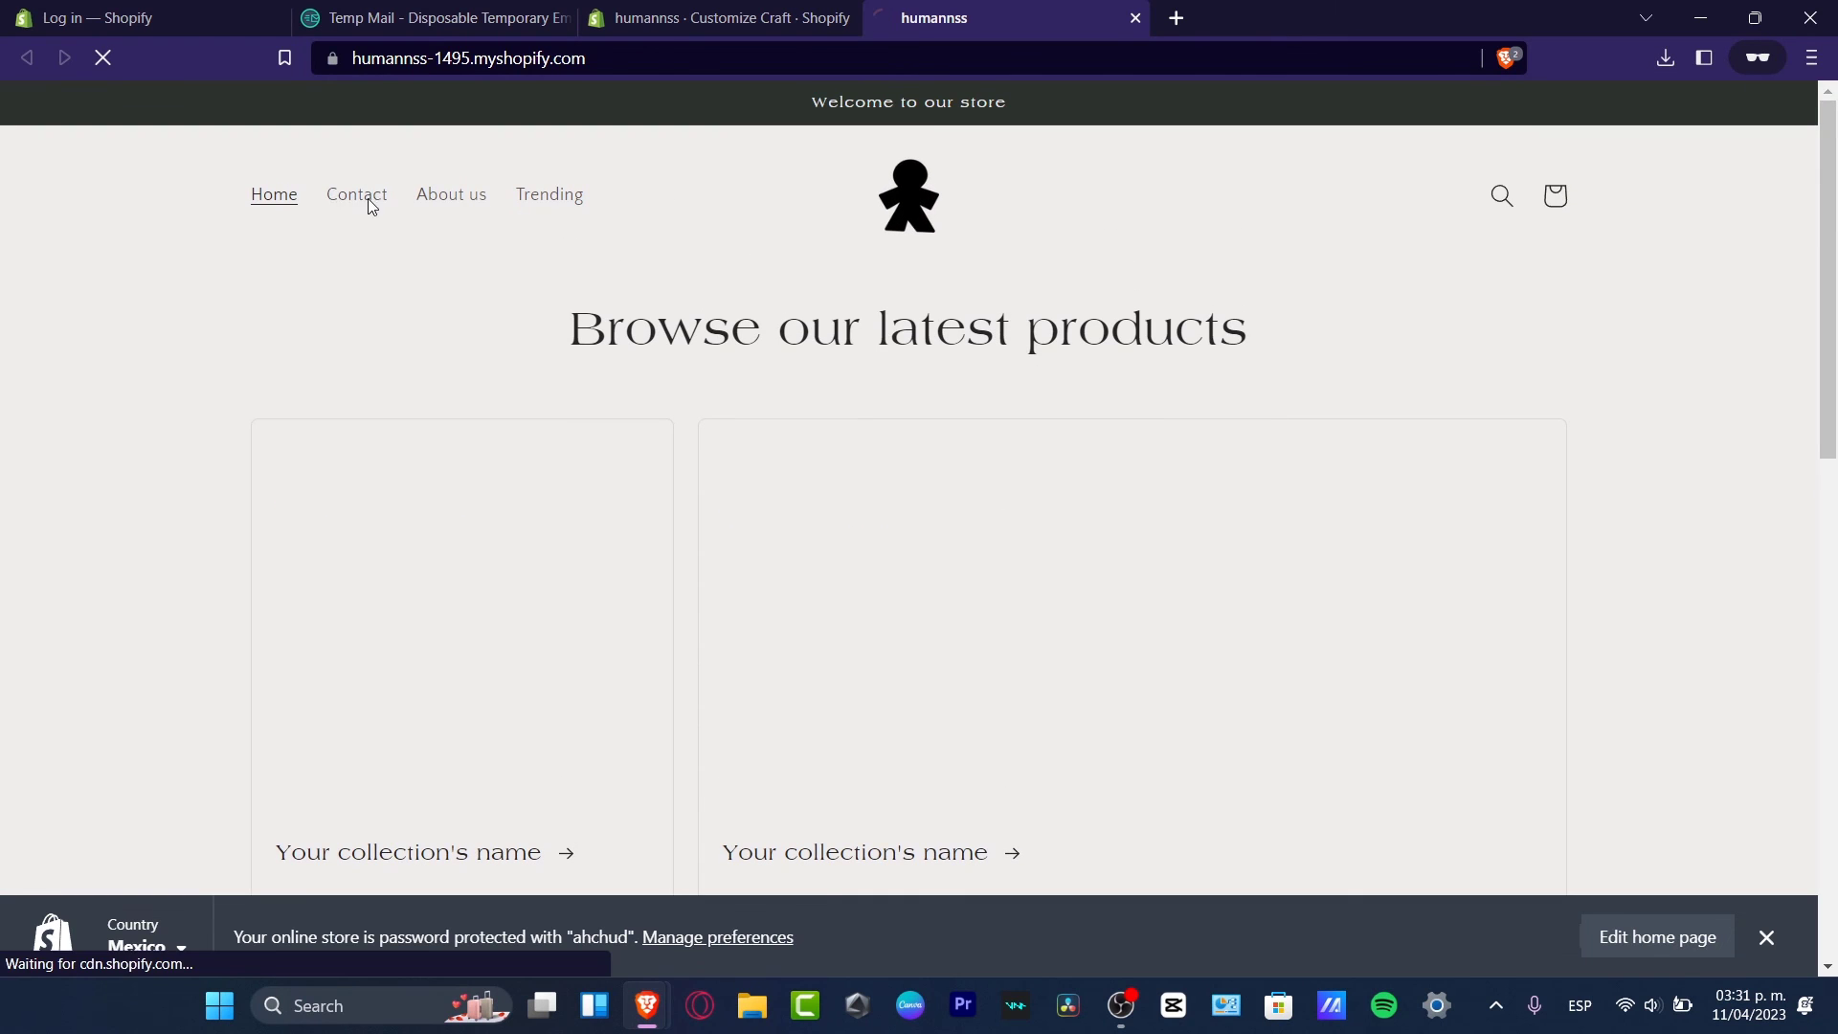
pyautogui.click(460, 212)
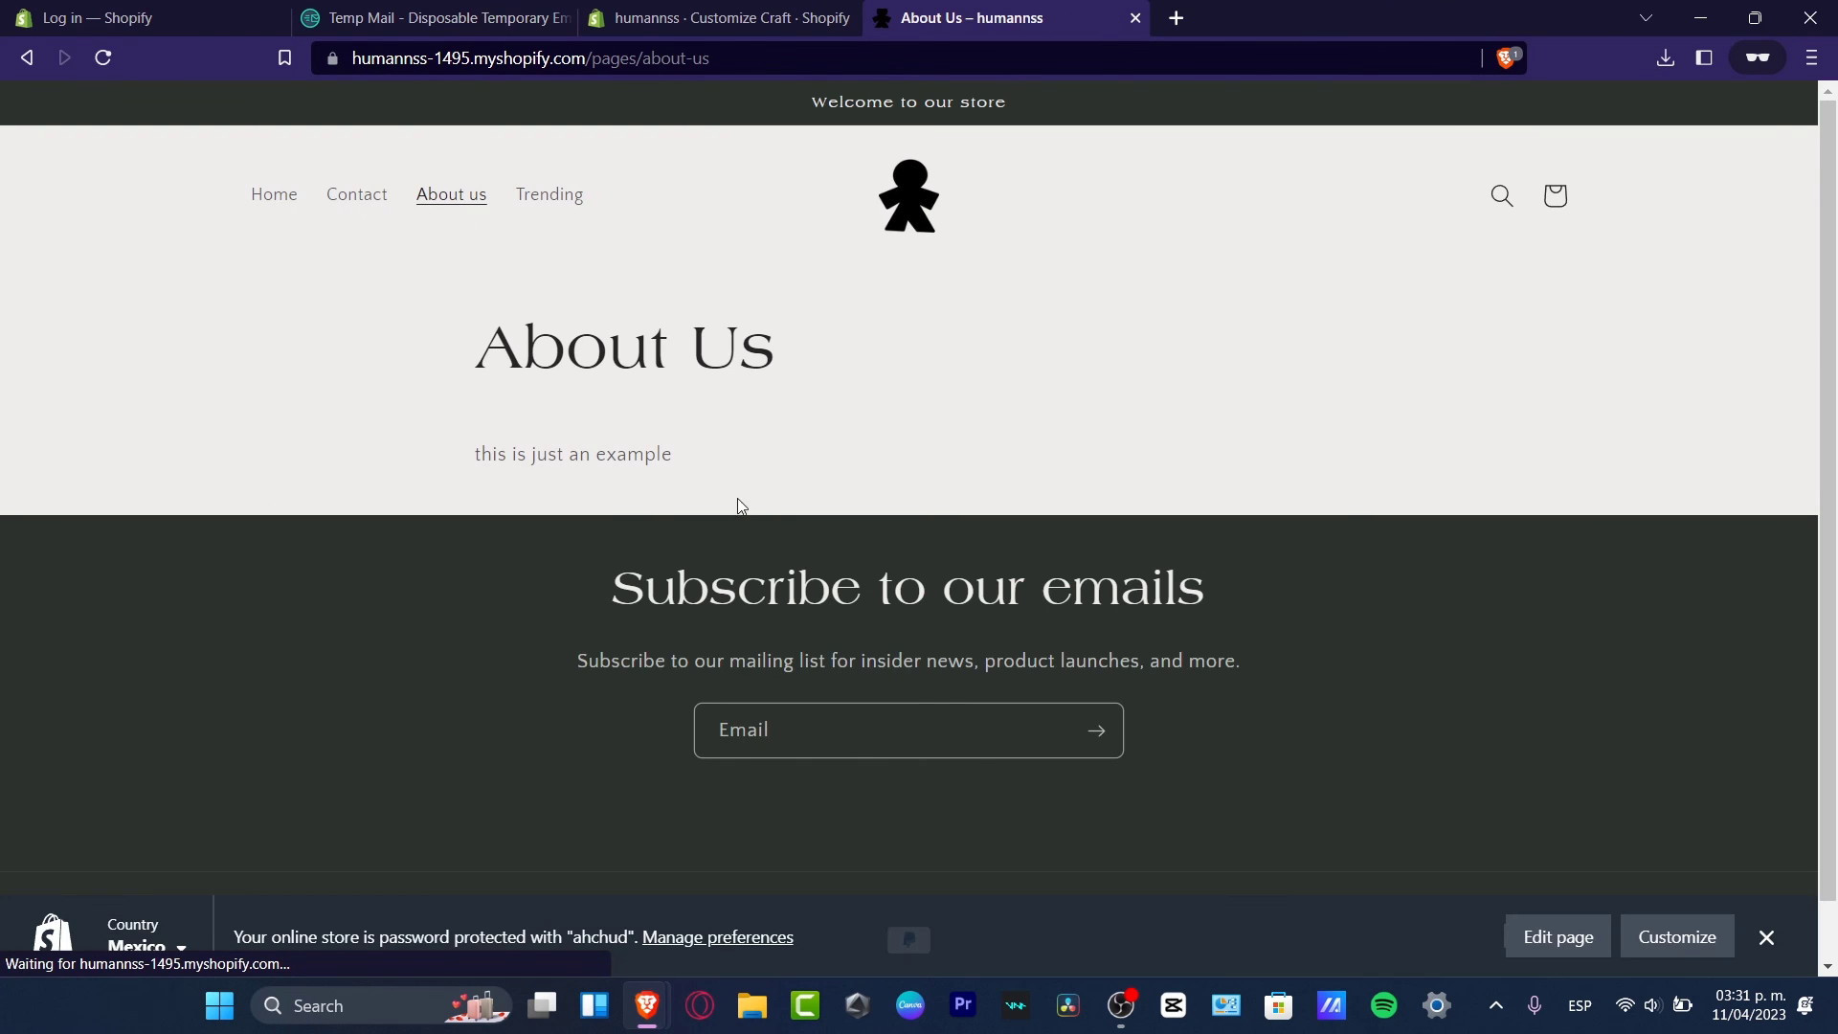
pyautogui.click(550, 195)
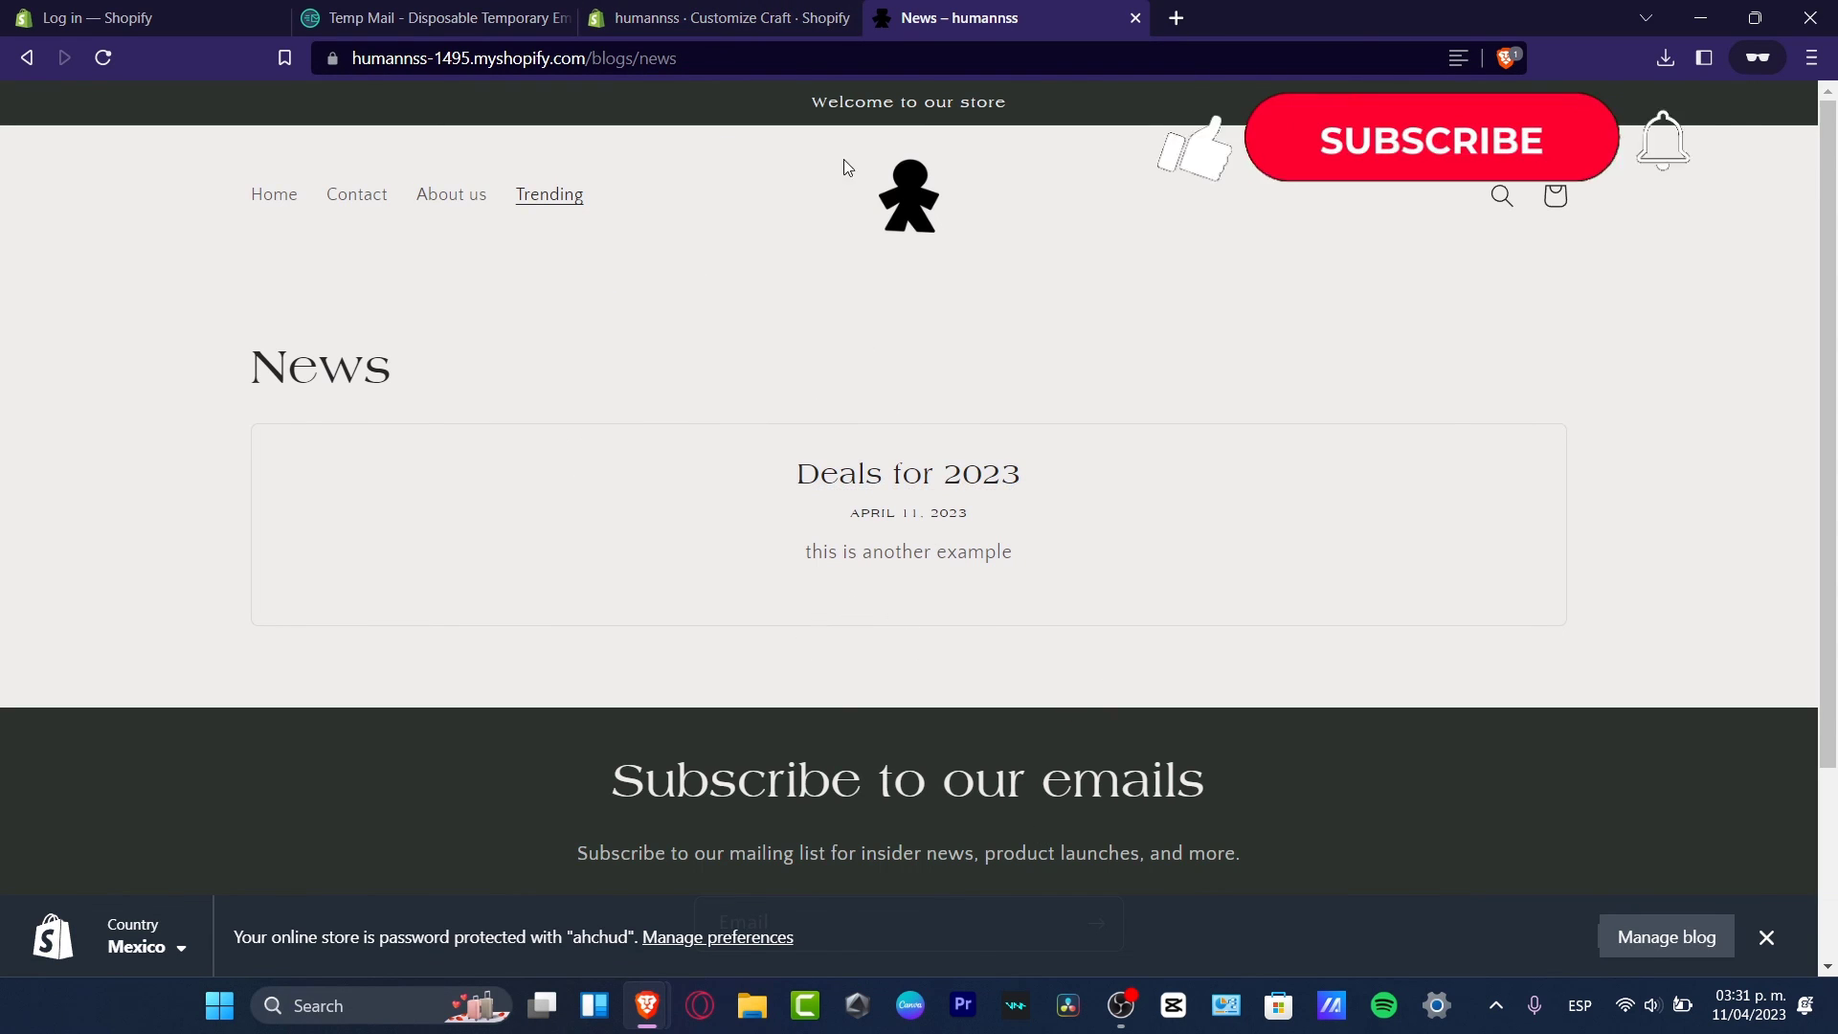
pyautogui.click(766, 25)
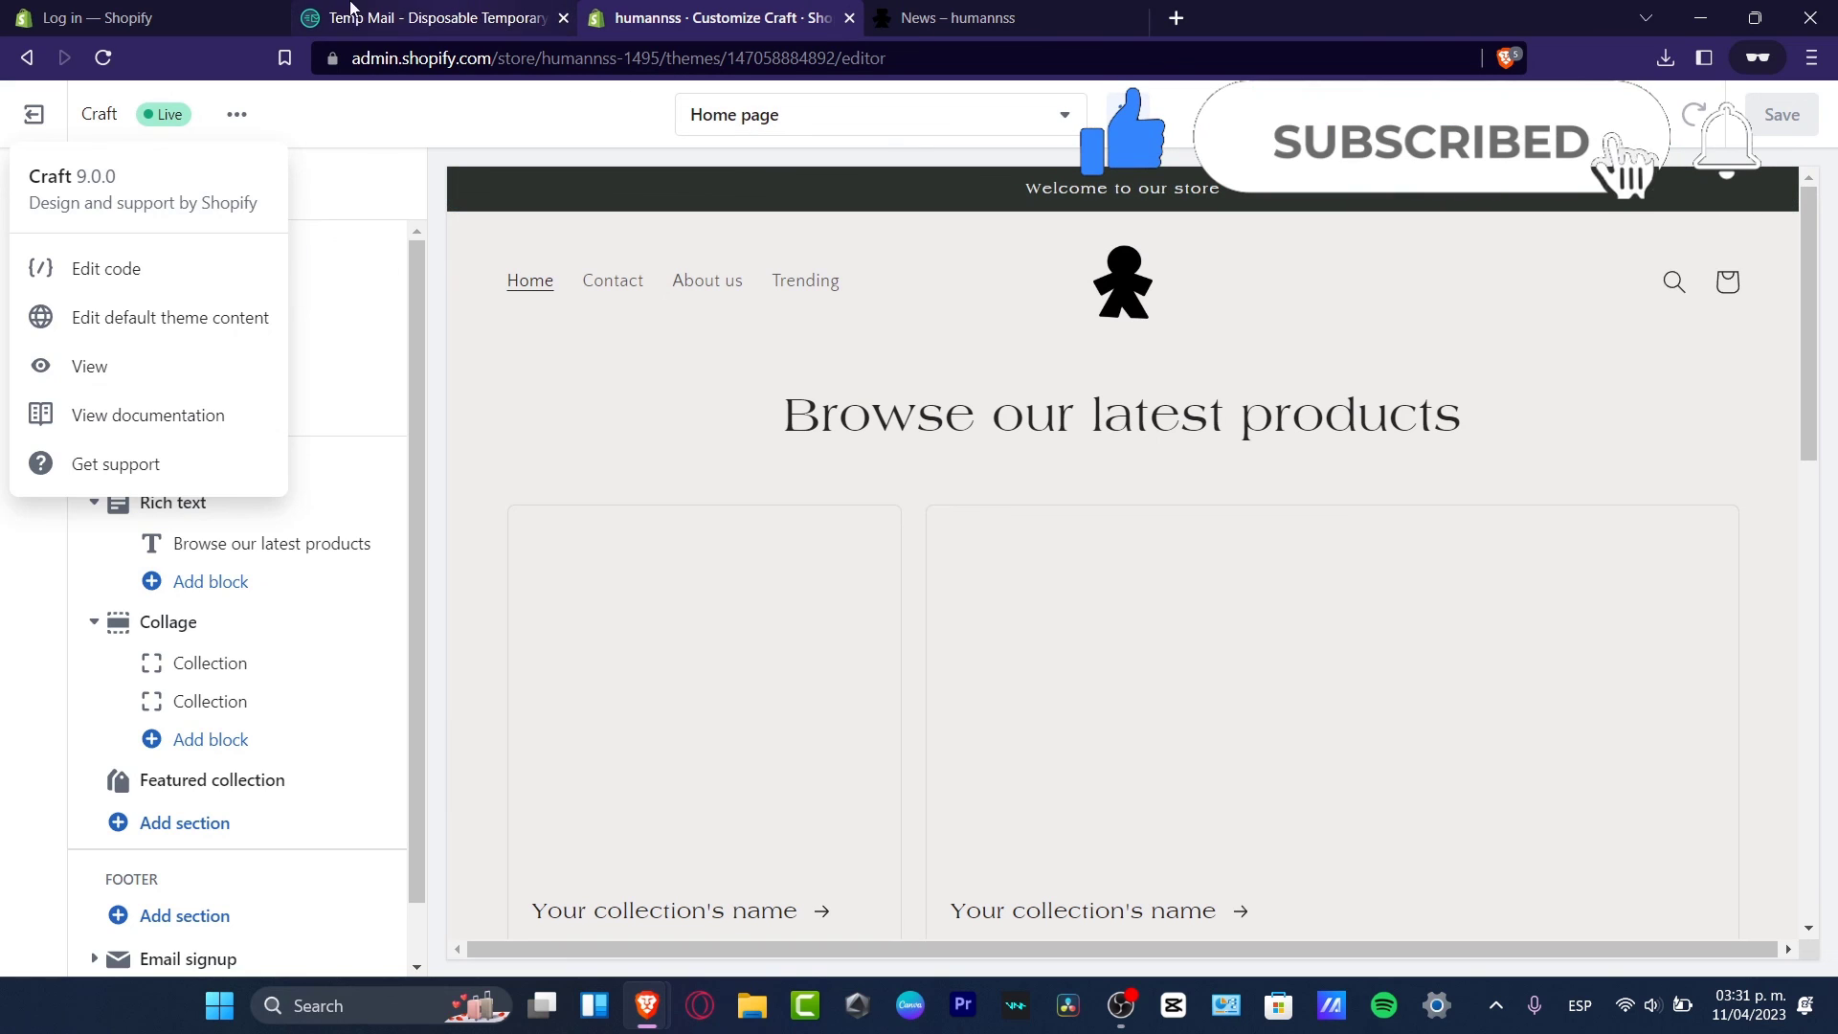